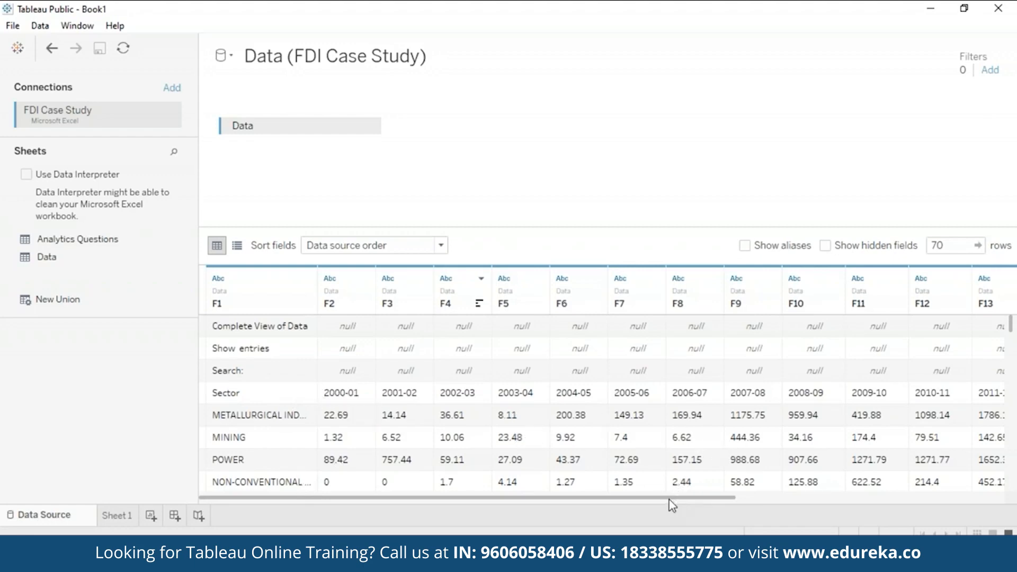
Clean the FDI Case Study Data sheet with the Data Interpreter
drag(701, 497, 397, 499)
scroll(1016, 463, down, 10)
scroll(1015, 462, down, 10)
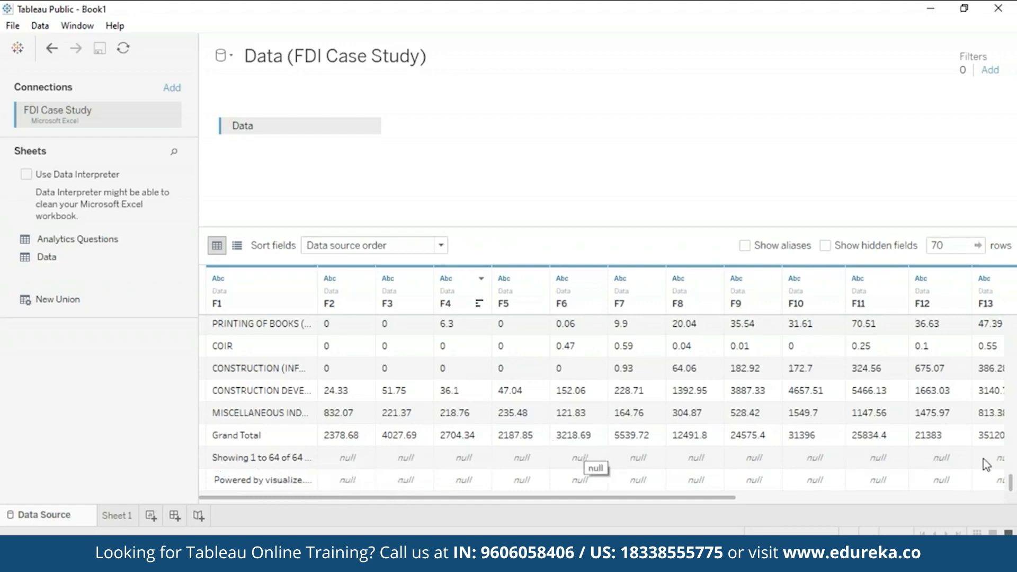
drag(1011, 480, 1013, 248)
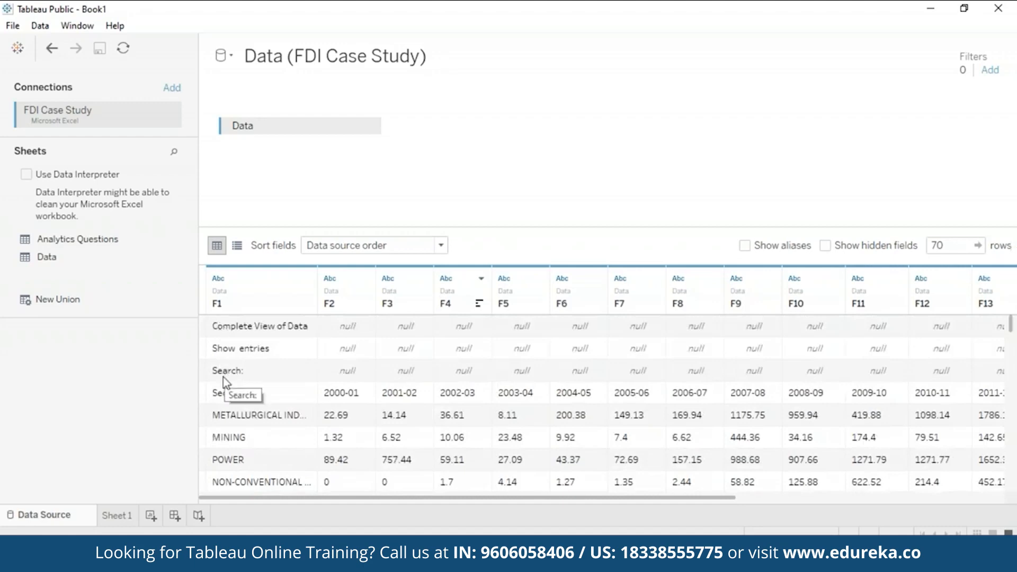
click(26, 176)
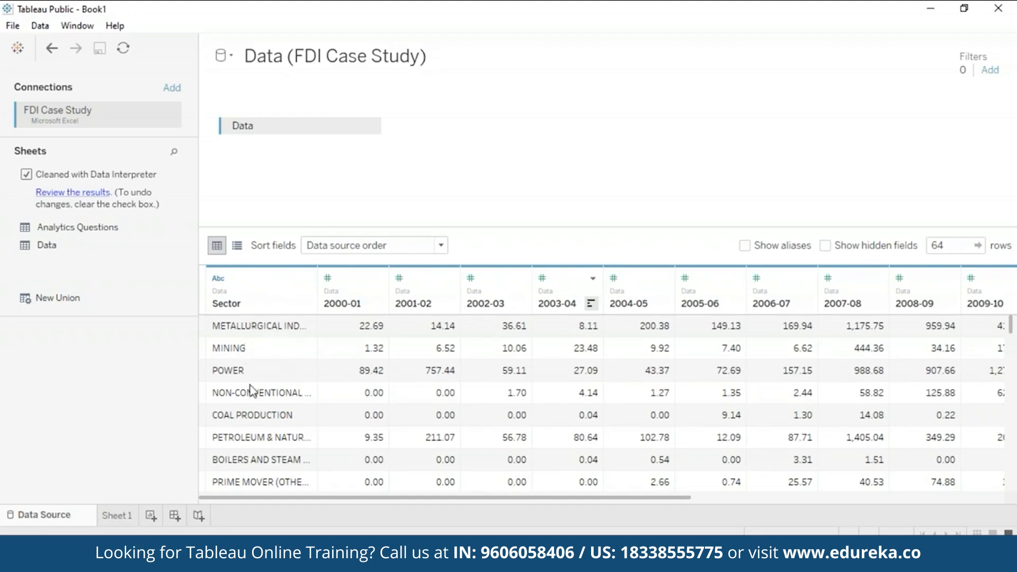
Examine the cleaned data across all sector rows and year columns, down to the last row
scroll(1016, 477, down, 15)
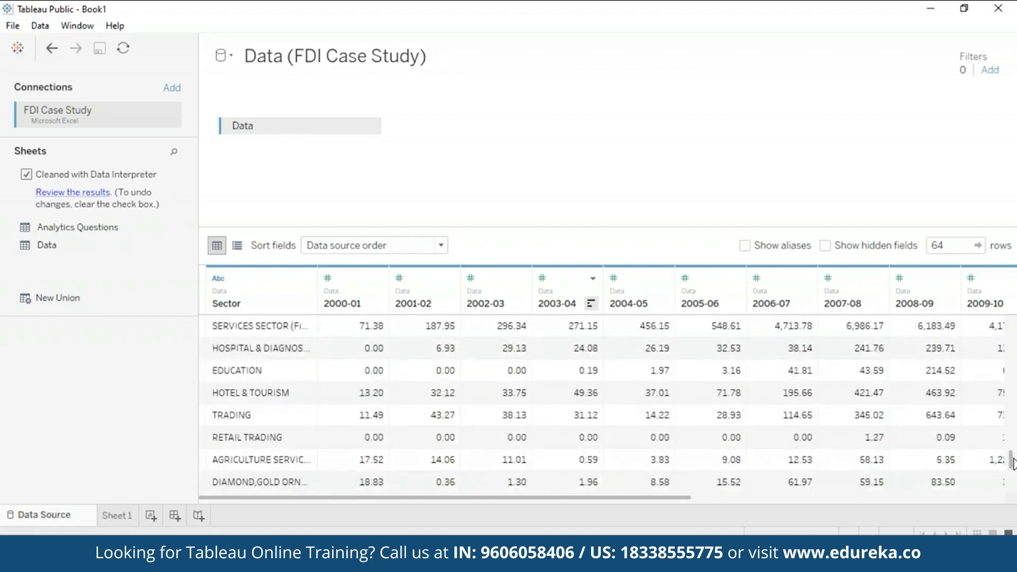
scroll(1015, 467, down, 2)
scroll(1015, 467, down, 5)
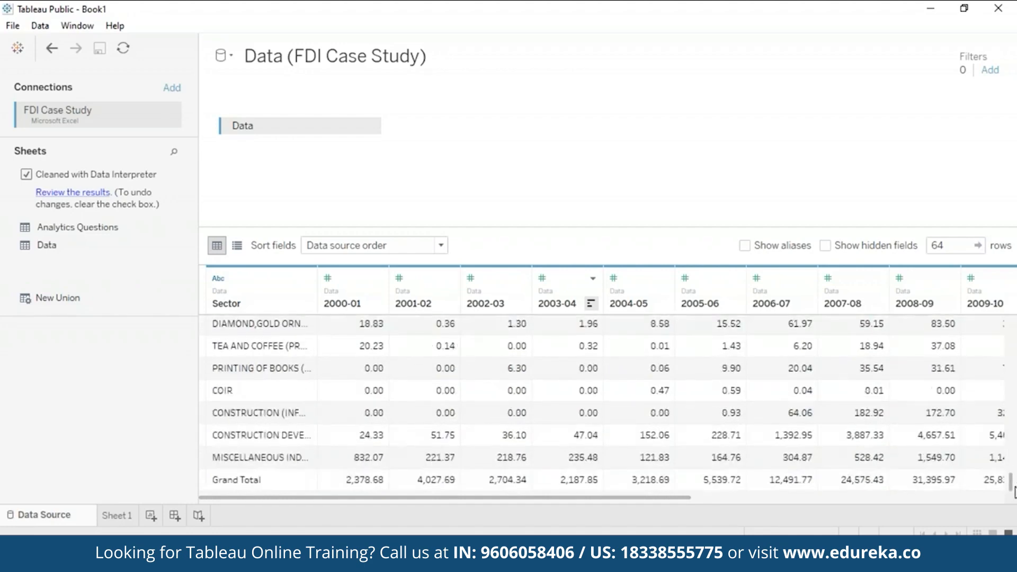
drag(1012, 490, 1012, 356)
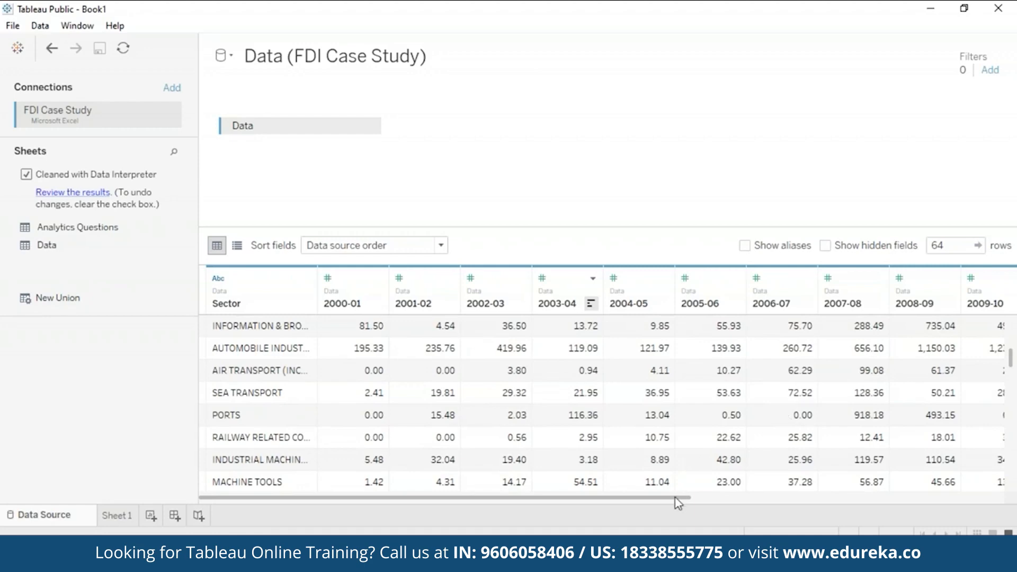
scroll(712, 499, right, 10)
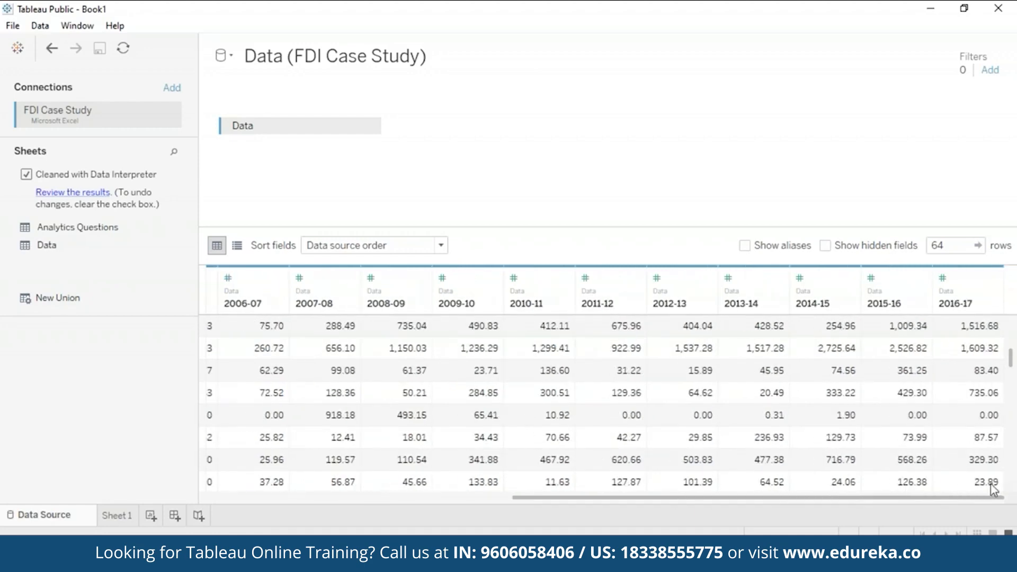
scroll(889, 495, left, 10)
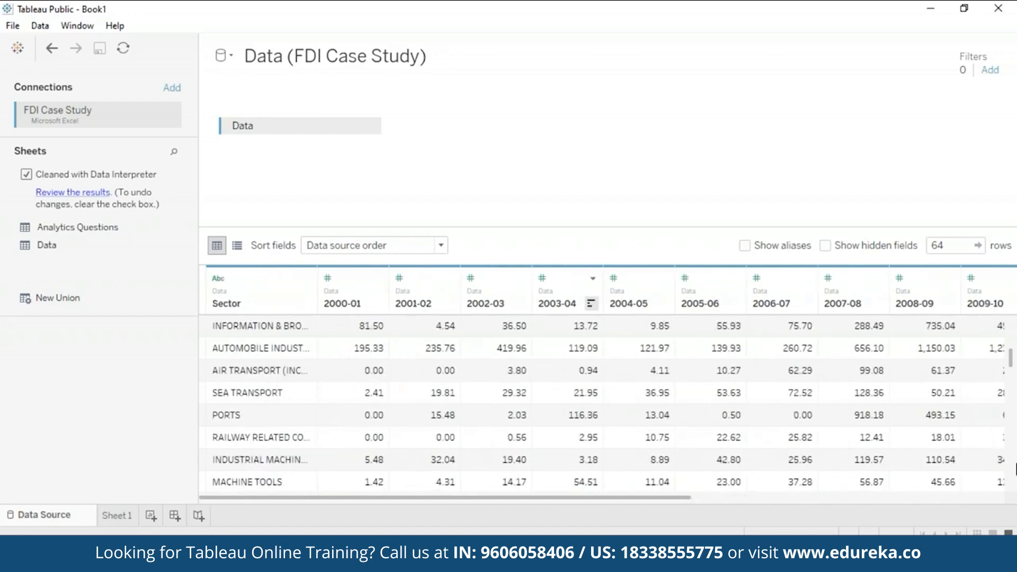
scroll(1015, 469, down, 15)
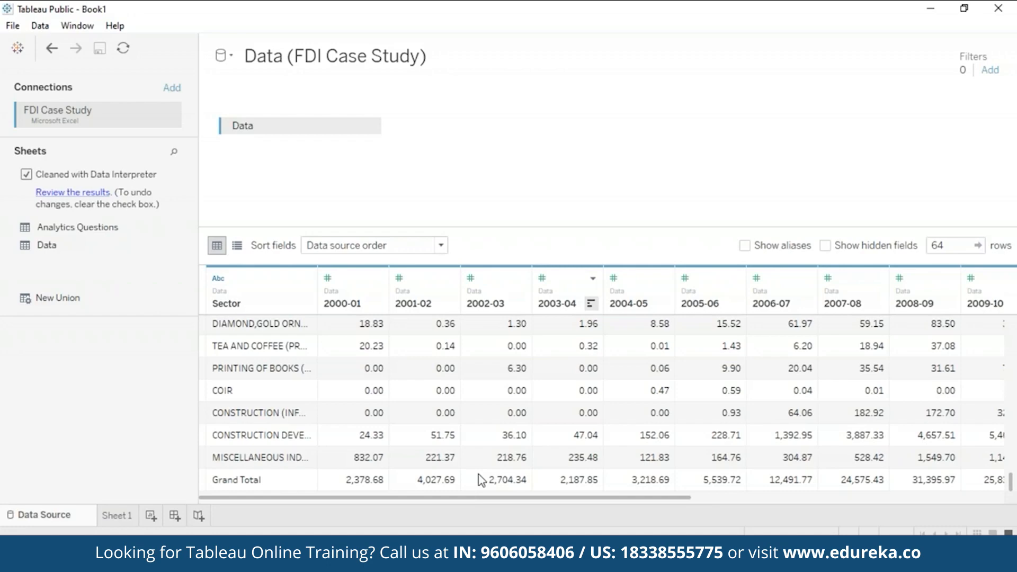
Add a data source filter on the Sector field that excludes the Grand Total value
click(990, 71)
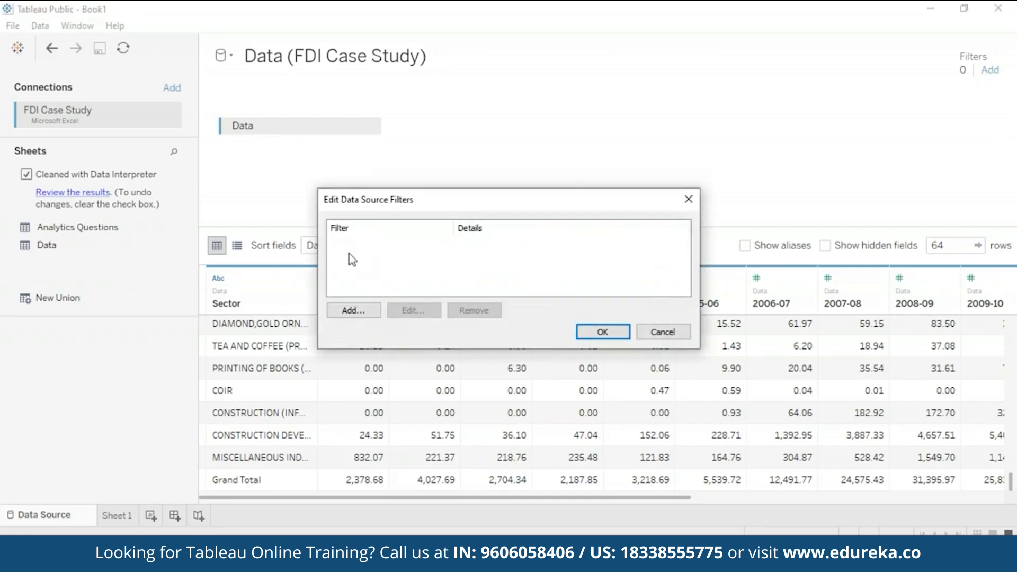
click(368, 311)
double_click(381, 362)
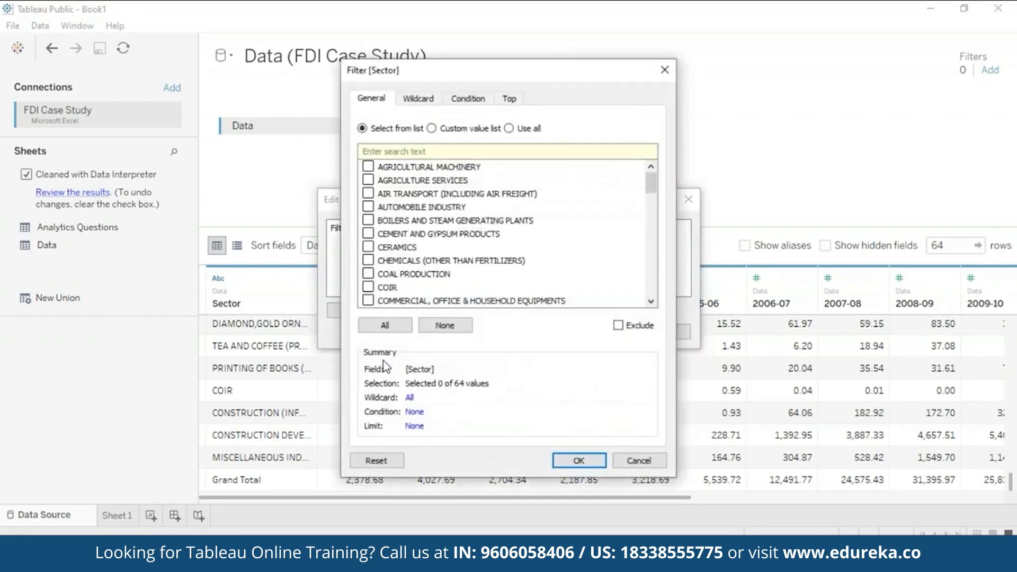
click(618, 326)
drag(648, 193, 660, 225)
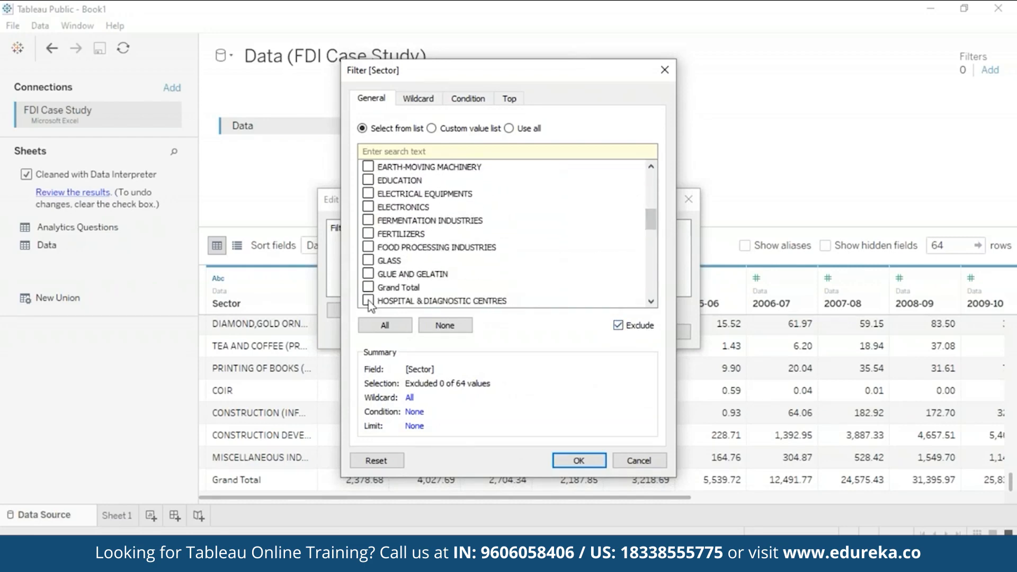
click(369, 287)
click(580, 464)
click(591, 331)
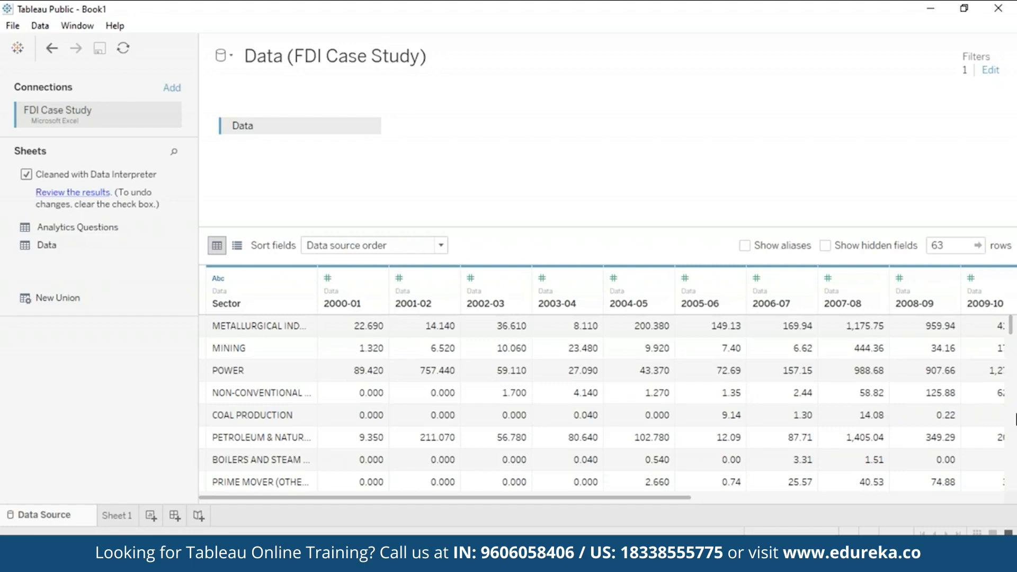
Review the Data Interpreter results in Excel, comparing the key with the Data and subtable sheets, and close the workbook without saving
click(65, 194)
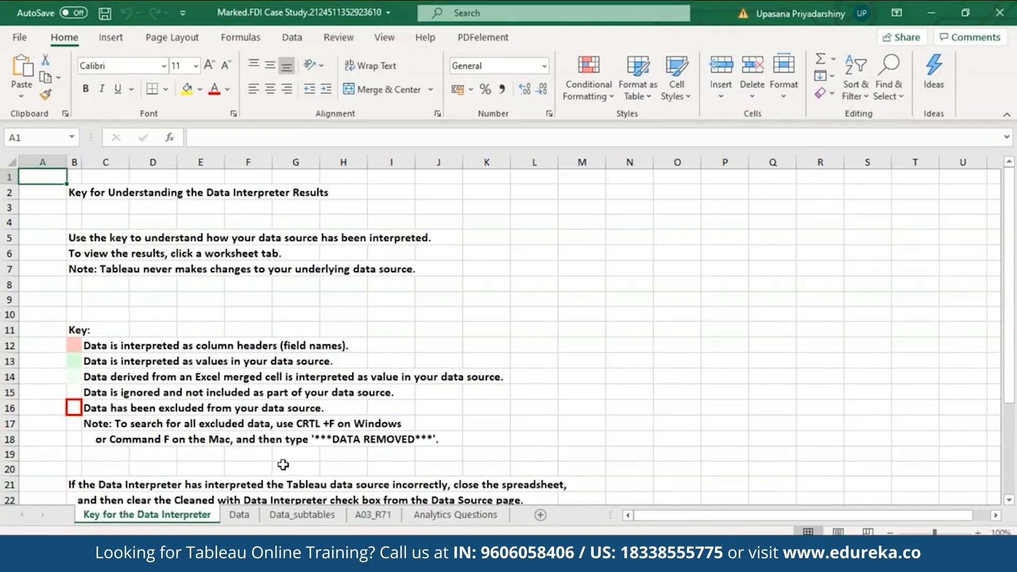
click(239, 515)
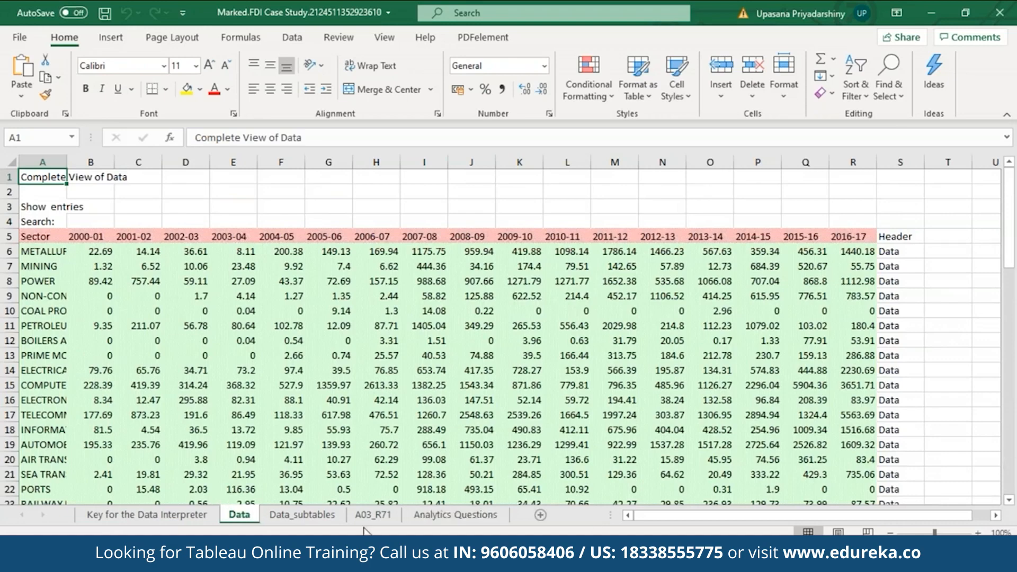
click(310, 516)
click(374, 516)
click(168, 516)
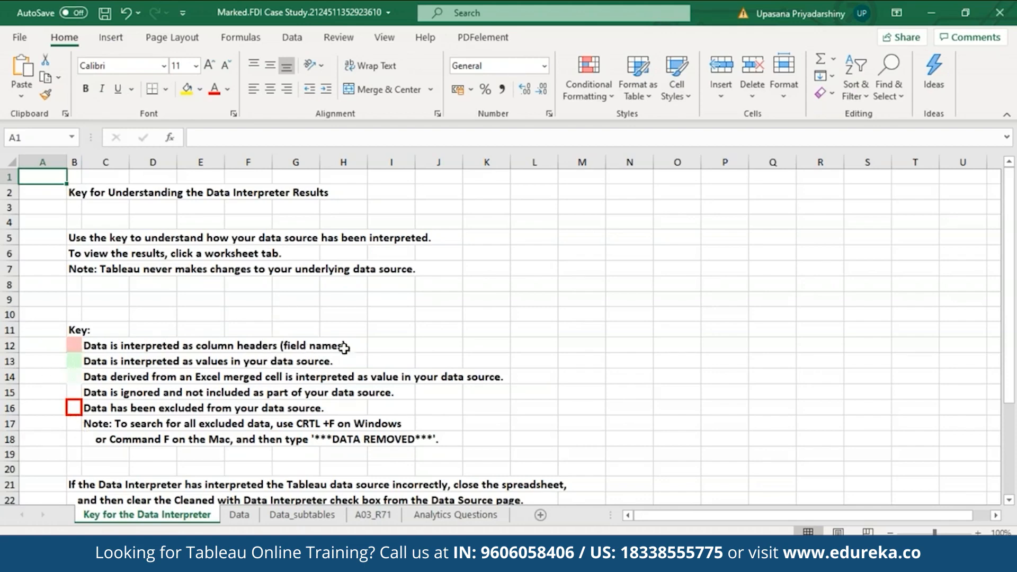
click(240, 515)
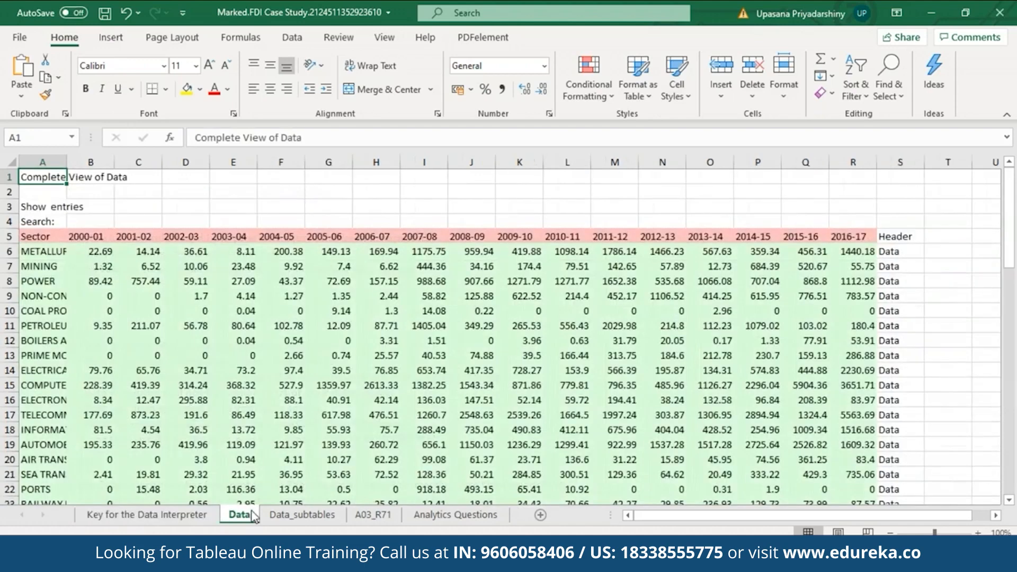
click(12, 237)
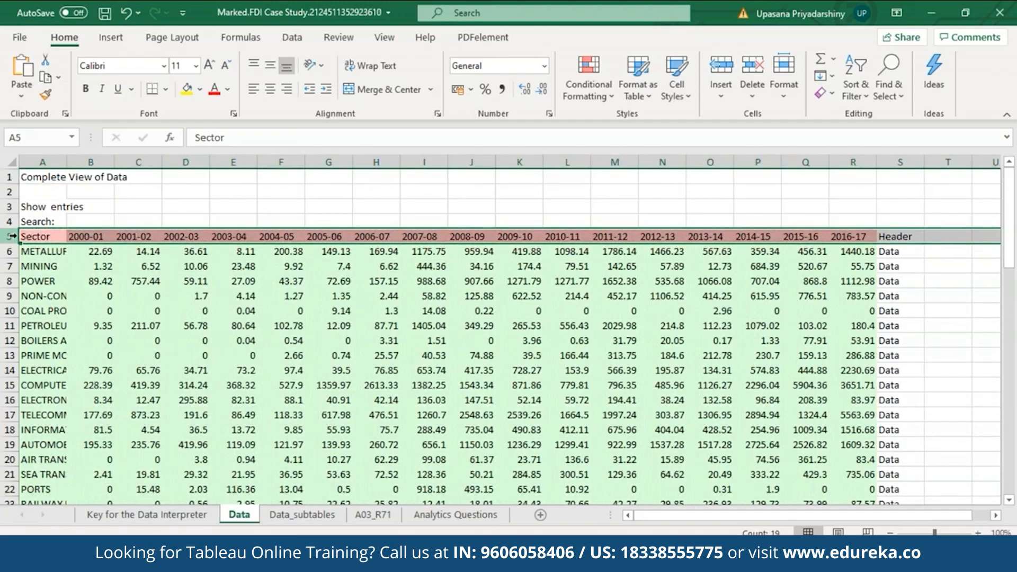
click(147, 514)
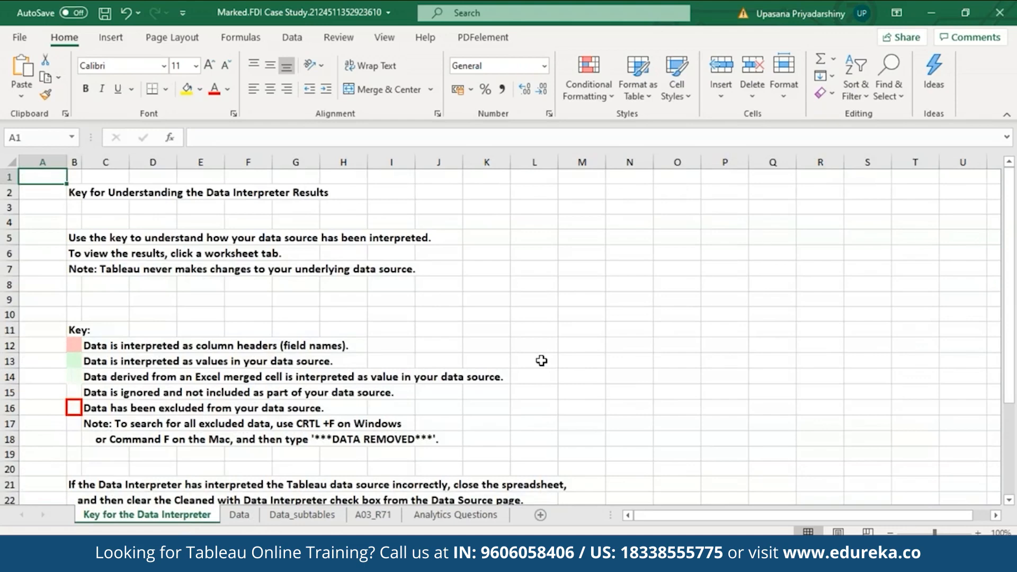
click(1000, 13)
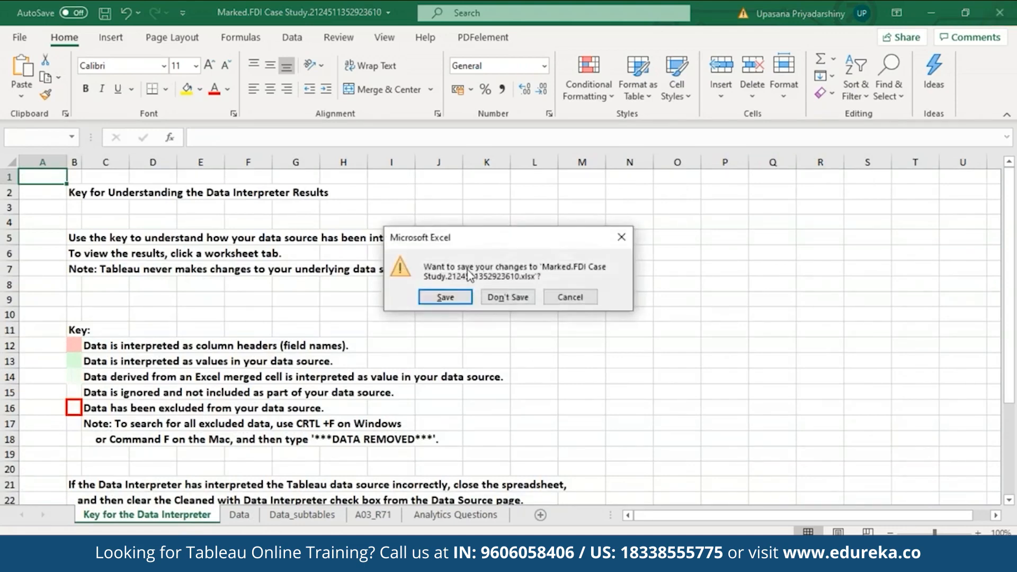
click(486, 297)
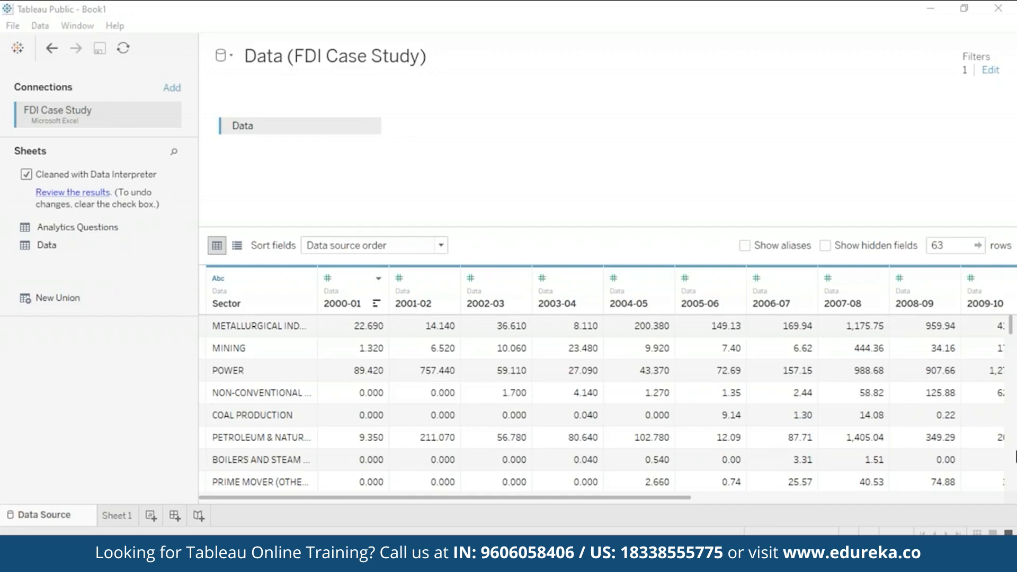
Pivot all year columns from 2000-01 through 2016-17 into rows
click(692, 498)
drag(692, 497, 560, 500)
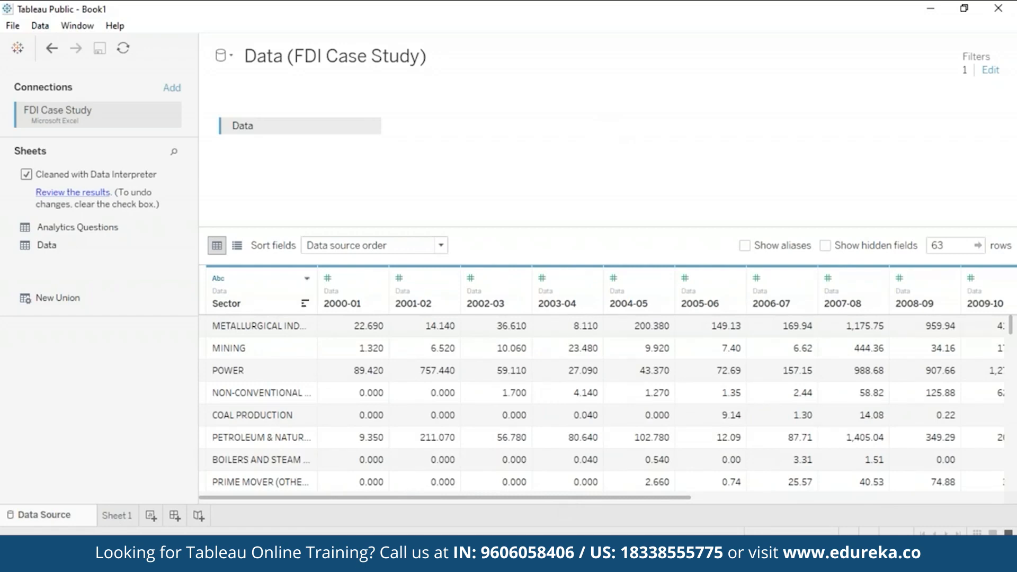
click(348, 307)
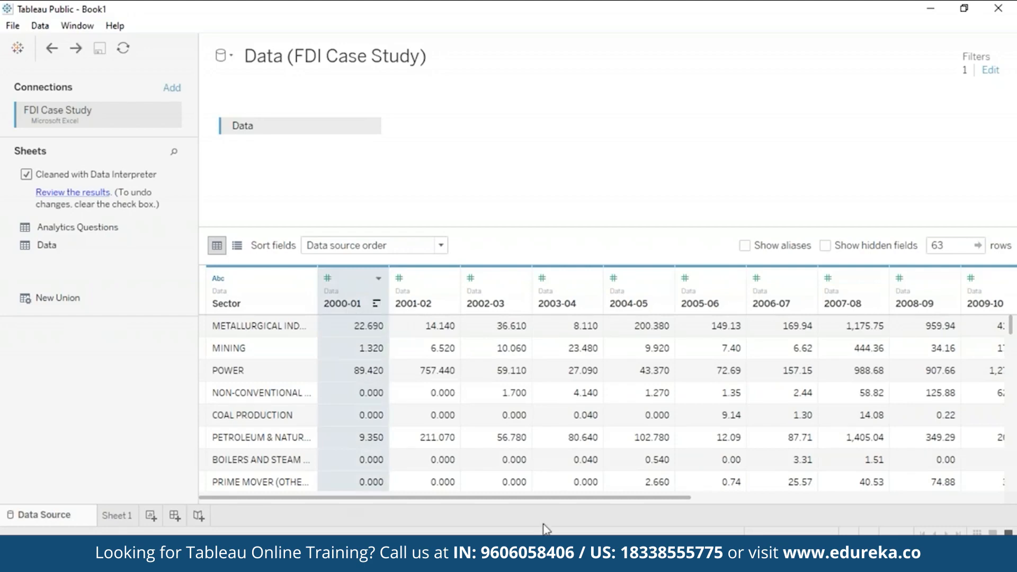
drag(535, 498, 848, 510)
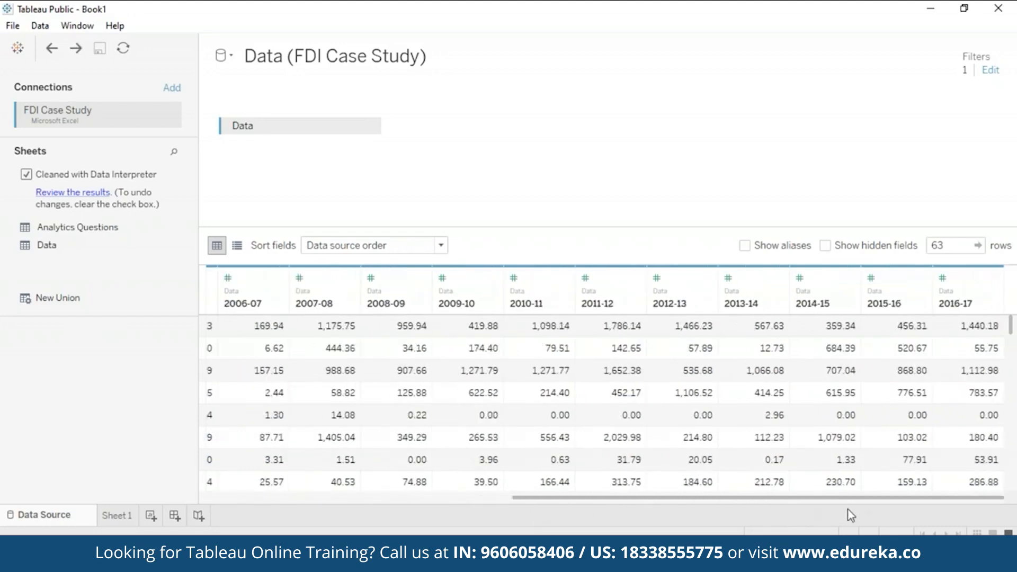
shift+click(941, 302)
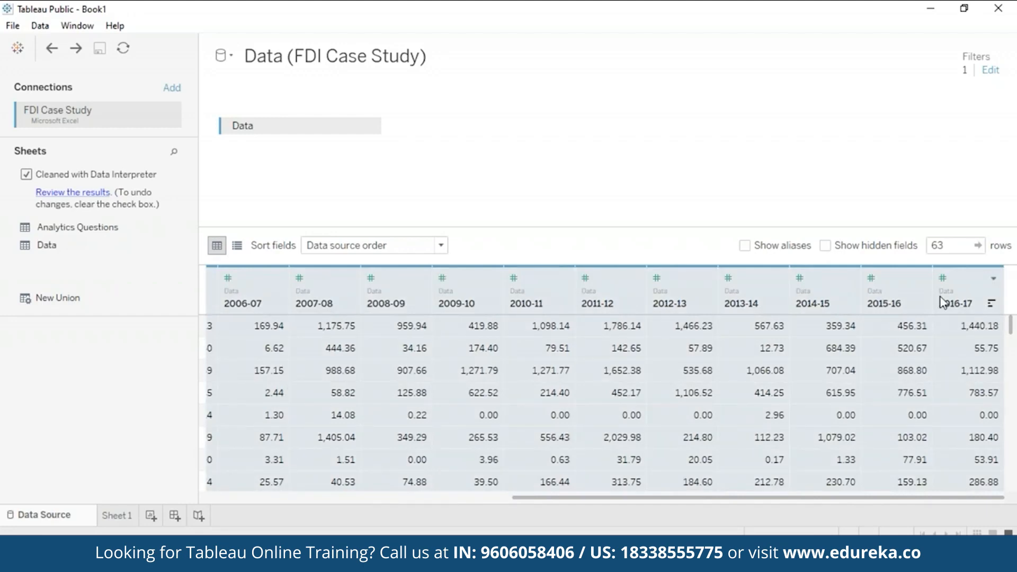
right_click(941, 302)
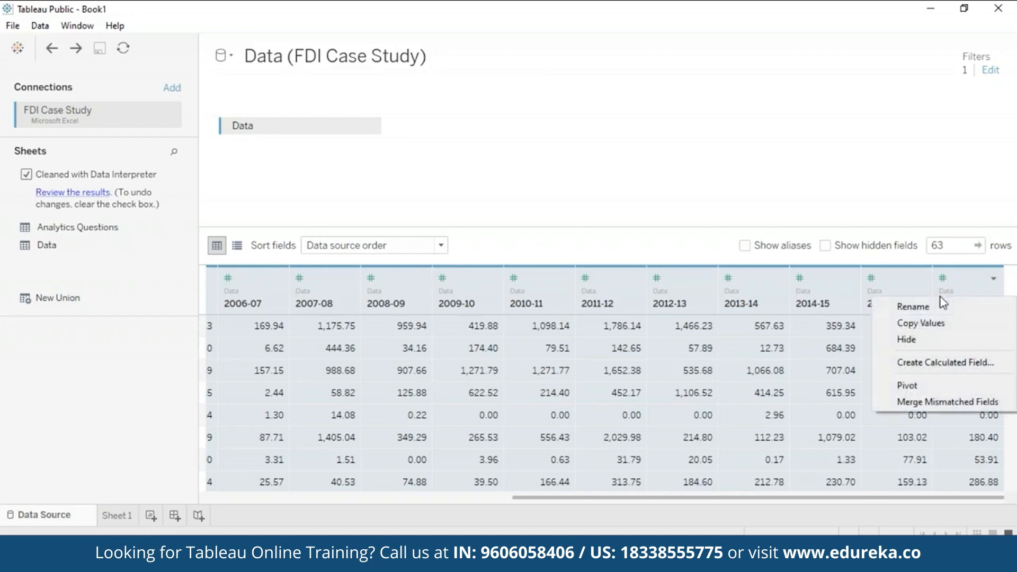
click(936, 385)
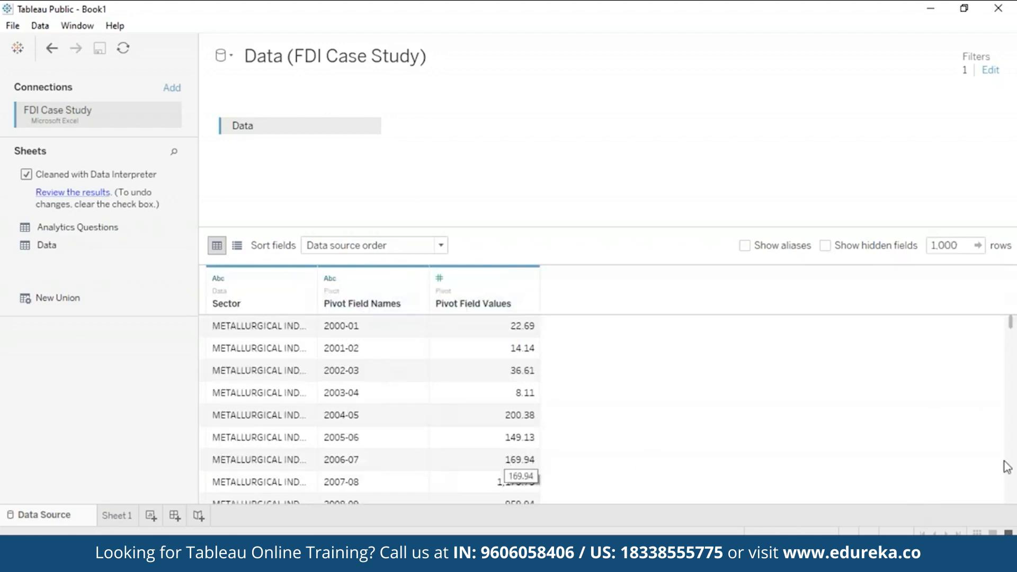
Rename the Pivot Field Names column as Year
scroll(1009, 460, down, 15)
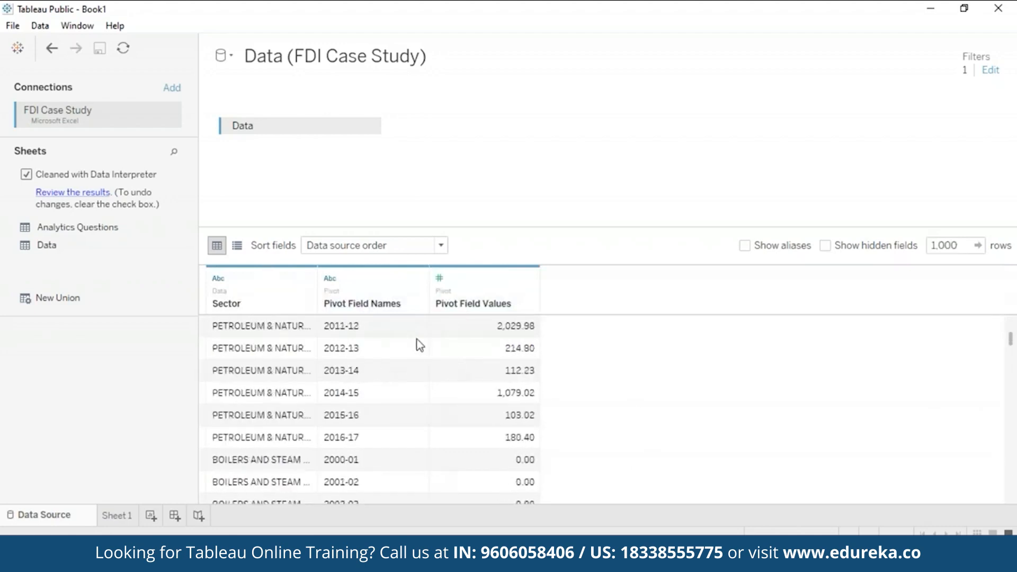
right_click(383, 307)
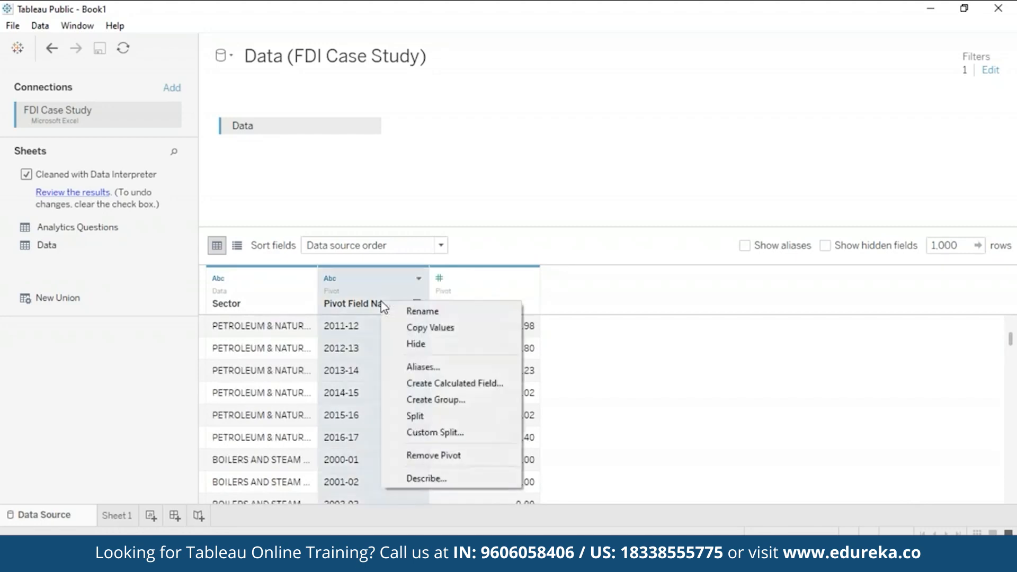
click(398, 311)
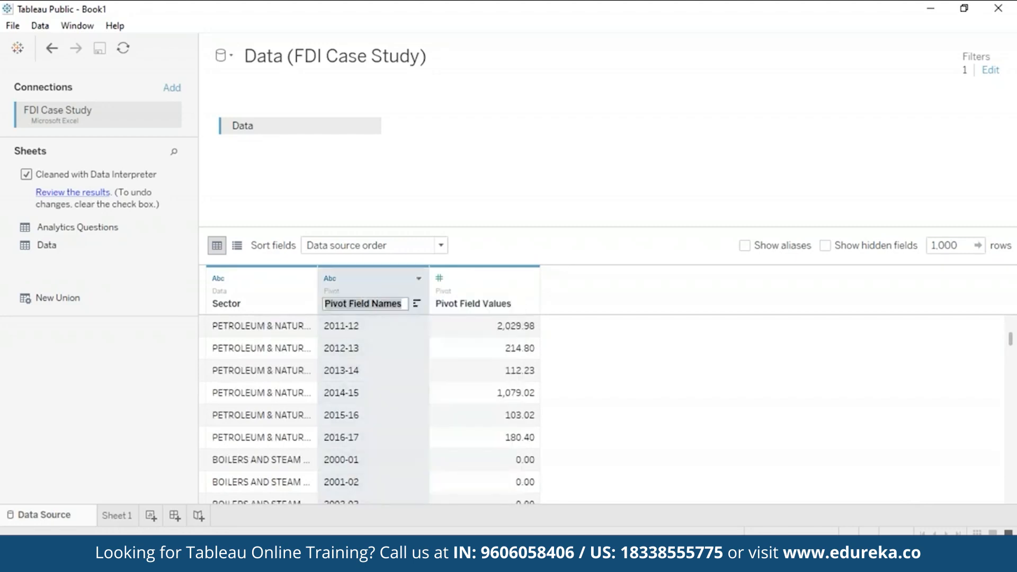
key(BackSpace)
text(Year)
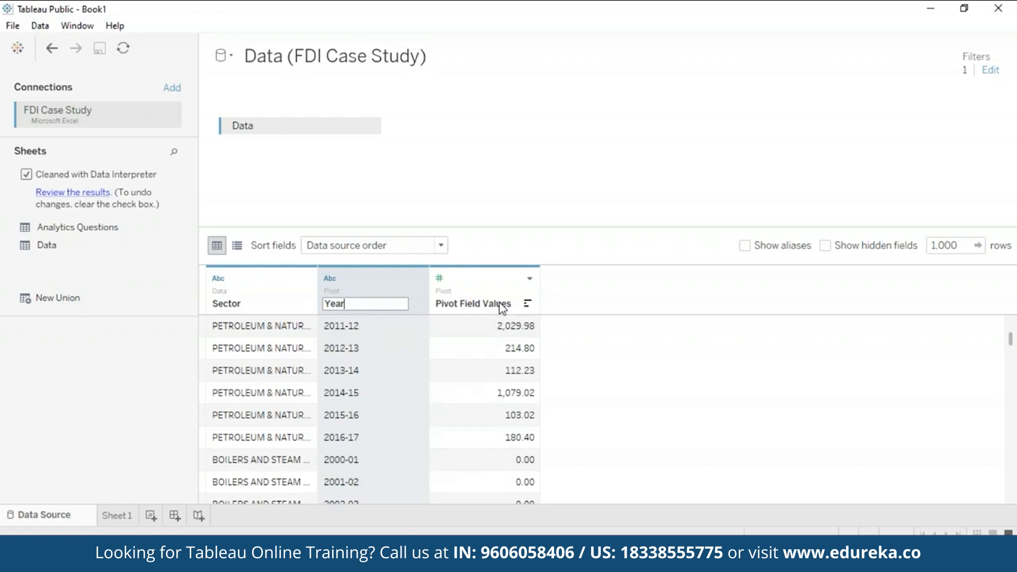
key(Return)
Rename the Pivot Field Values column as FDI Value
right_click(446, 305)
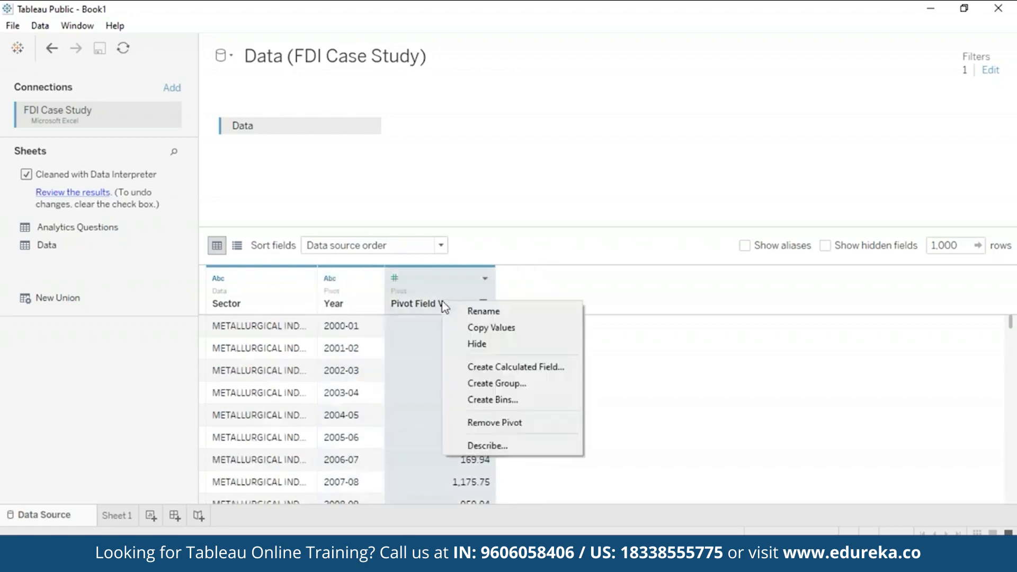
click(494, 312)
text(FDI)
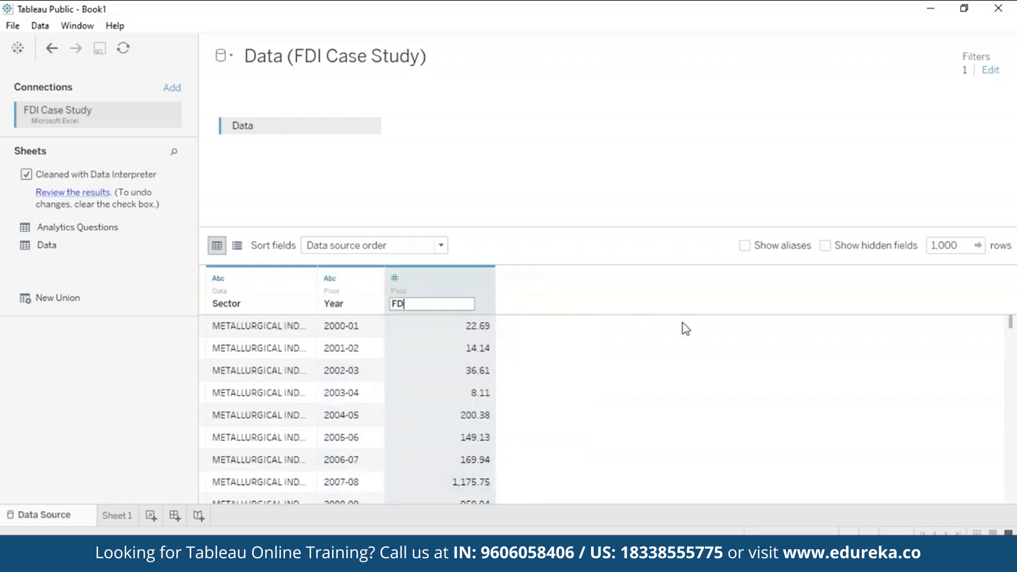
text( Value)
key(Return)
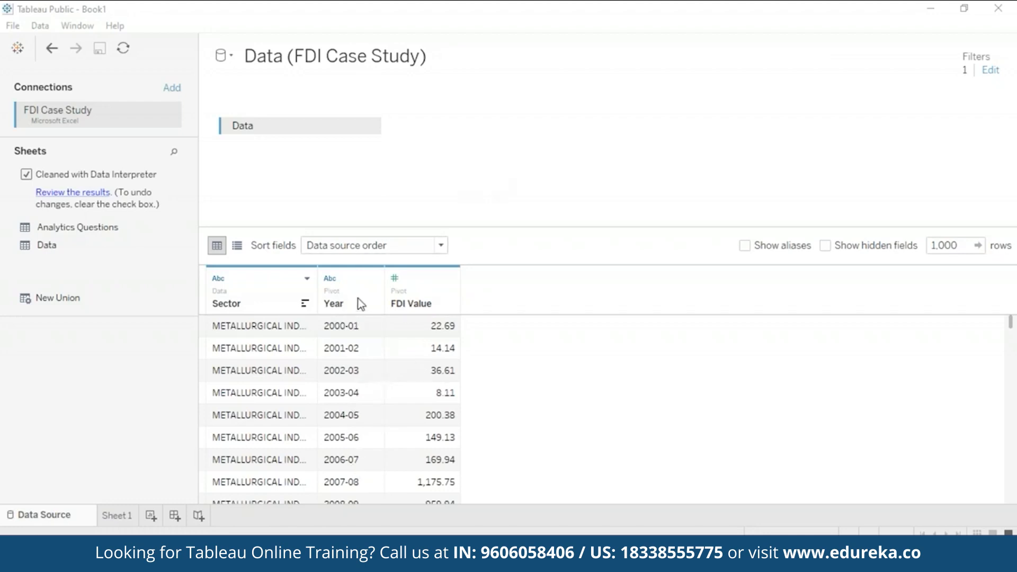
mouse_move(1011, 321)
mouse_down()
mouse_move(1013, 343)
mouse_move(1013, 319)
mouse_up()
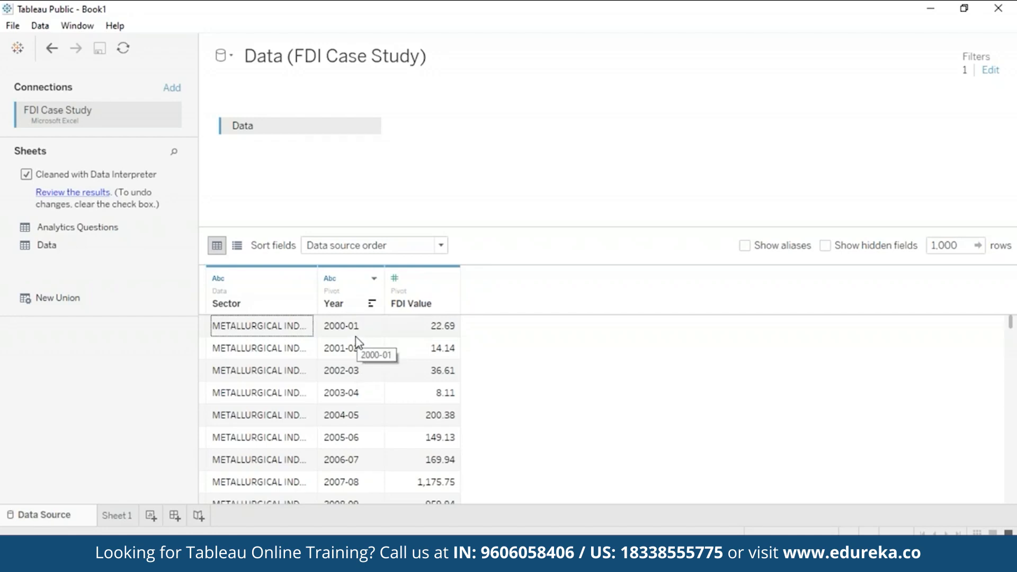
Create a calculated field based on the Year column and name it Fiscal Year
right_click(348, 308)
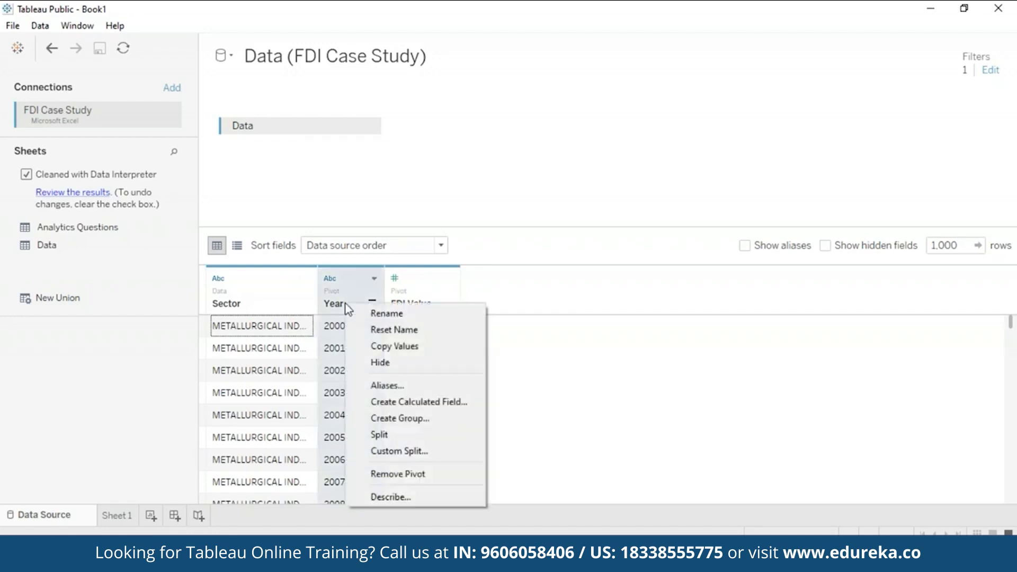
click(440, 403)
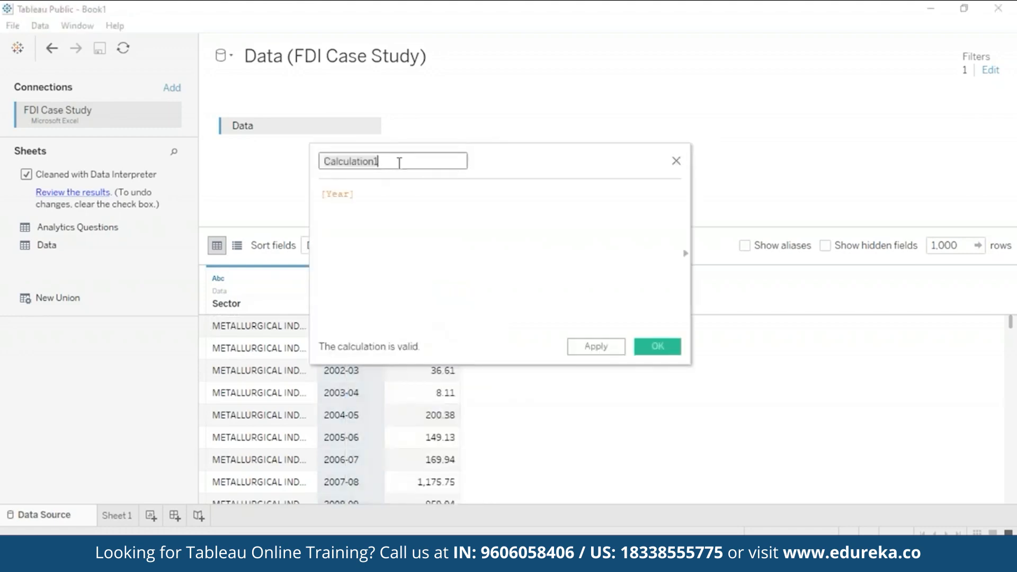
key(BackSpace)
text(Fisc)
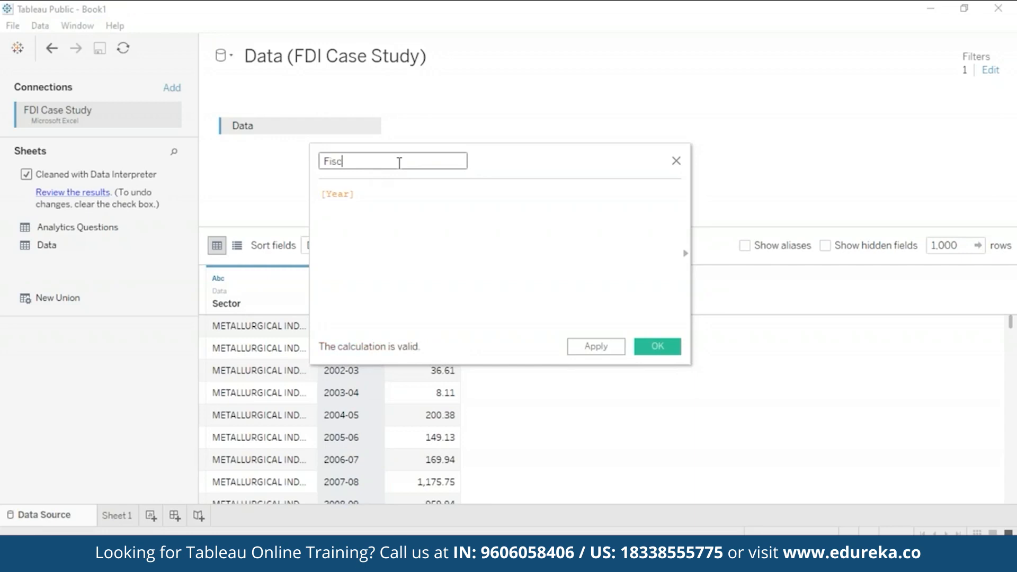
text(al Year)
Define the Fiscal Year calculation as LEFT([Year],4) and save it to the data source
click(375, 194)
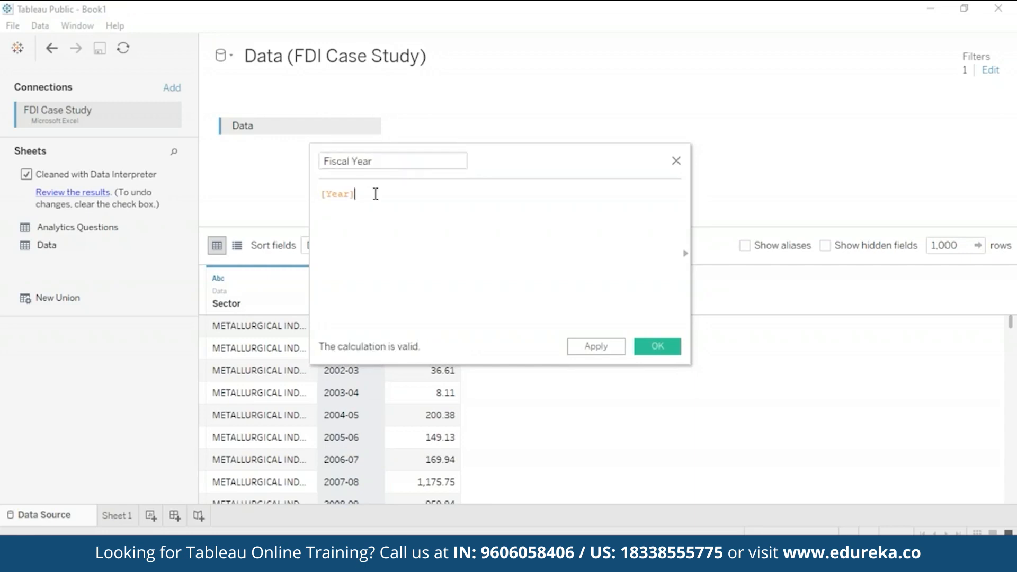
click(323, 194)
text(L)
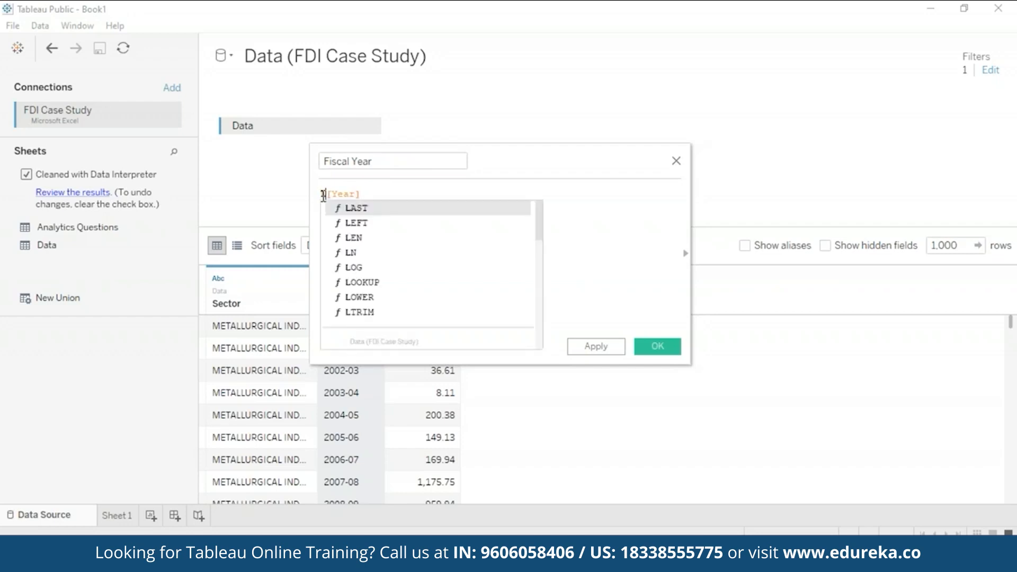
double_click(344, 223)
text())
drag(359, 194, 390, 195)
key(ctrl+x)
click(350, 195)
key(ctrl+v)
text(,)
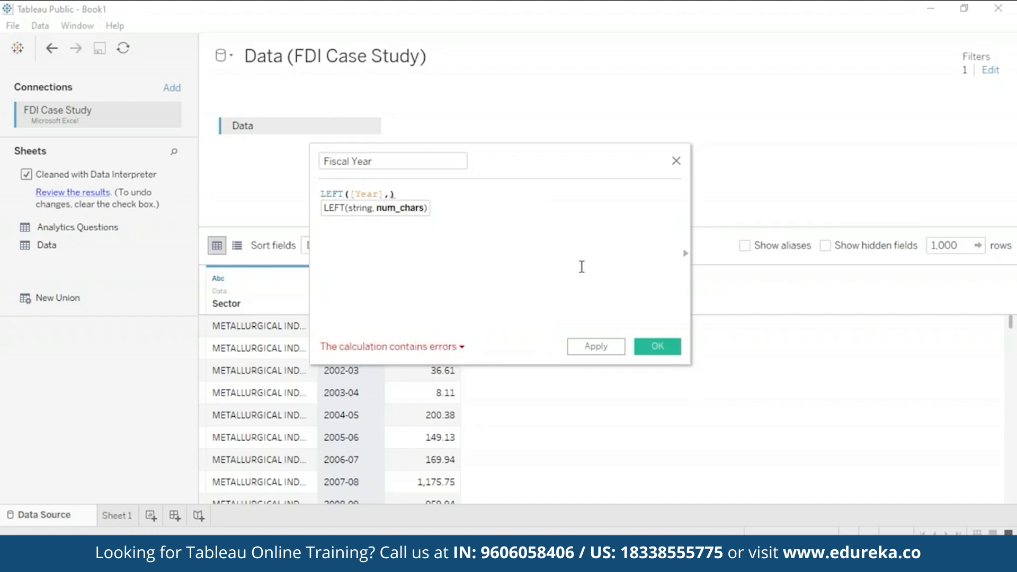
text(4)
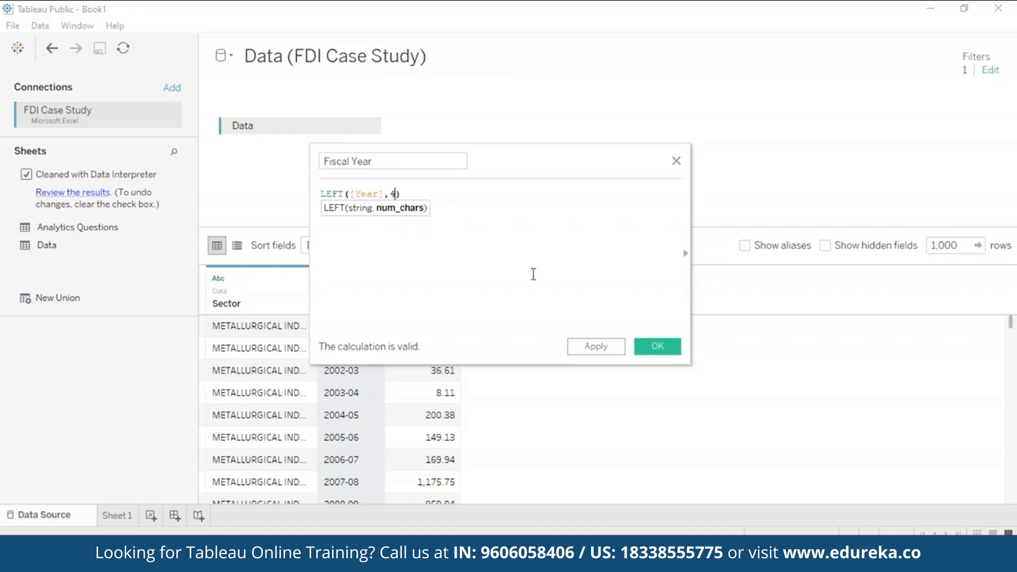
click(605, 346)
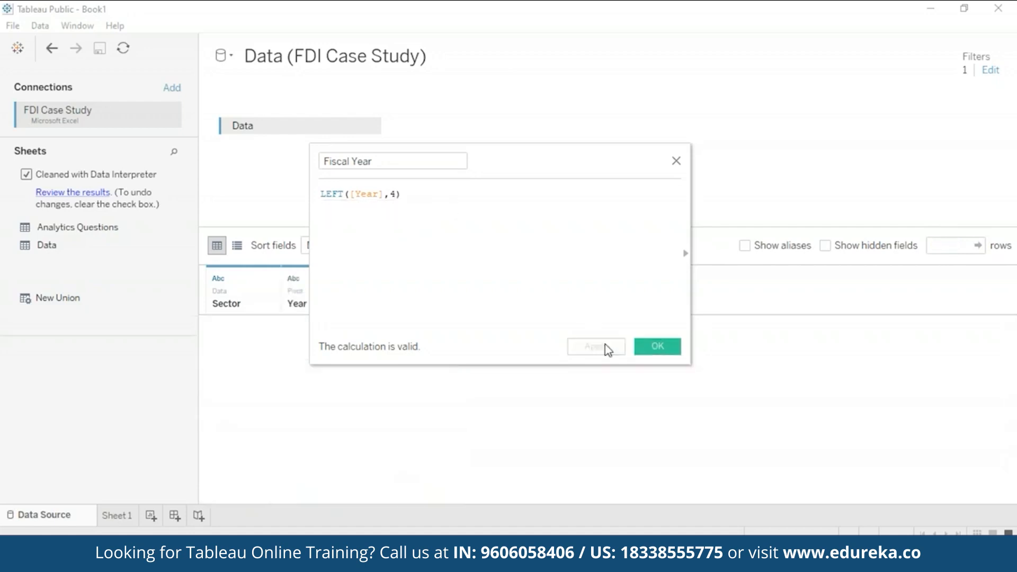
click(658, 346)
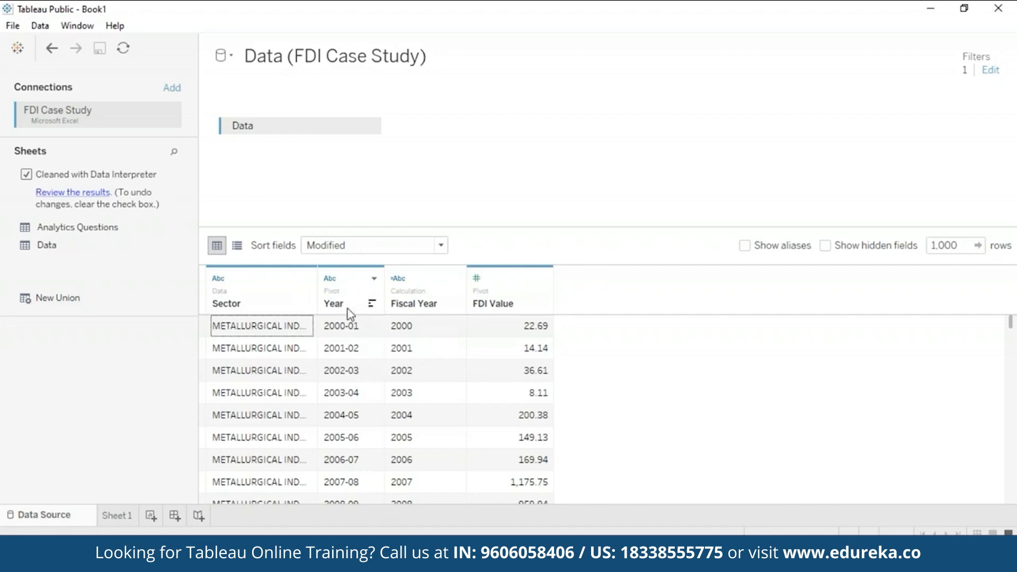
Hide the original Year column and look over the remaining data source fields
right_click(365, 283)
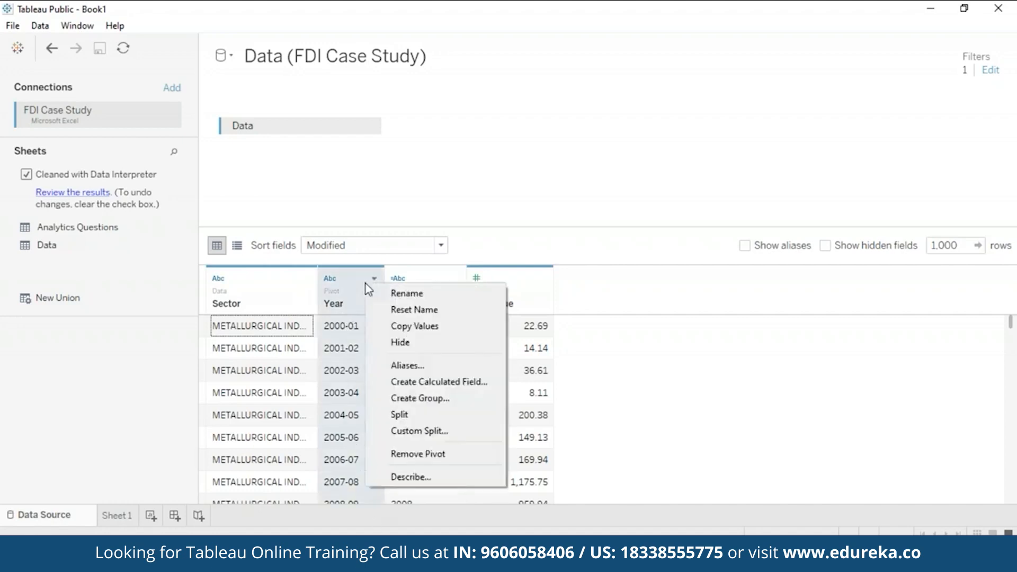
click(409, 342)
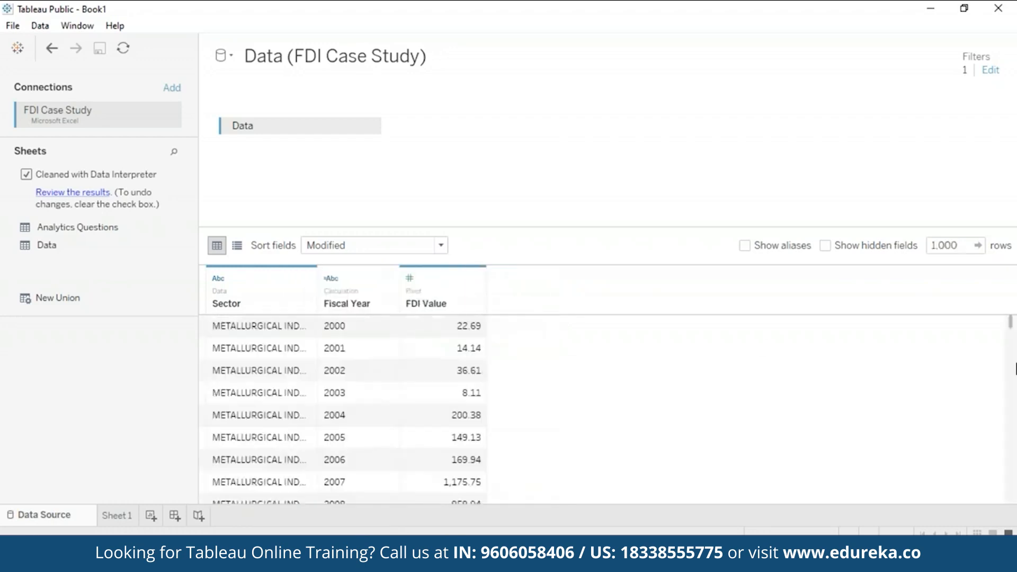
mouse_move(1012, 324)
mouse_down()
mouse_move(1014, 381)
mouse_move(1011, 313)
mouse_up()
Open Sheet 1, look over the Show Me chart types, and collapse the gallery to free the canvas
click(118, 516)
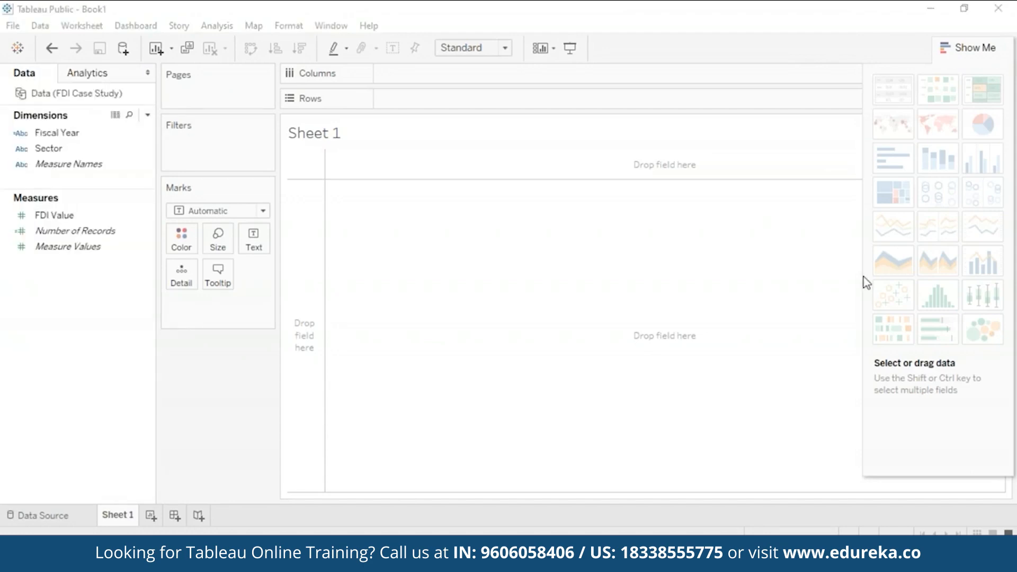
click(968, 48)
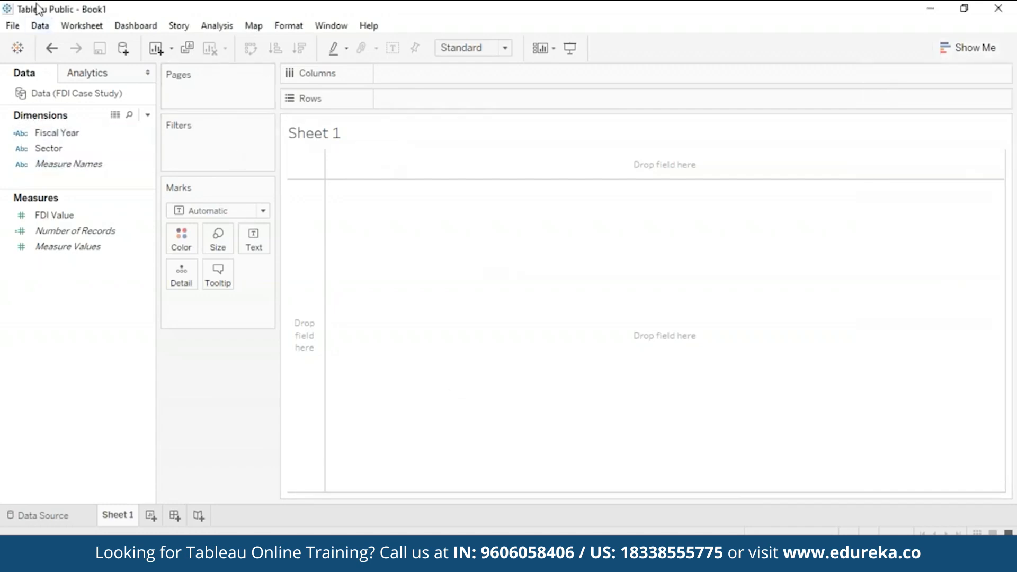
click(69, 233)
click(959, 51)
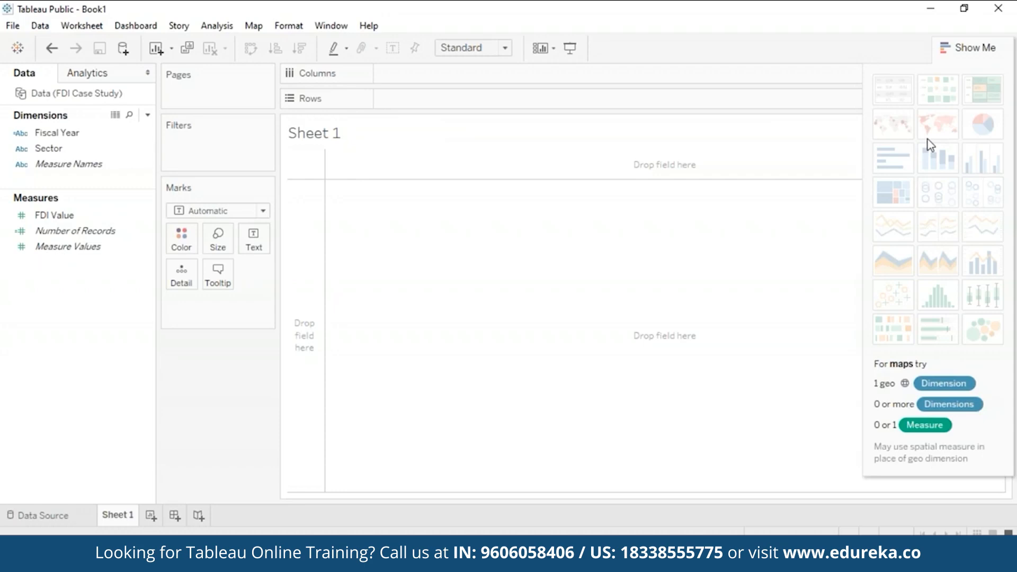
click(959, 46)
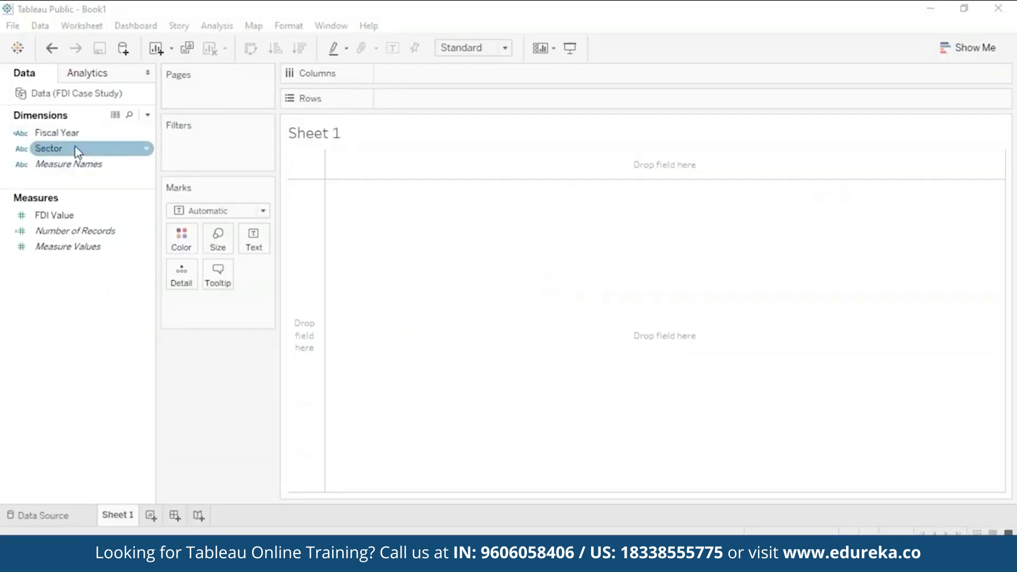
Build a text table with Sector as the rows and the sum of FDI Value for each sector
drag(77, 152, 425, 96)
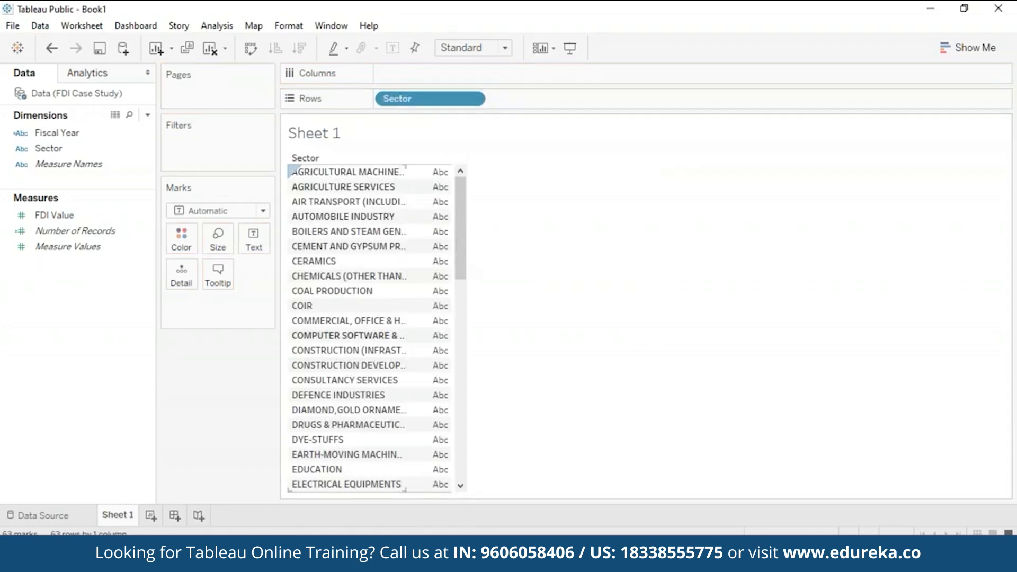
drag(465, 265, 534, 506)
scroll(431, 257, up, 10)
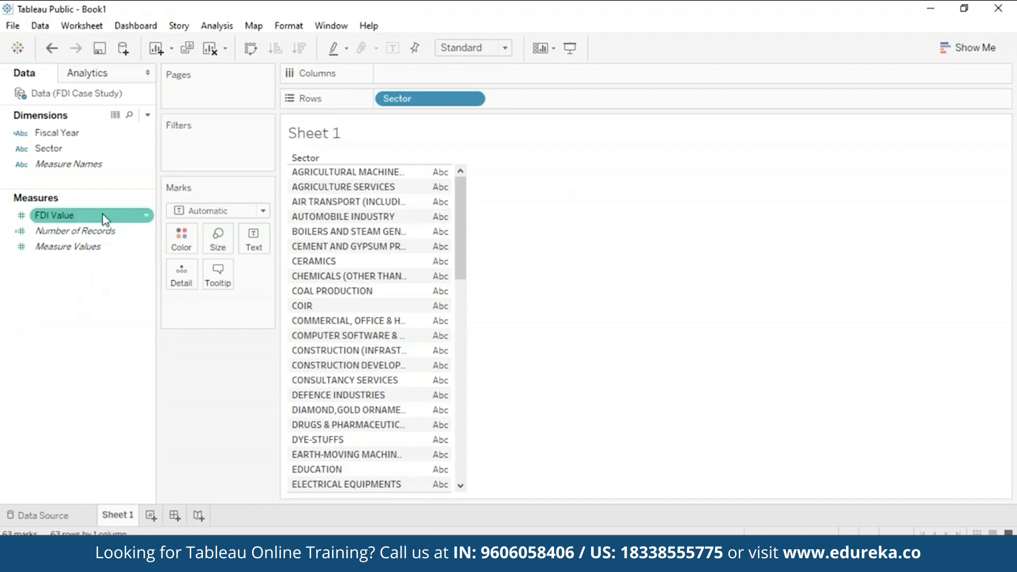
drag(106, 220, 403, 236)
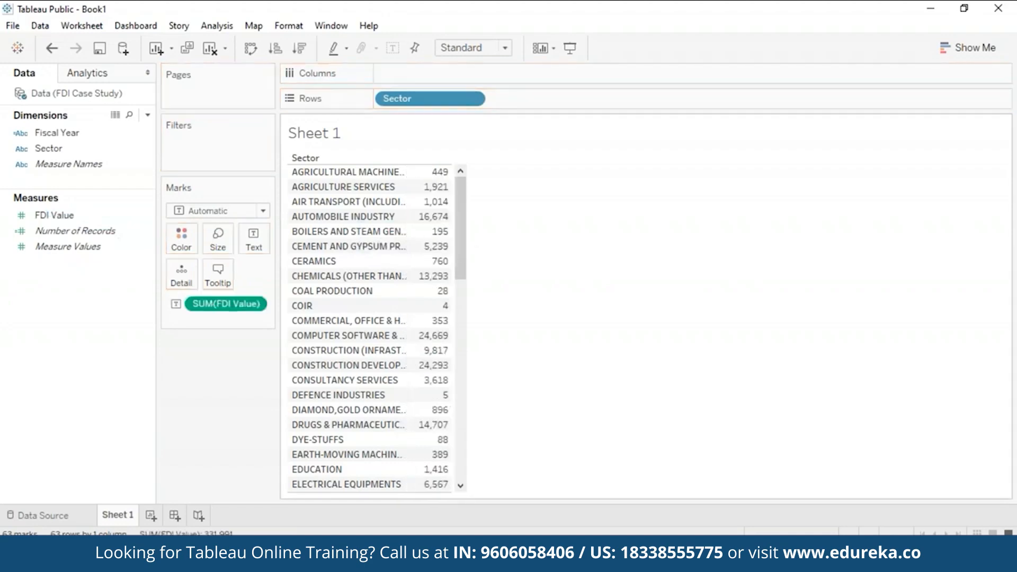
mouse_move(436, 334)
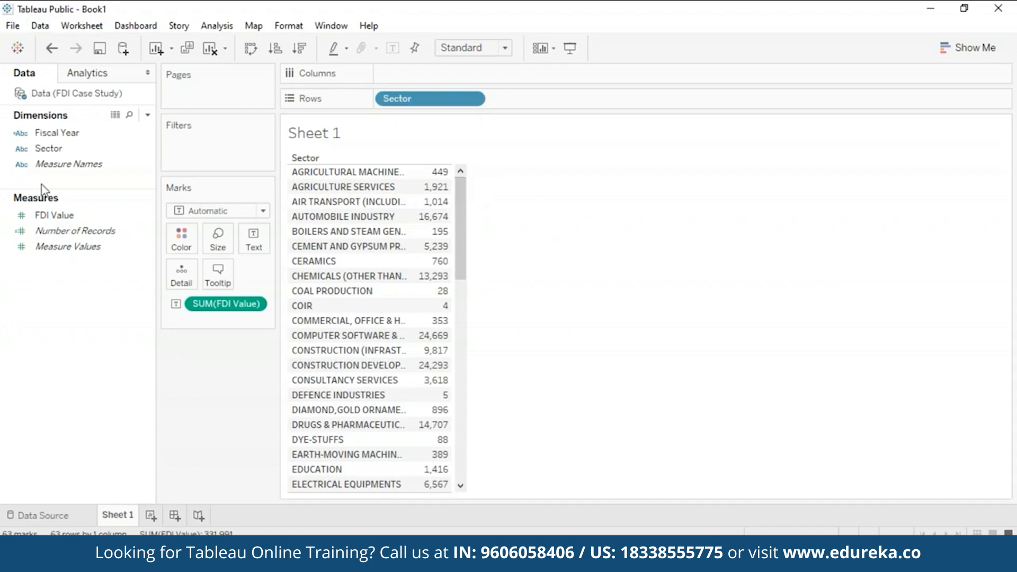
click(63, 215)
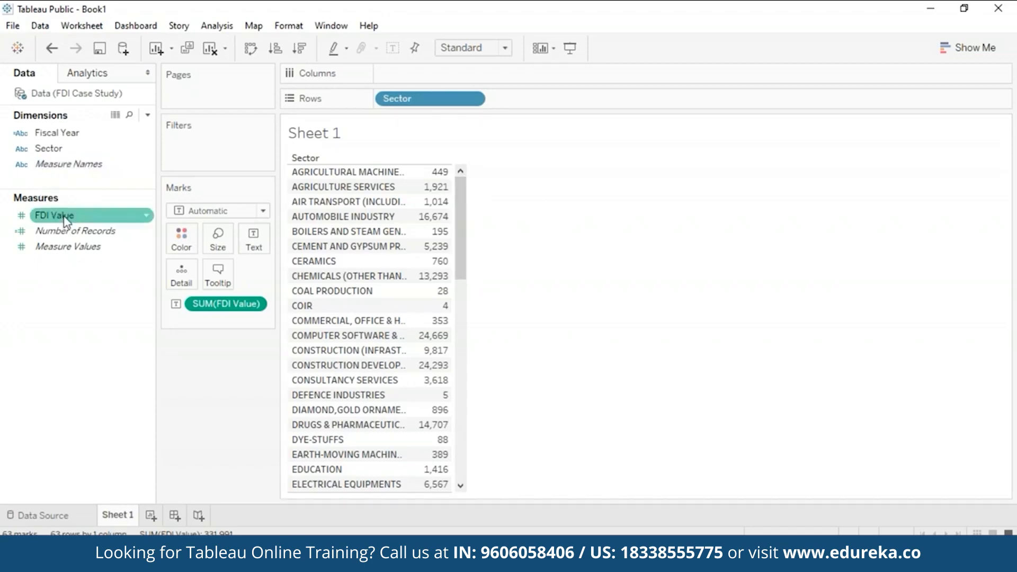
Add a Fiscal Year filter to the table that keeps only 2016
drag(70, 133, 205, 138)
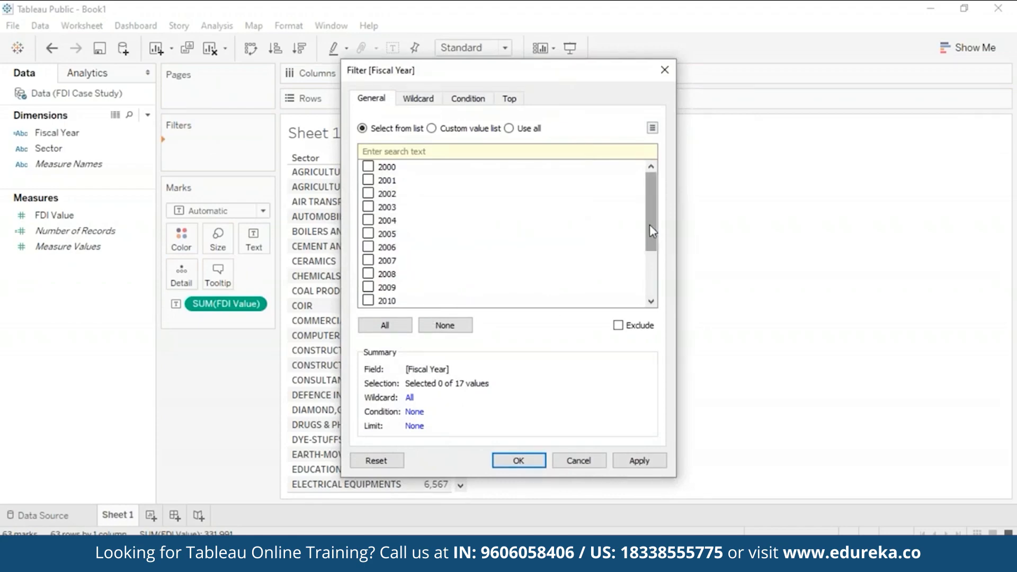
drag(650, 225, 653, 316)
click(371, 303)
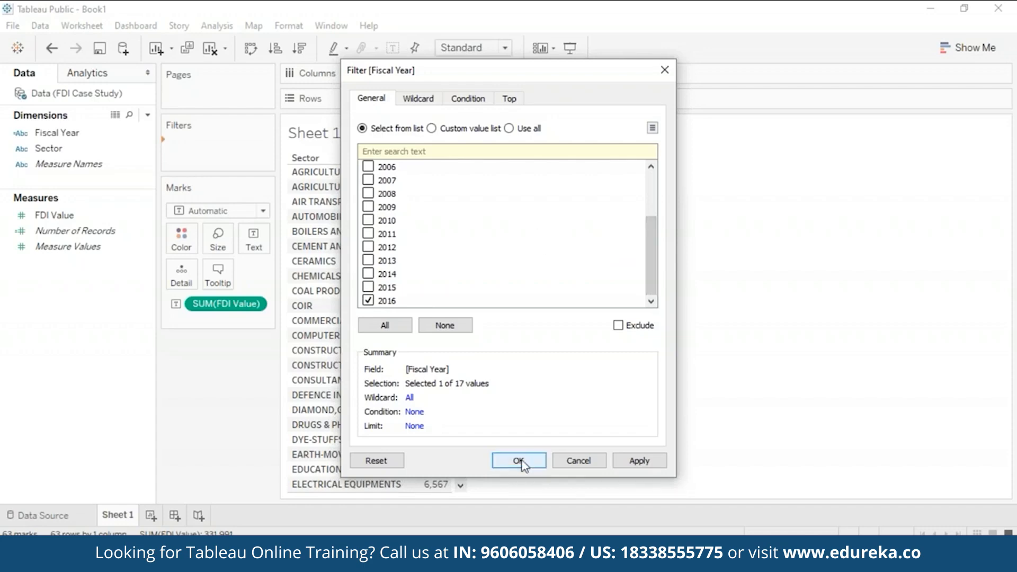
click(641, 460)
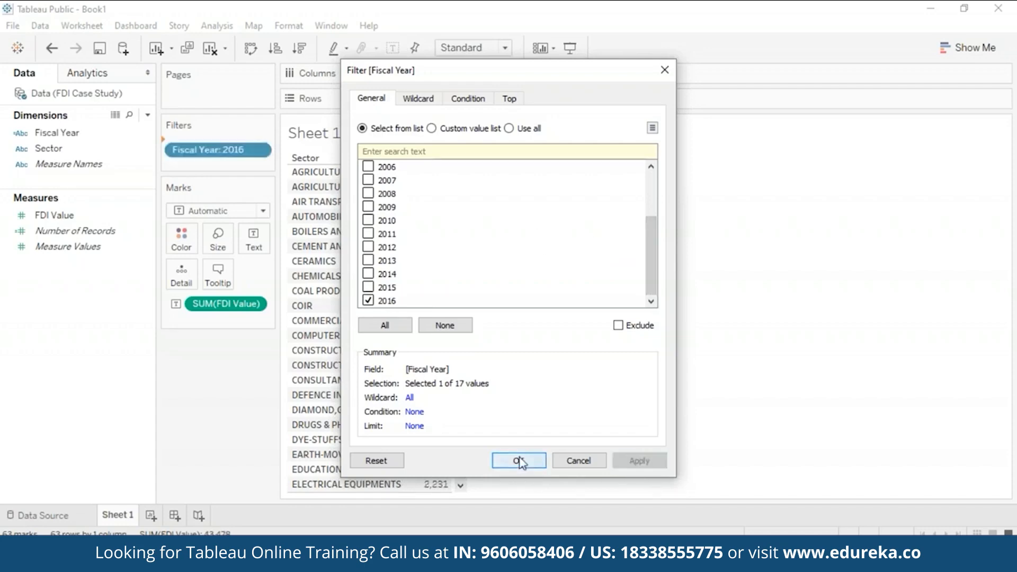
click(520, 461)
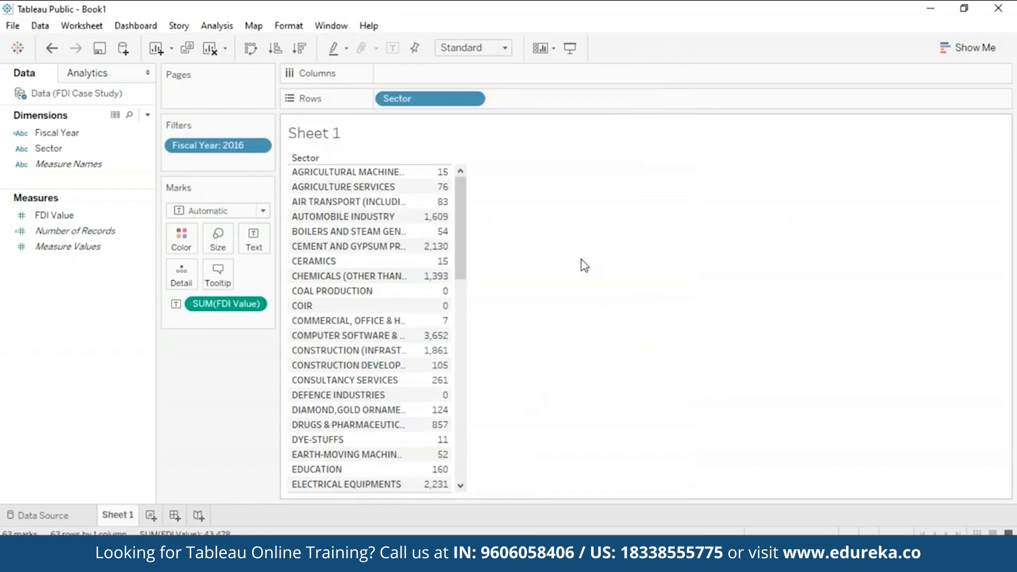
Sort the sectors in descending order of FDI Value and widen the Sector column to make the names readable
click(300, 50)
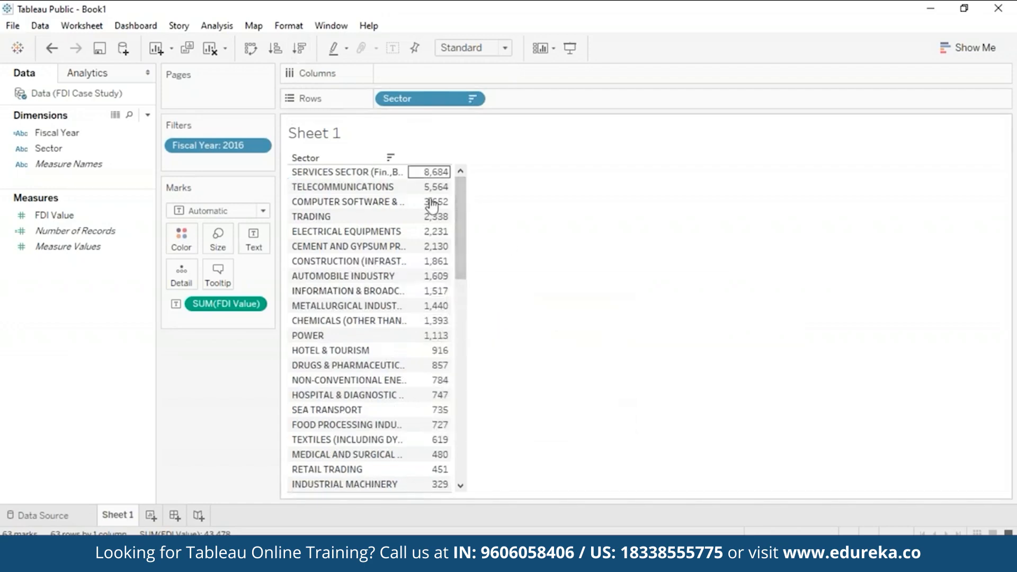
mouse_move(421, 404)
drag(486, 169, 516, 170)
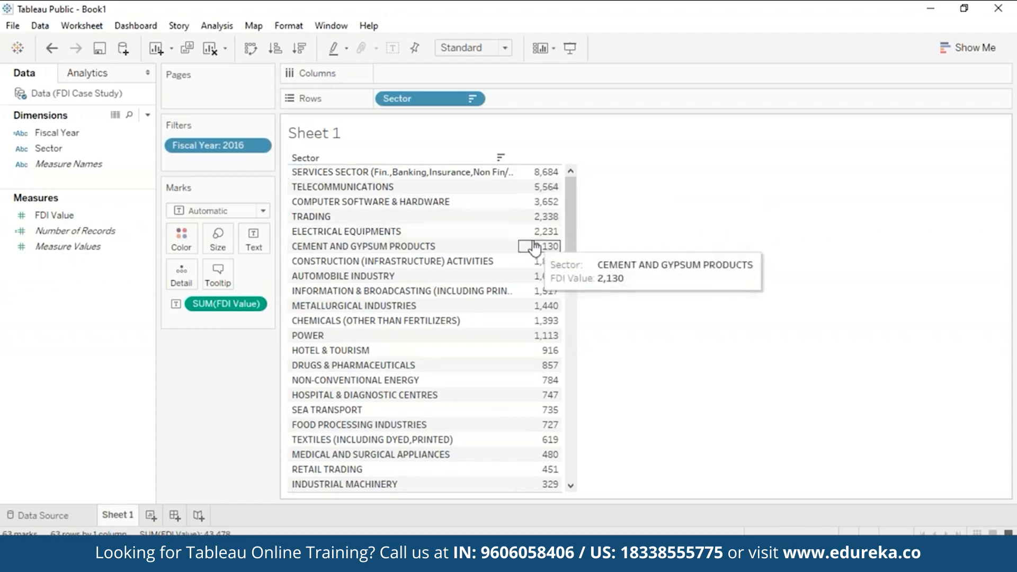
drag(568, 236, 582, 466)
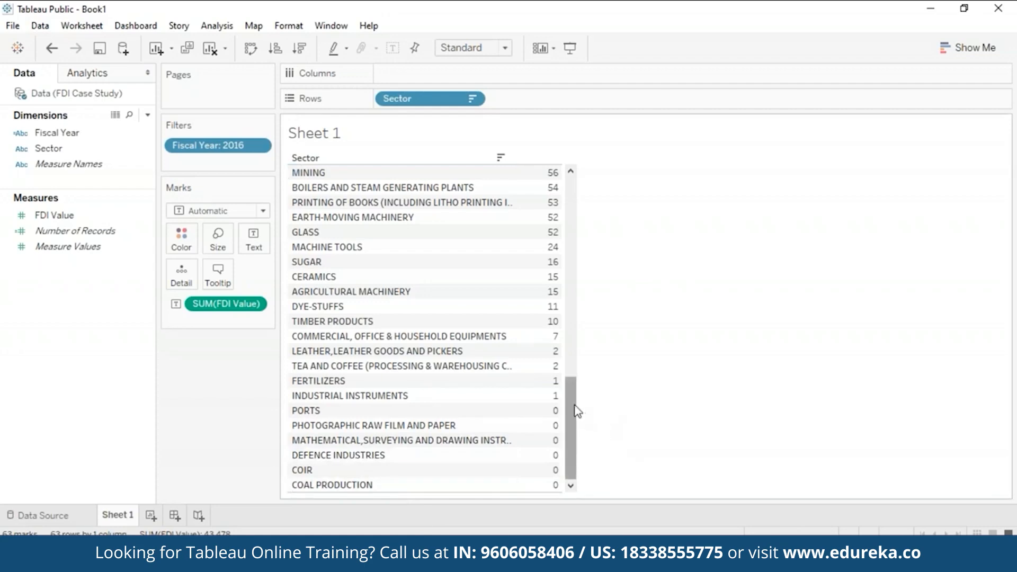
drag(578, 411, 595, 200)
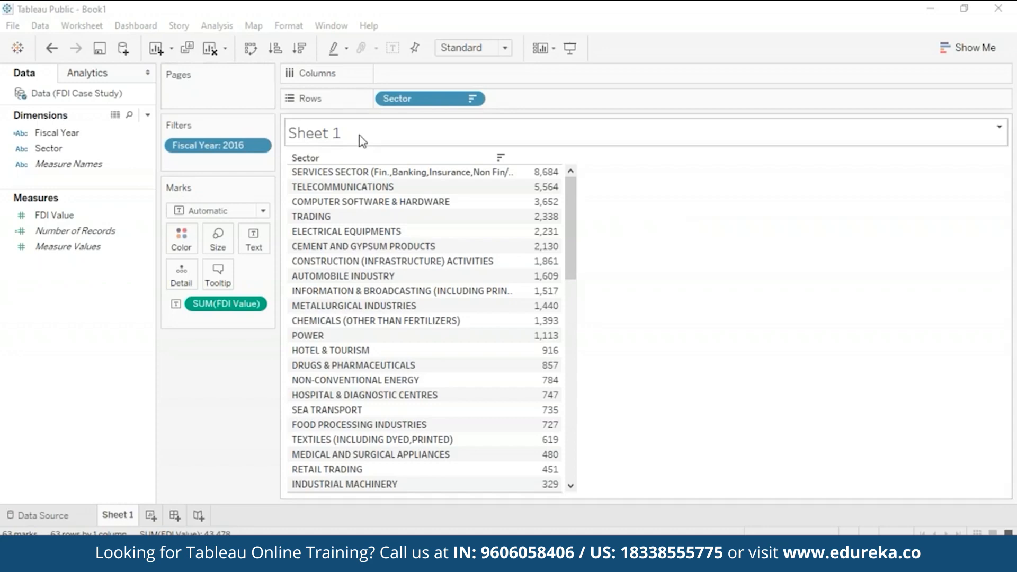
Edit the Fiscal Year filter to include all years
click(262, 148)
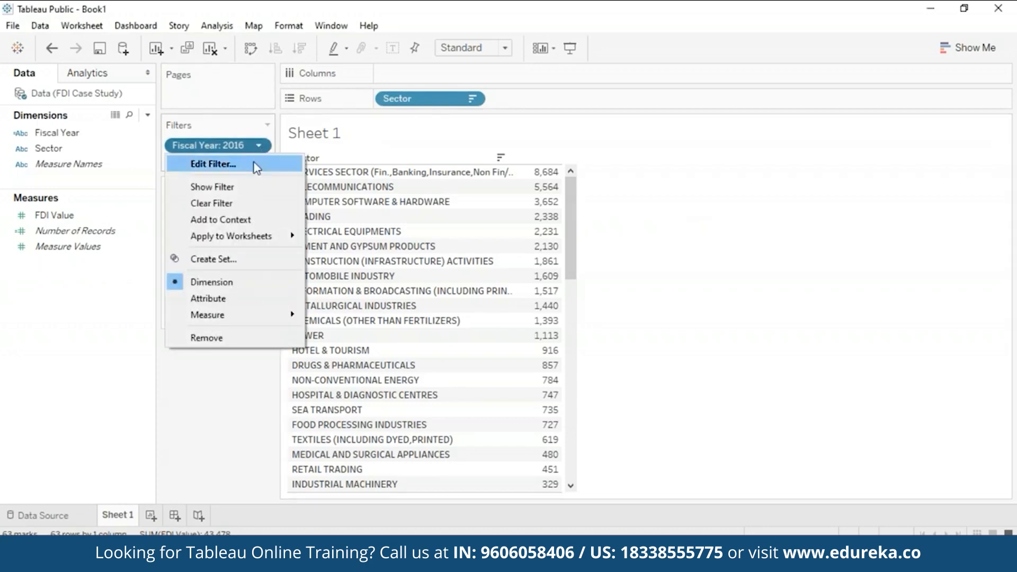
click(257, 167)
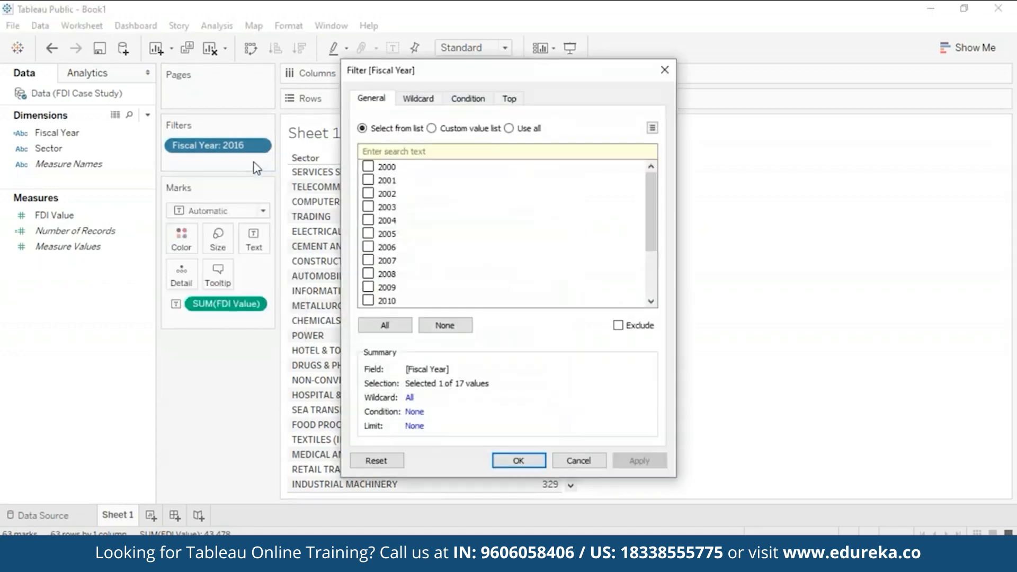
click(396, 324)
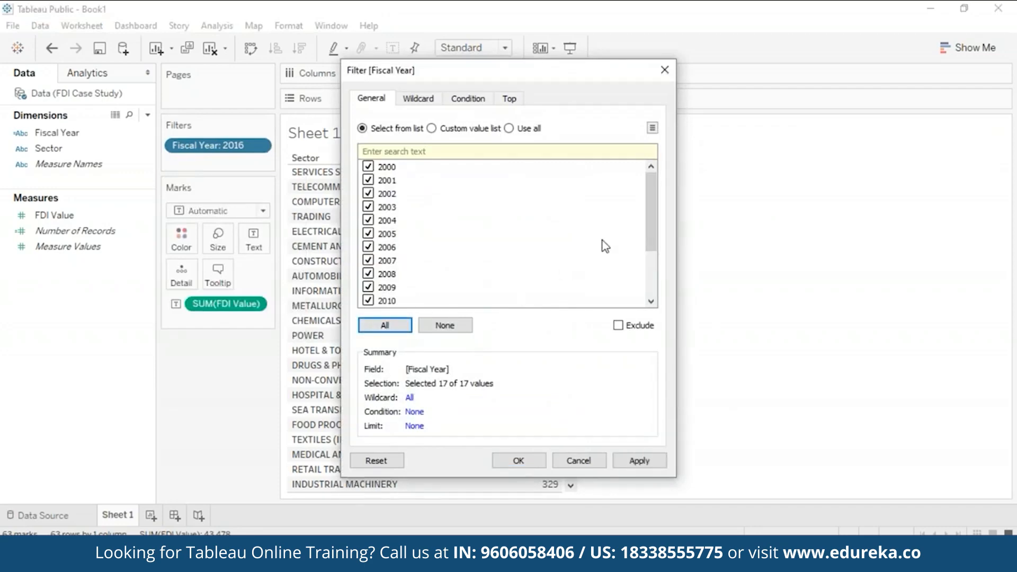
Limit the Fiscal Year filter to the top 5 by maximum FDI Value and apply it to the table
click(510, 99)
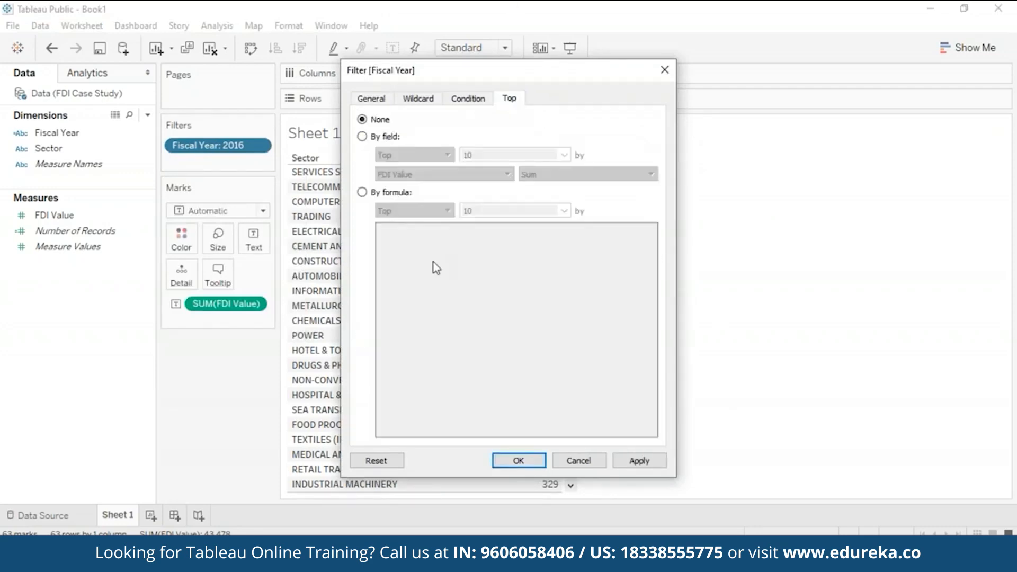
click(362, 138)
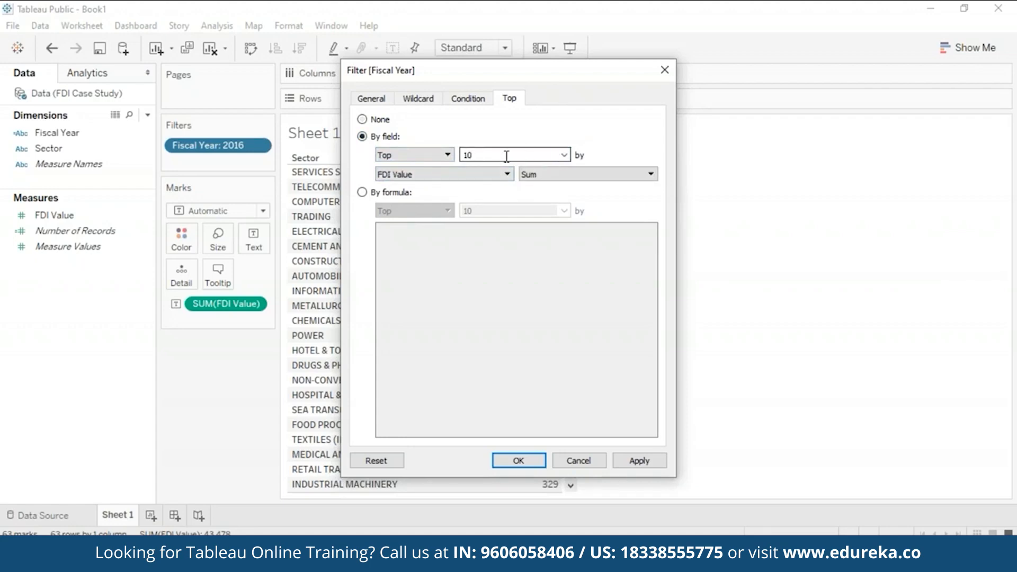
key(BackSpace)
key(BackSpace)
text(5)
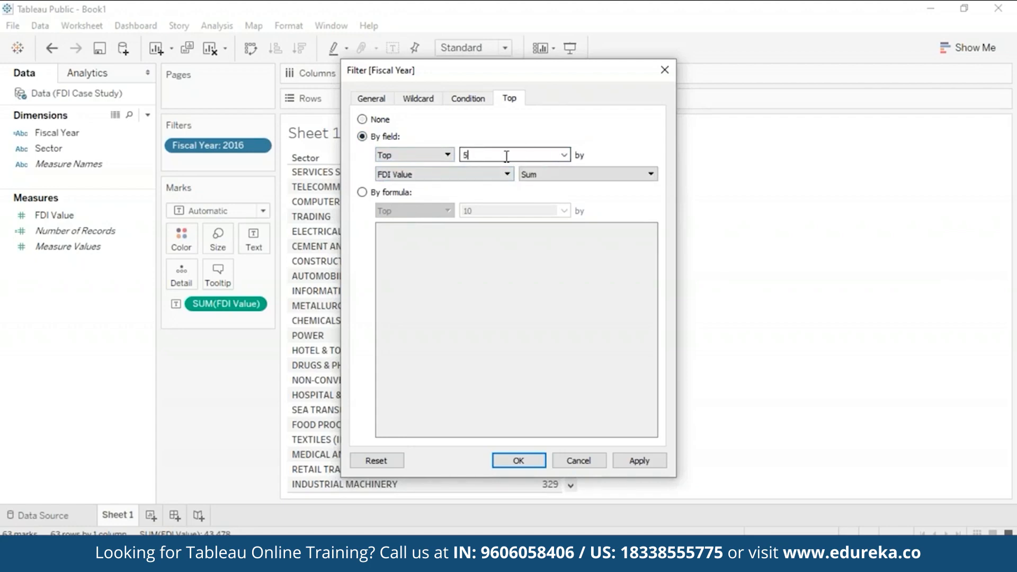
click(644, 175)
click(637, 247)
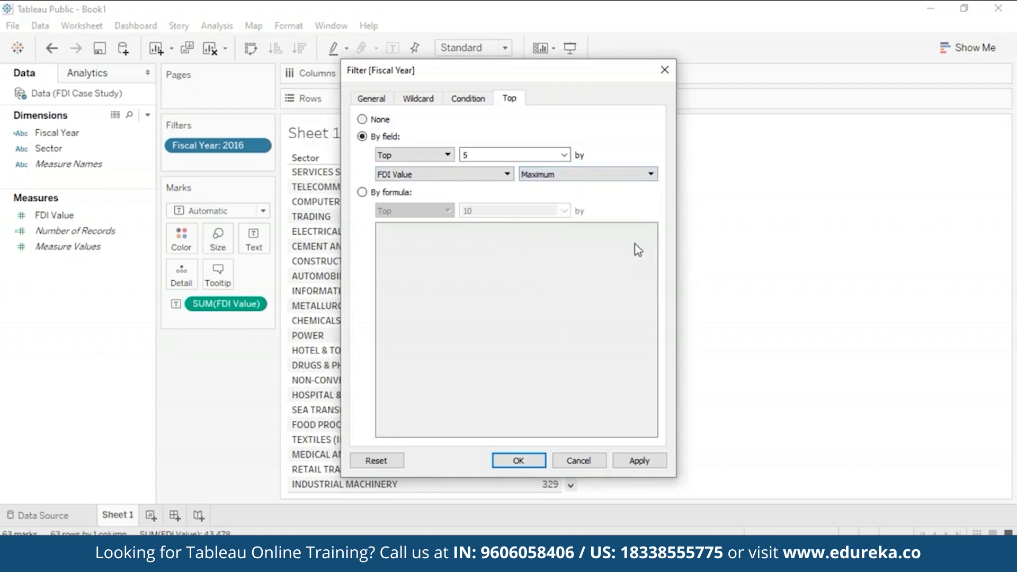
drag(602, 70, 795, 77)
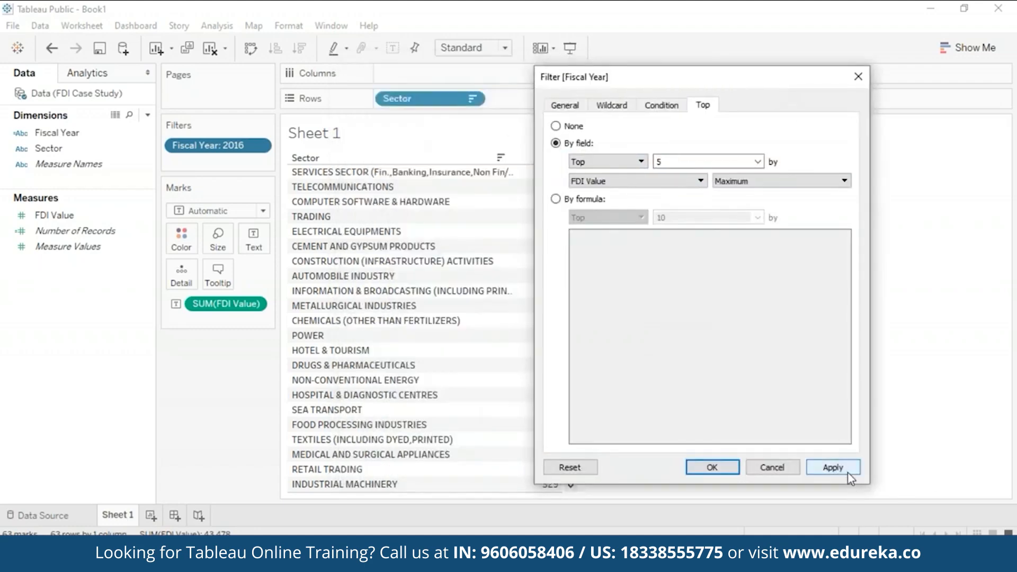
click(847, 471)
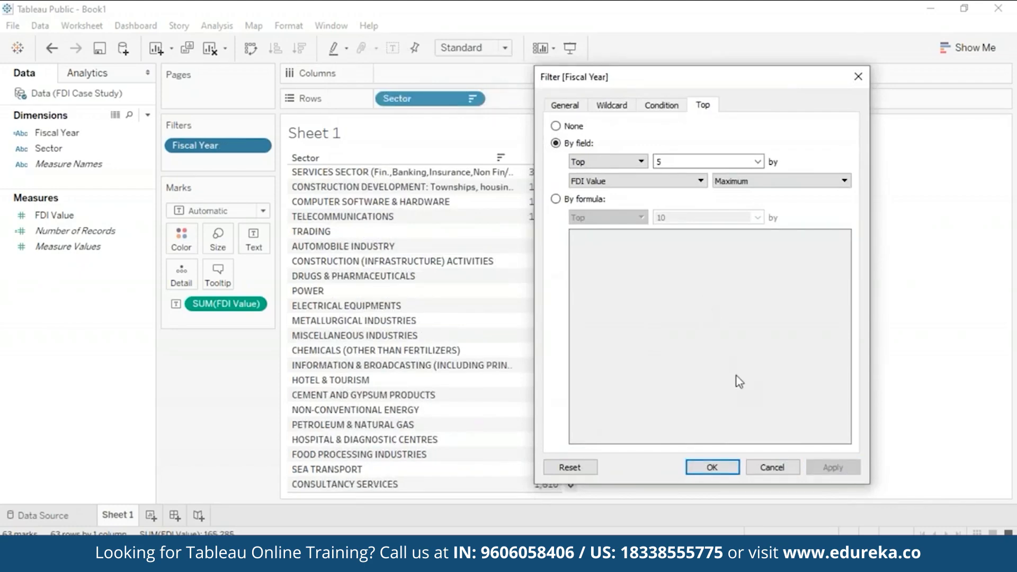
drag(752, 76, 810, 22)
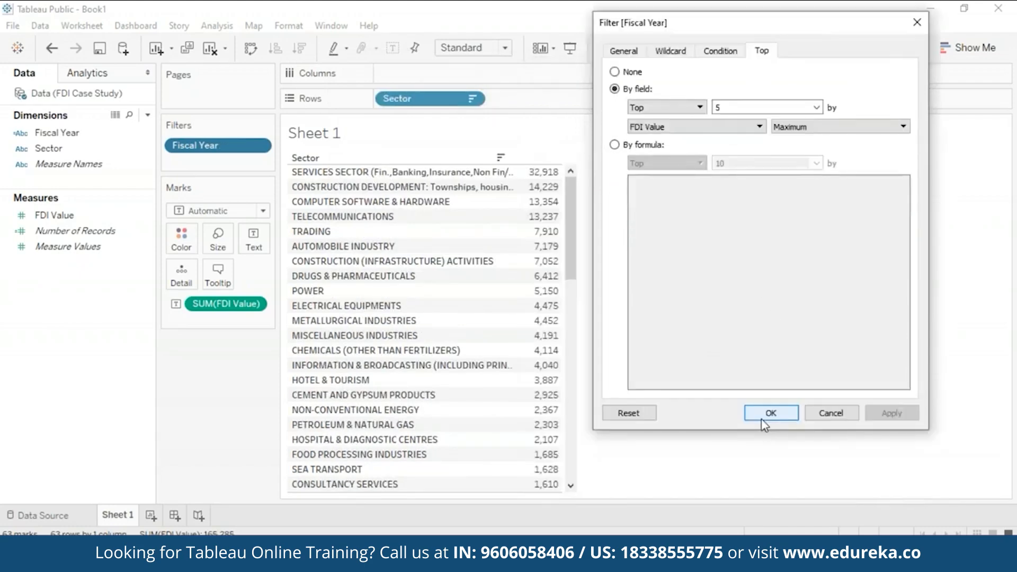
click(763, 419)
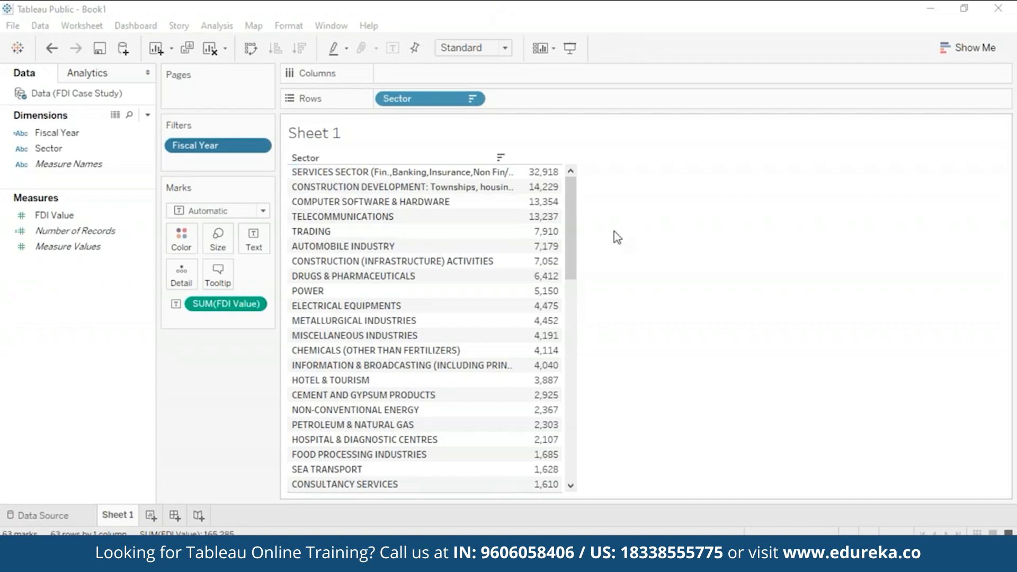
Add a Sector filter that keeps only the top 5 sectors by maximum FDI Value
click(101, 150)
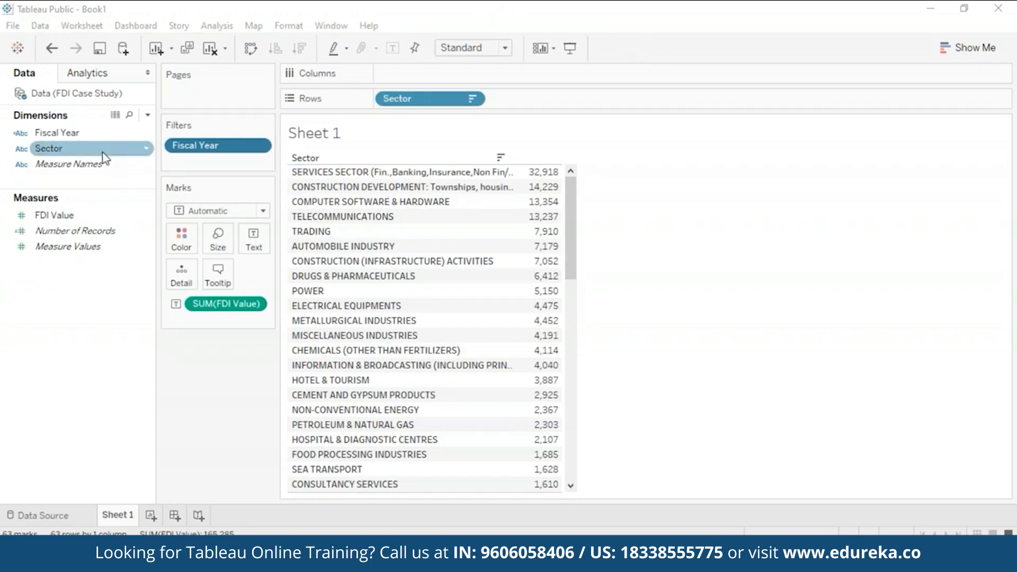
drag(106, 154, 227, 168)
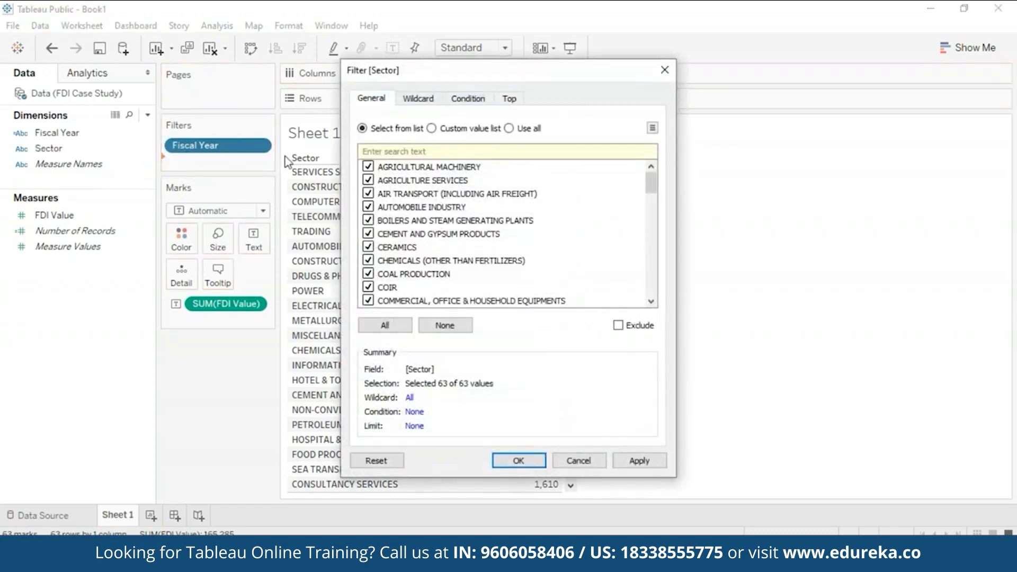
click(511, 99)
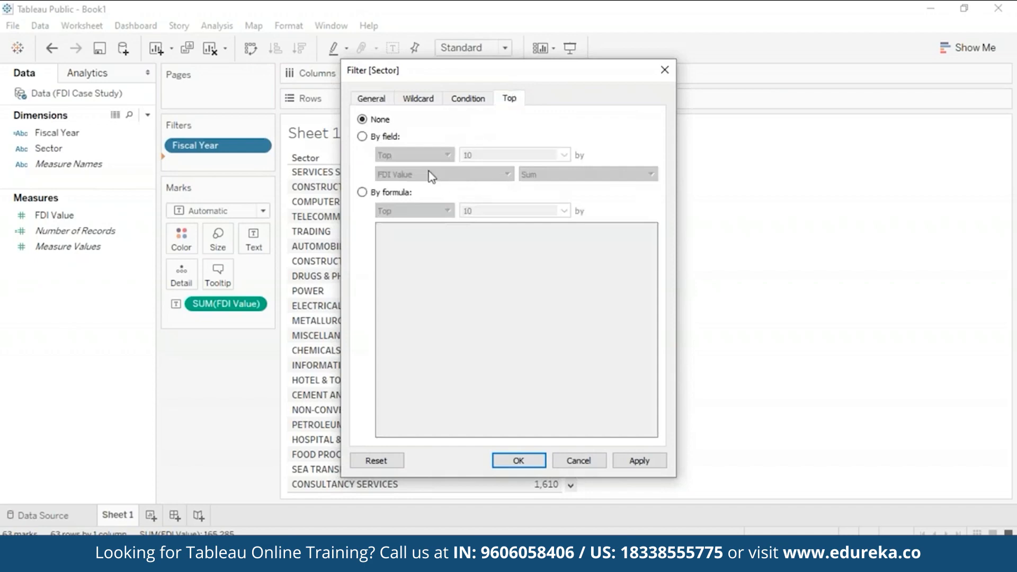
click(362, 137)
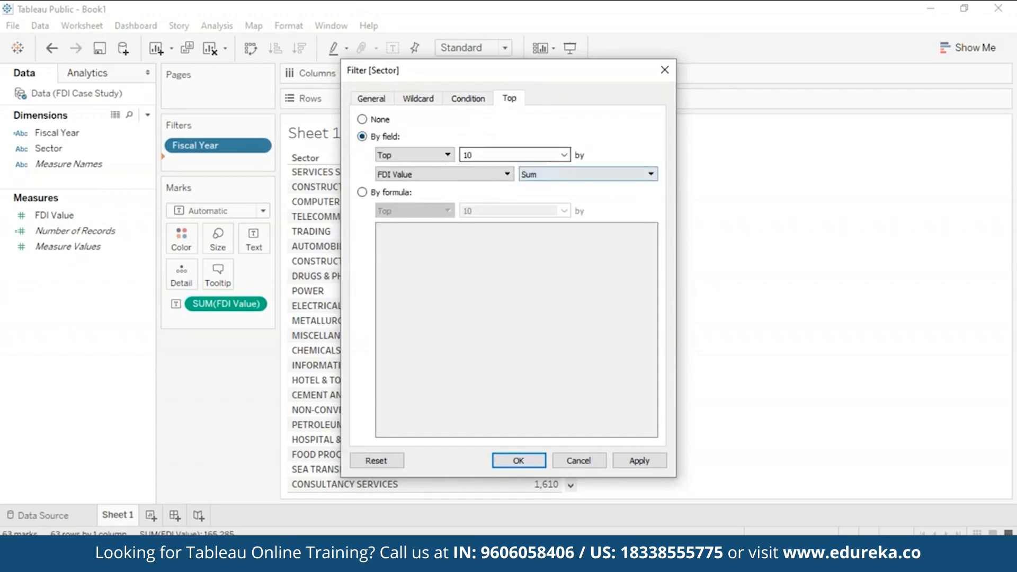
click(504, 153)
key(BackSpace)
key(BackSpace)
text(5)
click(565, 172)
click(560, 241)
drag(591, 70, 776, 37)
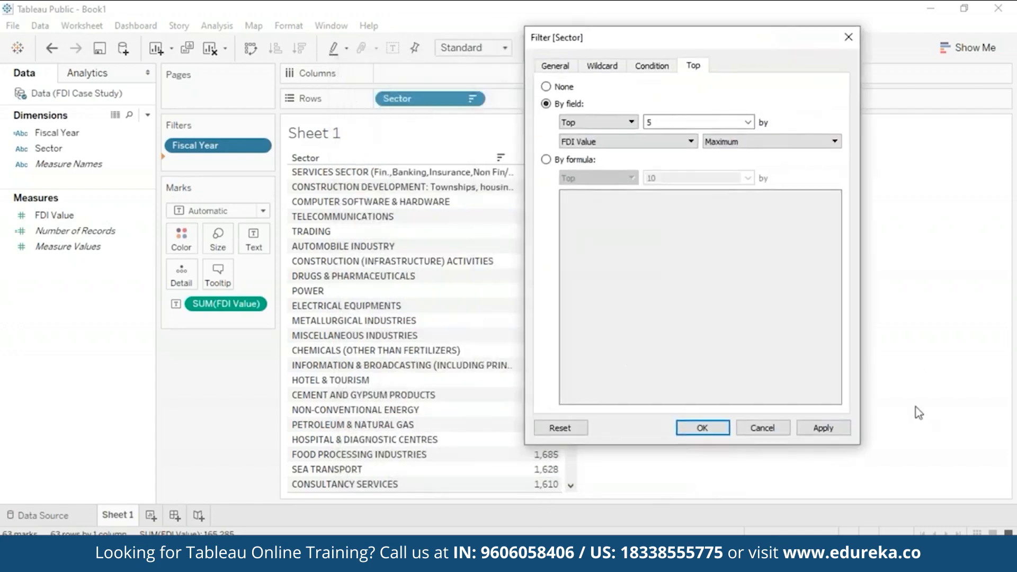
click(823, 428)
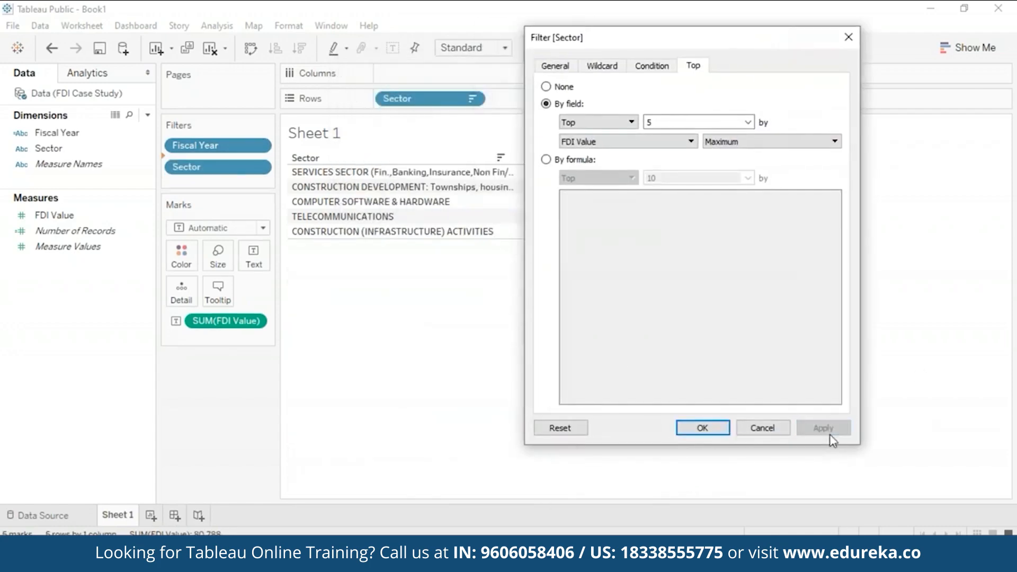
click(702, 426)
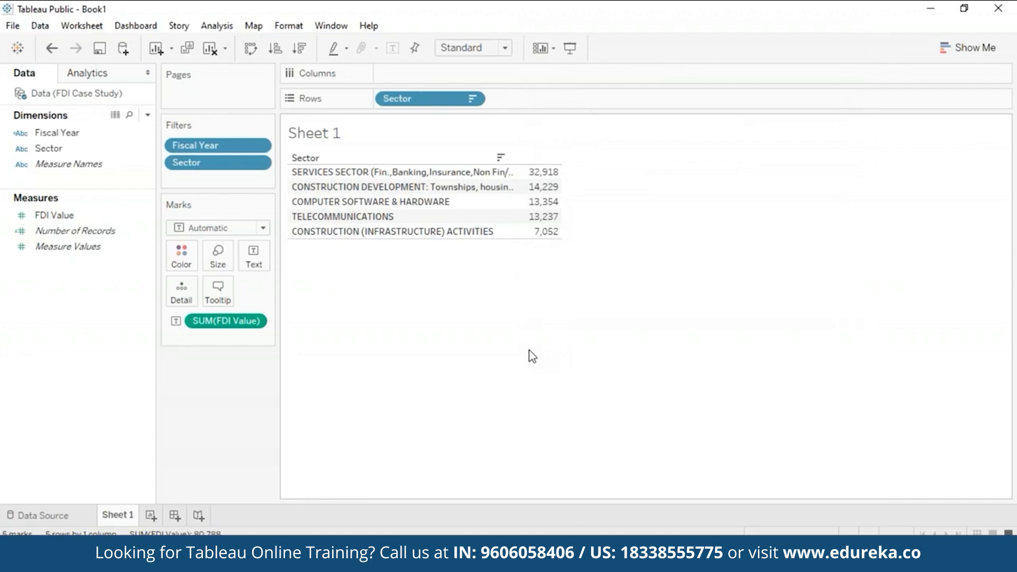
Rename the current worksheet as MAX FDI
right_click(117, 519)
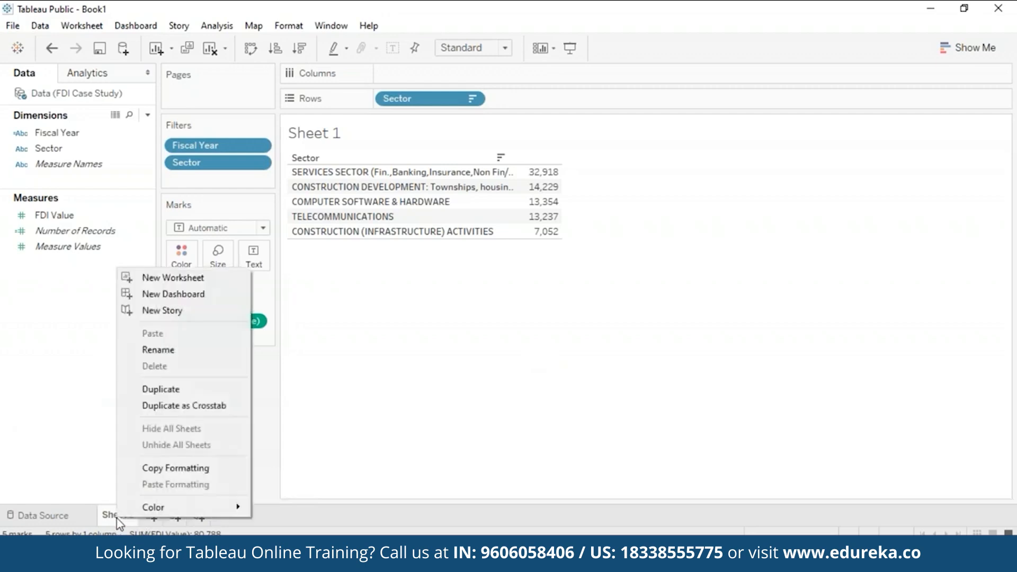
click(178, 351)
text(MAX FDI)
key(Return)
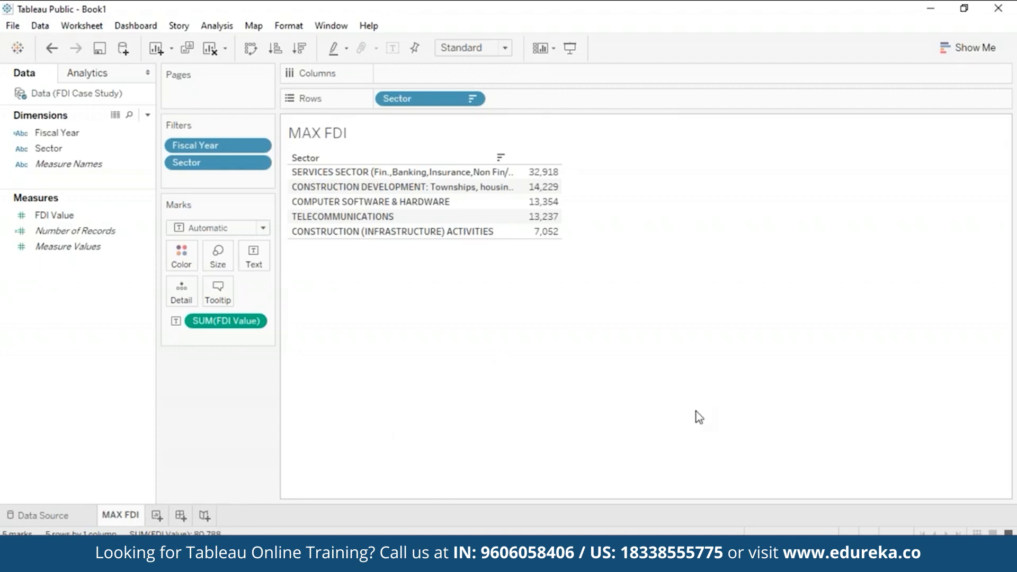
Add a new blank worksheet and create a duplicate of the MAX FDI worksheet
click(156, 515)
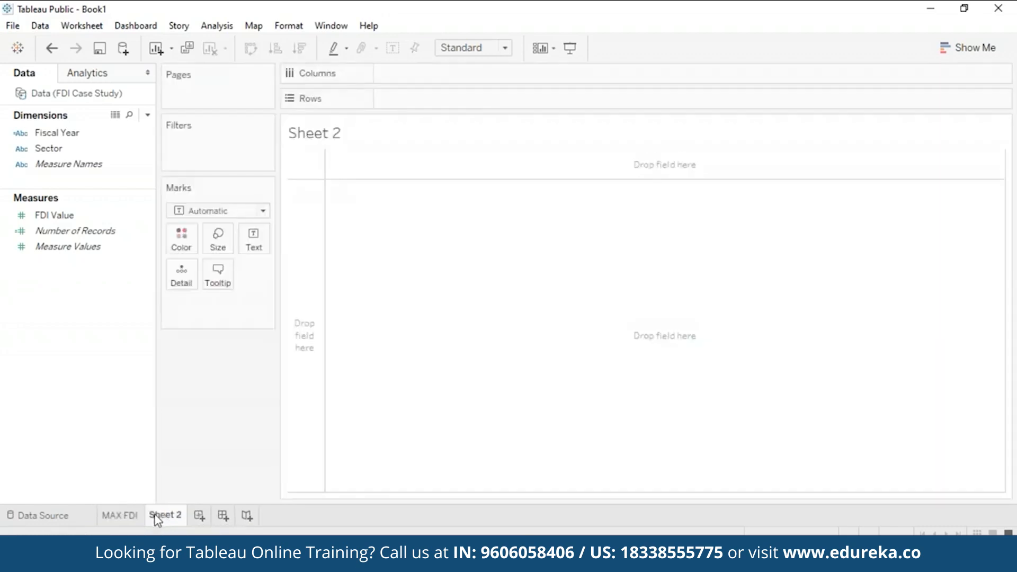
click(121, 516)
right_click(120, 520)
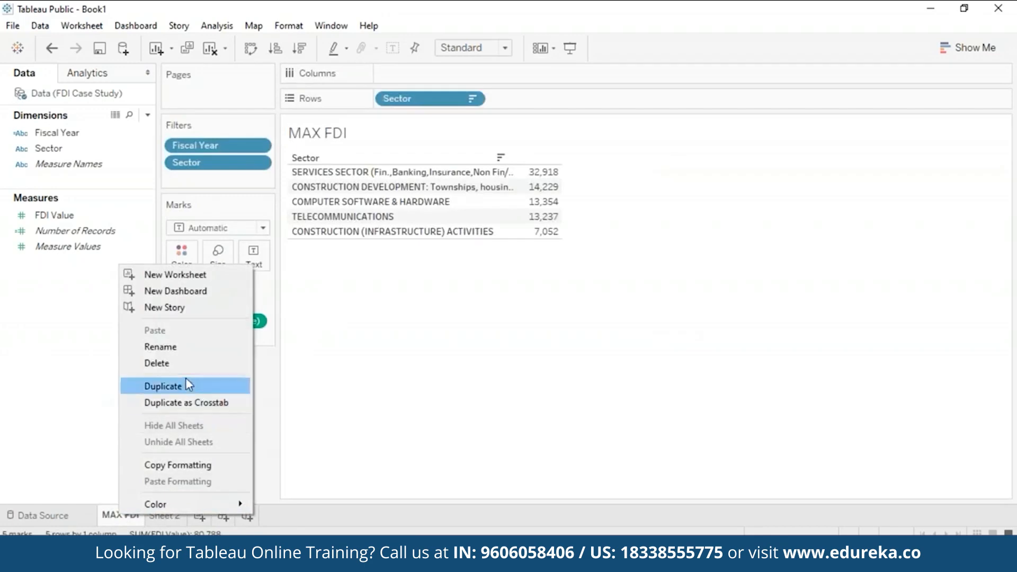
click(163, 386)
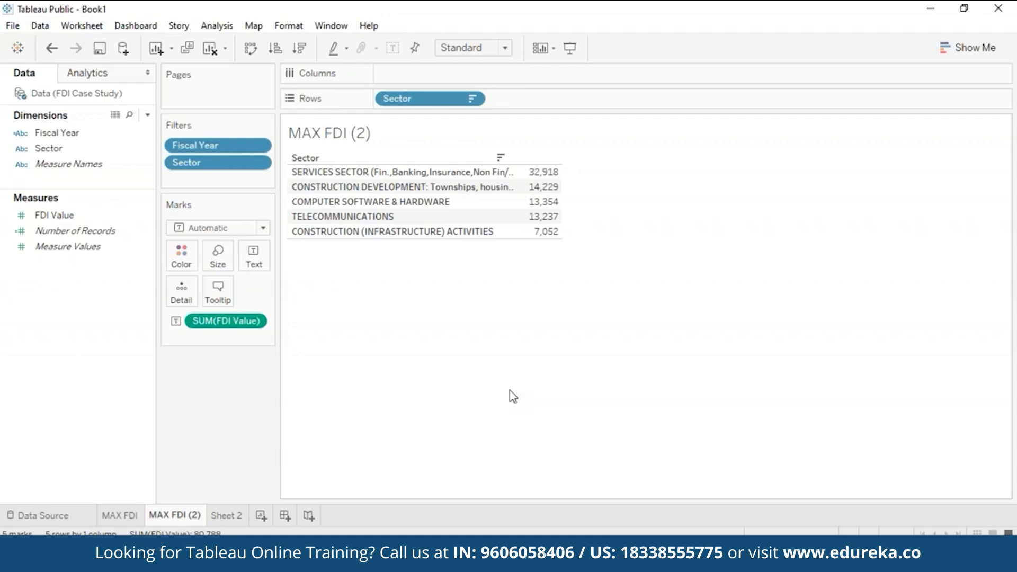
Rename the duplicated worksheet as MIN FDI
right_click(185, 517)
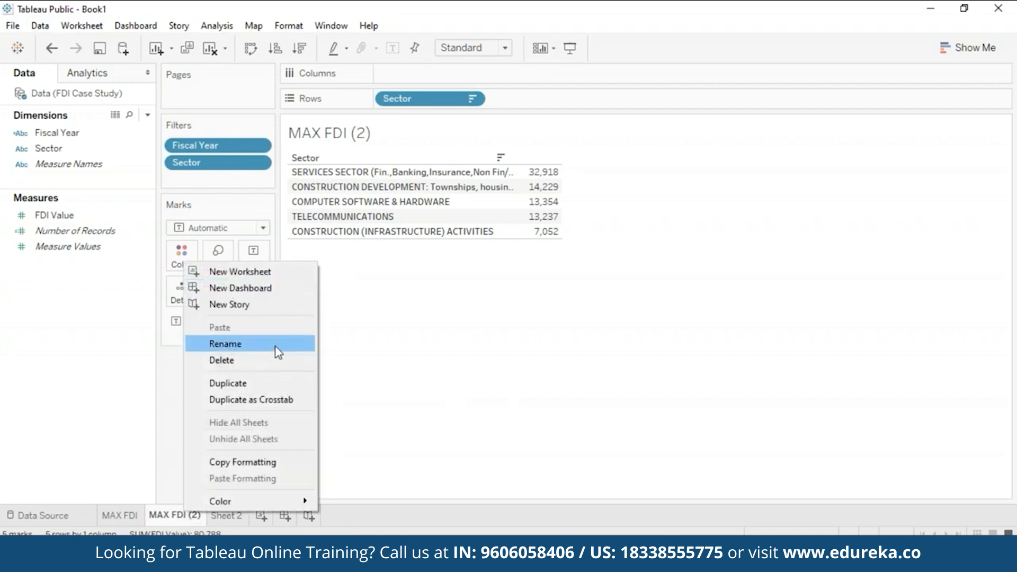
click(277, 345)
click(165, 511)
key(Right)
key(BackSpace)
key(BackSpace)
text(IN)
key(Right)
key(Right)
key(Right)
key(Right)
key(Right)
key(Delete)
key(Delete)
key(Delete)
click(474, 432)
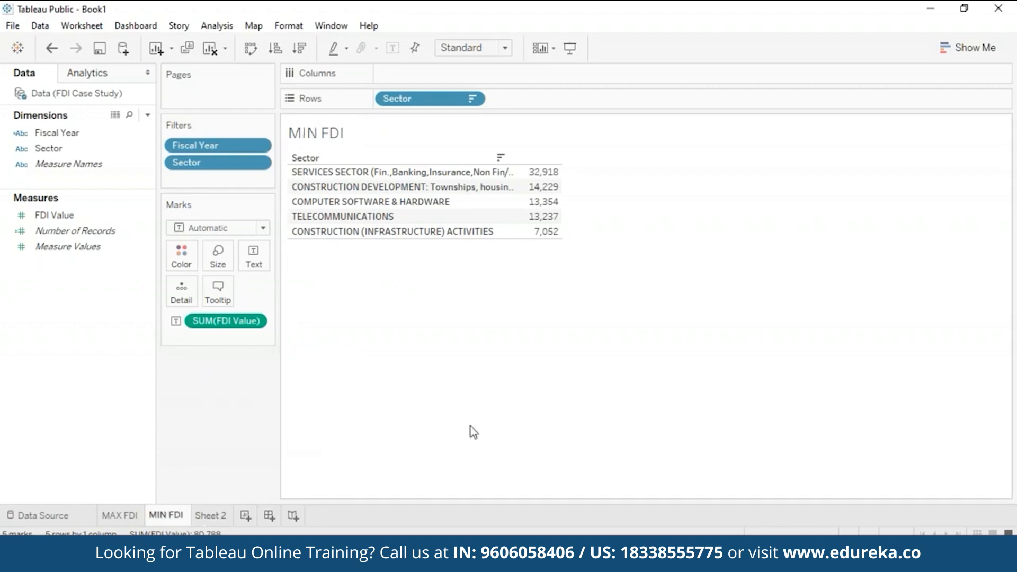
Edit the Sector filter on the MIN FDI worksheet to keep the bottom 5 sectors by maximum FDI Value
click(259, 163)
click(252, 191)
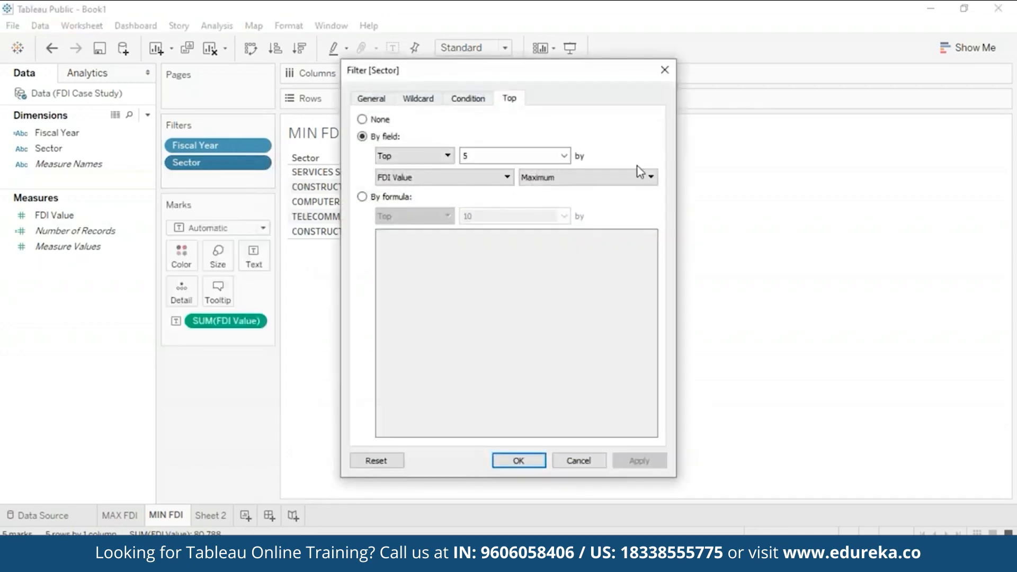
click(444, 155)
click(442, 181)
drag(590, 77, 846, 51)
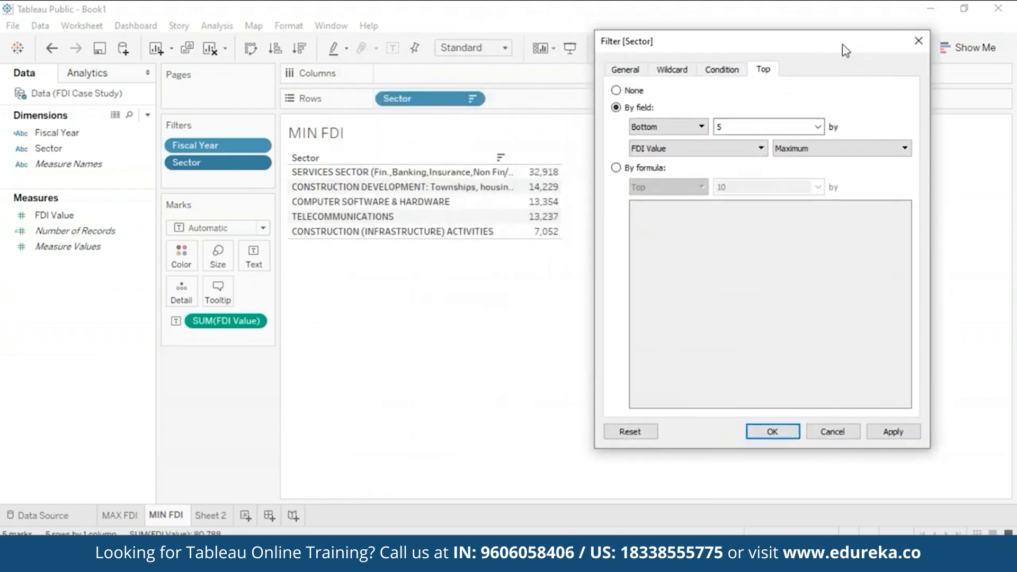
click(766, 433)
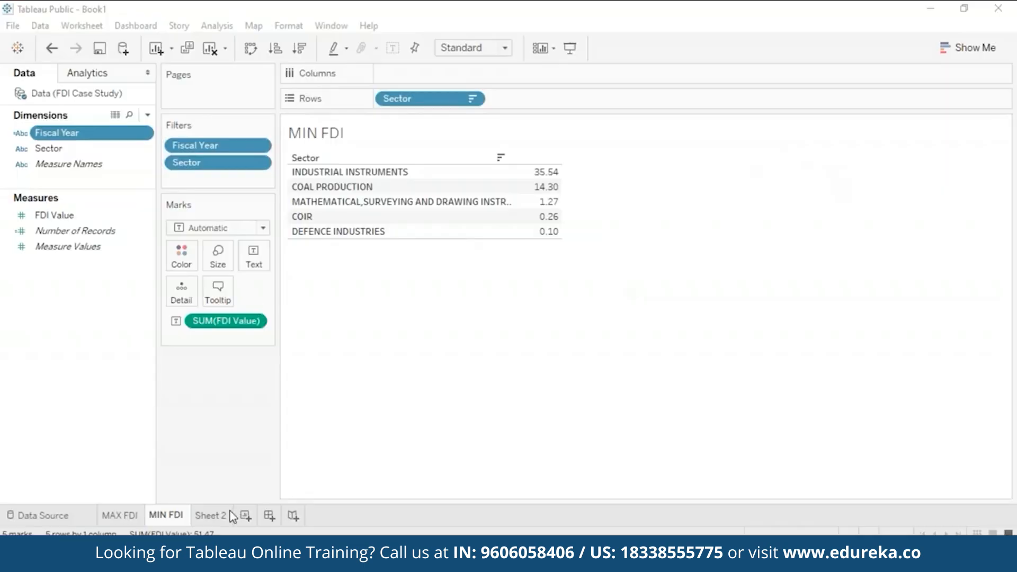
Rename the blank Sheet 2 worksheet as Overall Trends
click(209, 516)
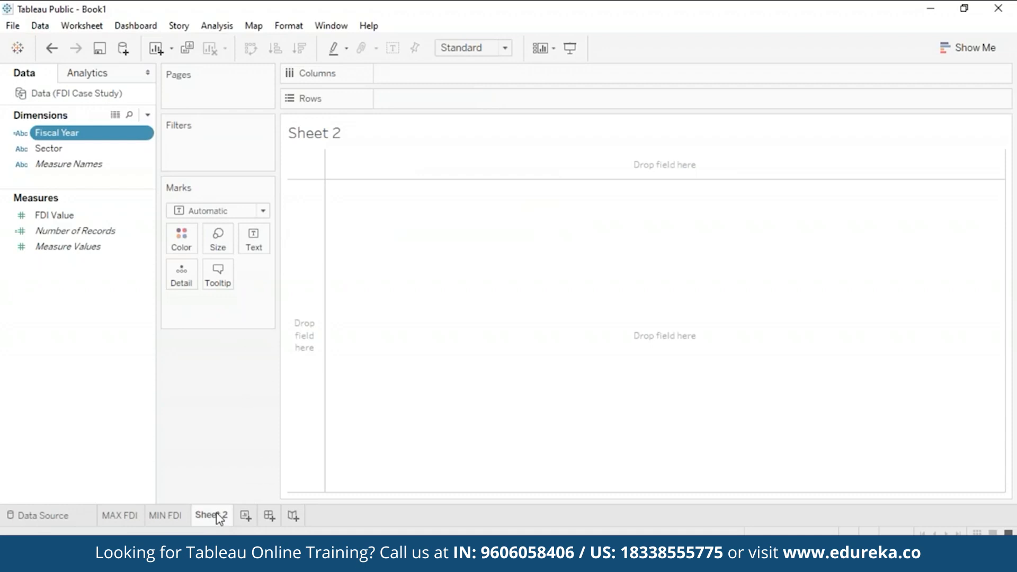
right_click(219, 518)
click(298, 342)
text(Overall Trends)
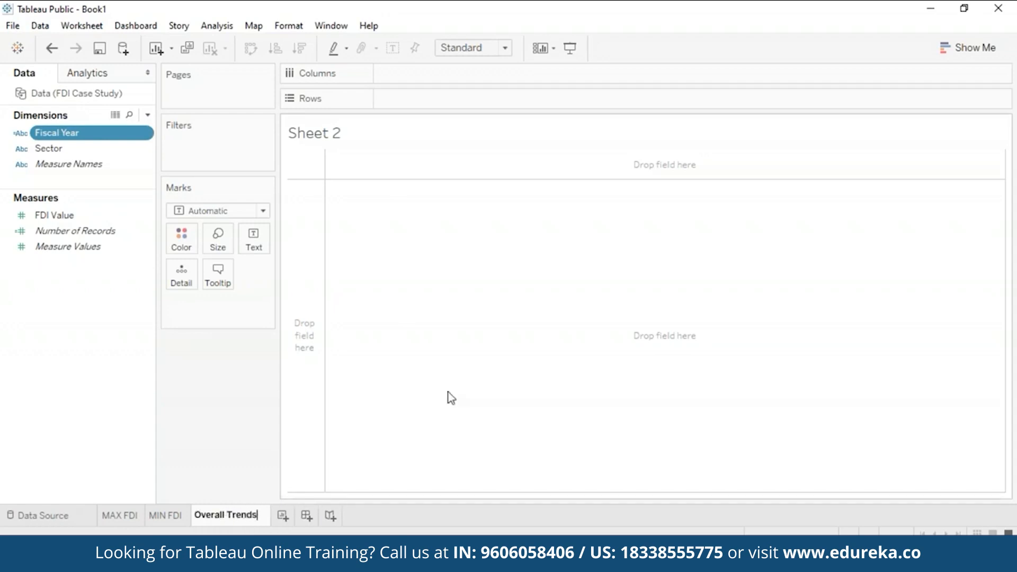
key(Return)
Build a chart on the Overall Trends worksheet with Fiscal Year as columns and the sum of FDI Value as rows
drag(77, 140, 434, 75)
click(84, 236)
mouse_move(85, 216)
mouse_down()
mouse_move(479, 106)
mouse_move(436, 100)
mouse_up()
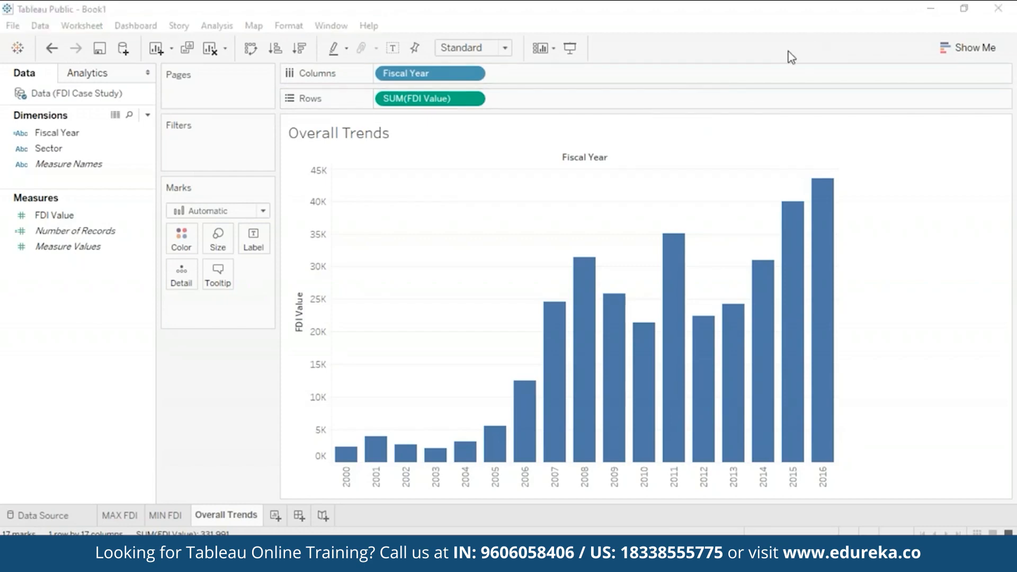
Display the chart type suggestions and change the data type of the Fiscal Year field to Date
click(968, 48)
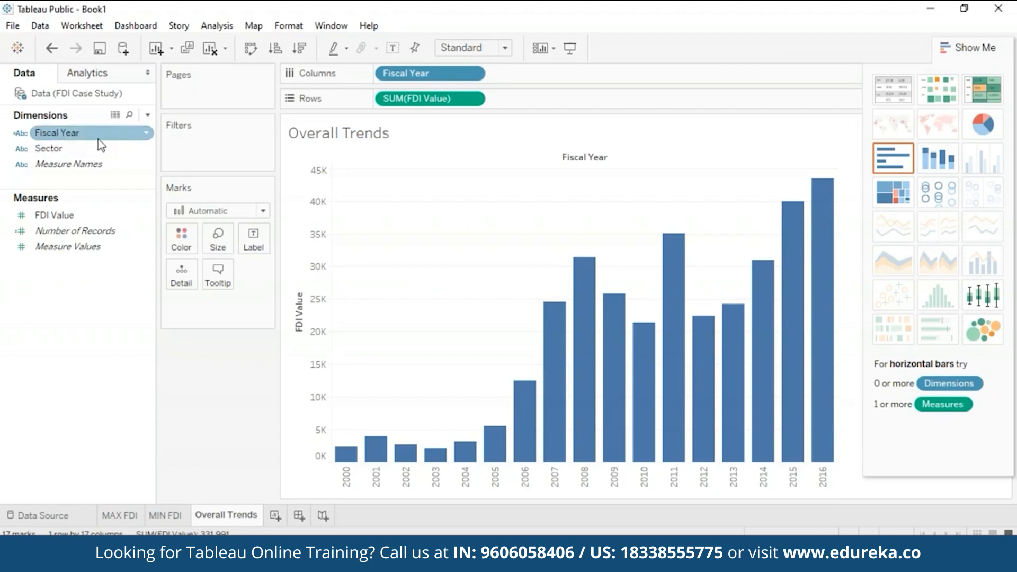
click(143, 135)
click(142, 136)
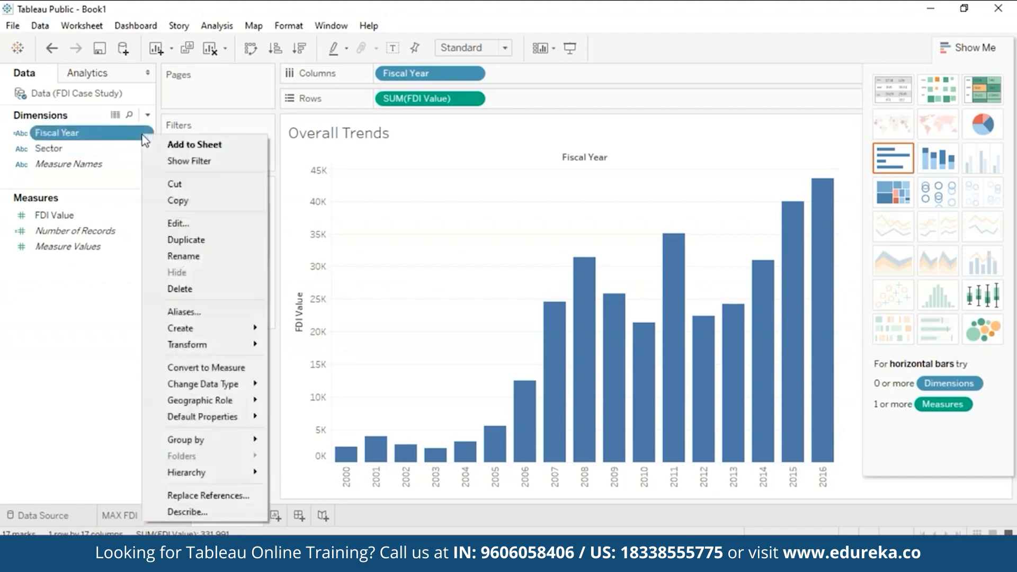
mouse_move(234, 387)
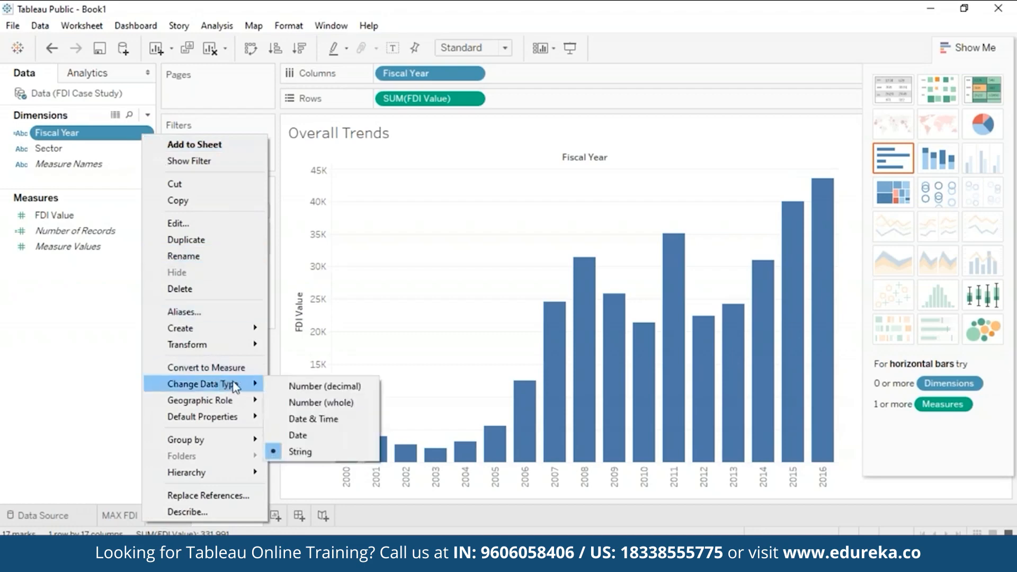
click(320, 435)
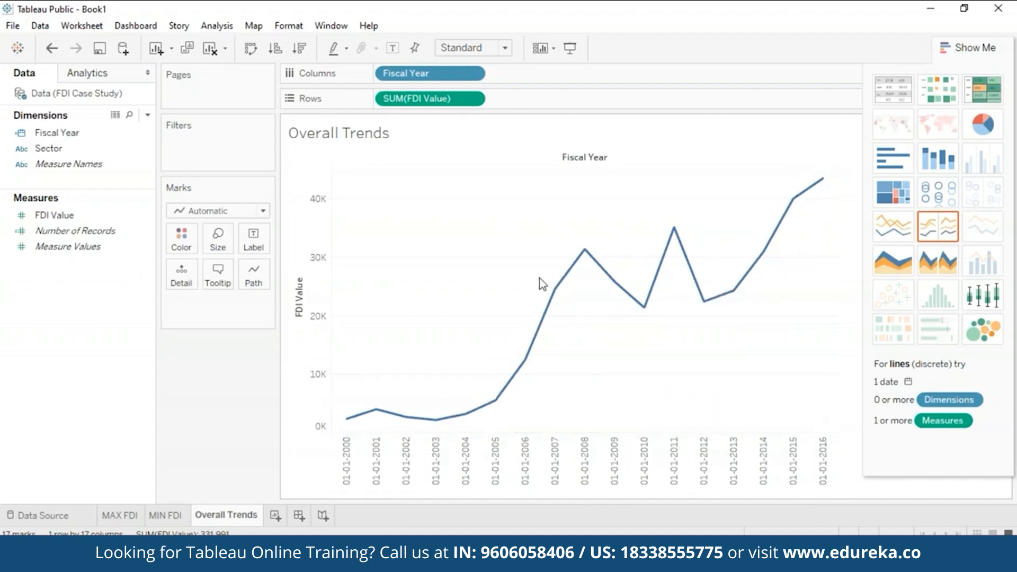
Inspect the FDI Value at the 2008 and 2011 peaks of the trend line
mouse_move(662, 271)
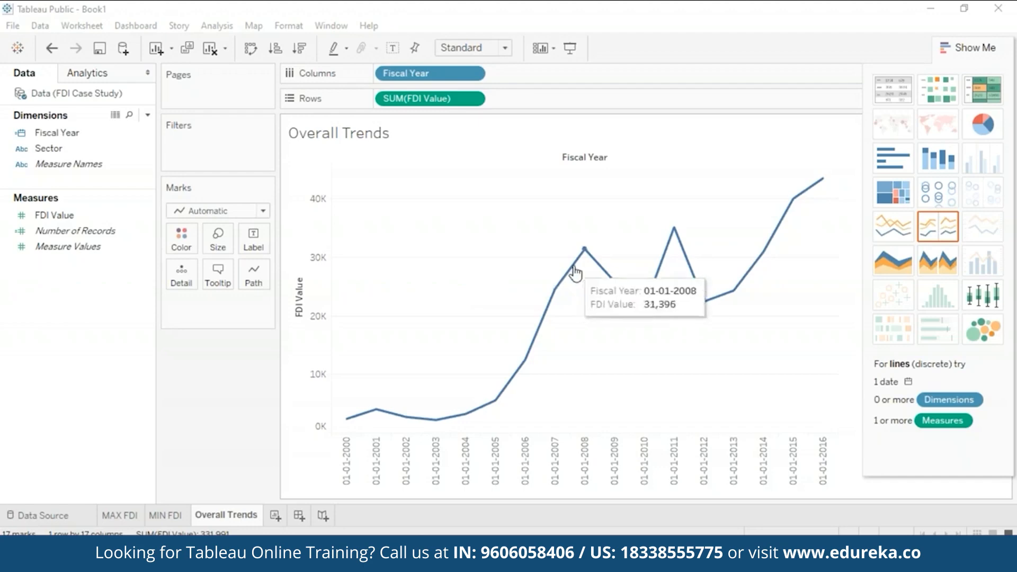
mouse_move(589, 248)
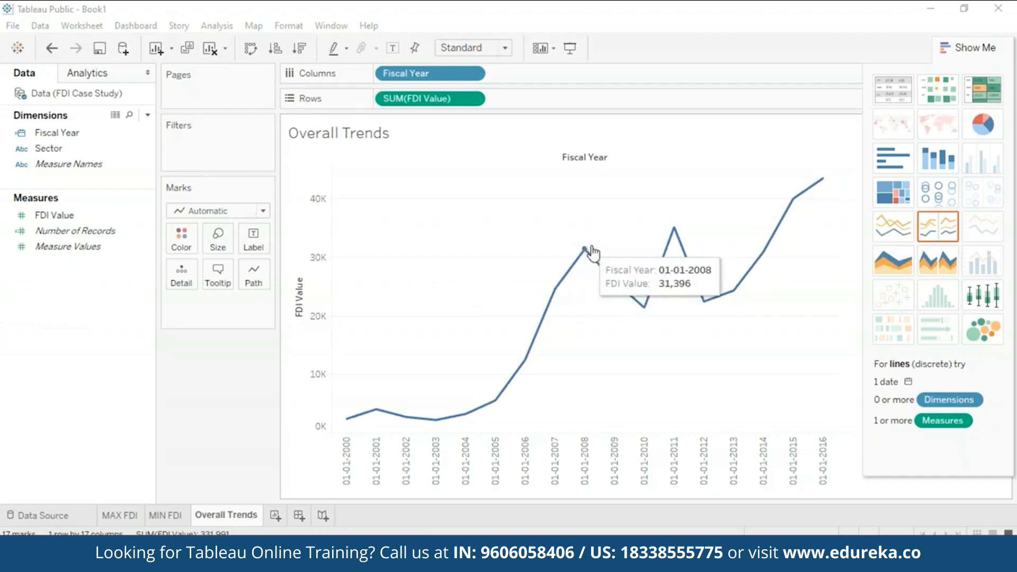
mouse_move(677, 230)
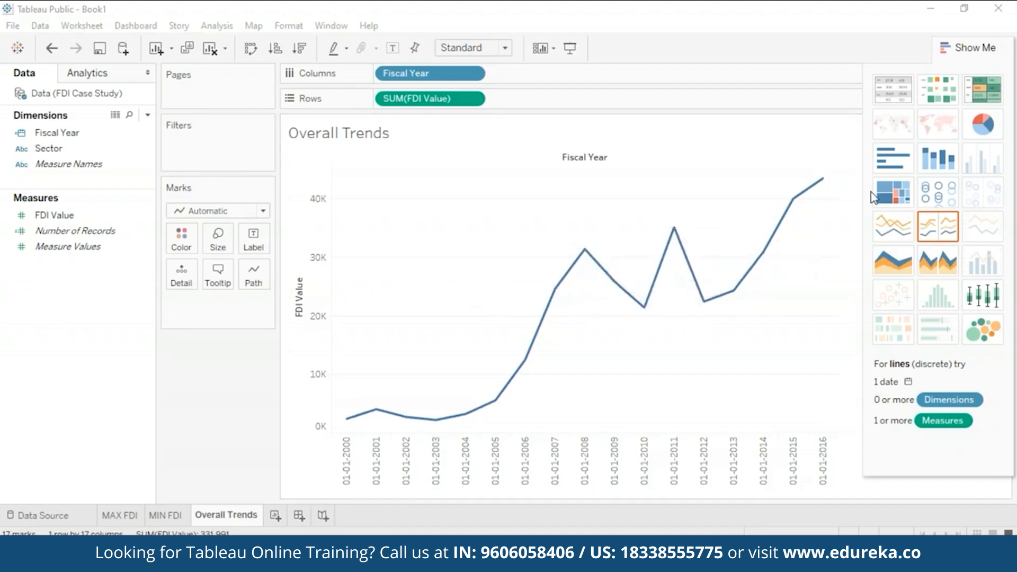
Label the points of the Overall Trends line with the sum of FDI Value
mouse_move(642, 311)
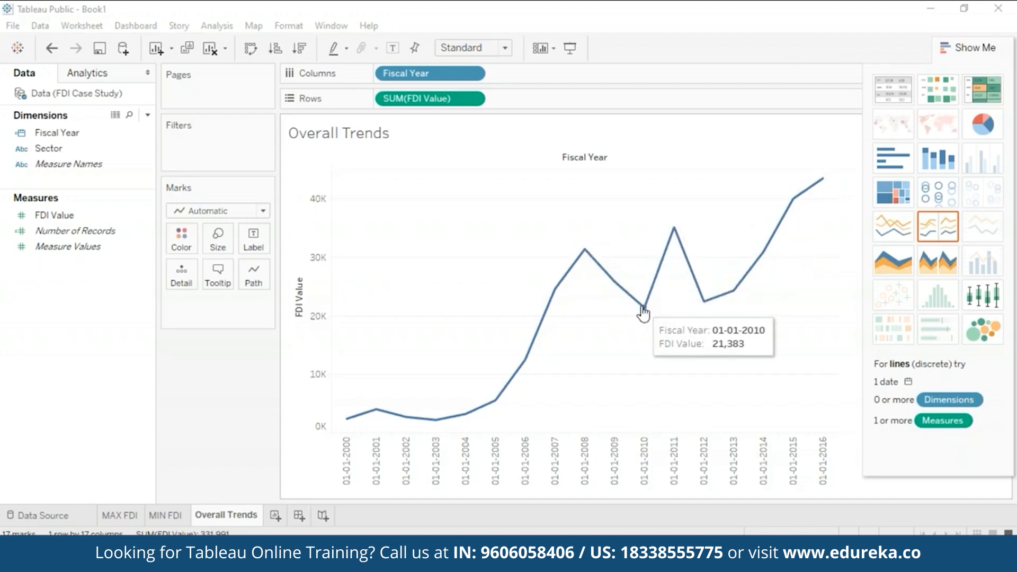
mouse_move(614, 286)
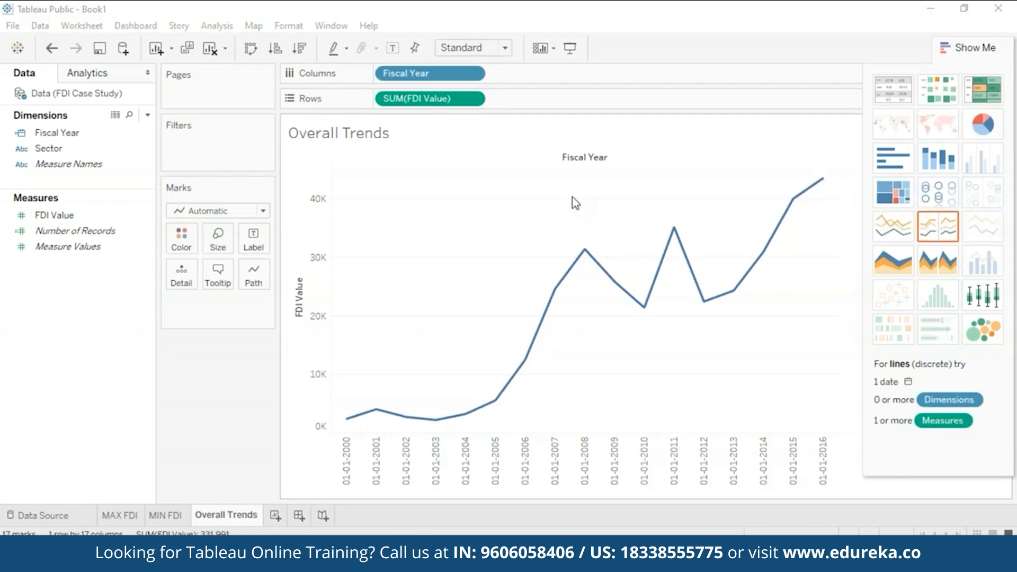
click(64, 217)
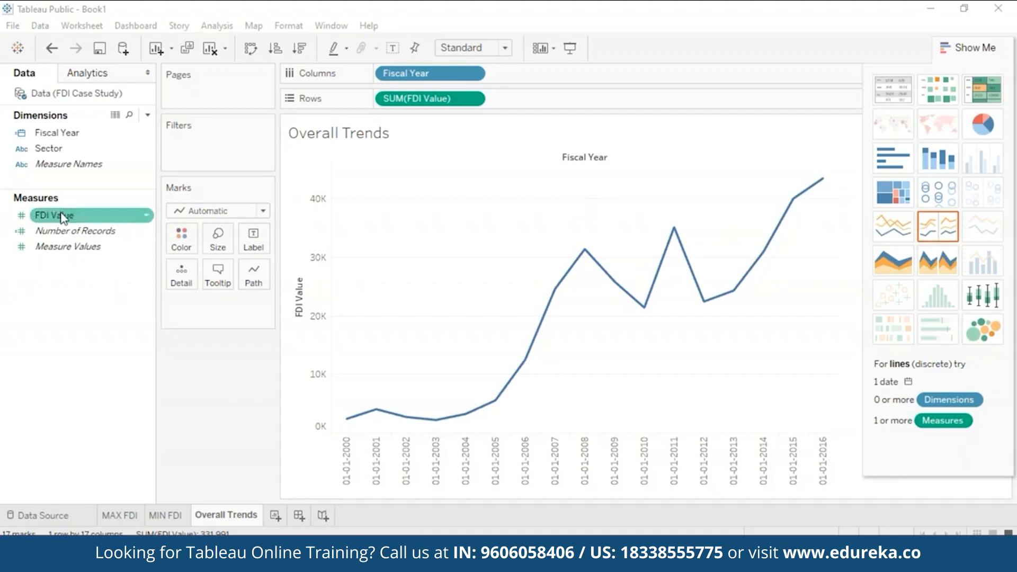
drag(63, 216, 250, 239)
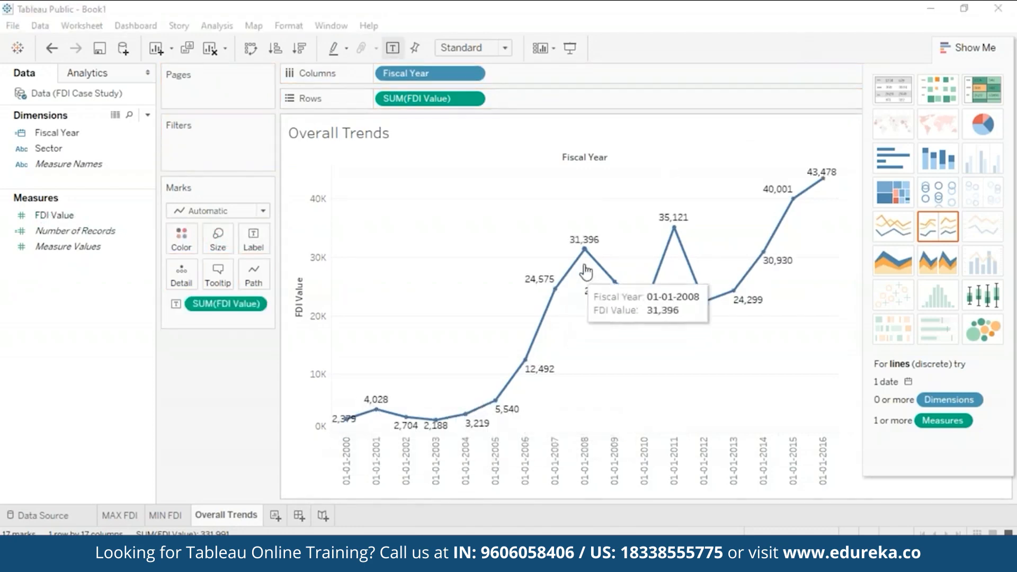
Examine the labelled FDI values along the trend line, from 2000 through the 2008 and 2011 peaks to 2016
mouse_move(682, 316)
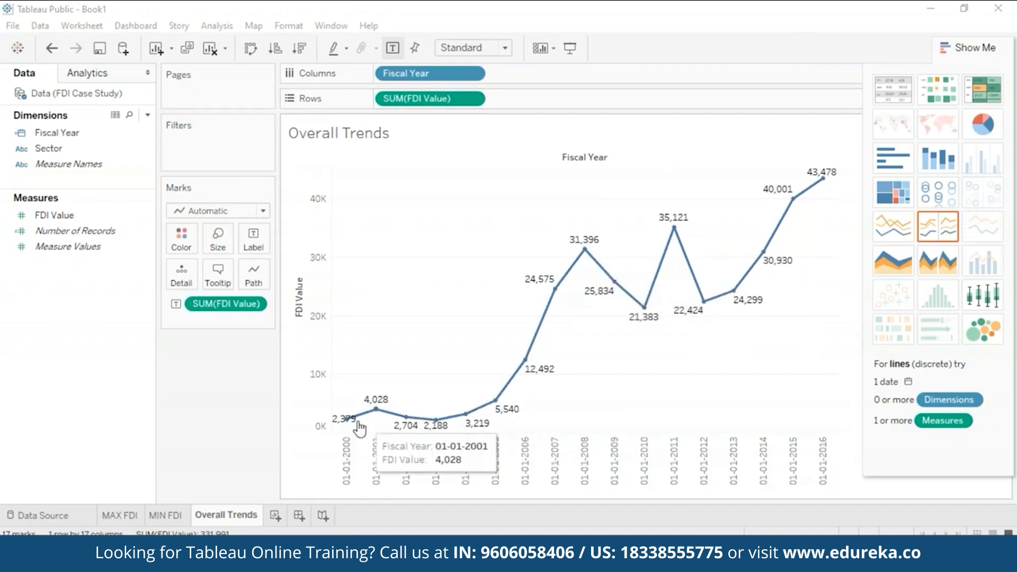
mouse_move(472, 428)
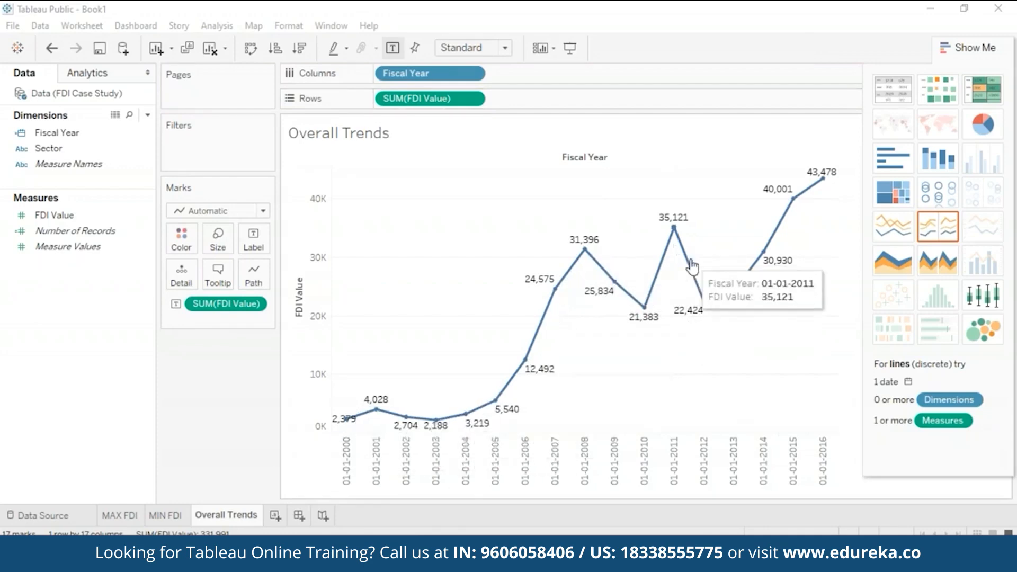
mouse_move(346, 423)
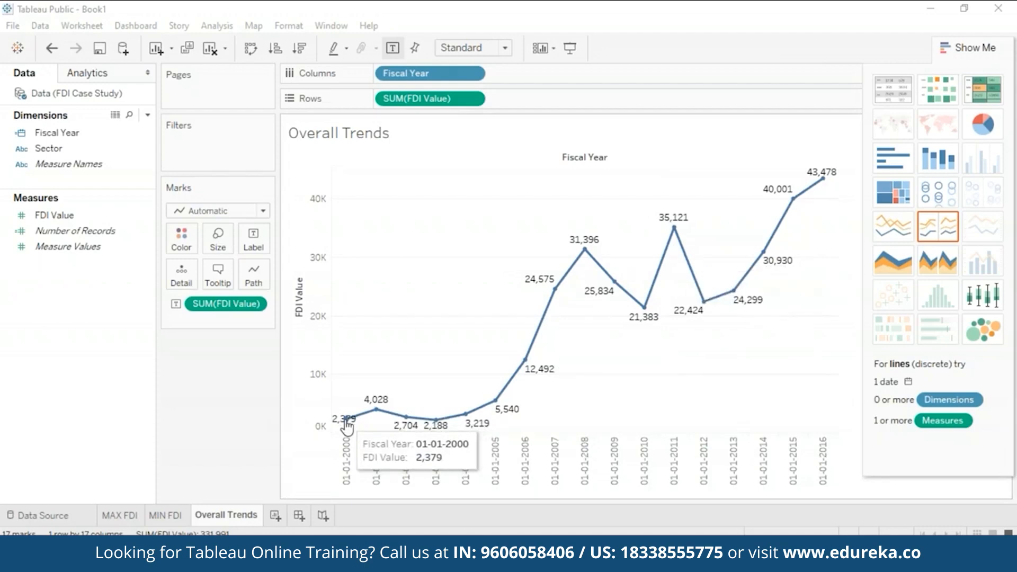
mouse_move(825, 181)
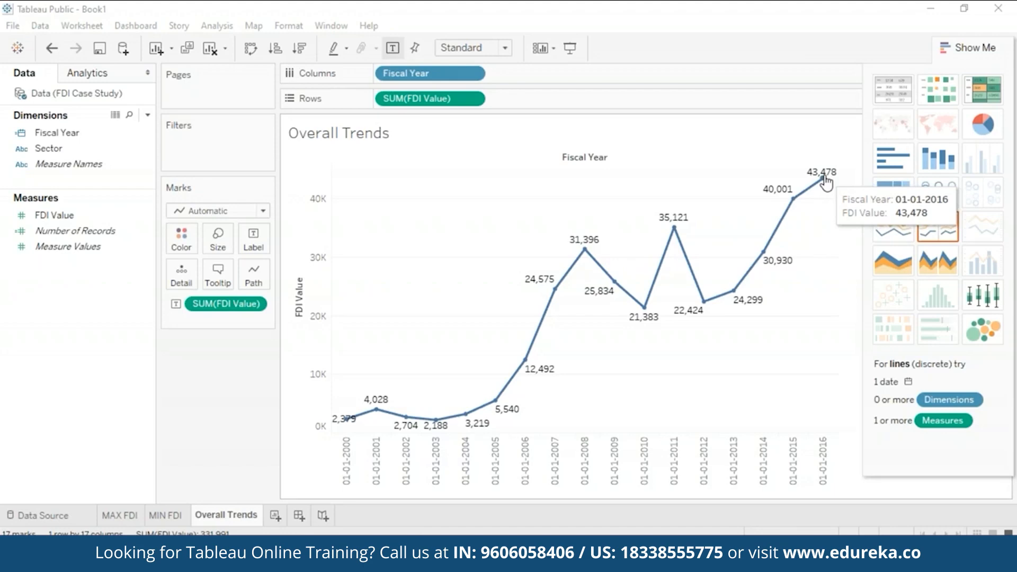
mouse_move(593, 259)
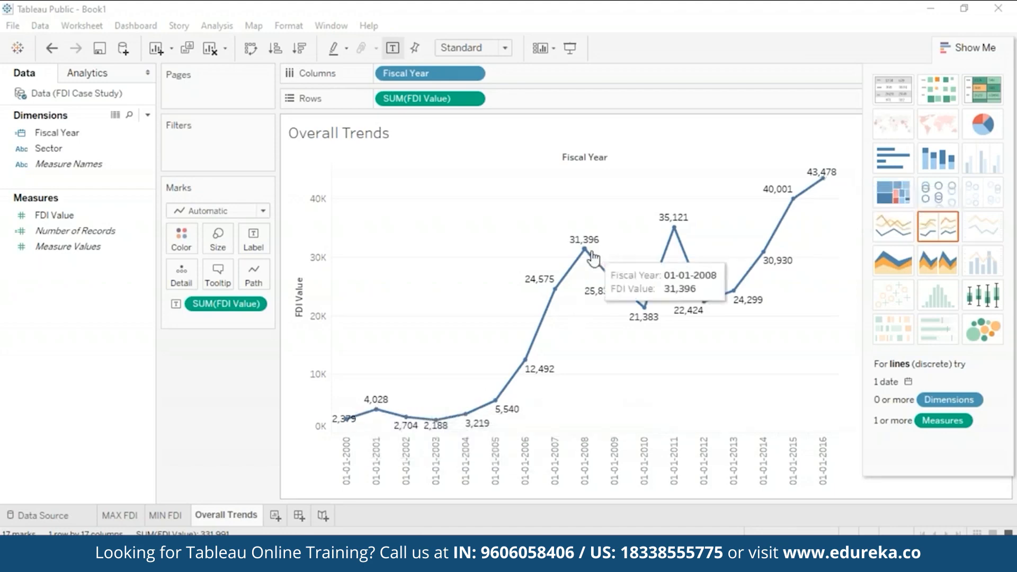
mouse_move(734, 301)
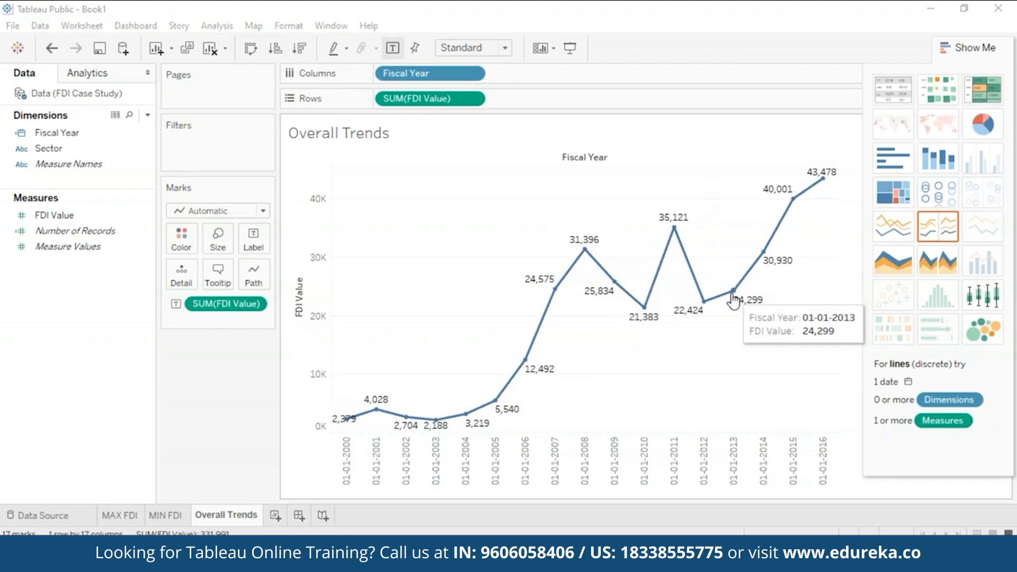
mouse_move(645, 310)
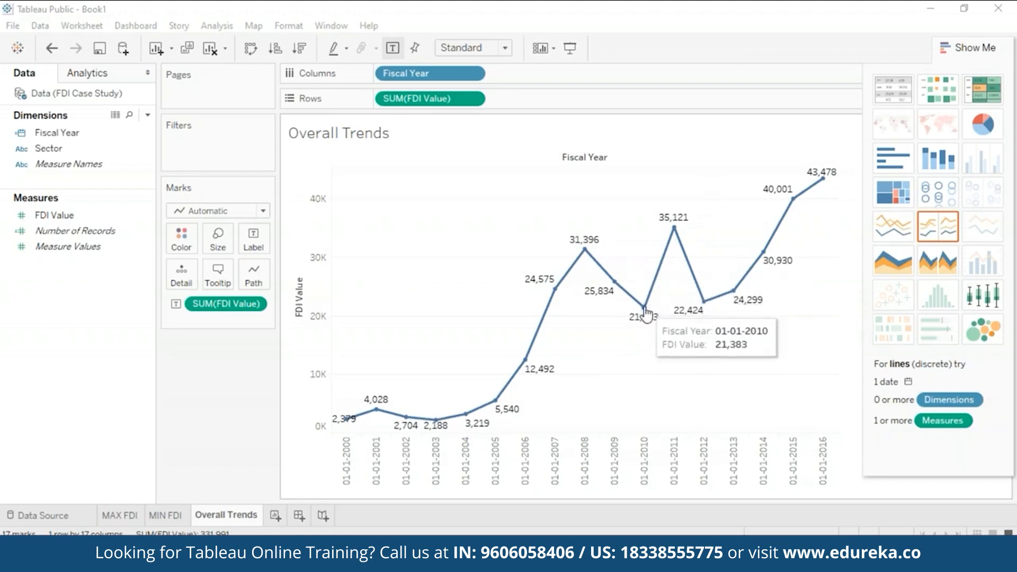
mouse_move(687, 250)
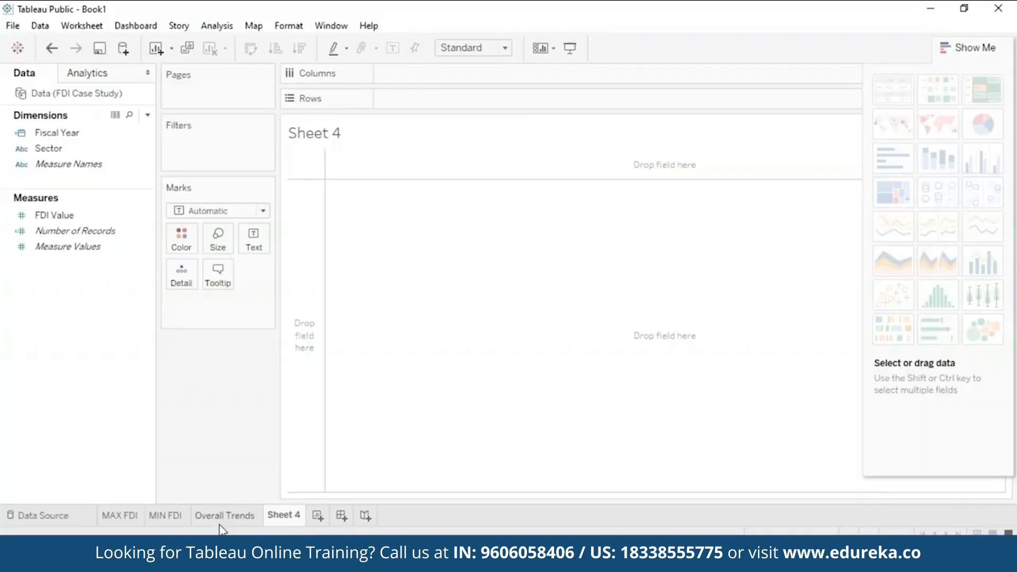
Return to the Overall Trends worksheet and add a Sector filter with all sectors selected
click(220, 517)
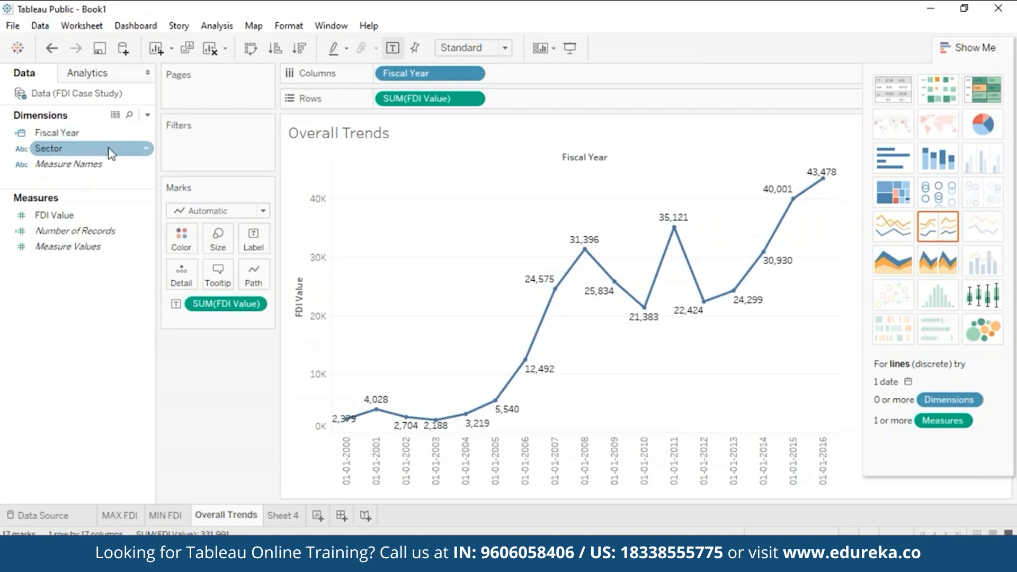
drag(110, 153, 232, 136)
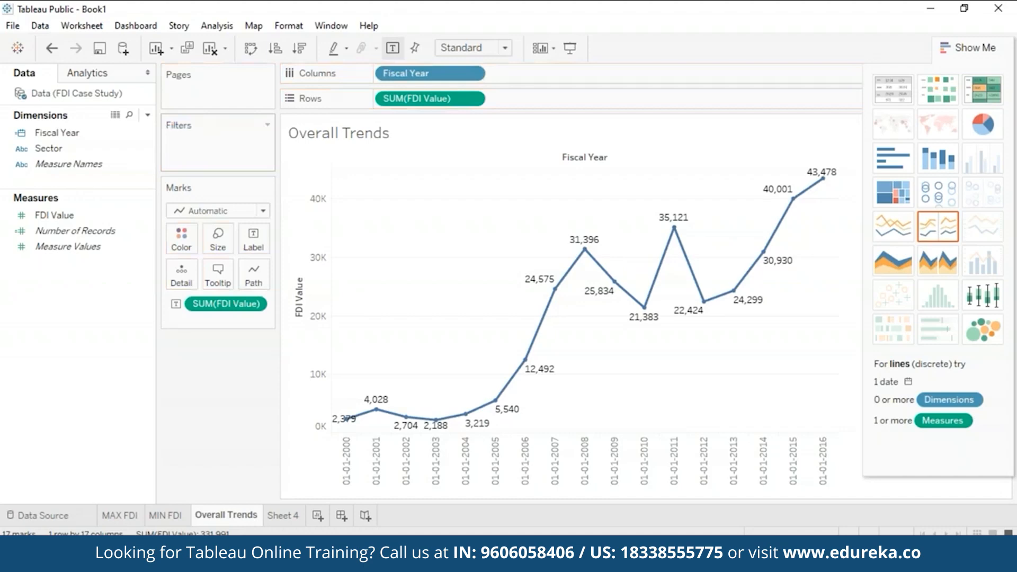
drag(85, 148, 212, 139)
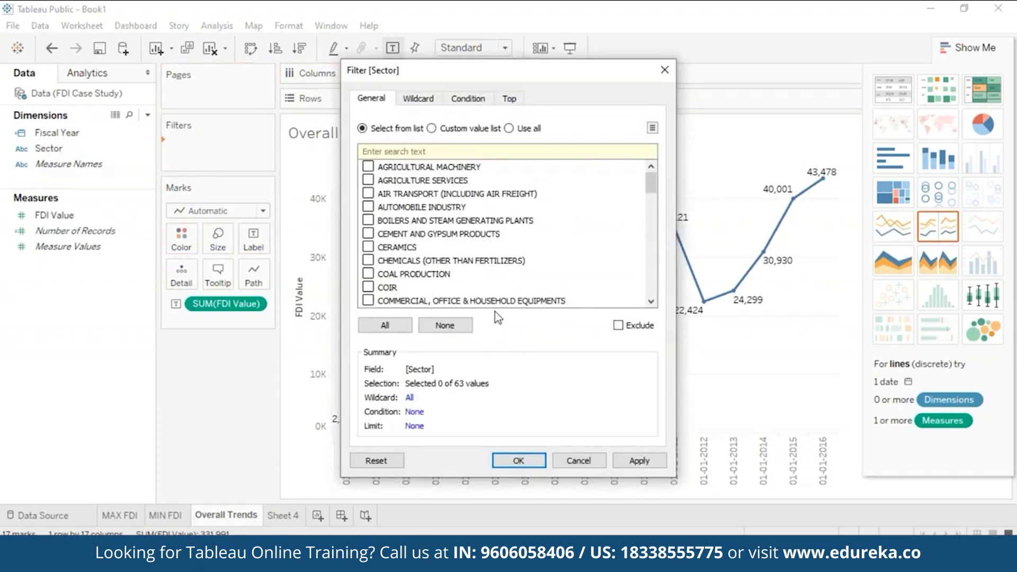
click(375, 325)
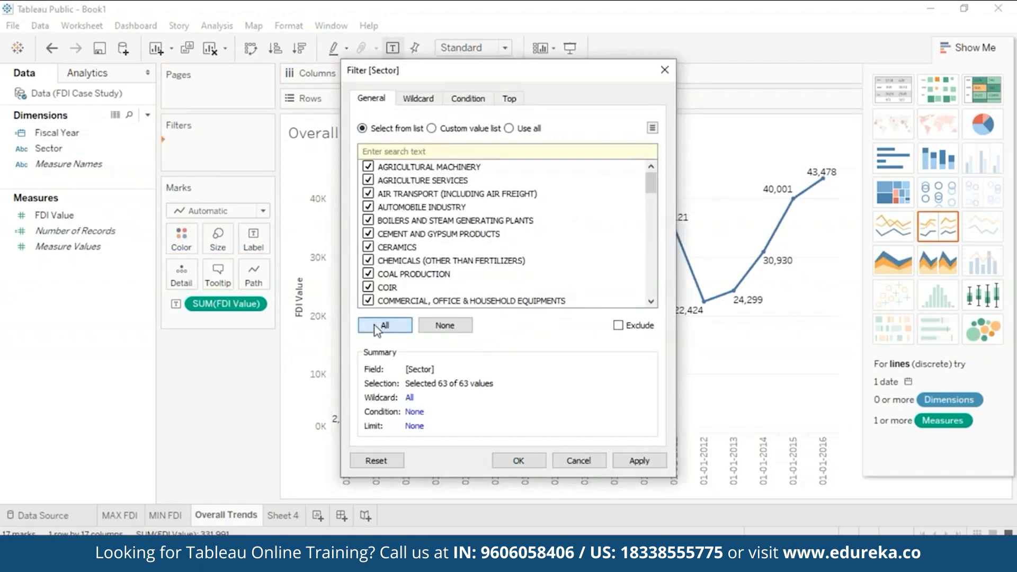
click(640, 460)
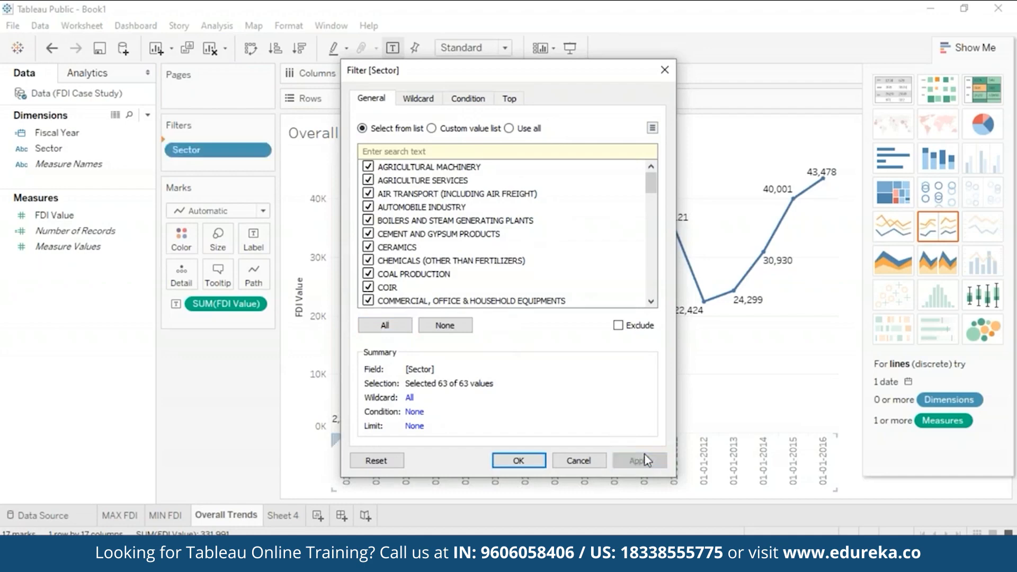
click(513, 461)
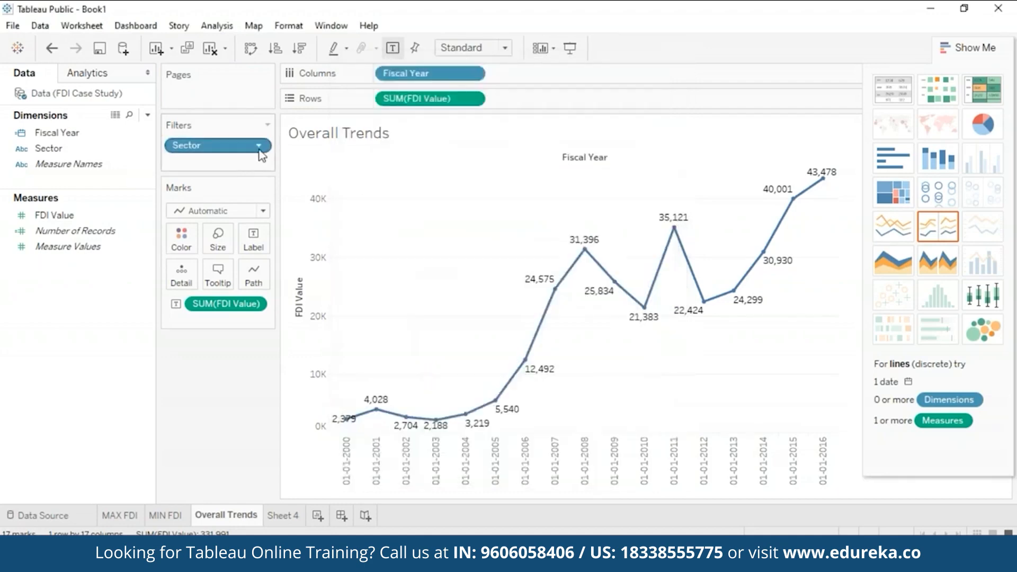
Show the Sector filter's value list beside the chart and hide the chart type suggestions
click(260, 148)
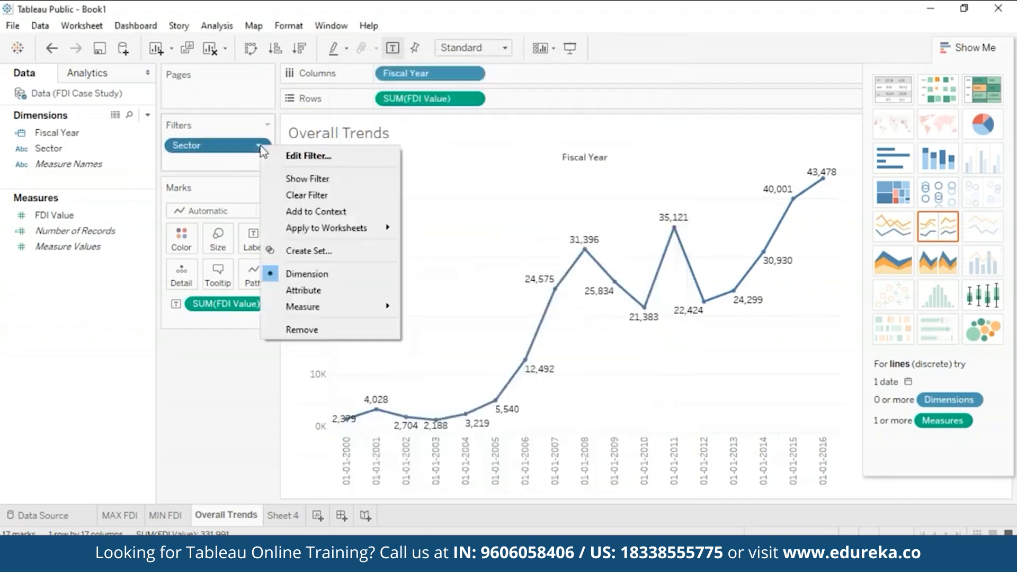
click(299, 183)
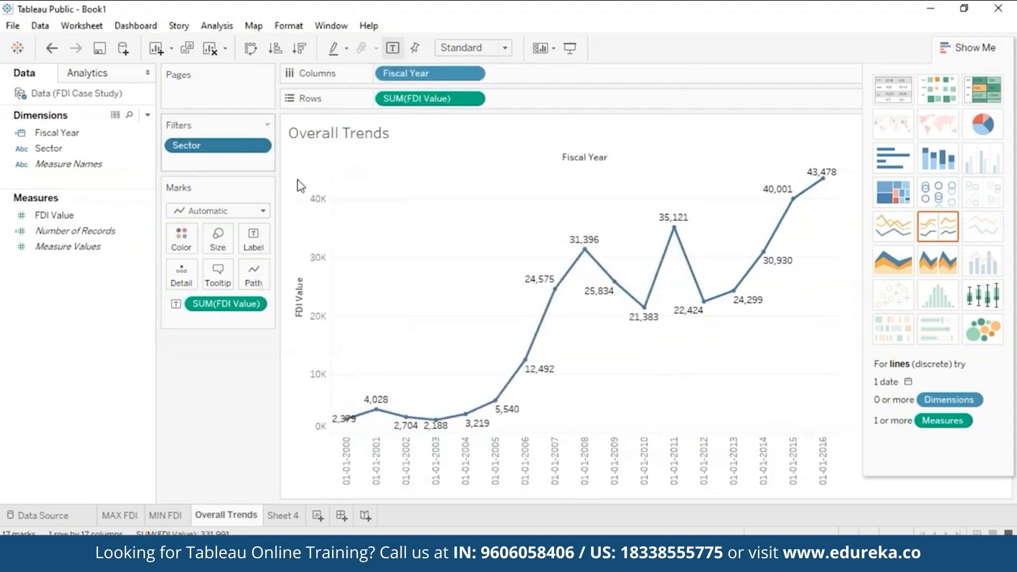
click(965, 47)
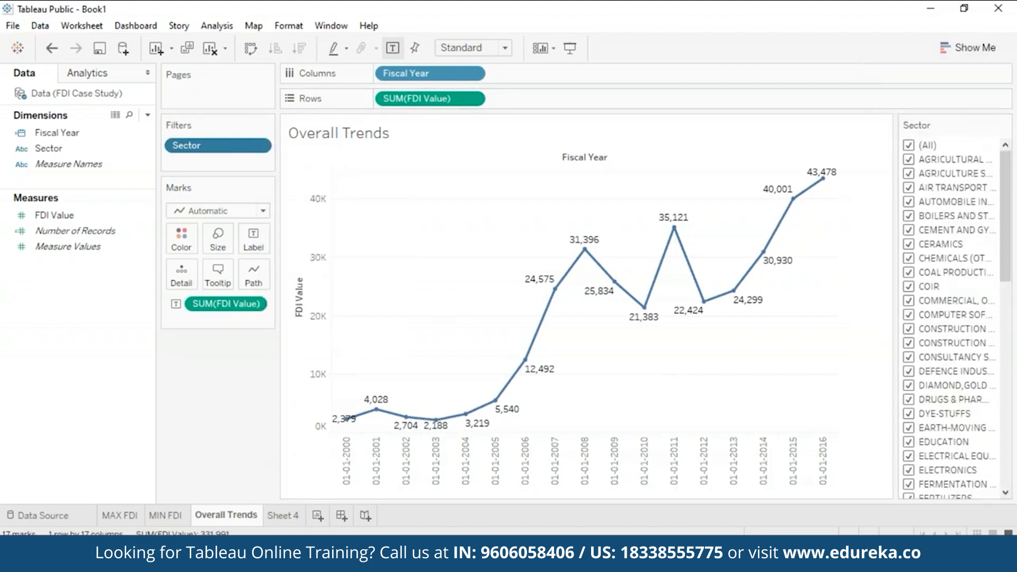
Remove the Sector filter from the worksheet and show it again directly from the Sector dimension
click(258, 147)
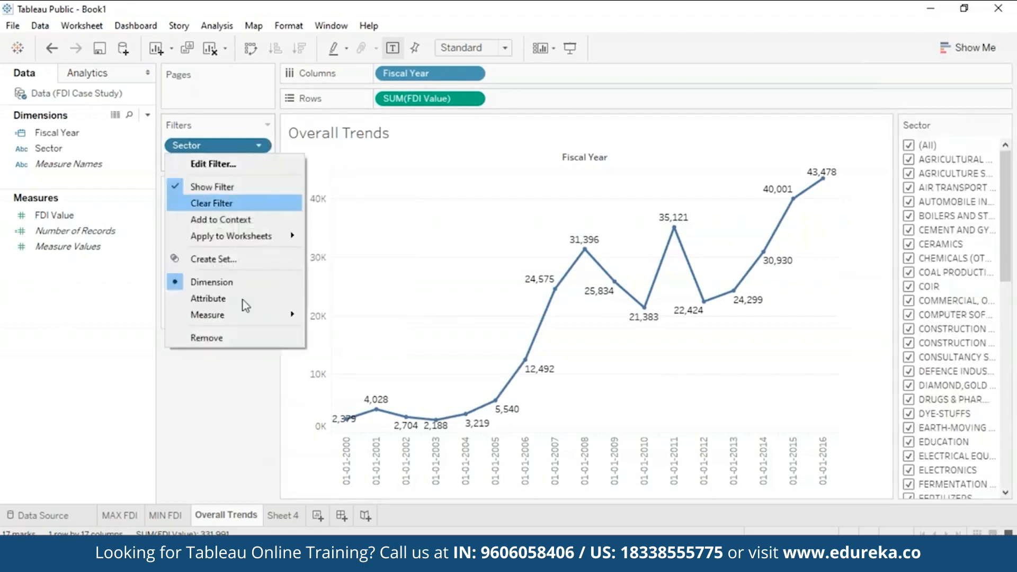
click(207, 338)
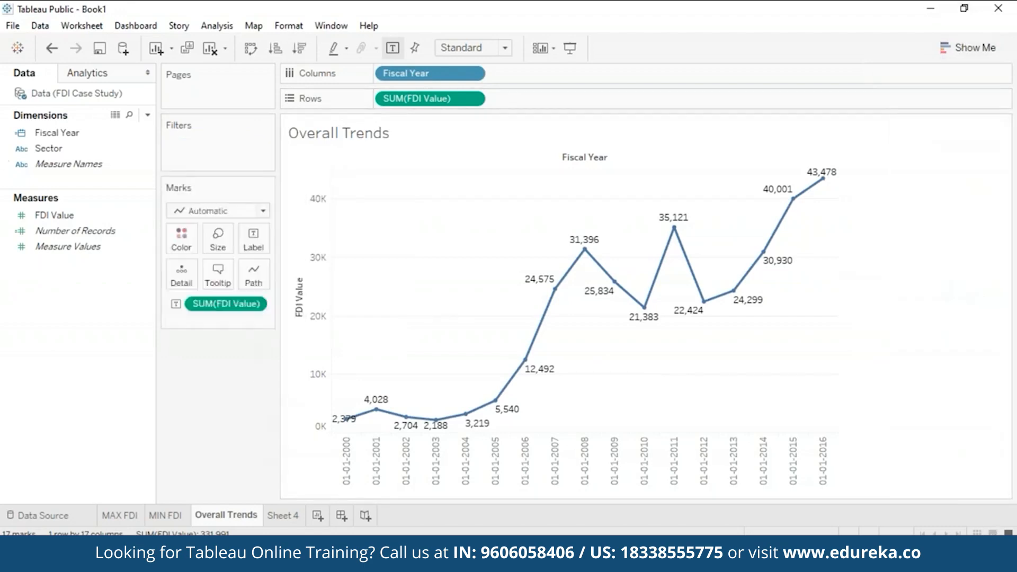
click(143, 153)
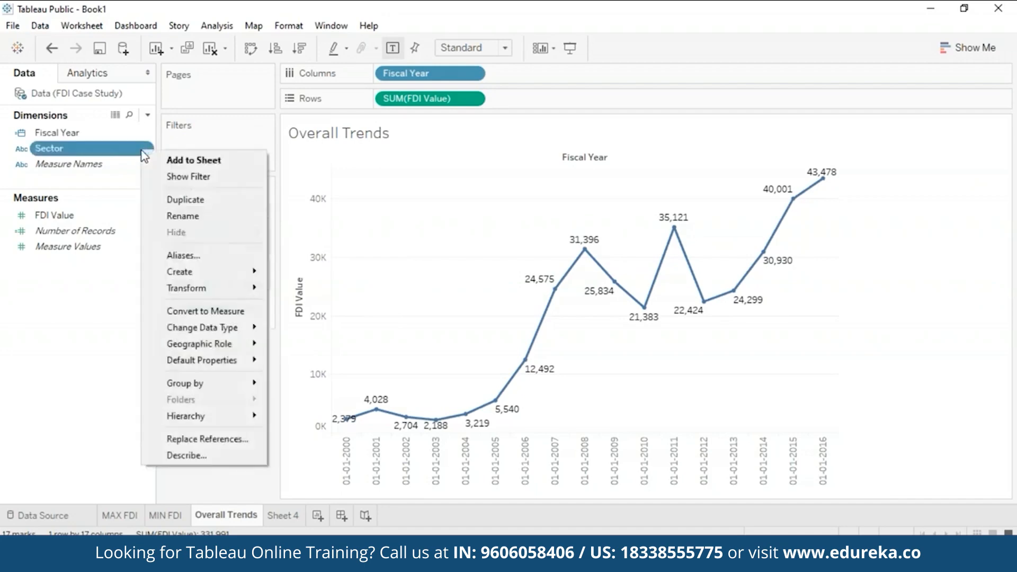
click(211, 182)
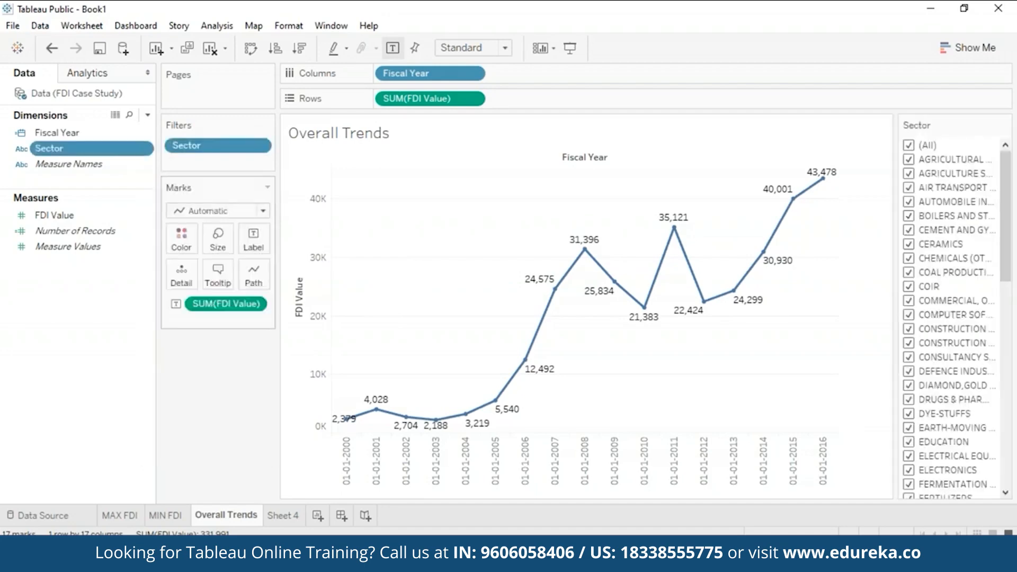
Clear all sectors in the Sector filter and select only EDUCATION
click(911, 147)
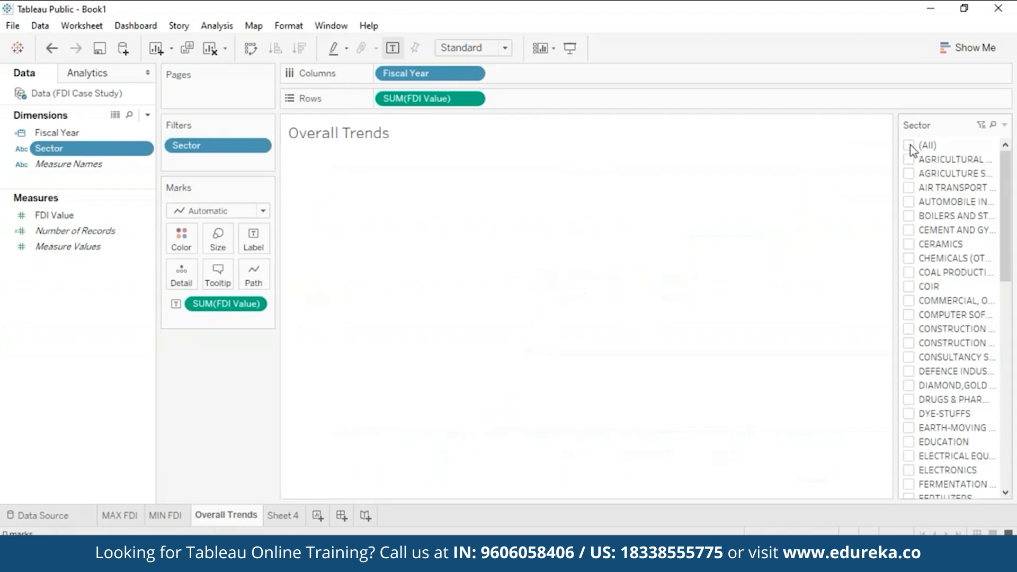
drag(1008, 276, 1009, 309)
click(910, 358)
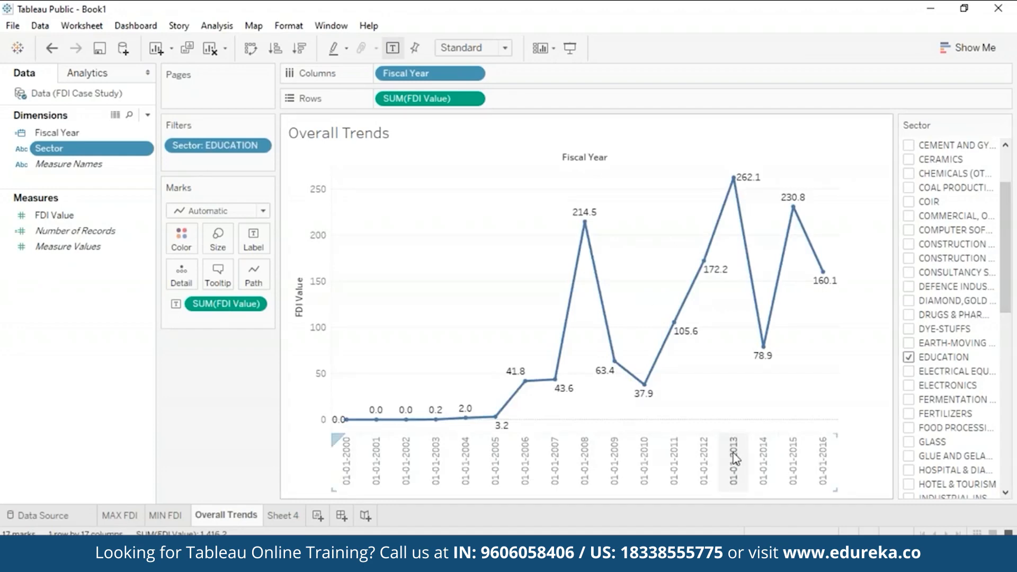
mouse_move(731, 182)
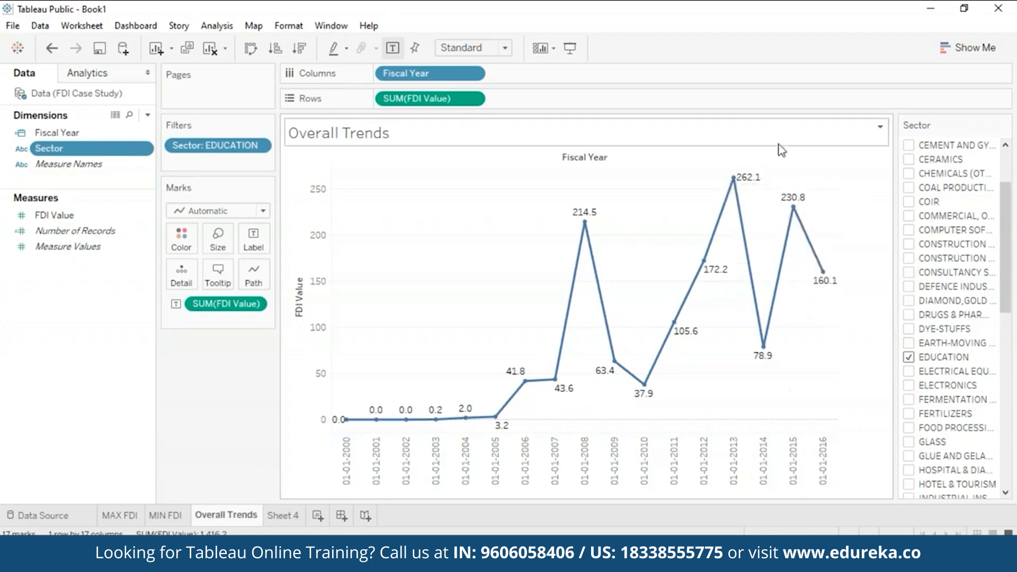
mouse_move(788, 206)
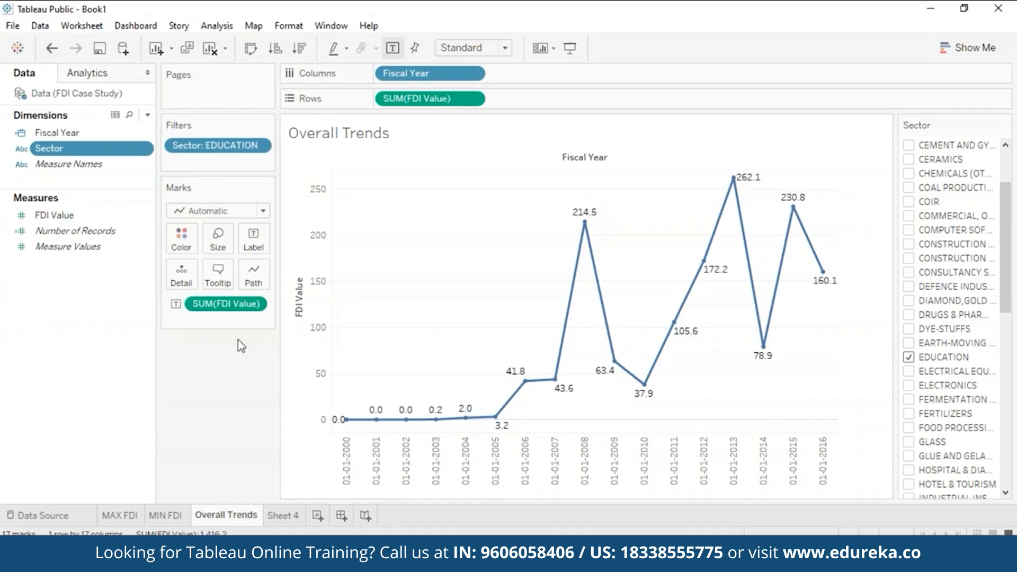
Try the disconnected-segment line type on the EDUCATION trend, and set the line type to the connected stepped line
click(255, 285)
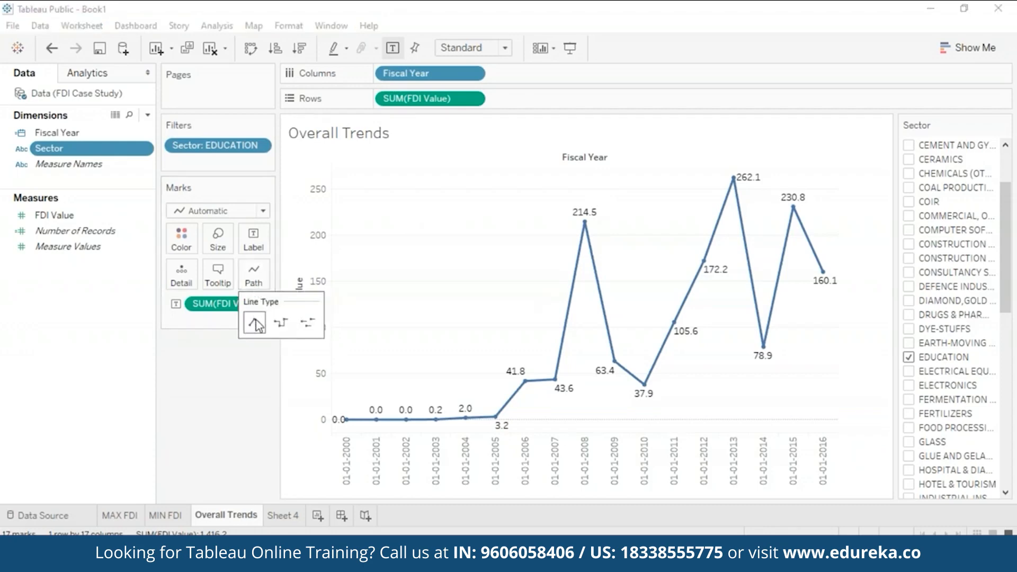
click(309, 323)
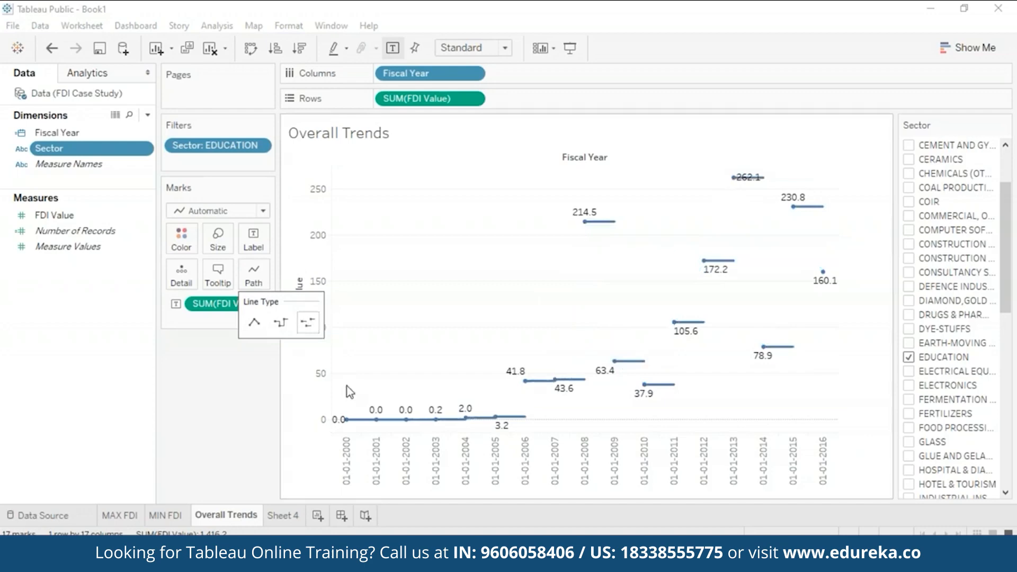
click(279, 325)
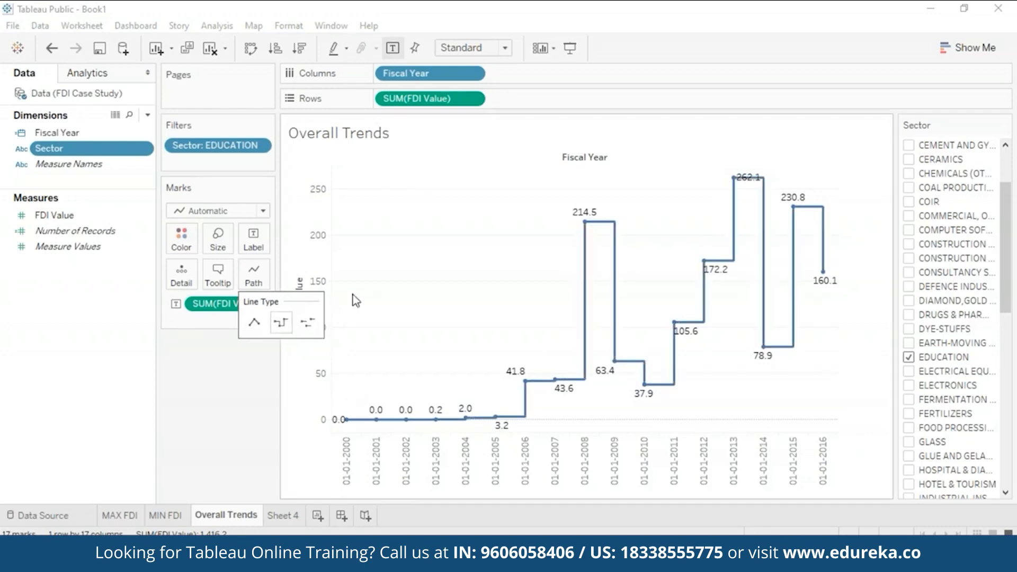
mouse_move(593, 217)
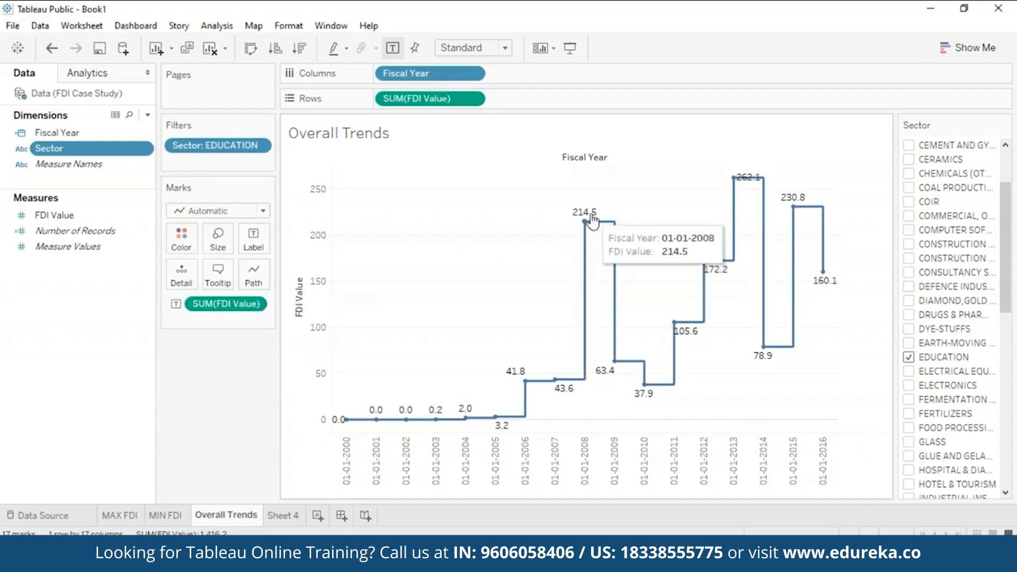
mouse_move(716, 259)
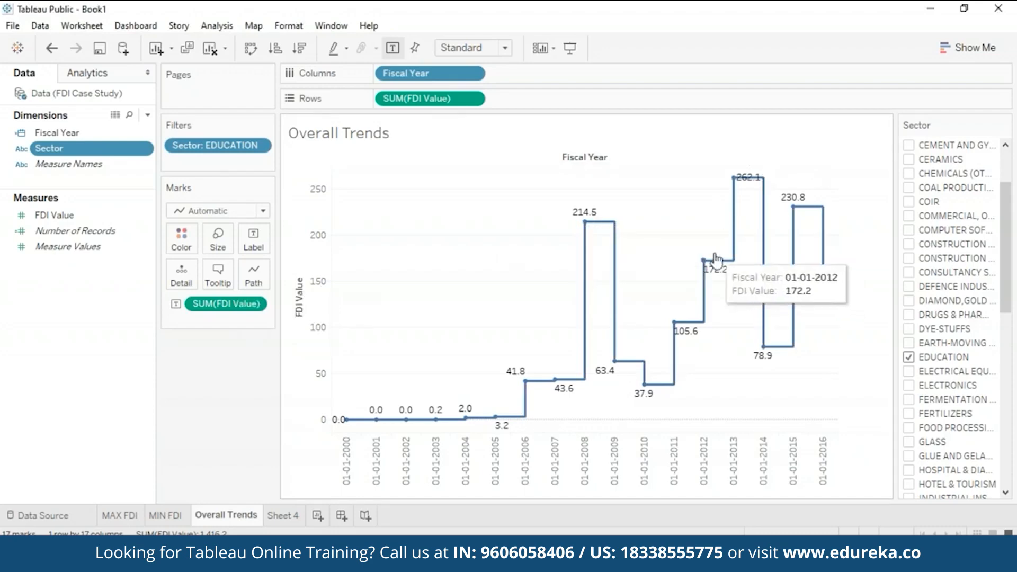
Deselect EDUCATION in the Sector filter, search for "railway" and select only the railway-related sector
click(911, 358)
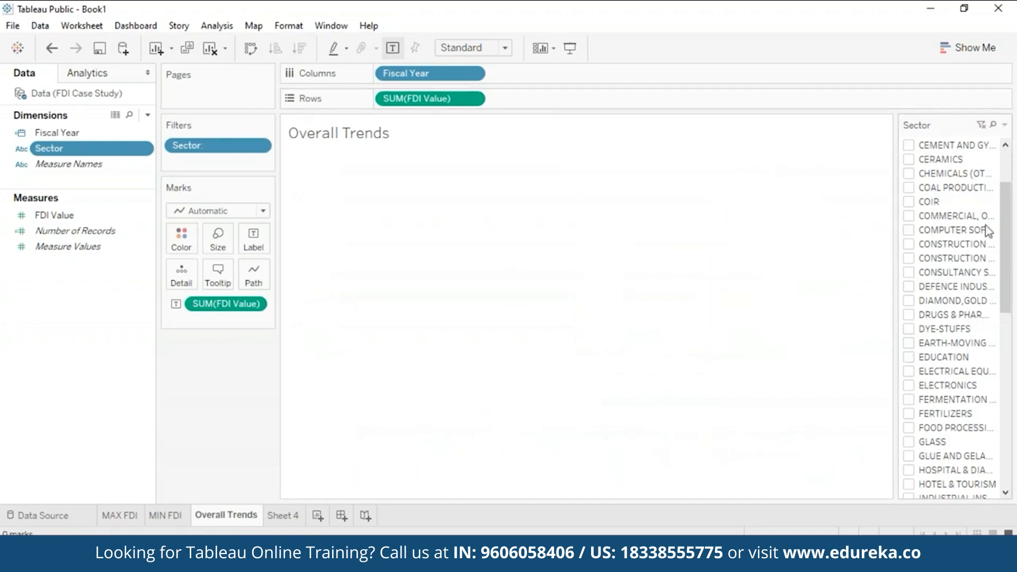
click(992, 125)
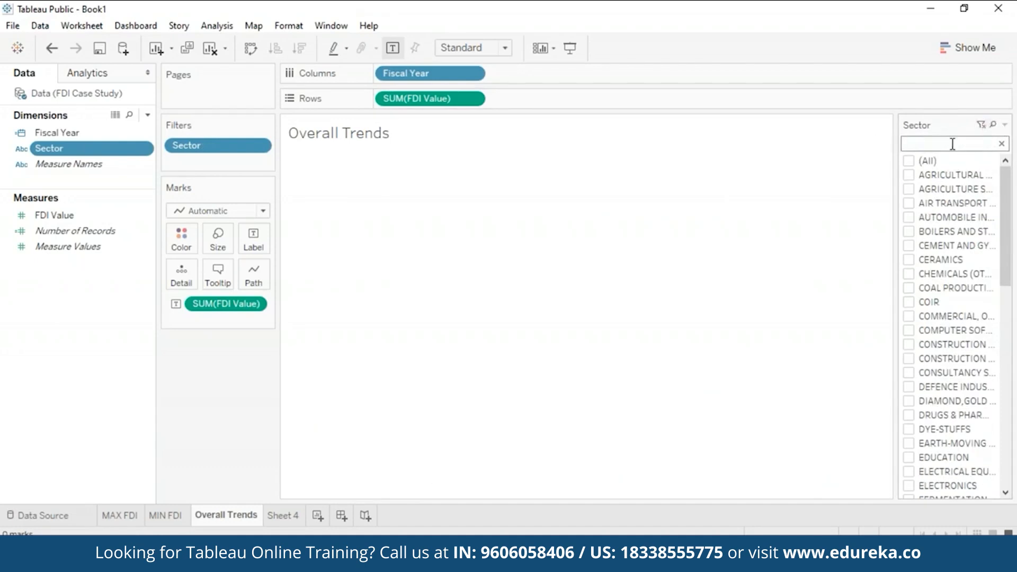
text(railway)
key(Return)
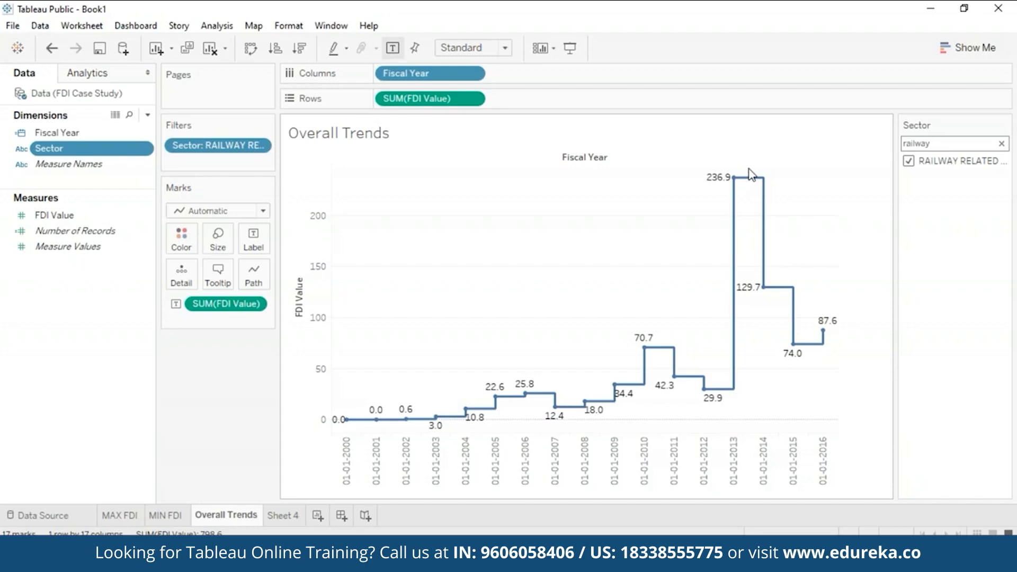
Search the Sector filter for "food" and show the food processing sector's trend, and restore all sectors
click(1001, 143)
text(food)
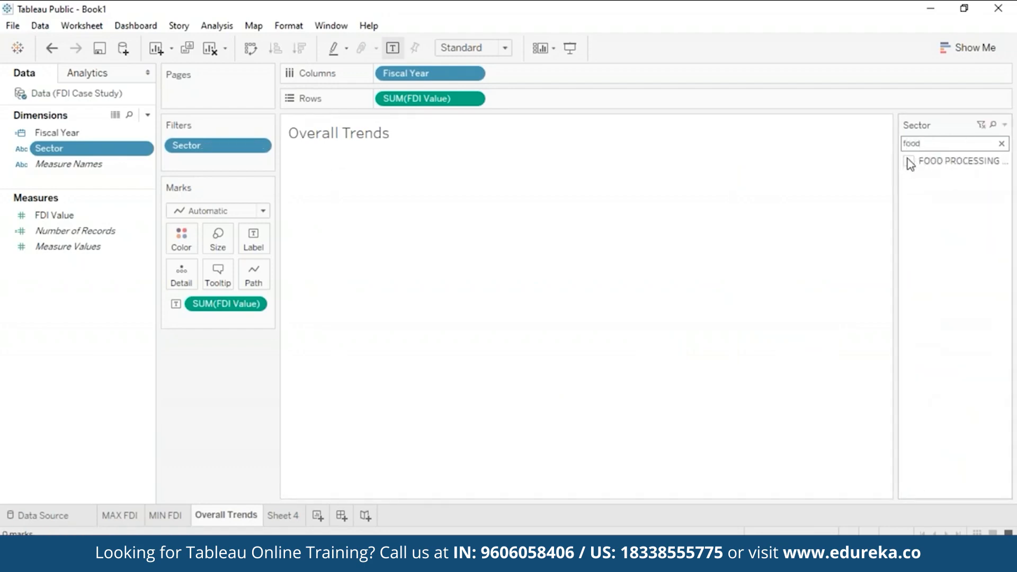
click(909, 161)
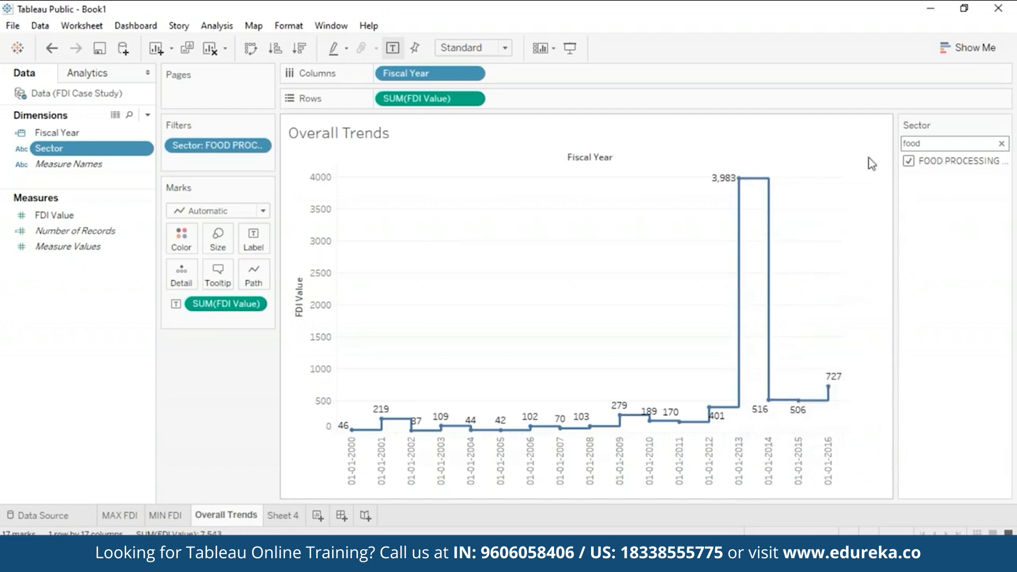
click(1001, 143)
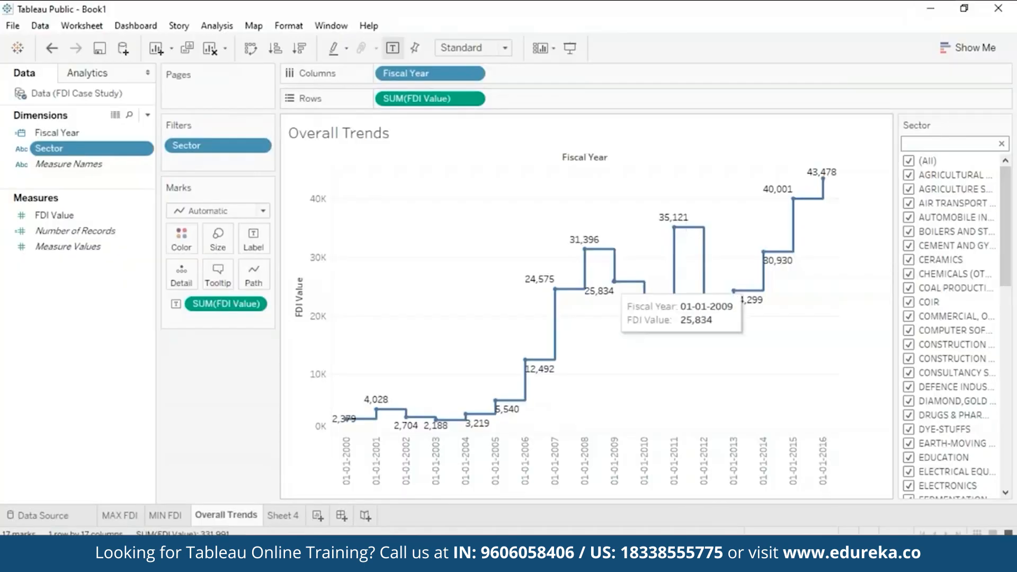
List the Sector dimension as rows on Sheet 4
click(297, 521)
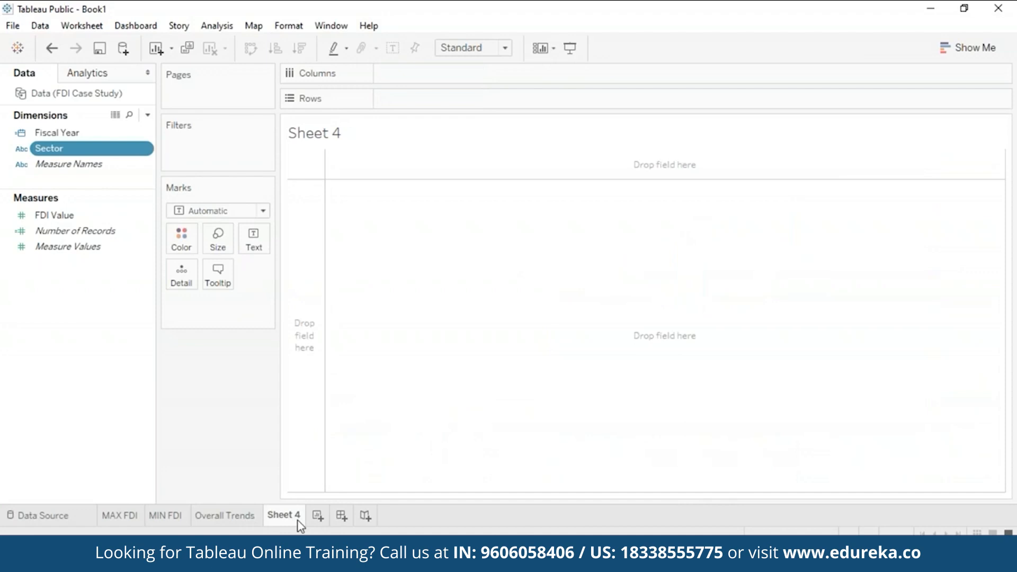
drag(97, 153, 450, 103)
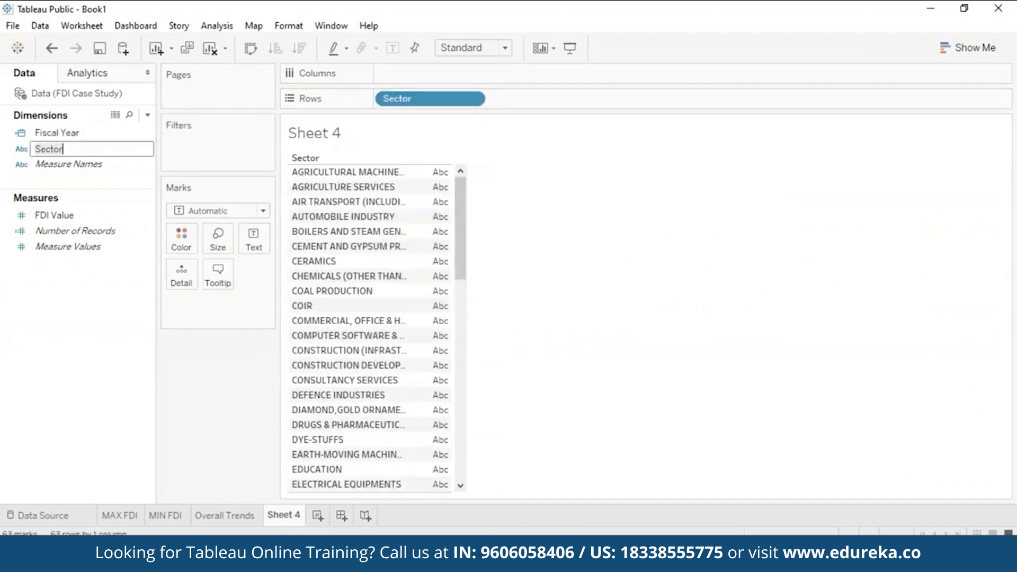
click(80, 246)
Create a group field from Sector, grouping AGRICULTURAL MACHINERY and AGRICULTURE SERVICES under the name AGRICULTURE
right_click(87, 147)
mouse_move(141, 265)
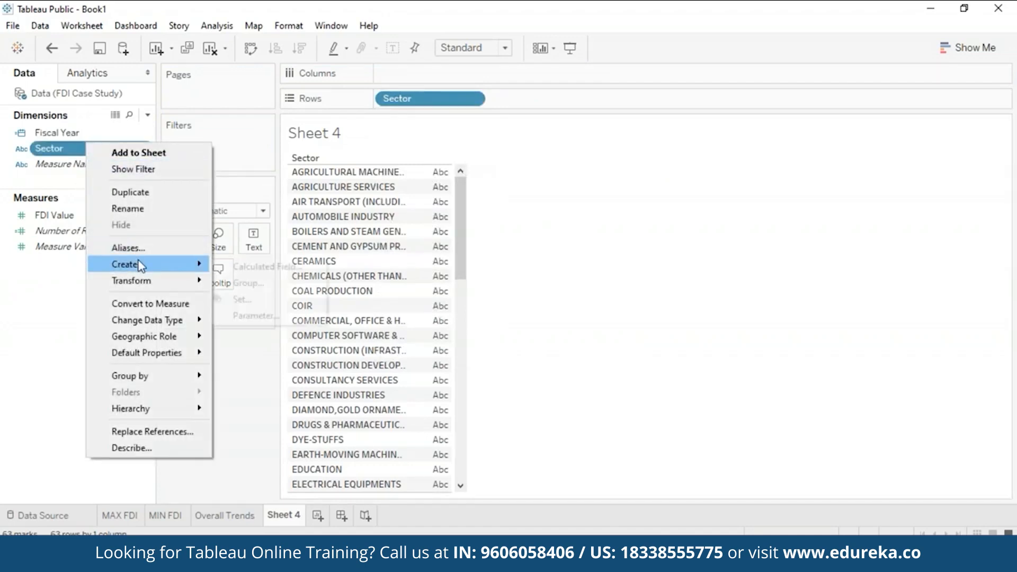
click(263, 284)
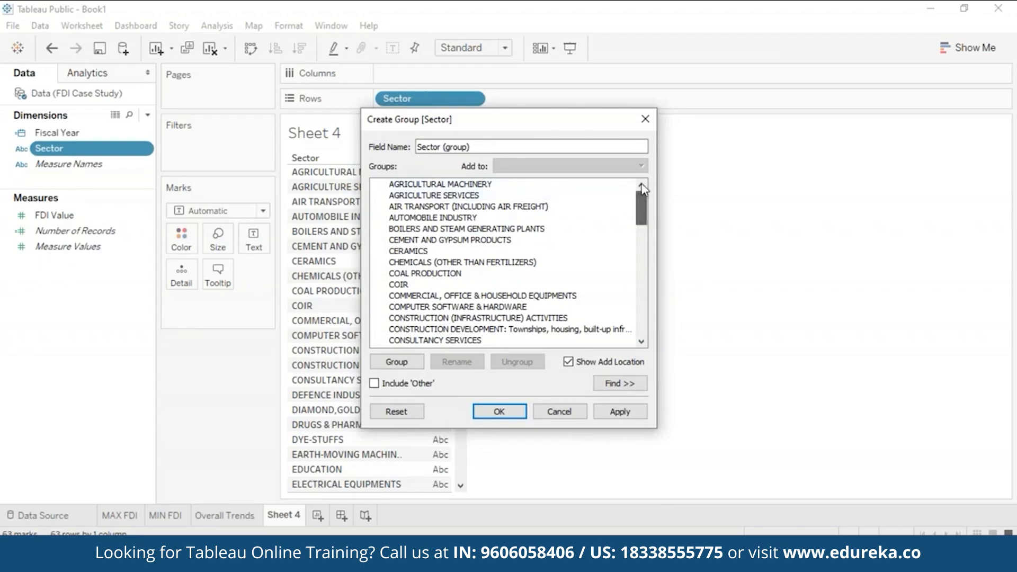
click(409, 185)
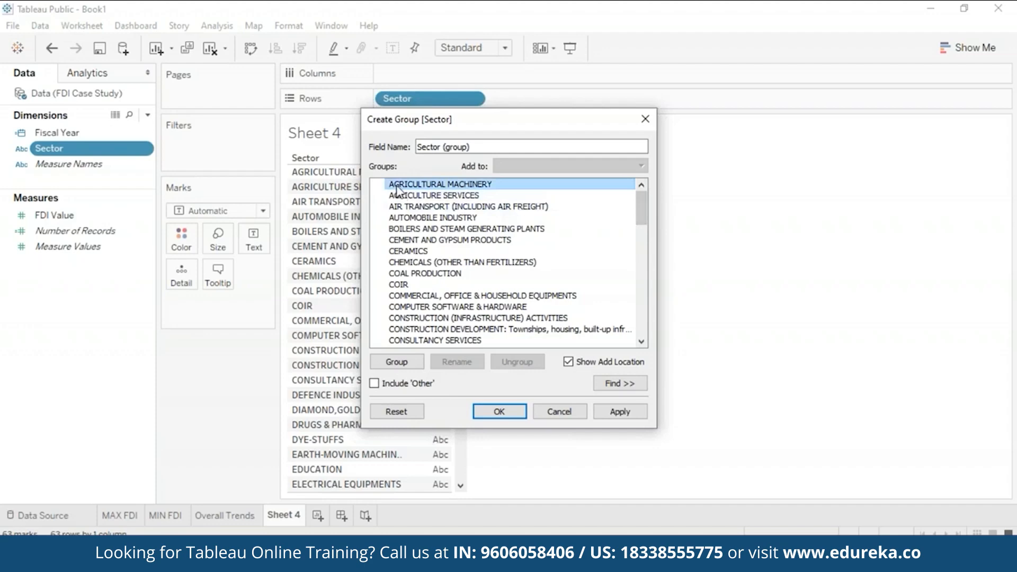
ctrl+click(467, 196)
click(396, 361)
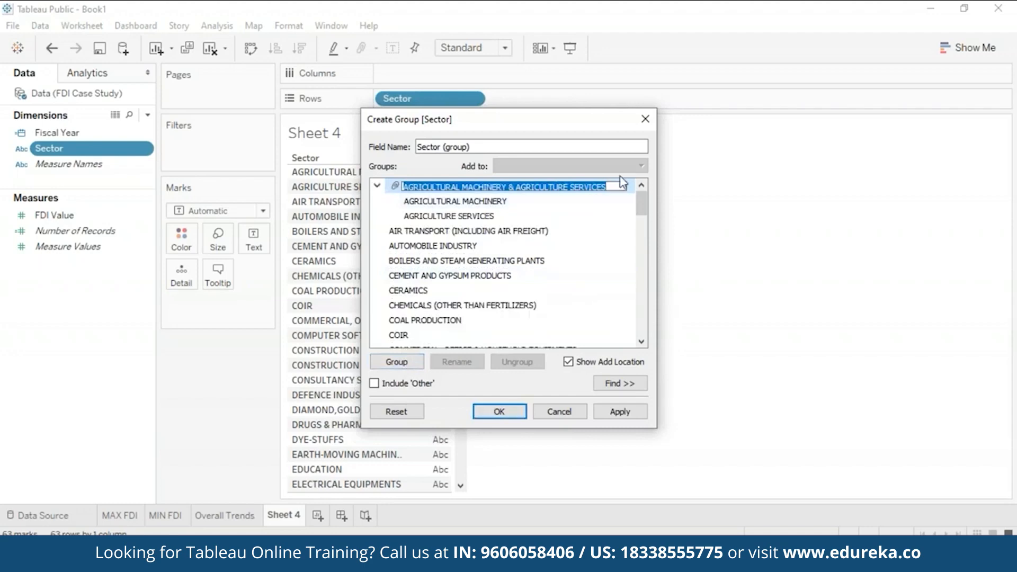
key(BackSpace)
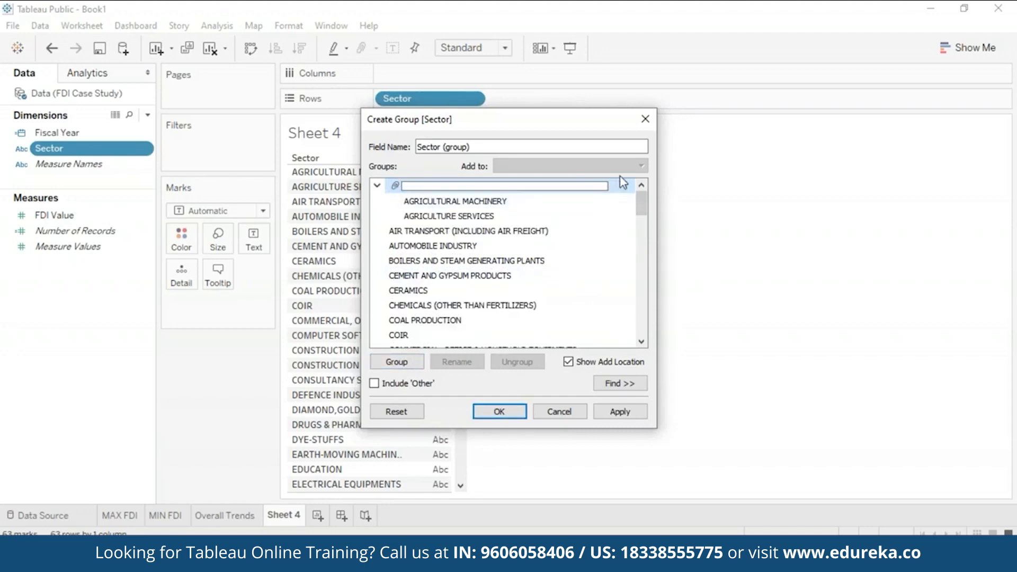
text(AGRICULTURE)
key(Return)
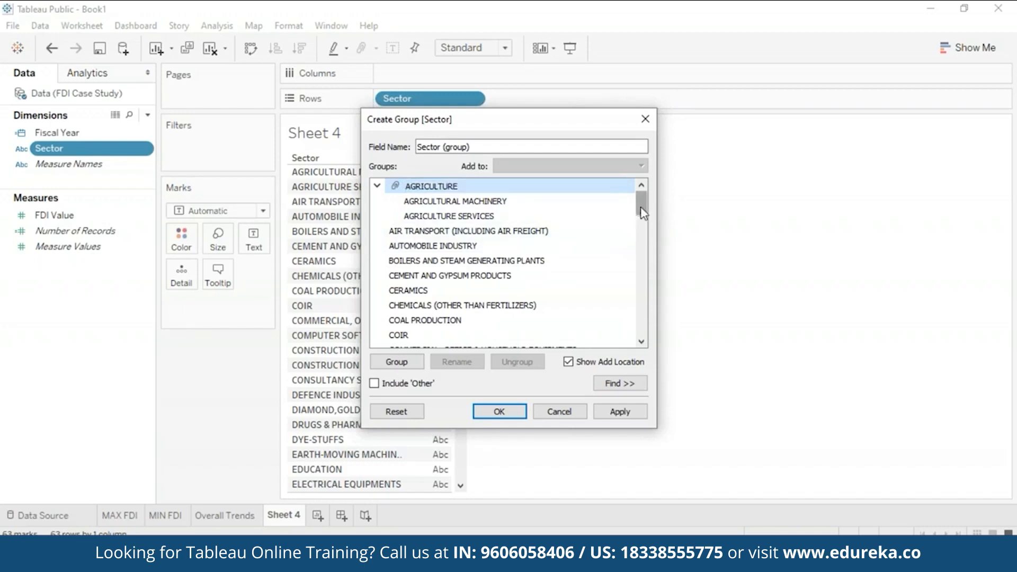
Group AIR TRANSPORT (INCLUDING AIR FREIGHT) with AUTOMOBILE INDUSTRY and shorten the group's name to TRANSPORT
click(485, 231)
ctrl+click(485, 252)
click(397, 362)
drag(434, 231, 734, 239)
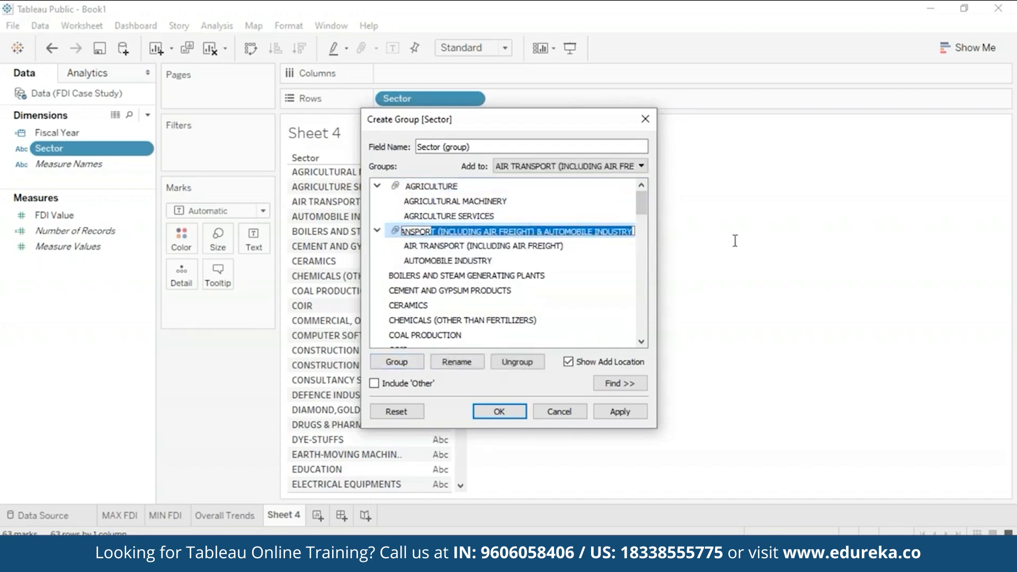
key(BackSpace)
key(Left)
key(Left)
key(Left)
key(Left)
key(Left)
key(Left)
key(Left)
key(Left)
key(Left)
key(BackSpace)
key(BackSpace)
key(BackSpace)
key(BackSpace)
click(609, 246)
Group the construction infrastructure activities and construction development sectors under the name CONSTRUCTION
drag(641, 203, 644, 218)
click(434, 291)
ctrl+click(430, 306)
click(384, 366)
text(CONSTRUCTION)
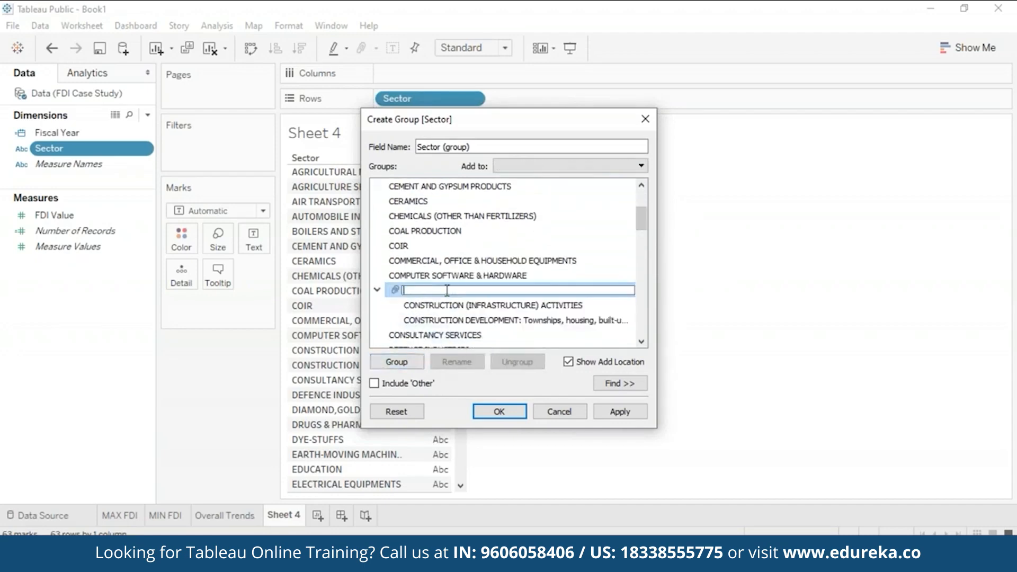
Group INDUSTRIAL INSTRUMENTS, INDUSTRIAL MACHINERY, MACHINE TOOLS and PRIME MOVER (OTHER THAN ELECTRICAL GENERATORS) under the name MACHINERY
drag(643, 228, 647, 302)
click(437, 294)
ctrl+click(472, 245)
ctrl+click(480, 232)
ctrl+click(614, 292)
click(396, 362)
text(MACHINERY)
key(Return)
Name the group field GROUPS, apply the groupings and close the group editor
click(618, 414)
text(GROUPS)
click(614, 416)
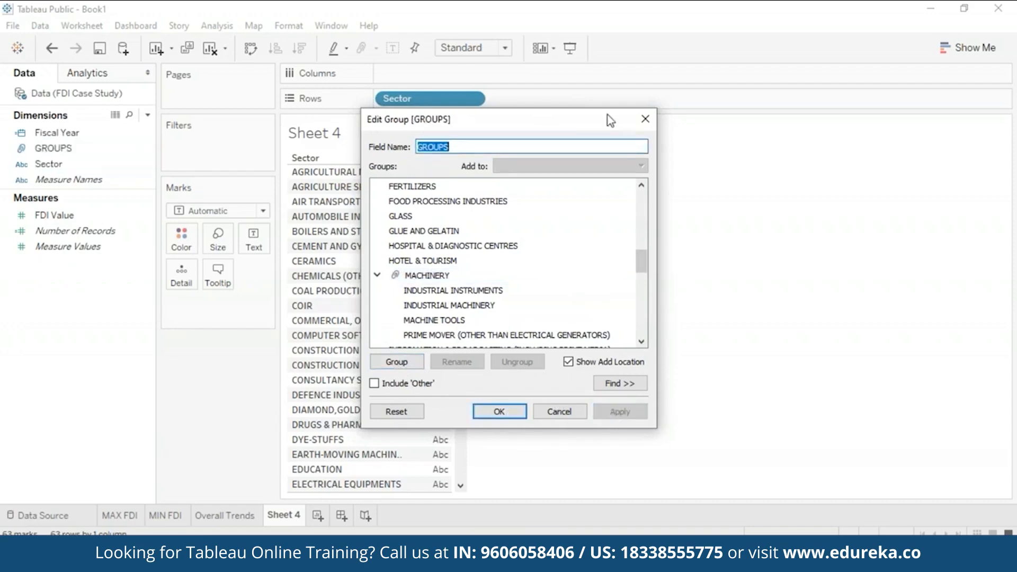
drag(591, 125, 762, 107)
click(670, 394)
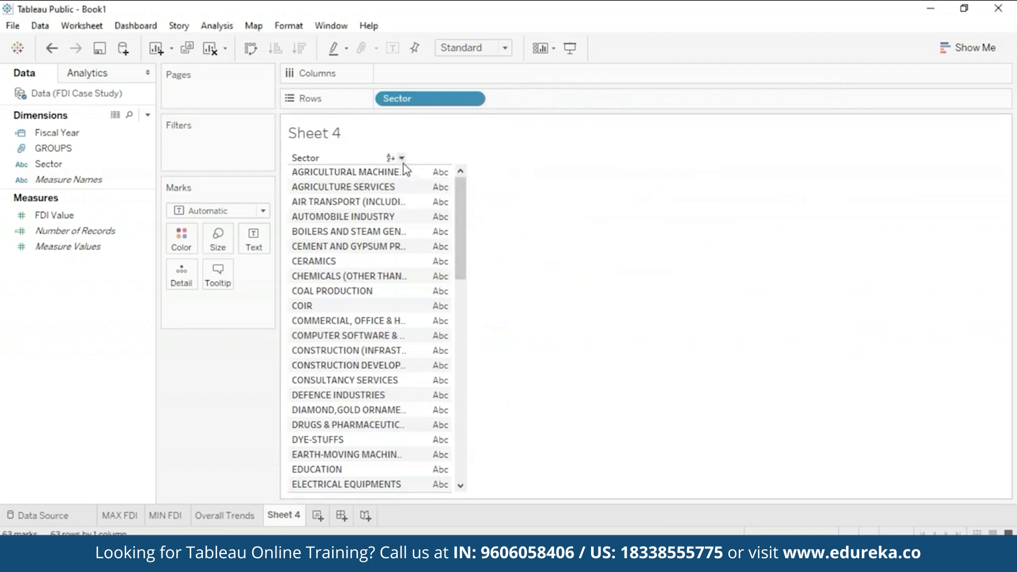
Widen the Sector column to fit the sector names and show the FDI Value for each sector
drag(406, 171, 511, 172)
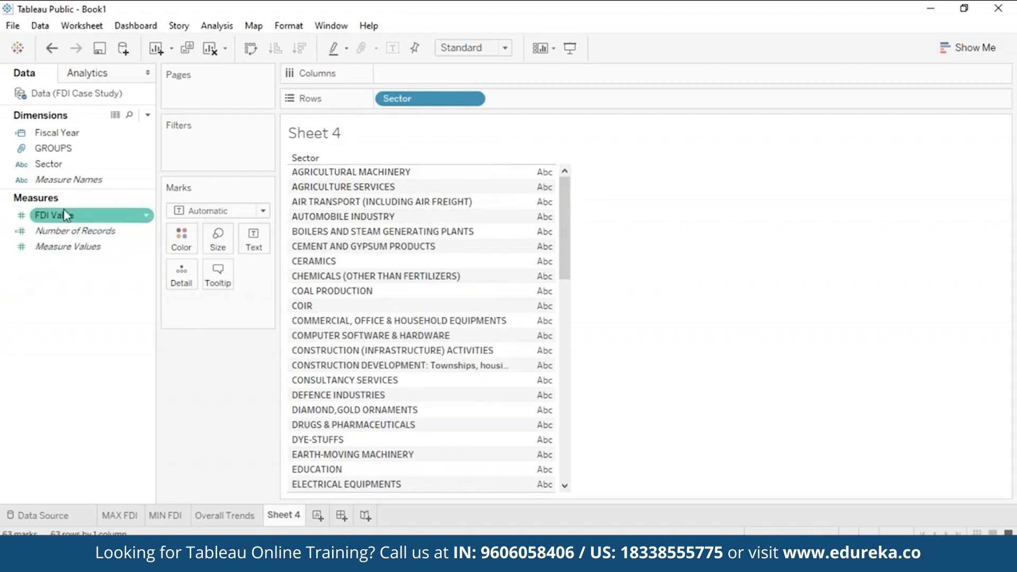
drag(65, 213, 623, 236)
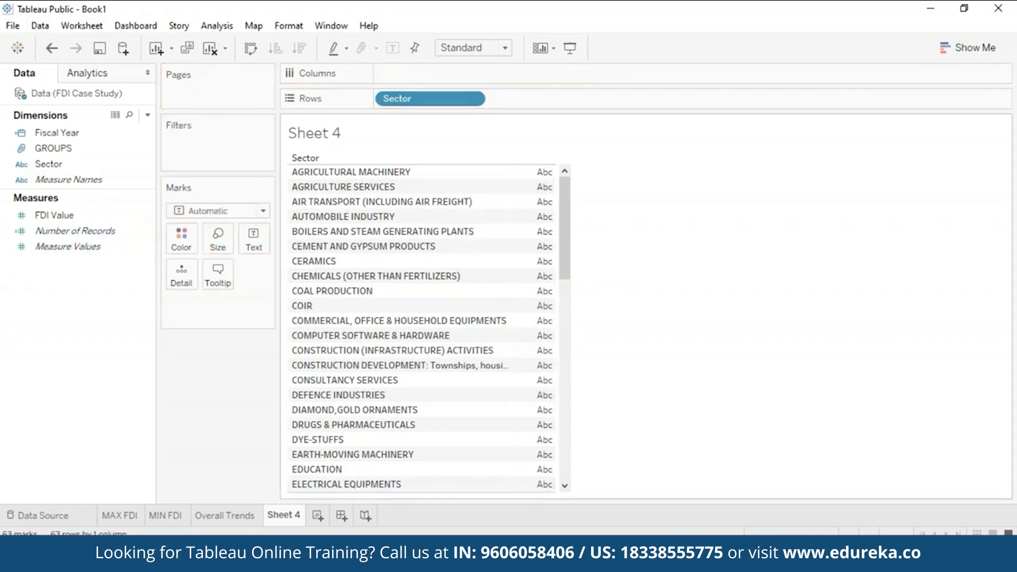
double_click(70, 217)
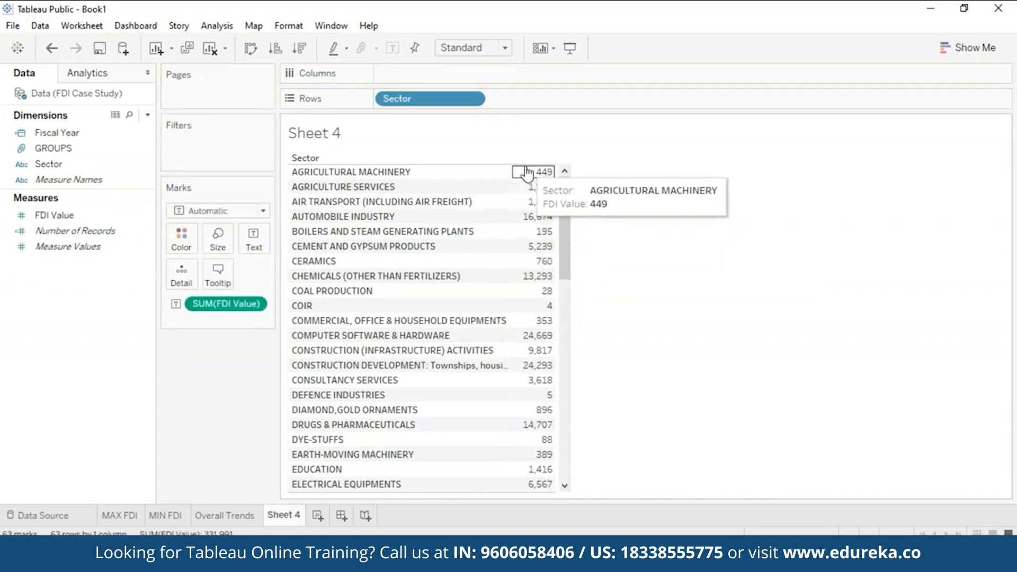
mouse_move(534, 196)
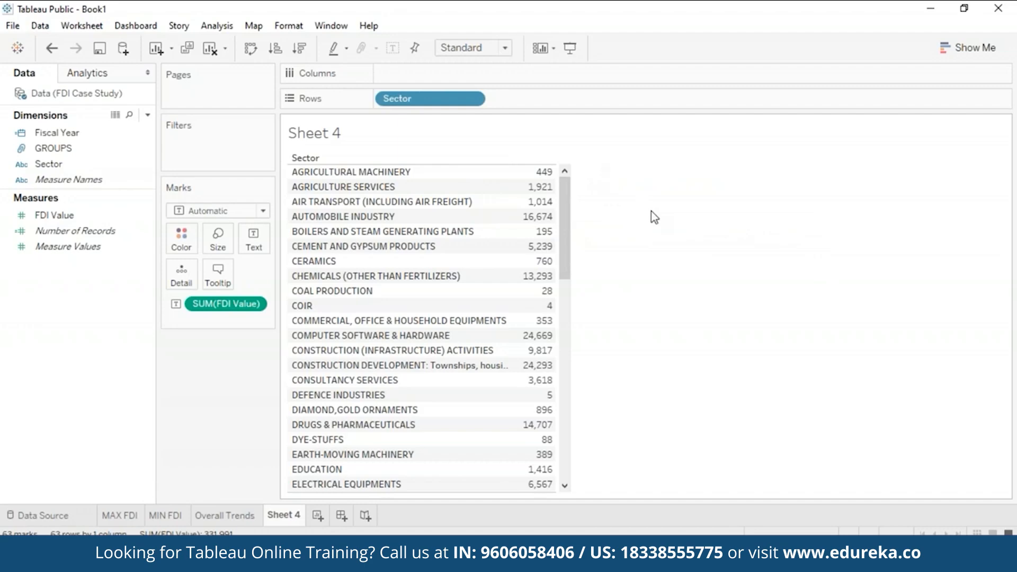
Rename Sheet 4 as Groups
right_click(289, 516)
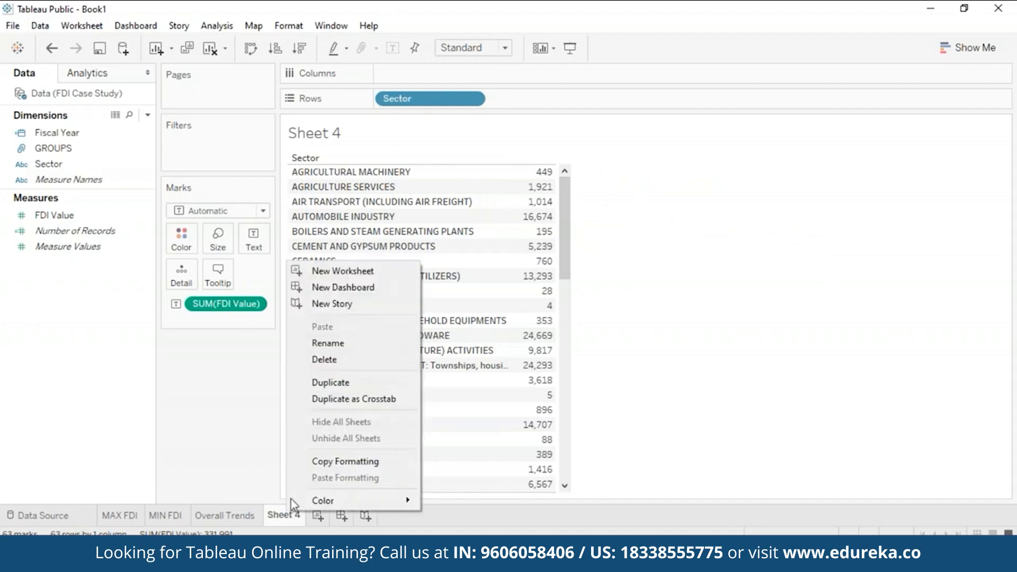
click(374, 354)
text(Groups)
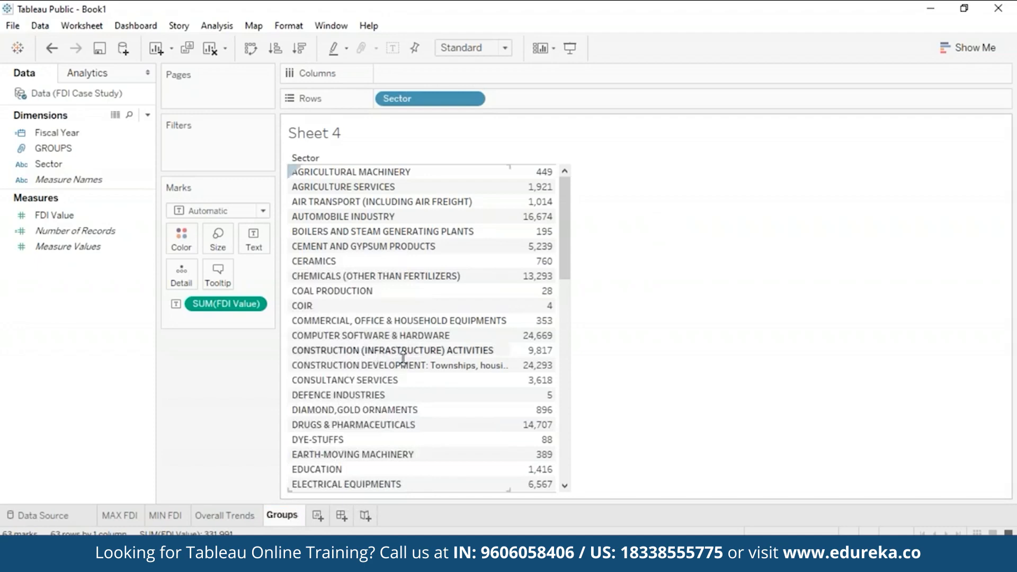
key(Return)
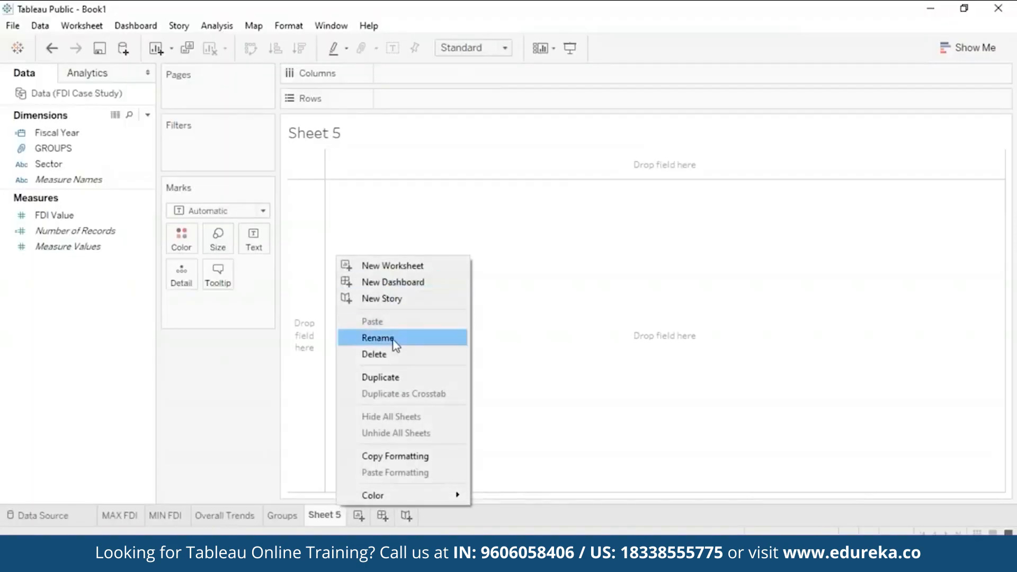
Add a new worksheet and name it Highest Growth
click(393, 341)
text(Highest Growth)
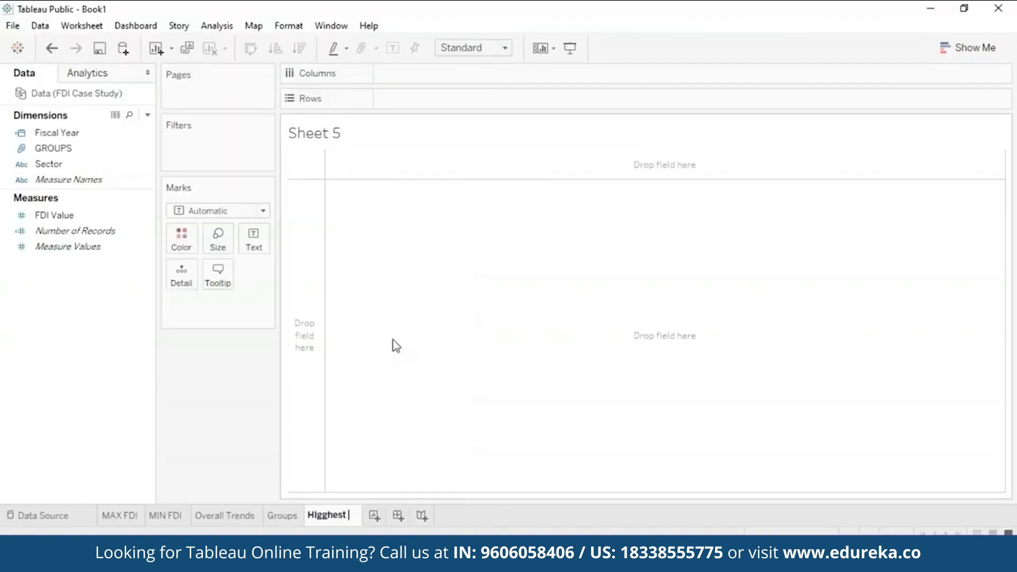
key(Return)
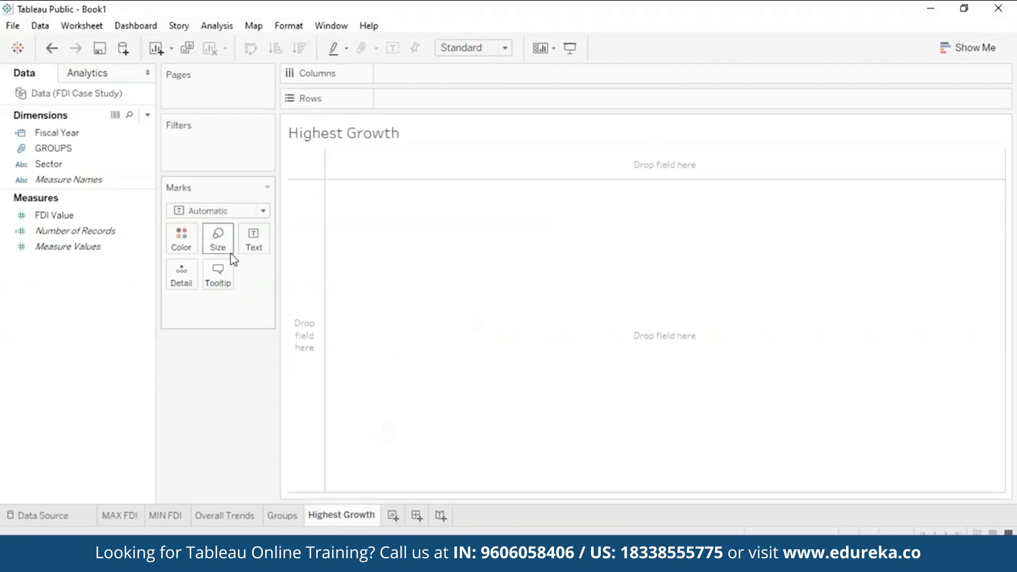
Build a text table of FDI Value with Sector as rows and Fiscal Year as columns
click(87, 165)
drag(87, 164, 451, 92)
click(74, 236)
drag(56, 132, 443, 69)
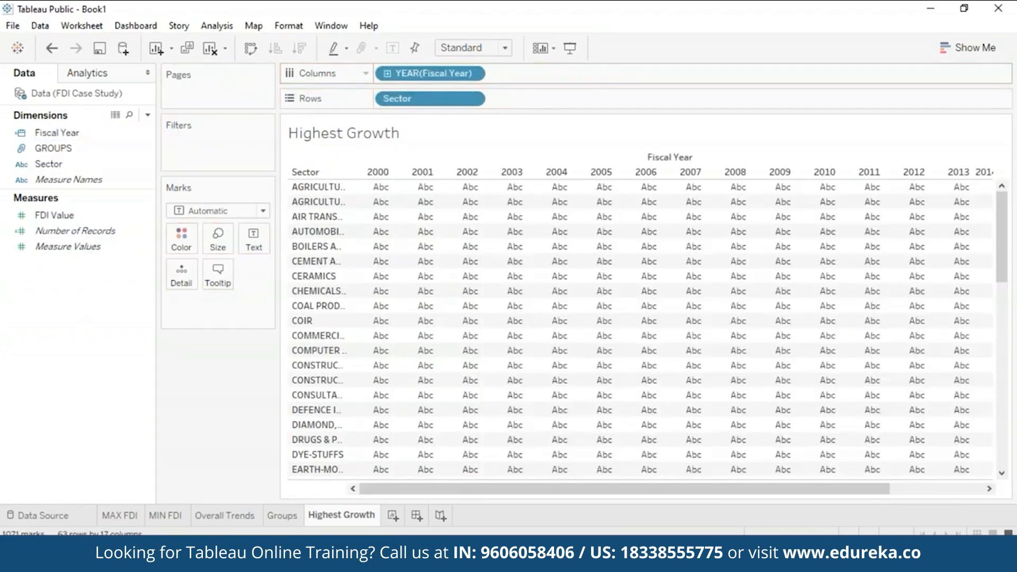
click(98, 218)
click(113, 152)
drag(97, 217, 254, 238)
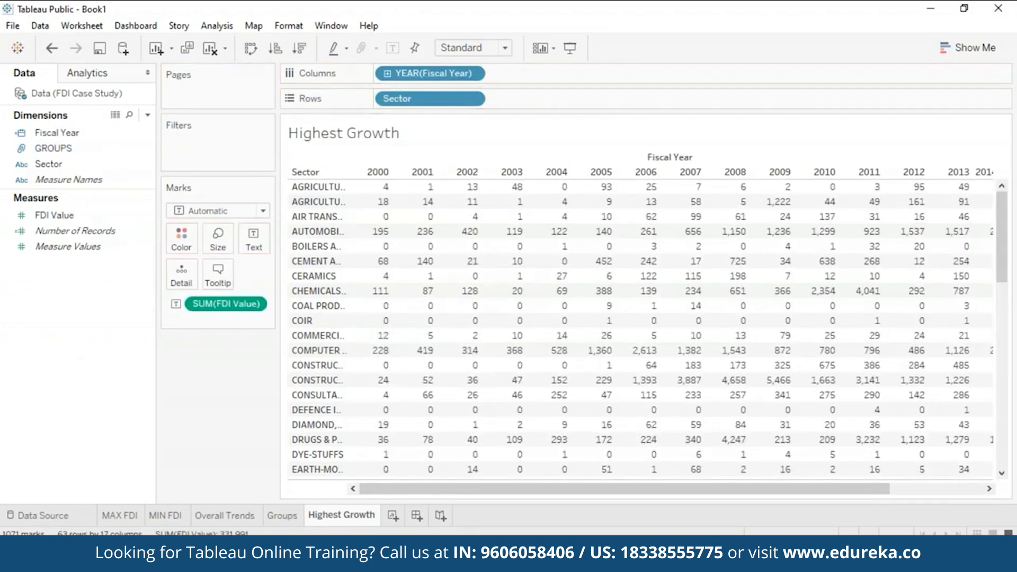
Apply the Percent Difference quick table calculation to the FDI Value in the table
mouse_move(383, 212)
click(256, 305)
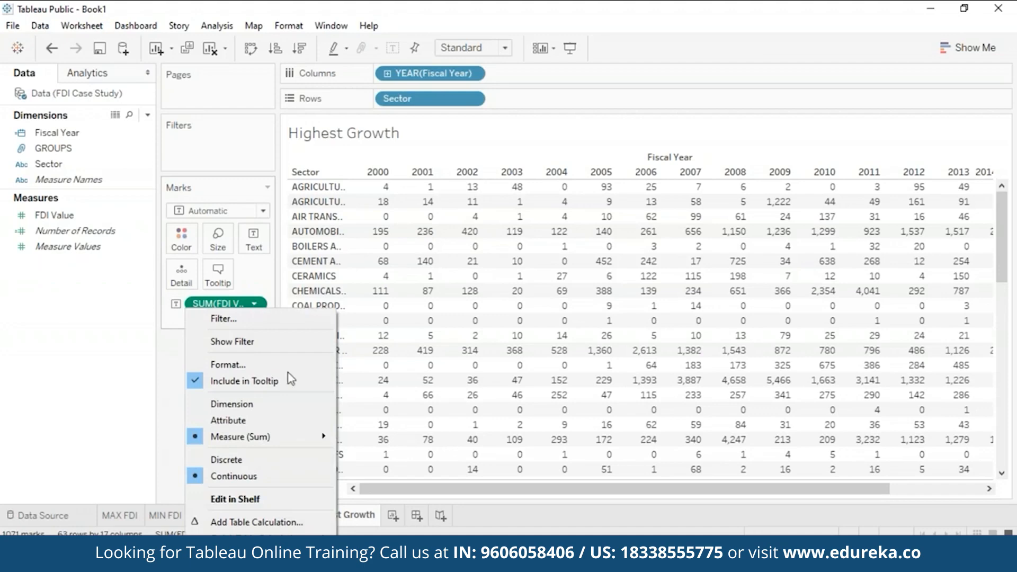
mouse_move(327, 437)
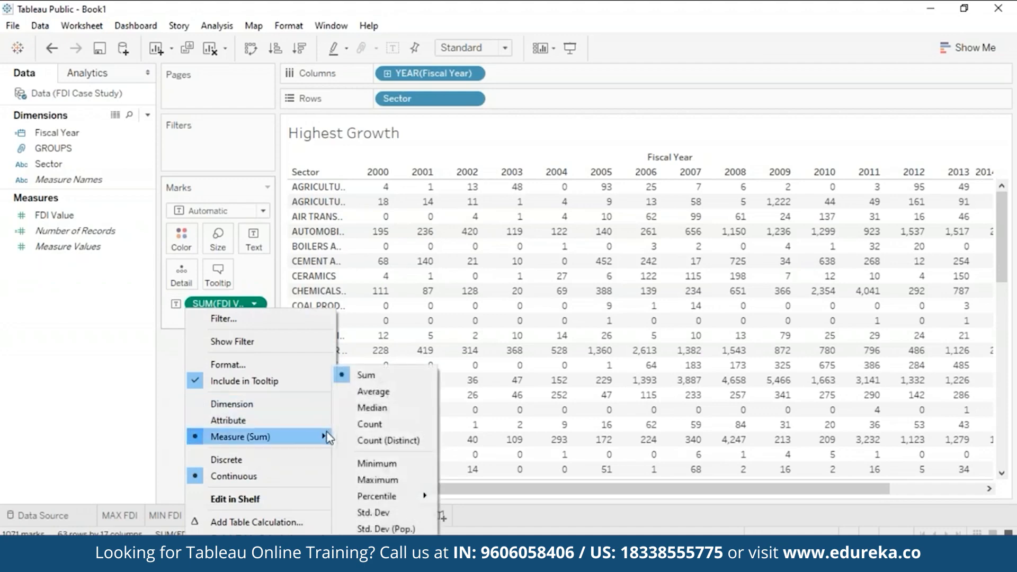
mouse_move(318, 534)
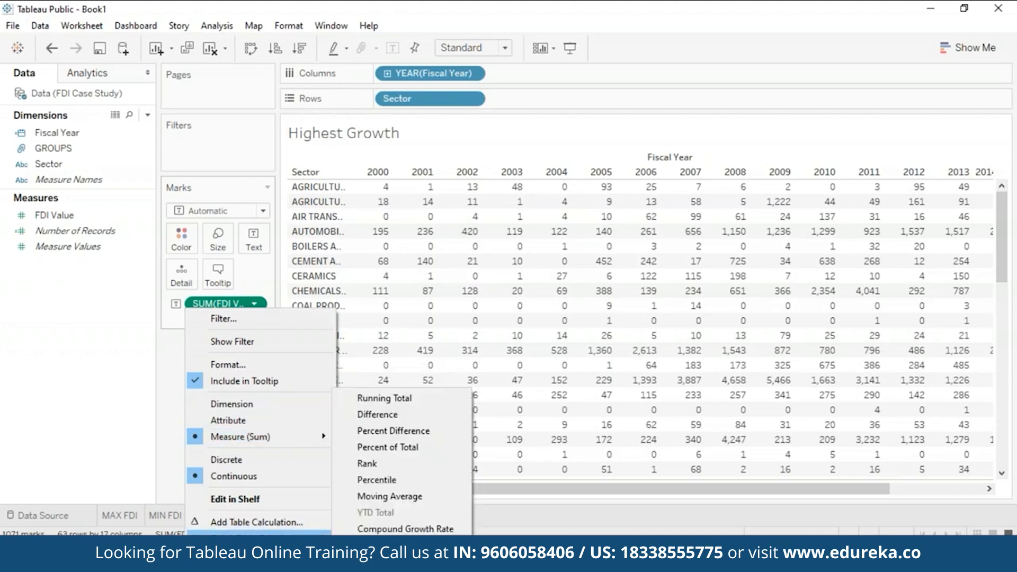
click(393, 431)
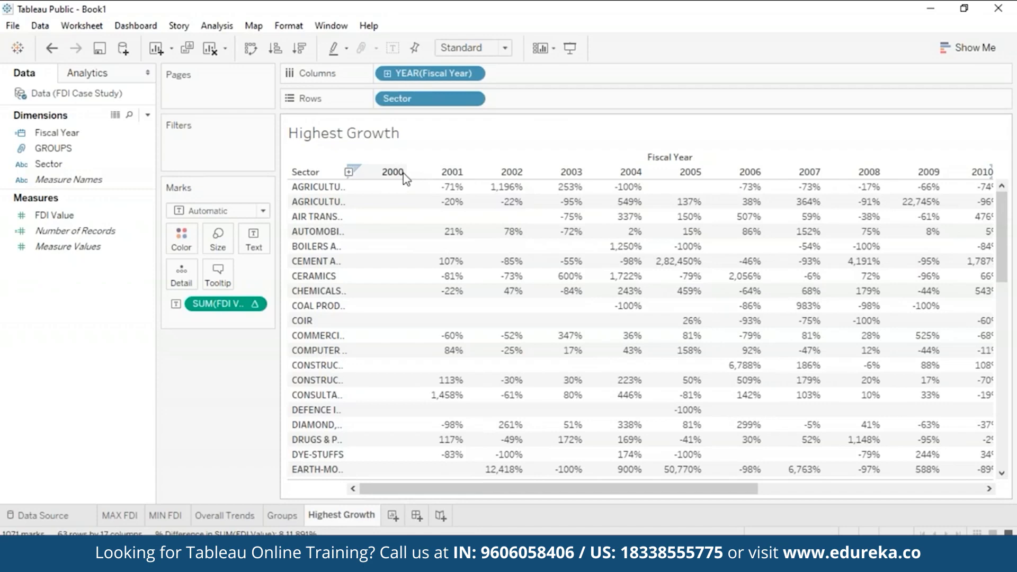
drag(731, 489, 663, 489)
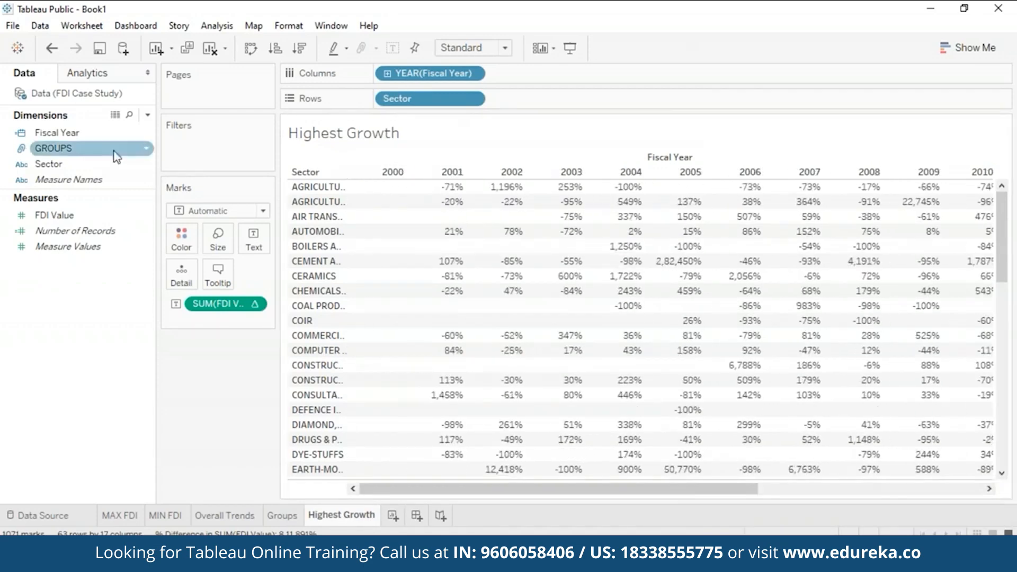
Add a filter on Fiscal Year by Years with all years selected
drag(91, 137, 223, 152)
click(485, 187)
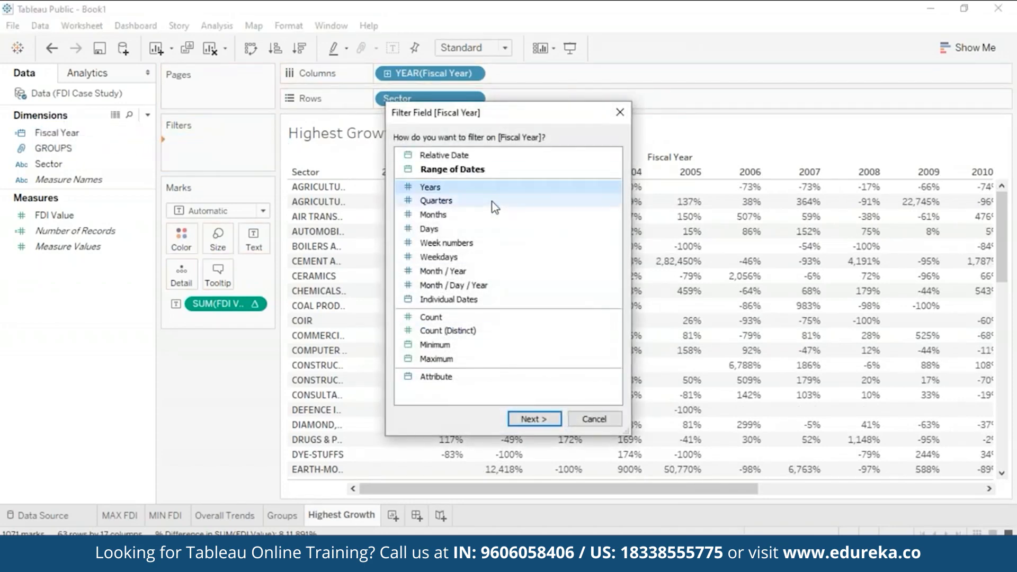
click(540, 420)
scroll(639, 255, down, 2)
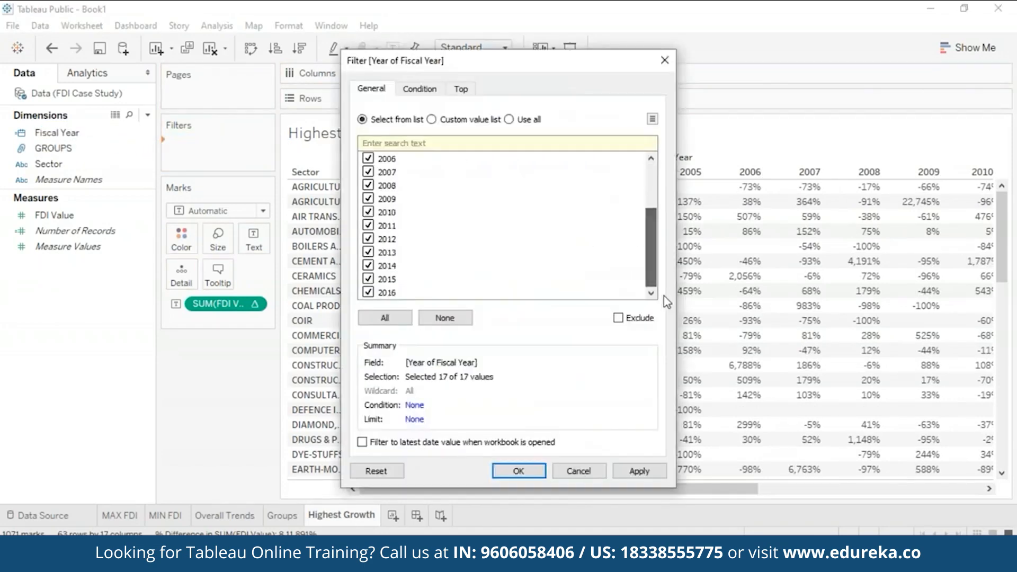
click(362, 442)
click(362, 442)
drag(652, 225, 650, 145)
click(385, 318)
Limit the year filter to the top 5 by the minimum of Fiscal Year and apply it
click(464, 88)
click(363, 127)
click(475, 167)
click(399, 206)
click(610, 167)
click(582, 199)
double_click(467, 145)
key(BackSpace)
text(5)
click(632, 473)
drag(573, 60, 885, 28)
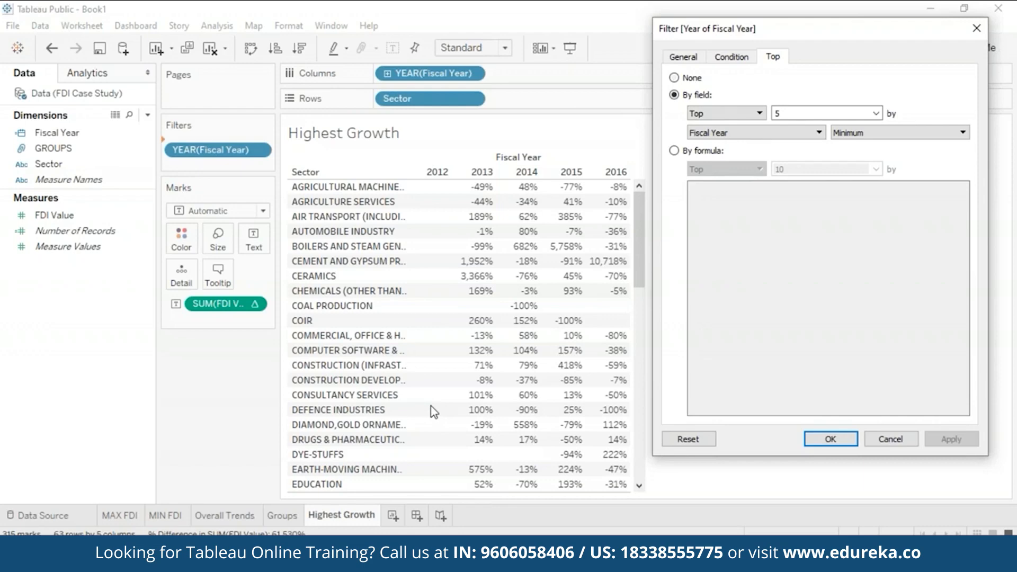
Set the year filter's limit to the top 6 by minimum Fiscal Year and apply it
drag(763, 28, 556, 35)
click(577, 121)
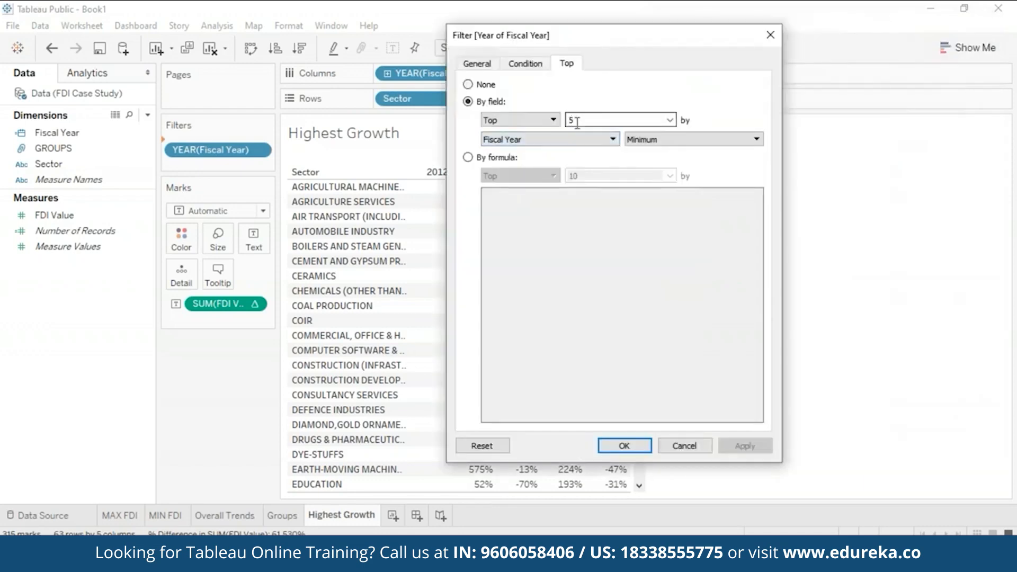
key(BackSpace)
text(6)
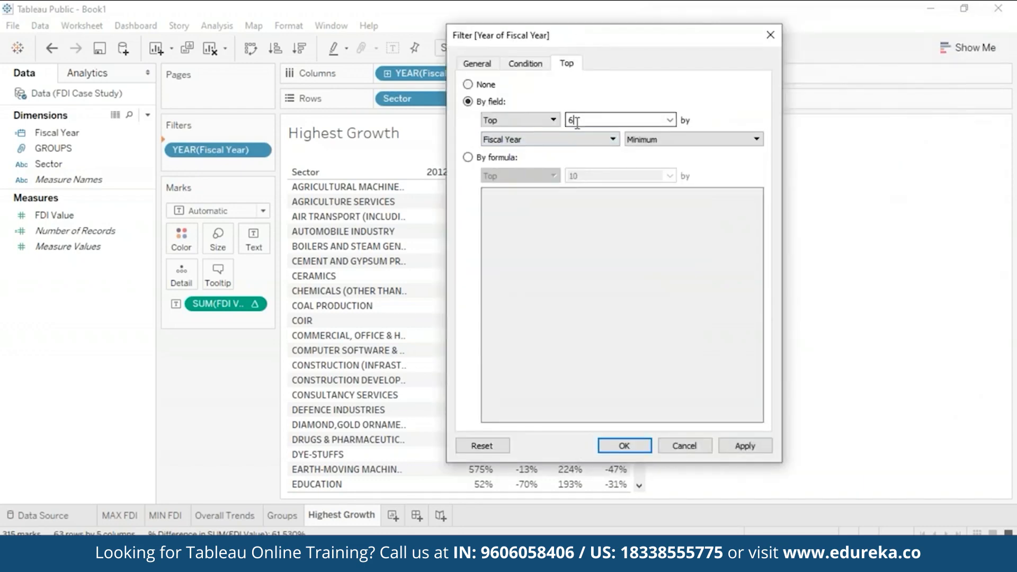
click(738, 447)
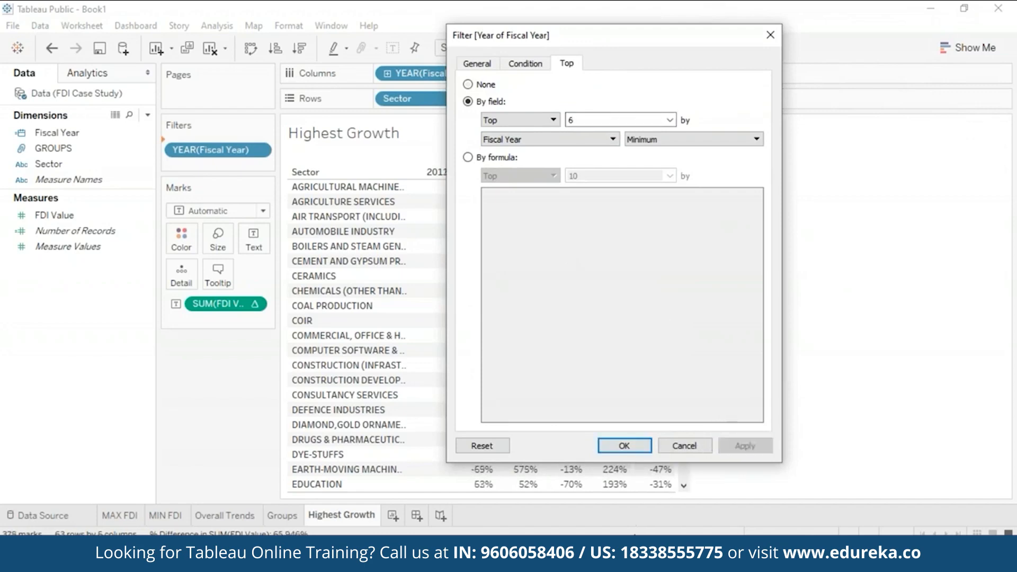
click(623, 446)
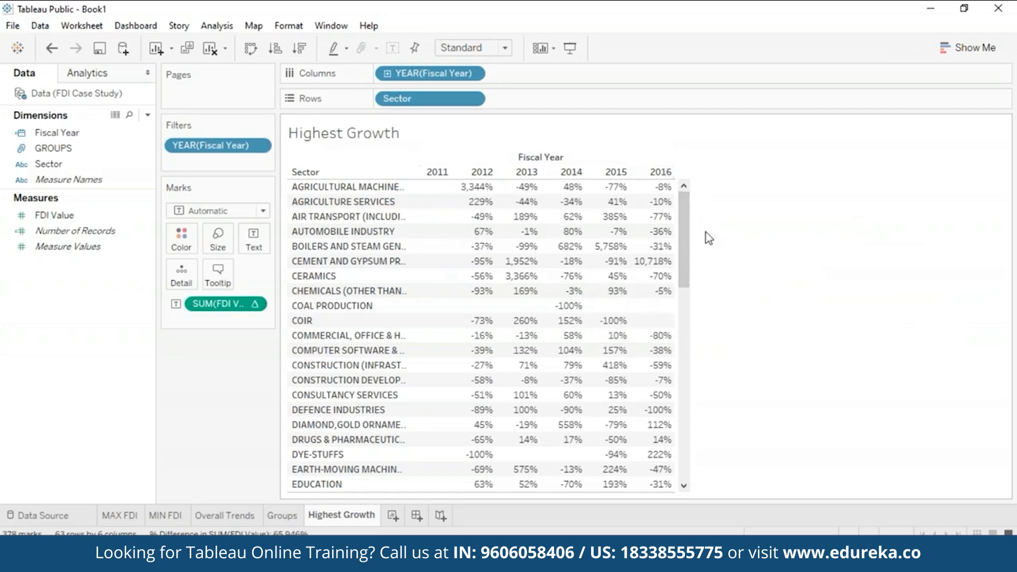
Sort the sectors in descending order by their 2016 values
click(662, 172)
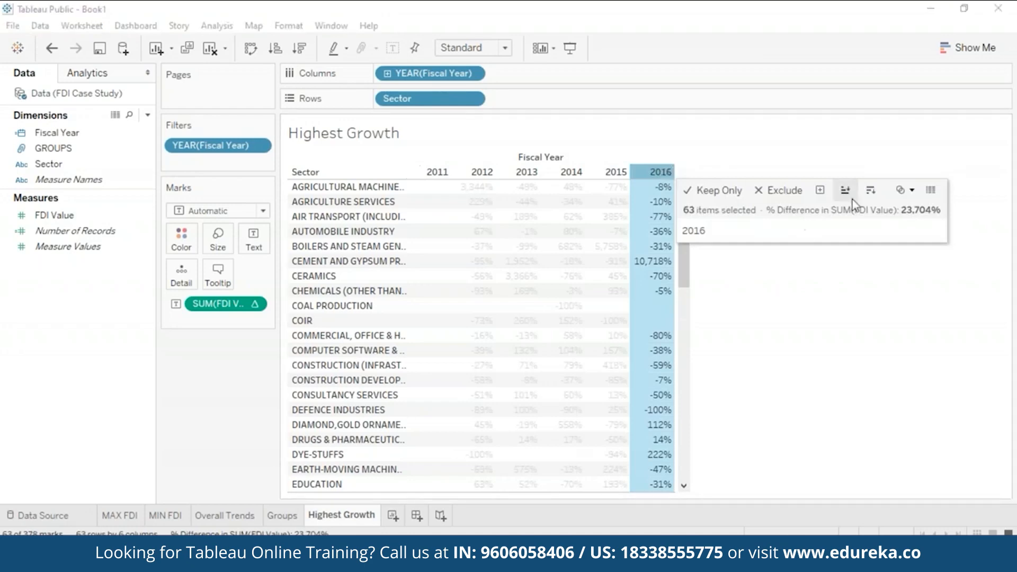
click(869, 194)
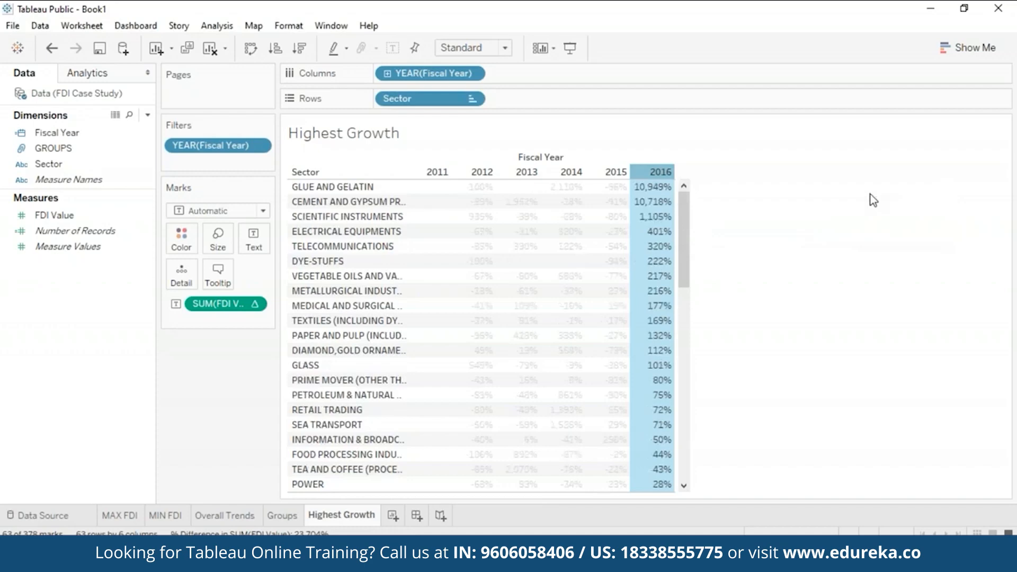
click(764, 179)
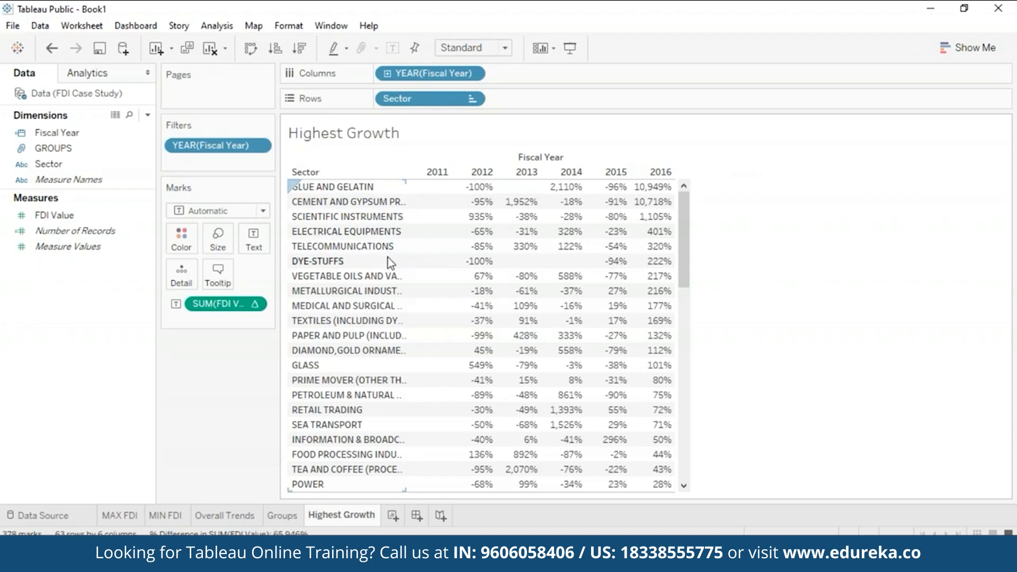
Filter Sector to the top 5 by sum of FDI Value and change the sort order of the Sector rows
click(472, 98)
click(496, 110)
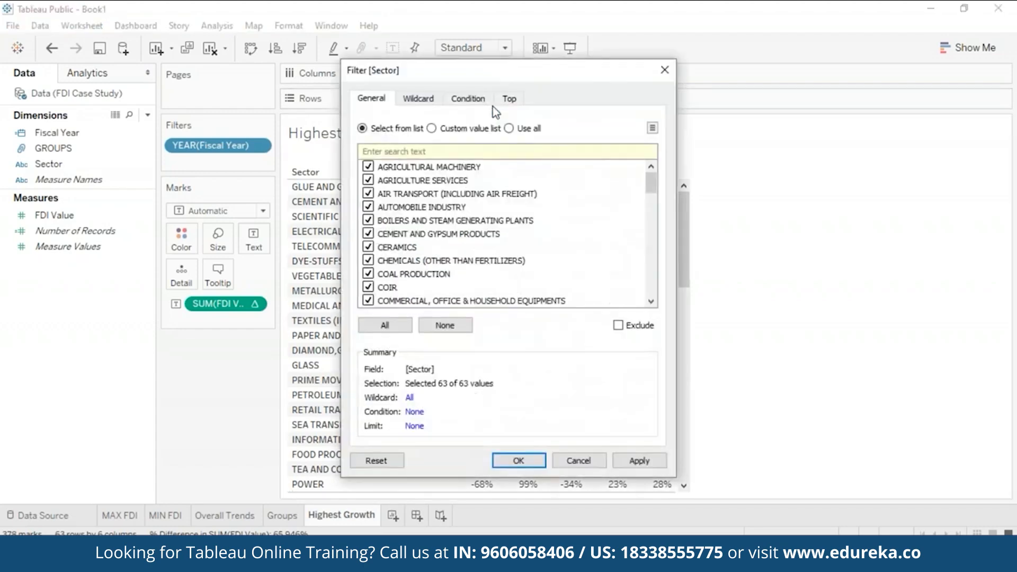
click(509, 98)
click(362, 136)
double_click(488, 156)
key(BackSpace)
text(5)
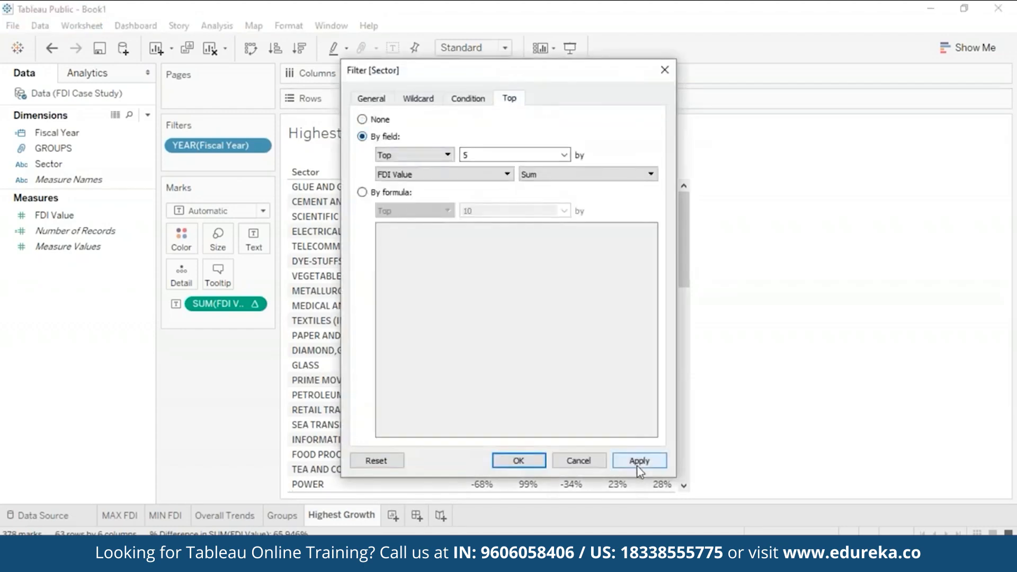
click(639, 460)
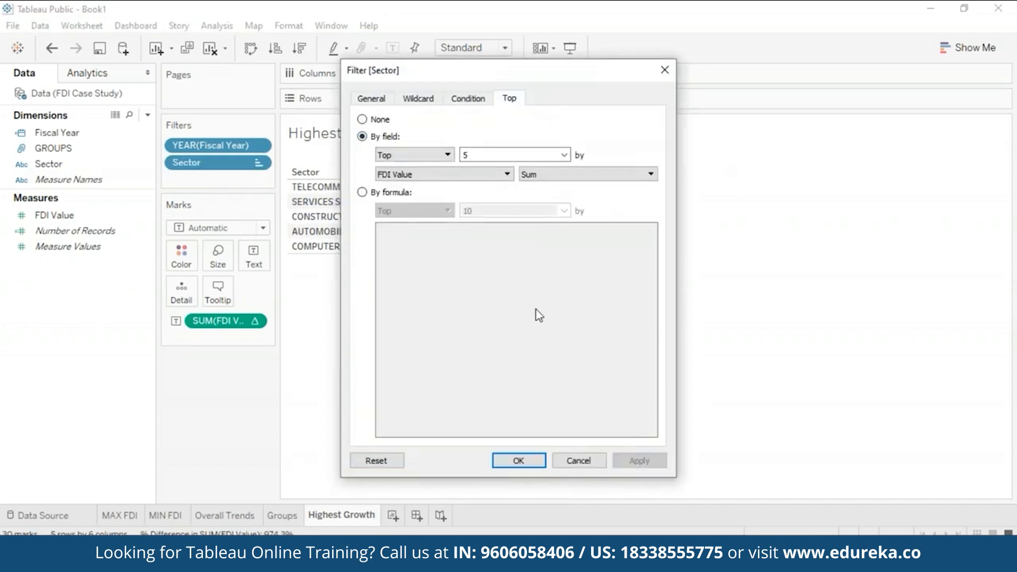
click(528, 460)
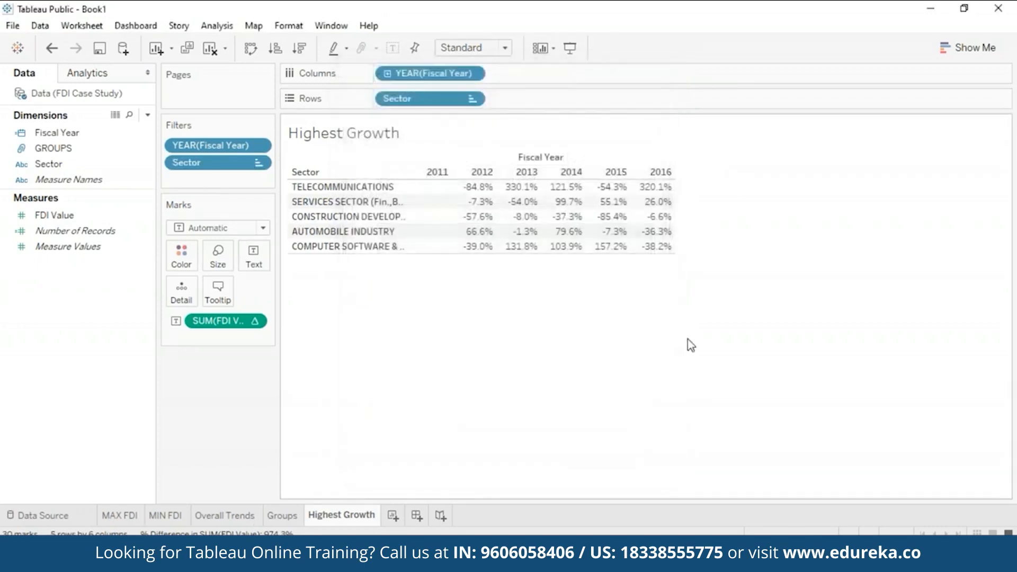
click(474, 98)
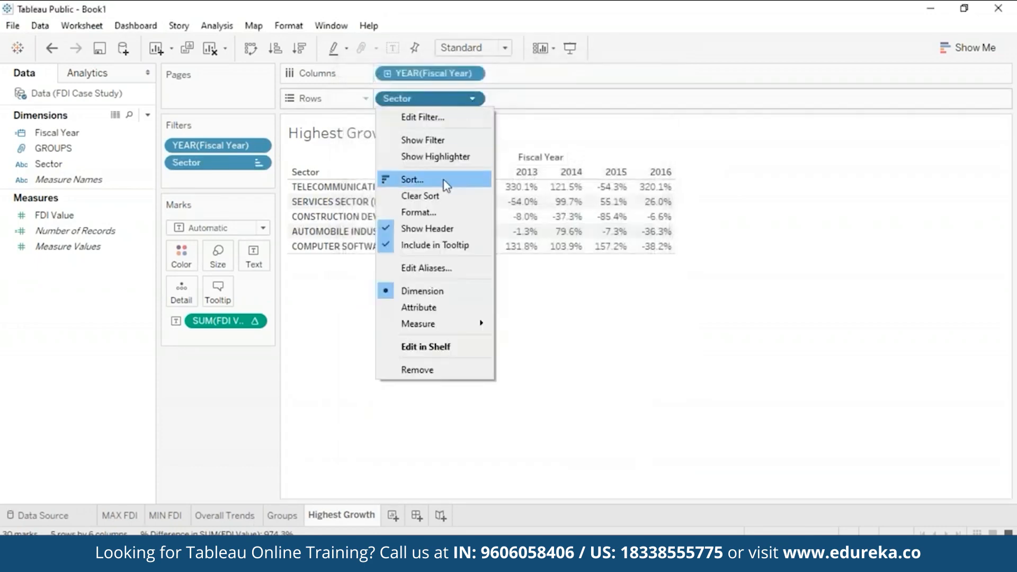
click(445, 181)
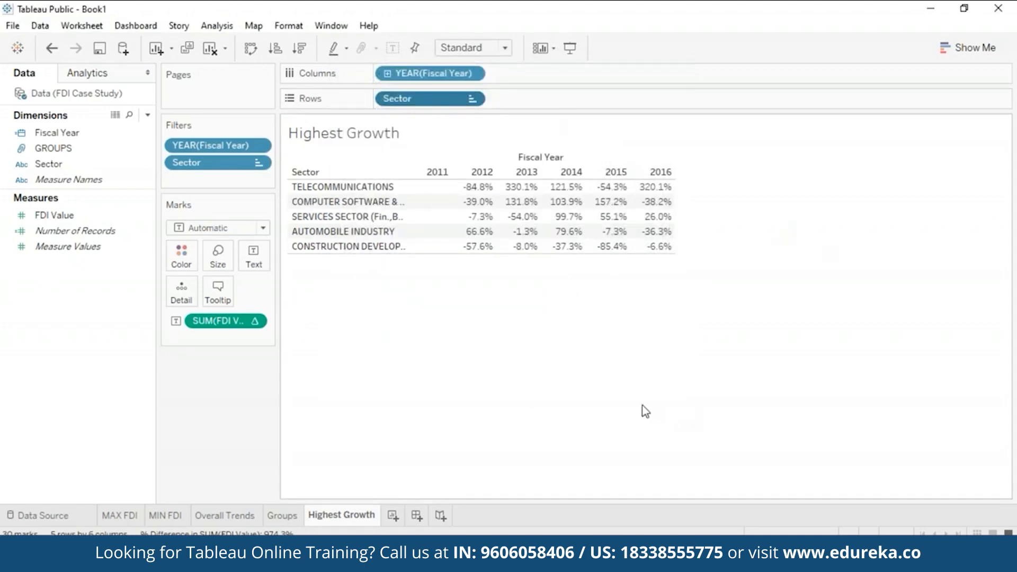
Duplicate the Highest Growth worksheet and rename the copy as Highest Decline
right_click(351, 517)
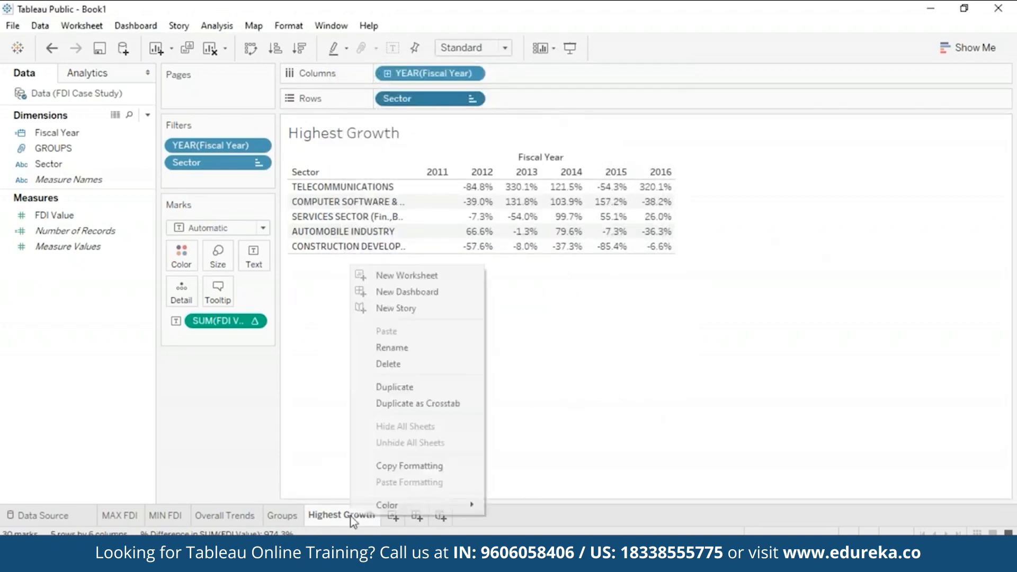
click(434, 396)
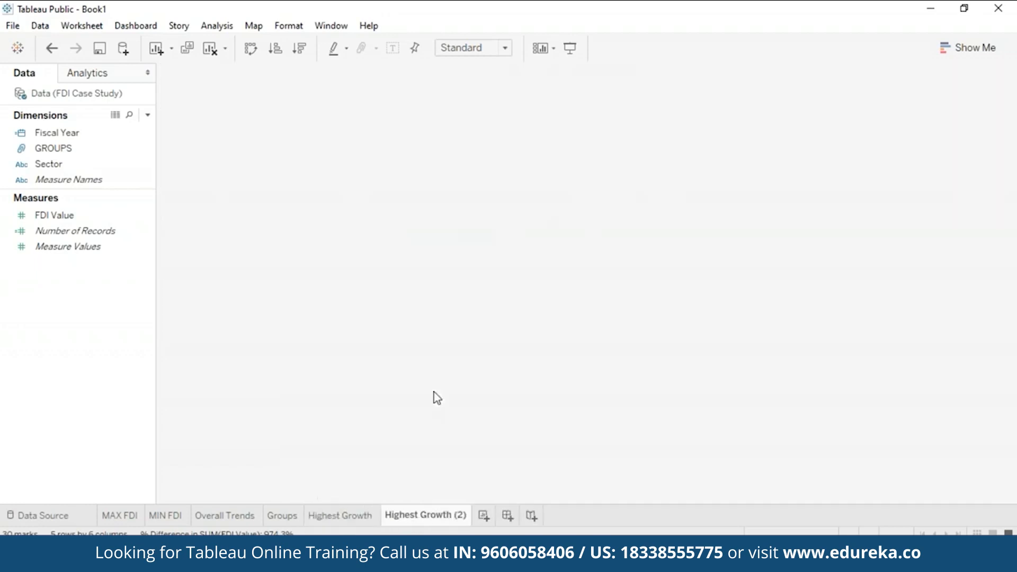
right_click(432, 515)
click(498, 348)
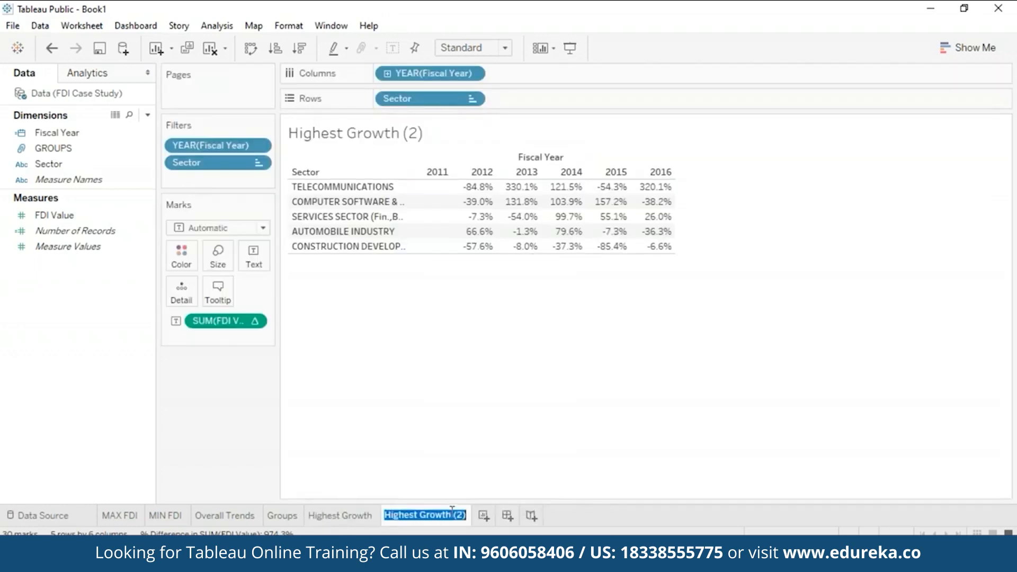
text(Highest Decline)
key(Return)
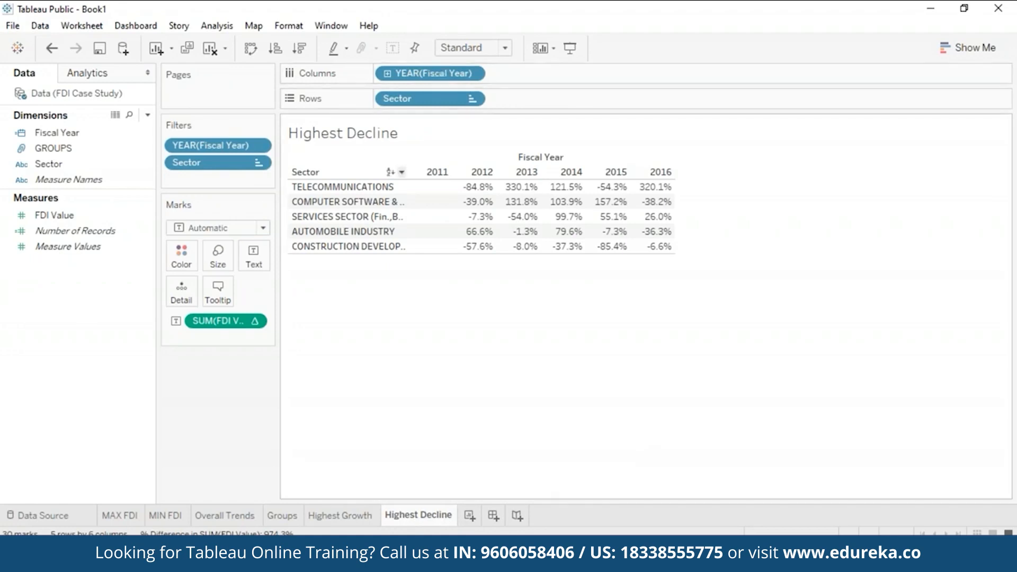
Change the Sector filter on Highest Decline to the bottom 5 by sum of FDI Value
click(258, 163)
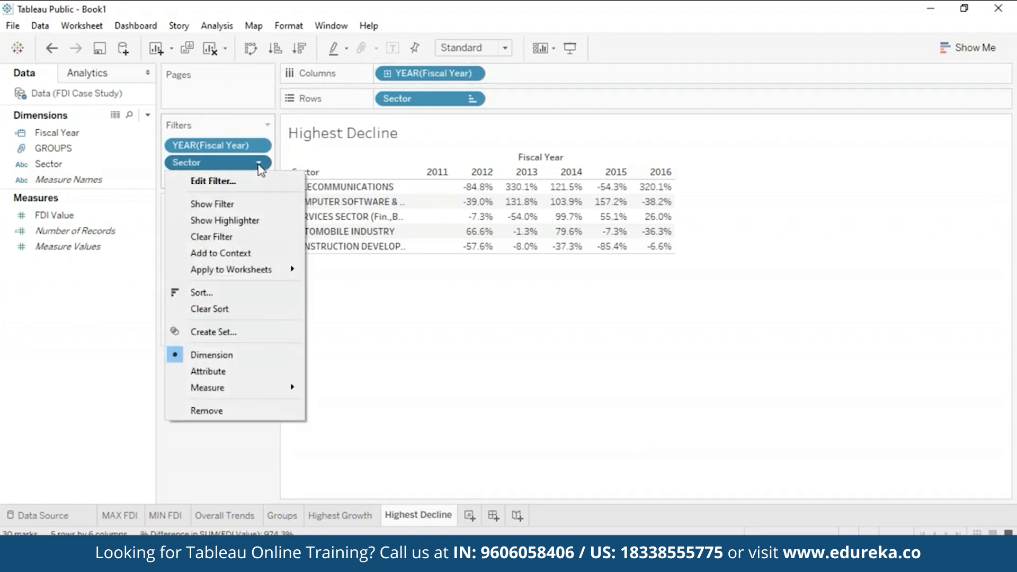
click(260, 182)
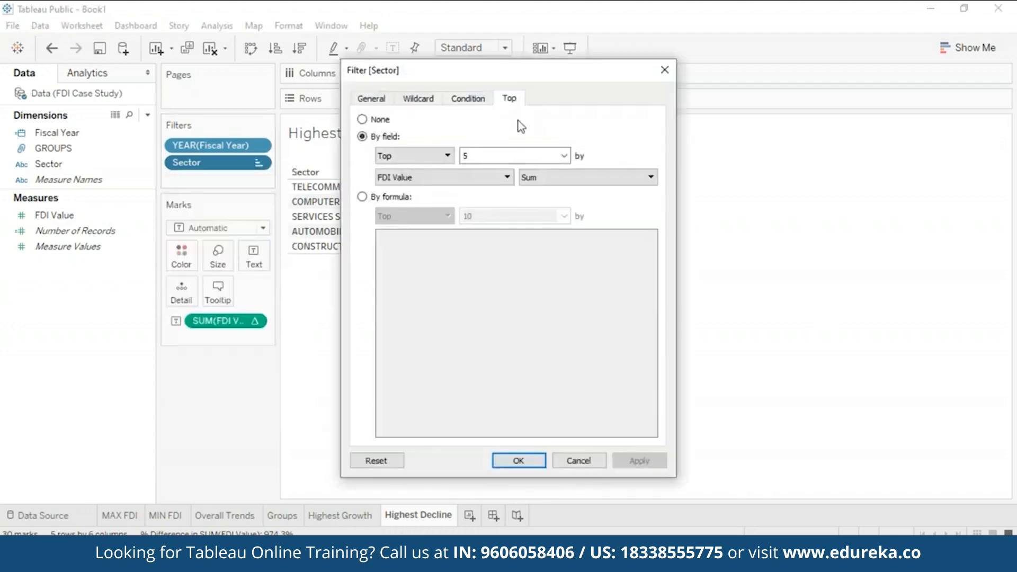
click(443, 156)
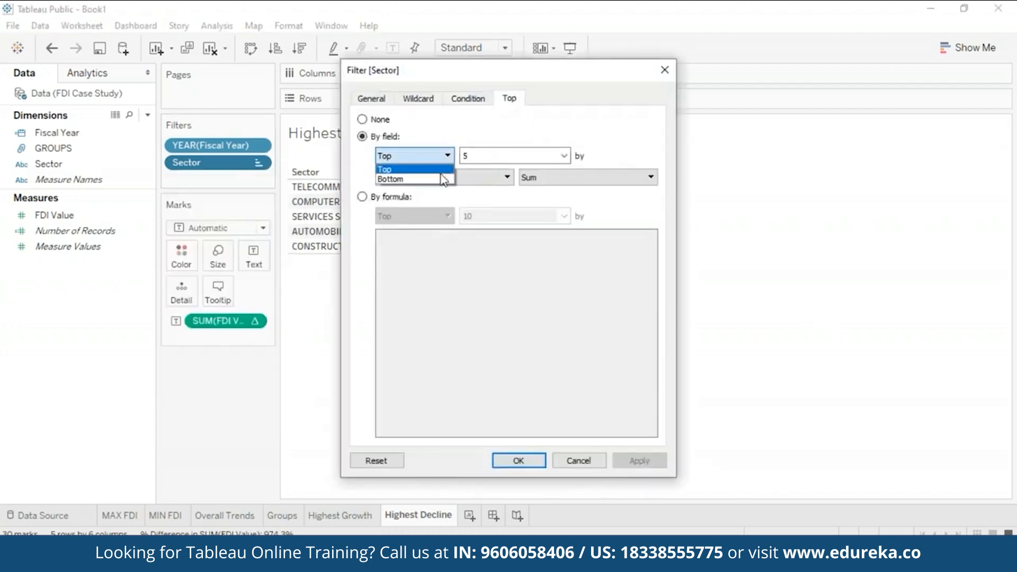
click(444, 180)
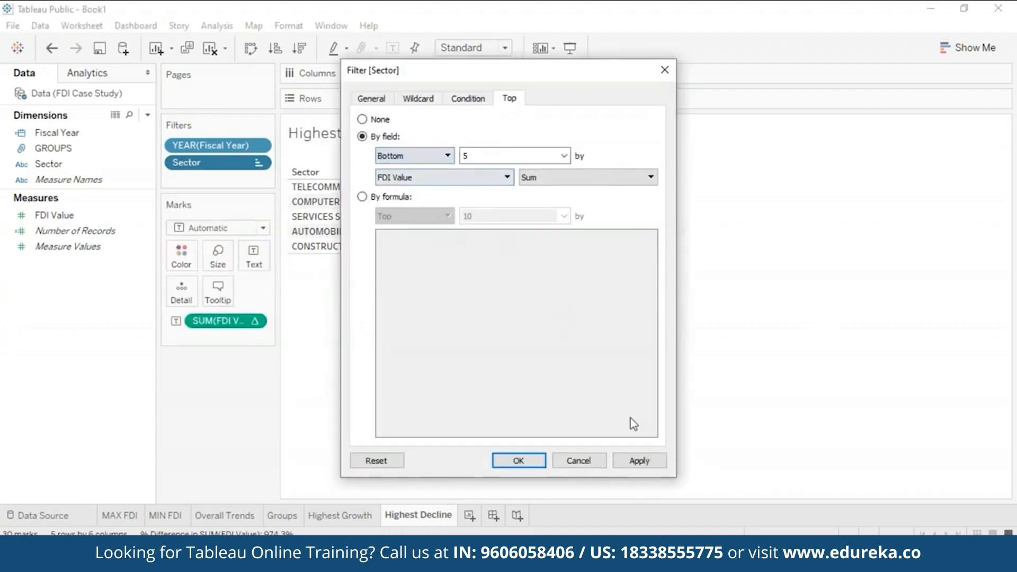
click(634, 461)
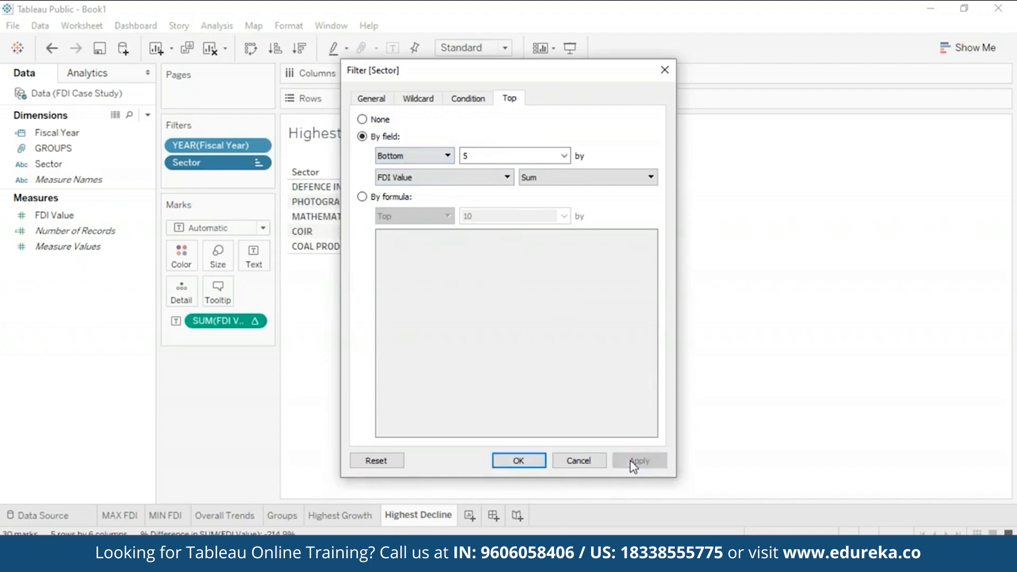
click(526, 462)
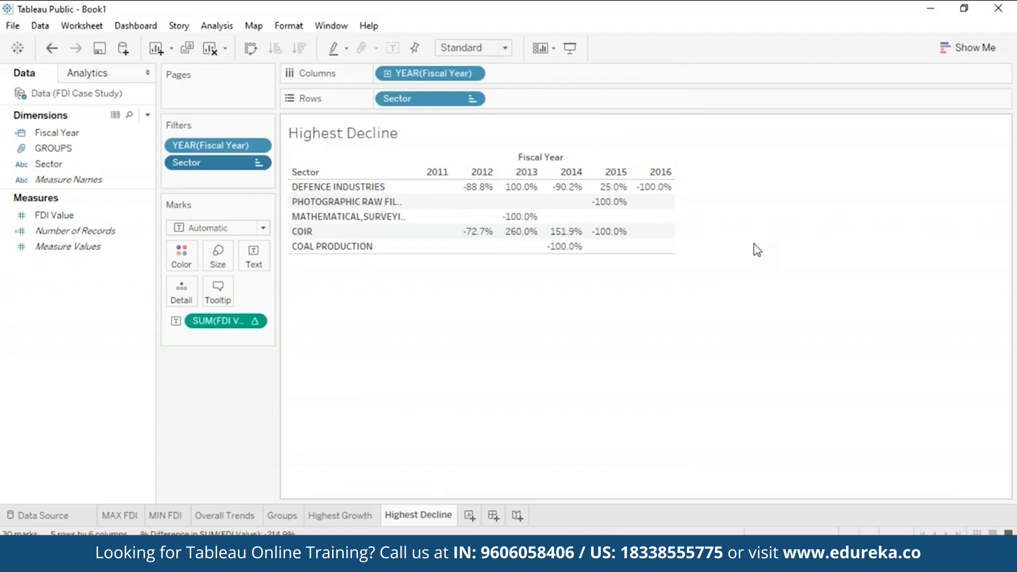
Compare the year-on-year percentages in the Highest Growth and Highest Decline worksheets
mouse_move(418, 202)
click(340, 516)
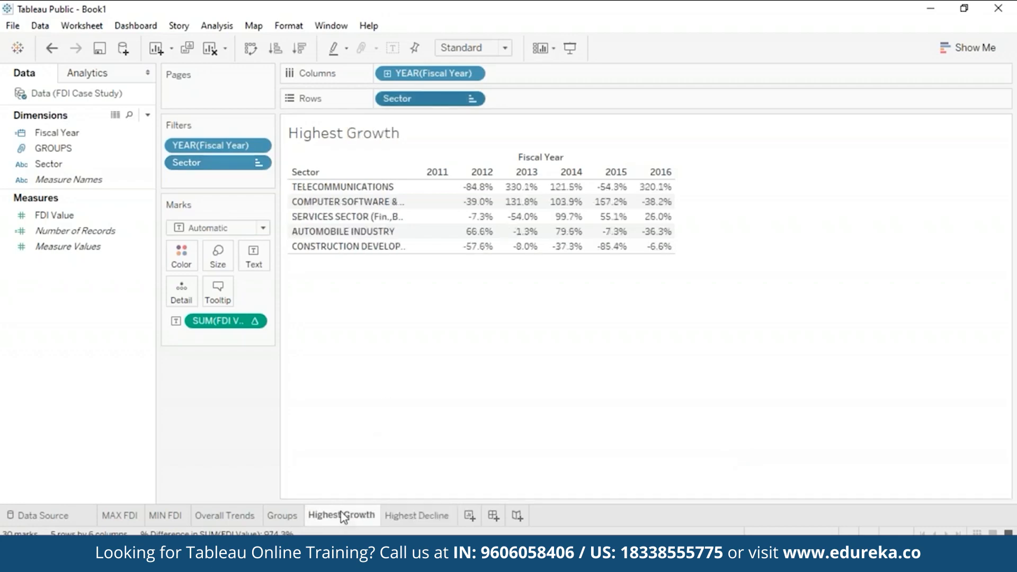
click(415, 517)
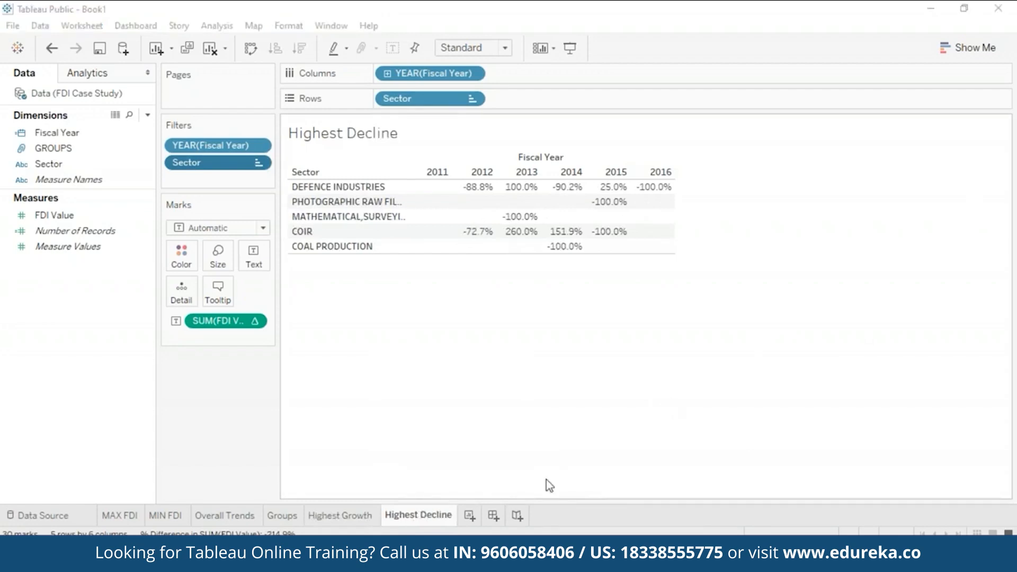
Add two new worksheets and rename Sheet 7 as Variation
click(470, 516)
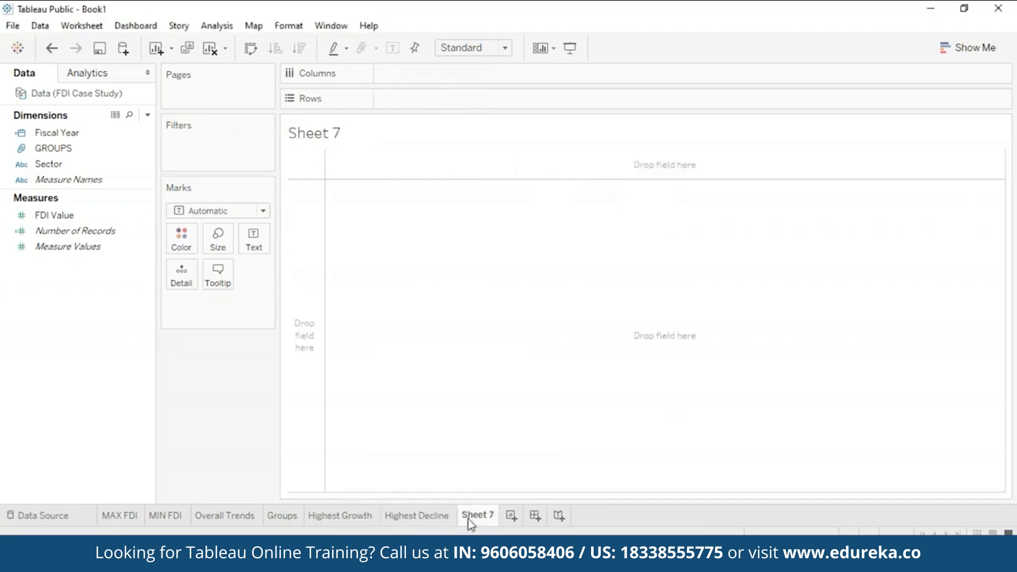
right_click(469, 518)
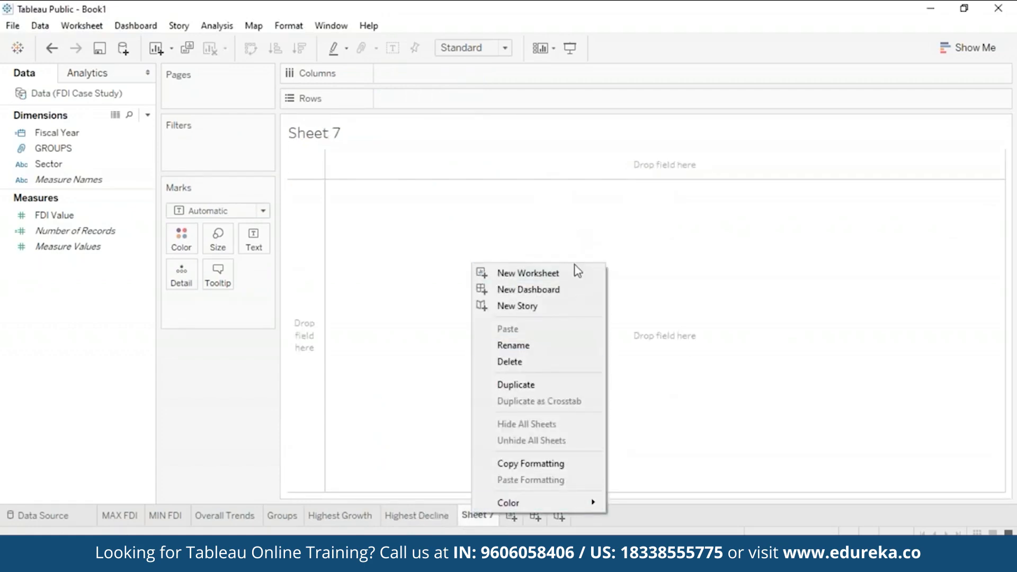
click(576, 268)
right_click(479, 517)
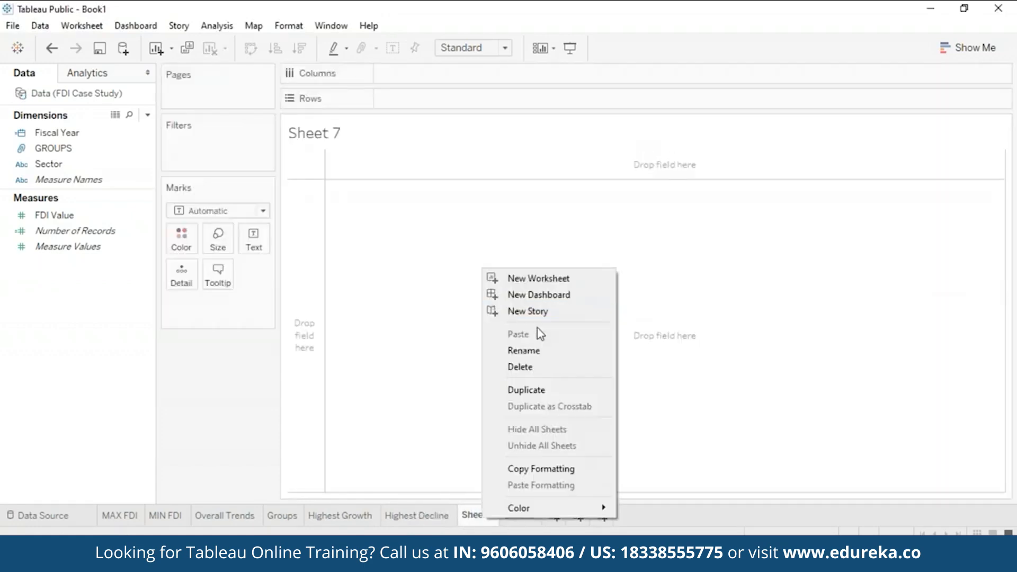
click(537, 344)
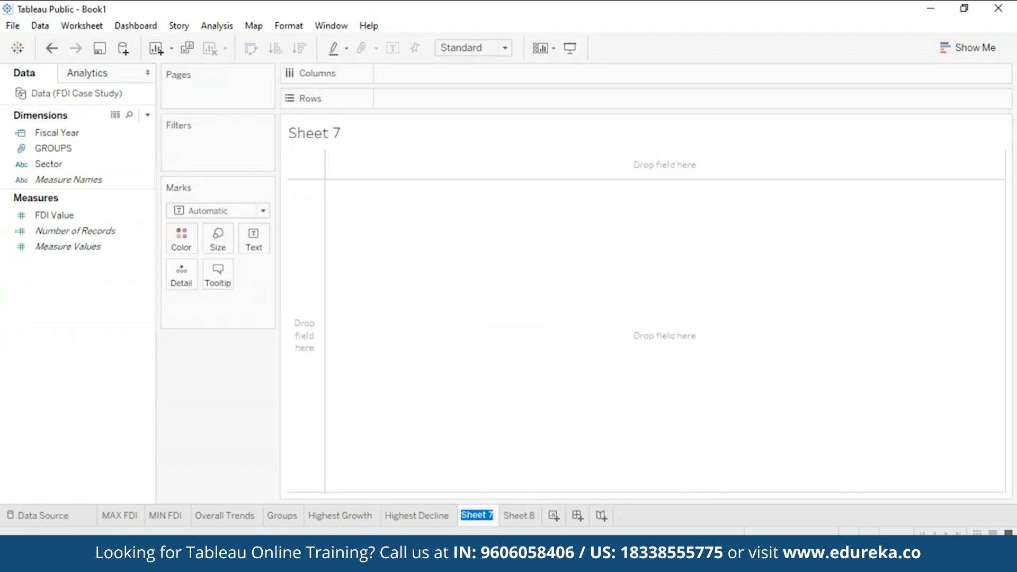
text(M)
key(BackSpace)
text(Variation)
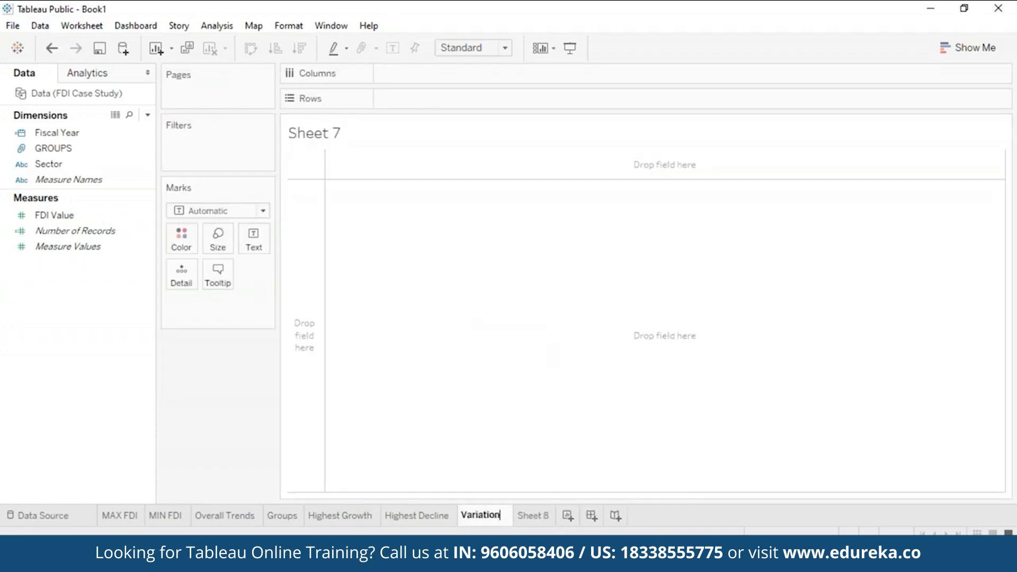
key(Return)
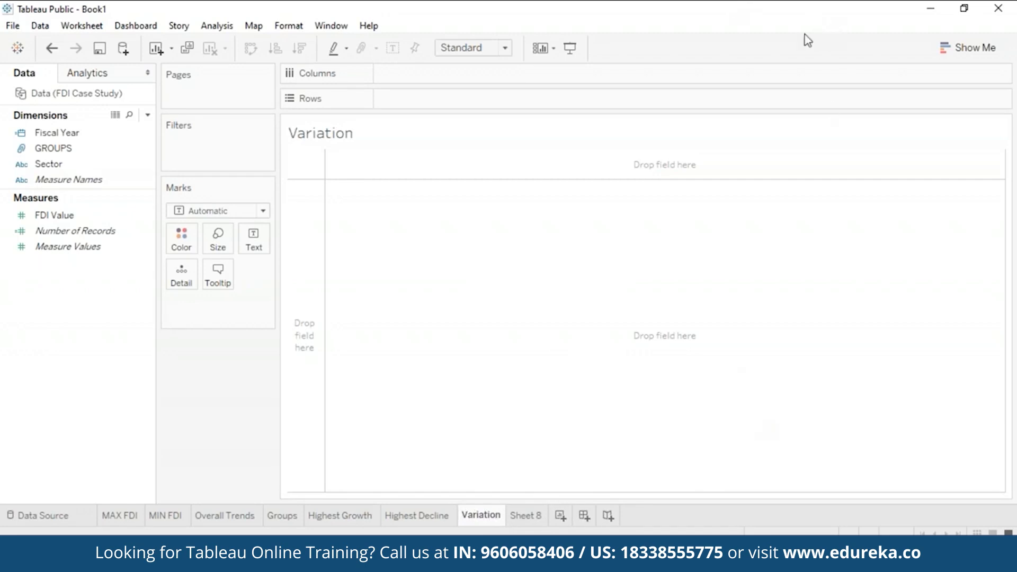
key(alt+Tab)
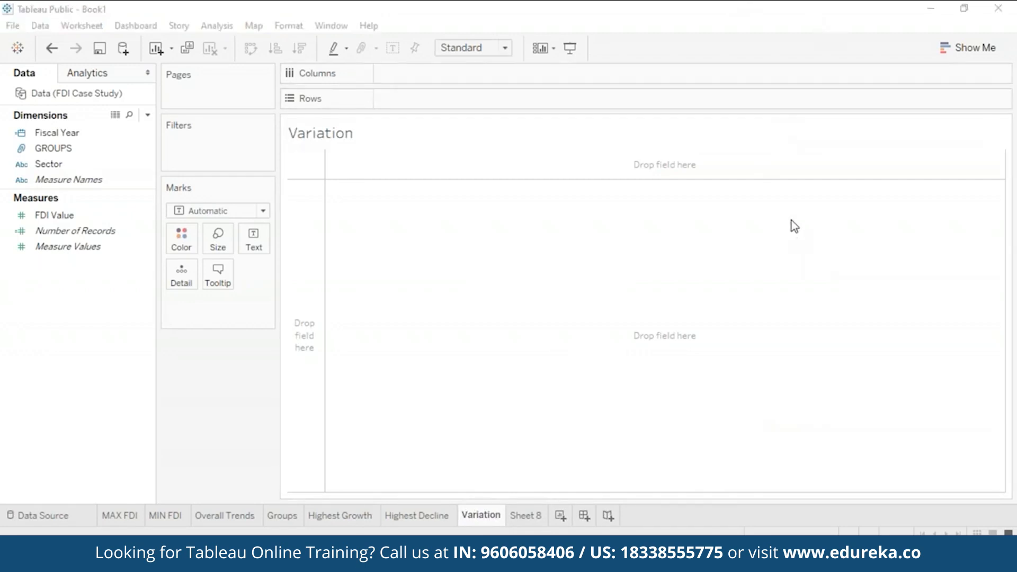
Build a box-and-whisker plot on the Variation worksheet from Sector and the sum of FDI Value
click(957, 48)
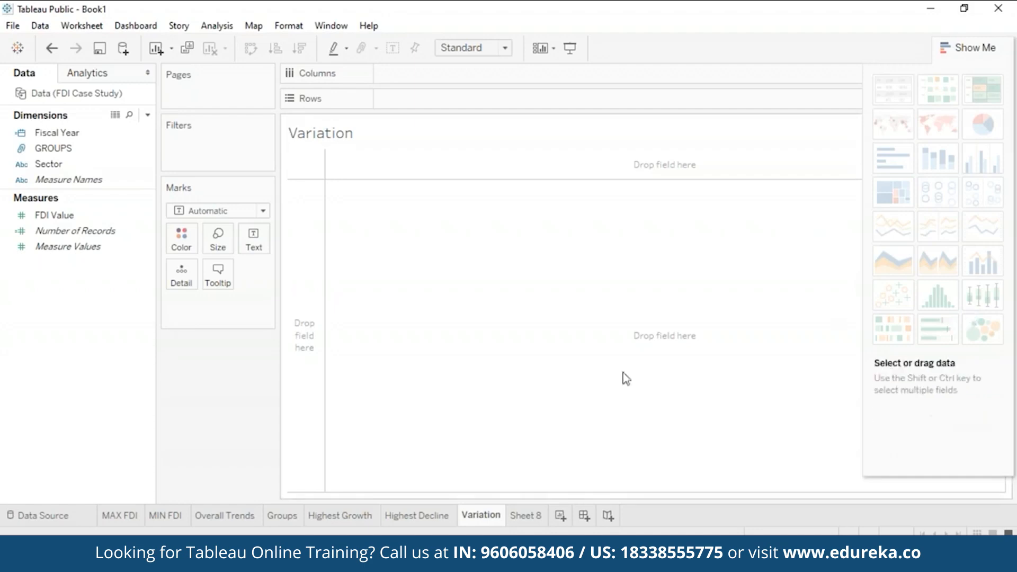
click(111, 167)
drag(111, 167, 454, 77)
click(140, 235)
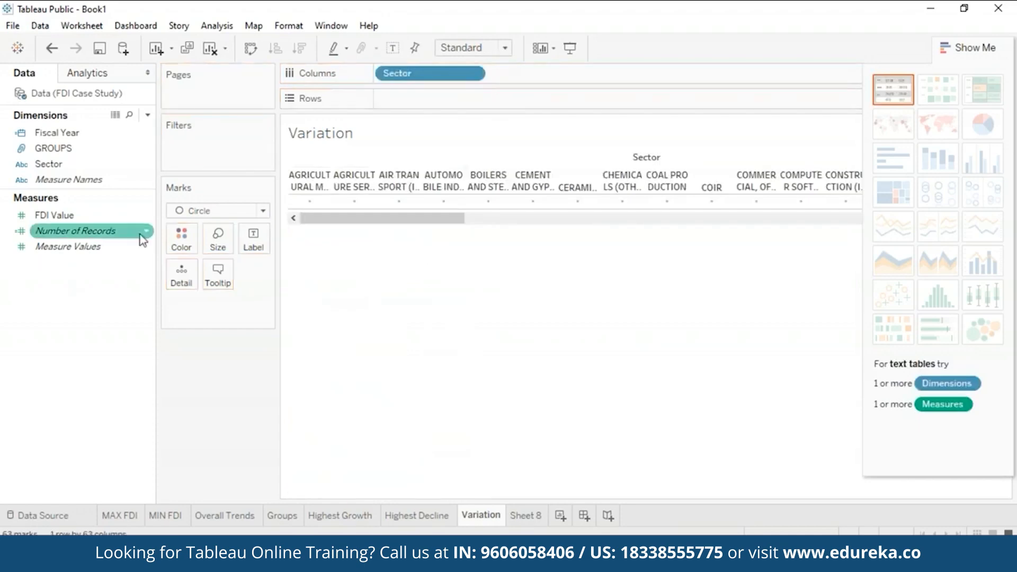
click(83, 217)
drag(84, 218, 431, 104)
click(31, 248)
mouse_move(54, 215)
mouse_down()
mouse_move(410, 71)
mouse_move(418, 101)
mouse_up()
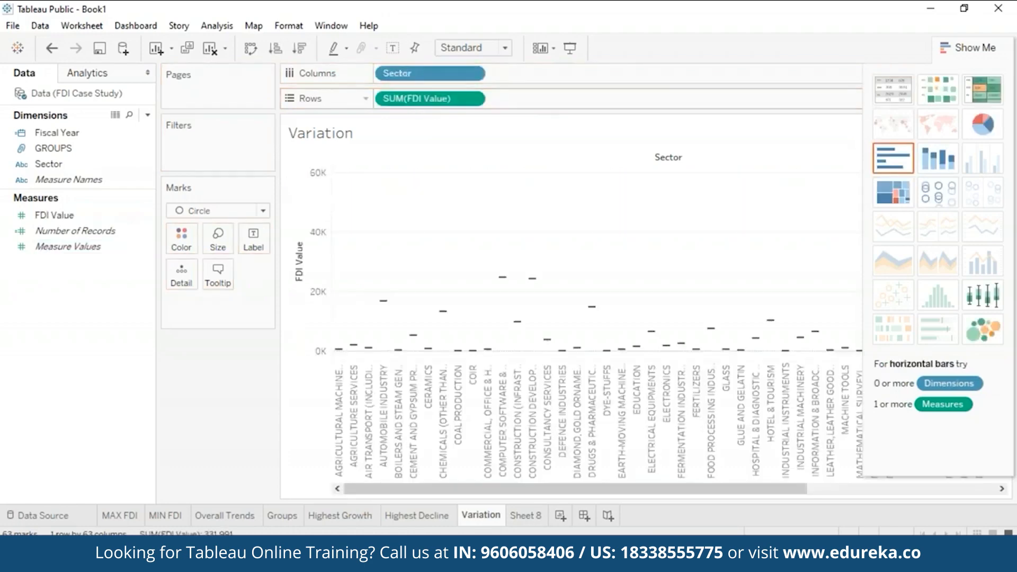
click(983, 302)
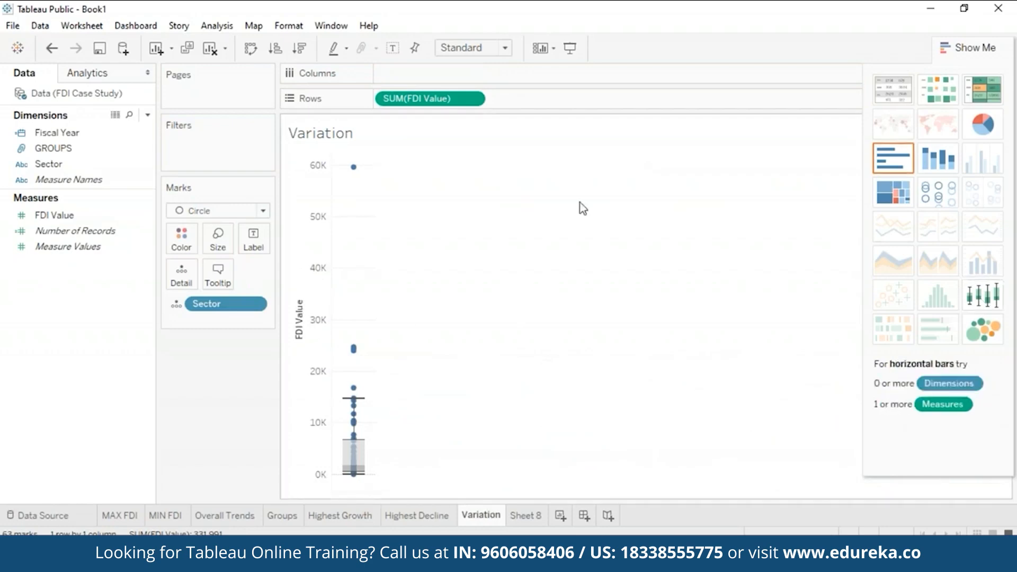
Turn off measure aggregation and lay out the box plots with FDI Value on columns and Sector on rows
click(217, 26)
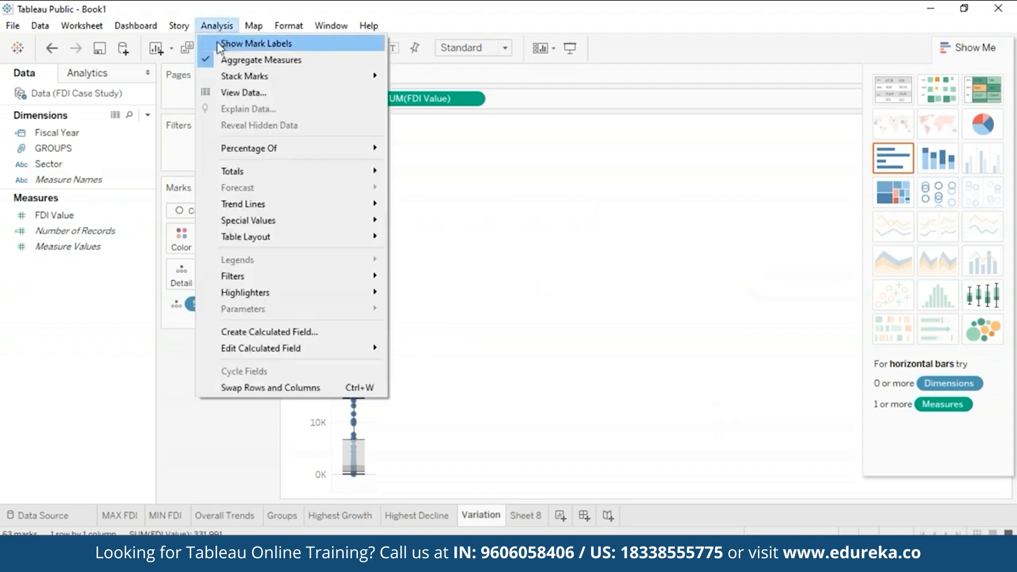
click(212, 60)
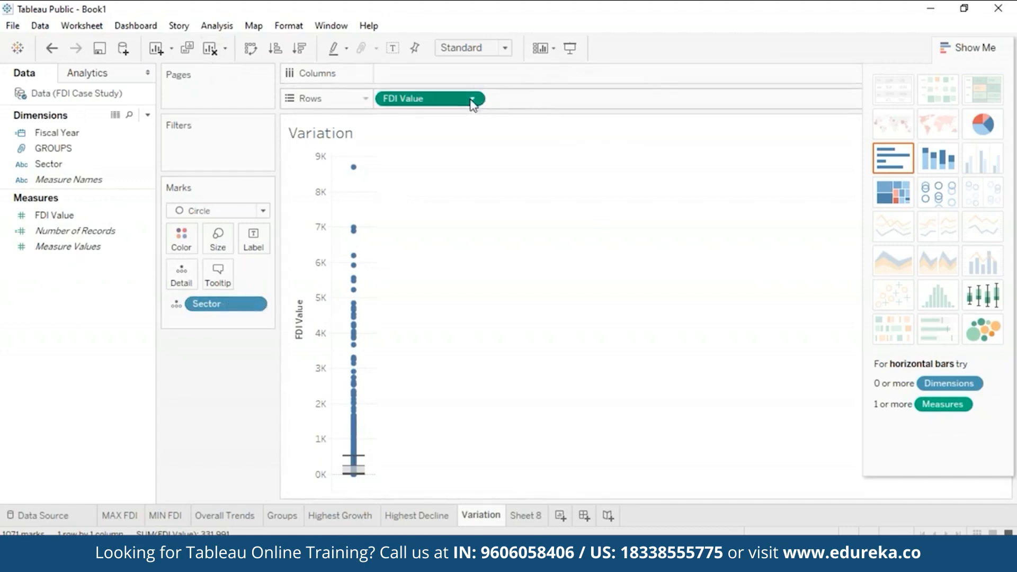
drag(455, 99, 403, 73)
drag(211, 303, 420, 103)
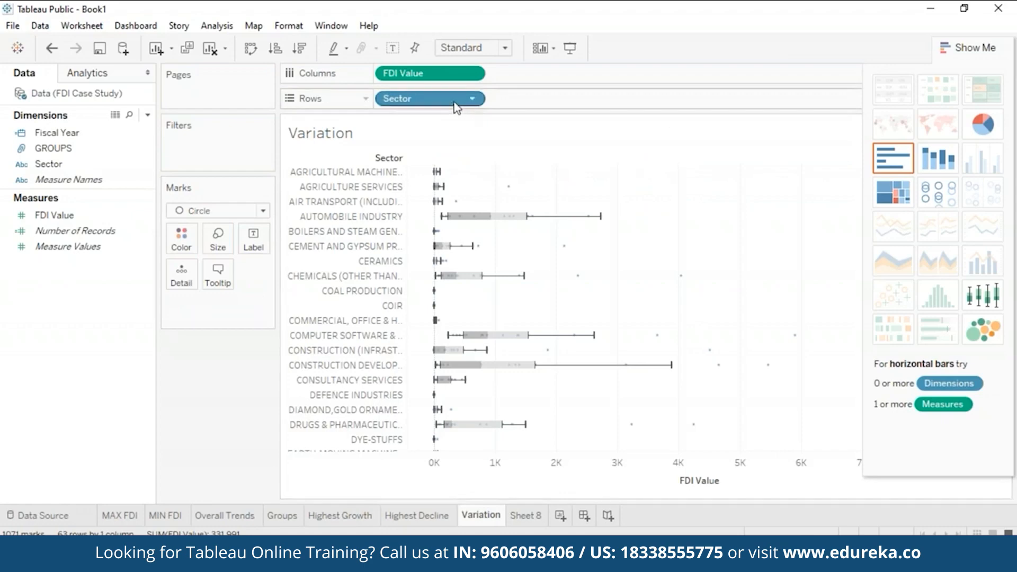
Swap the rows and columns of the box plots and sort the sectors in descending order of FDI Value
key(ctrl+w)
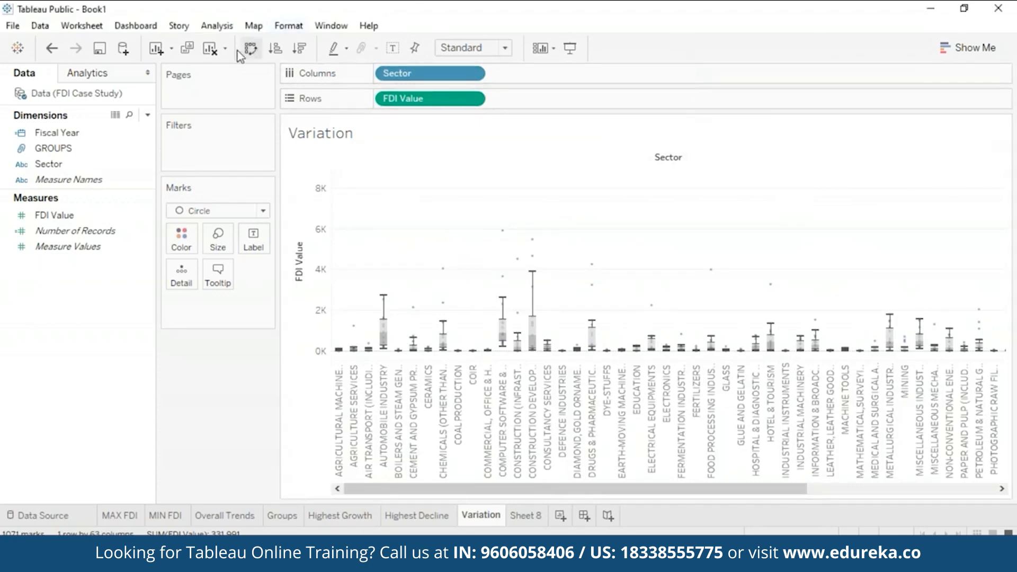
click(300, 48)
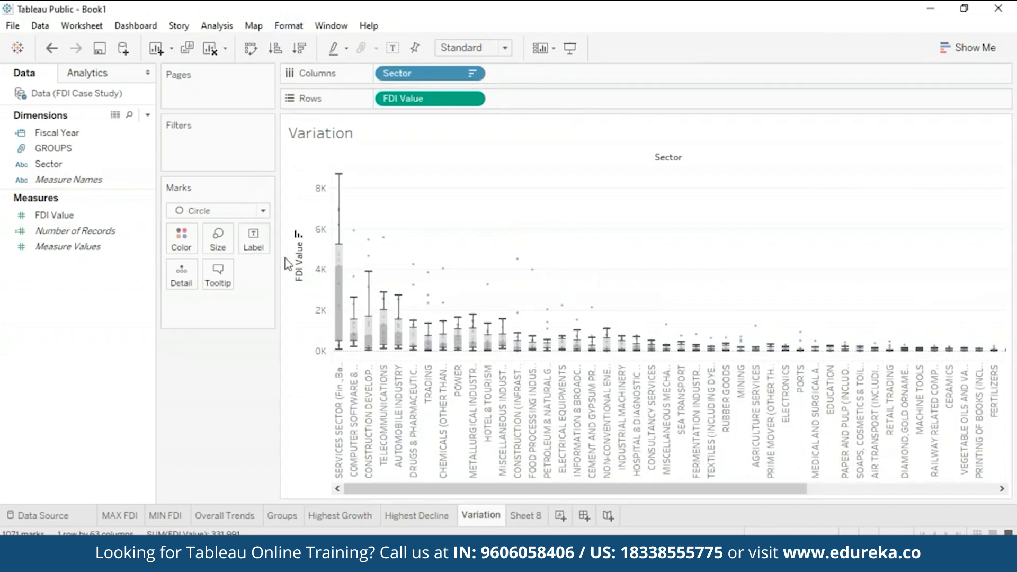
Examine the whiskers, hinges and spread of the box plots across all sectors on the Variation worksheet
mouse_move(342, 257)
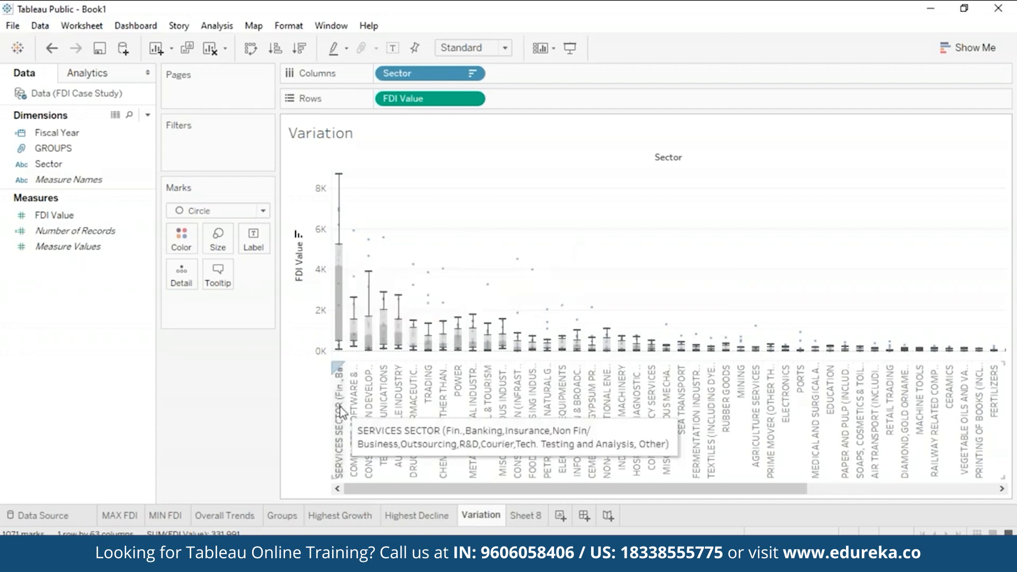
mouse_move(352, 343)
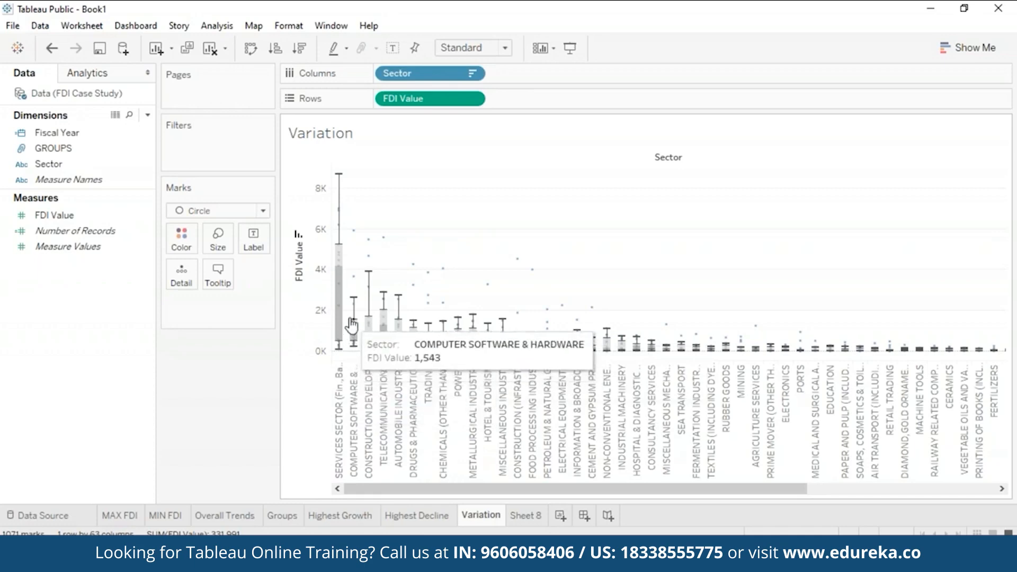
mouse_move(354, 303)
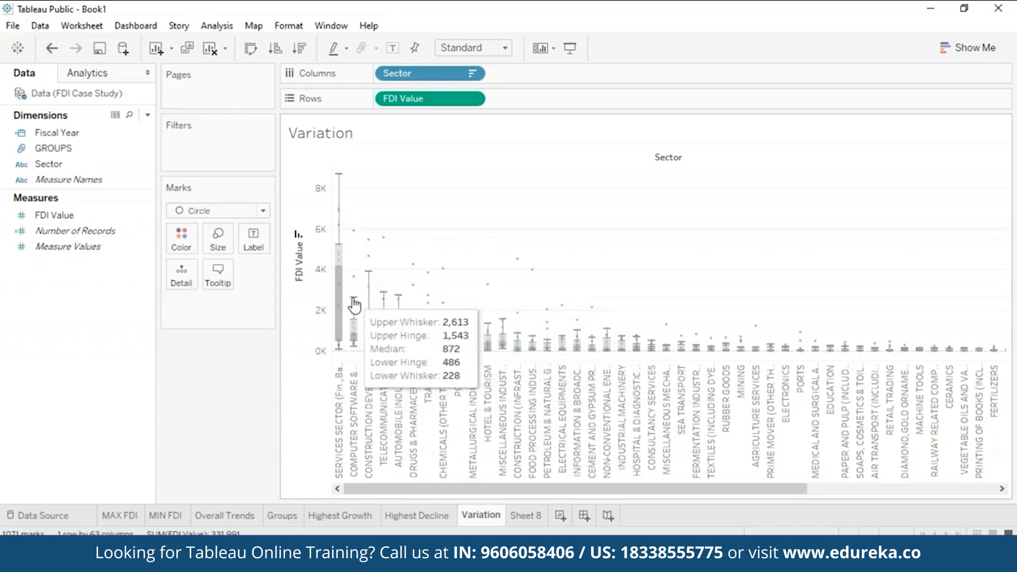
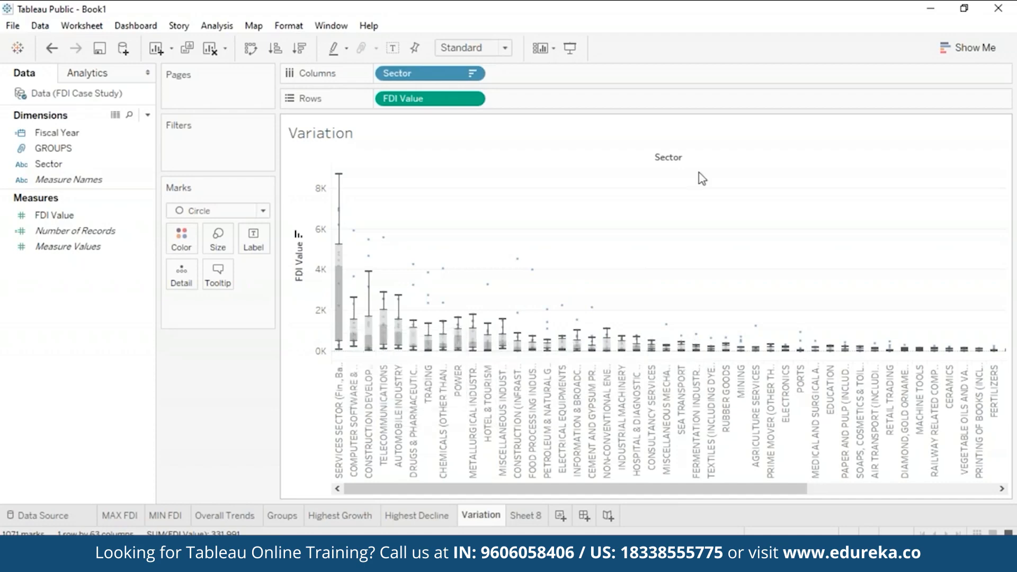
drag(800, 488, 1013, 486)
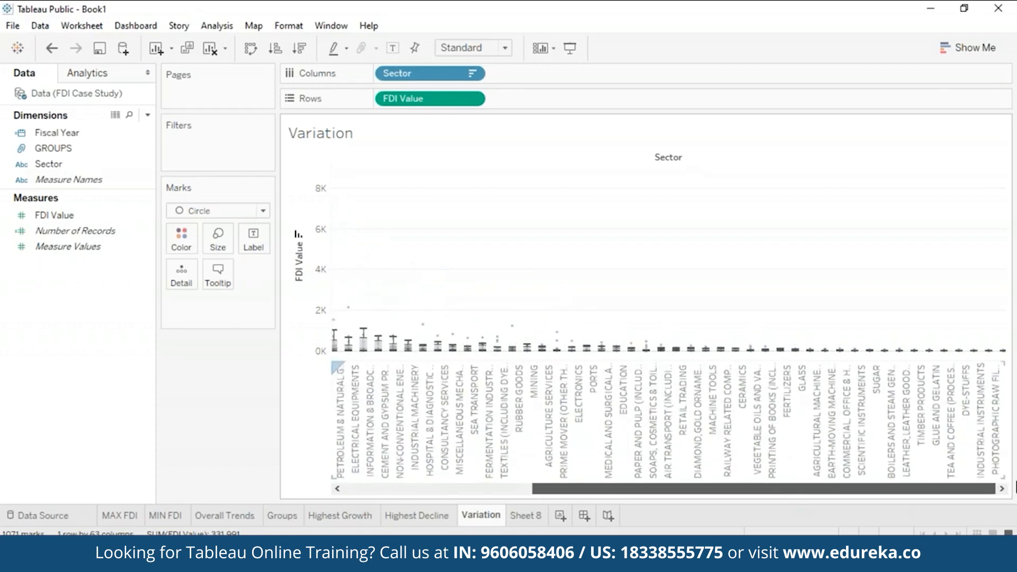
click(1000, 205)
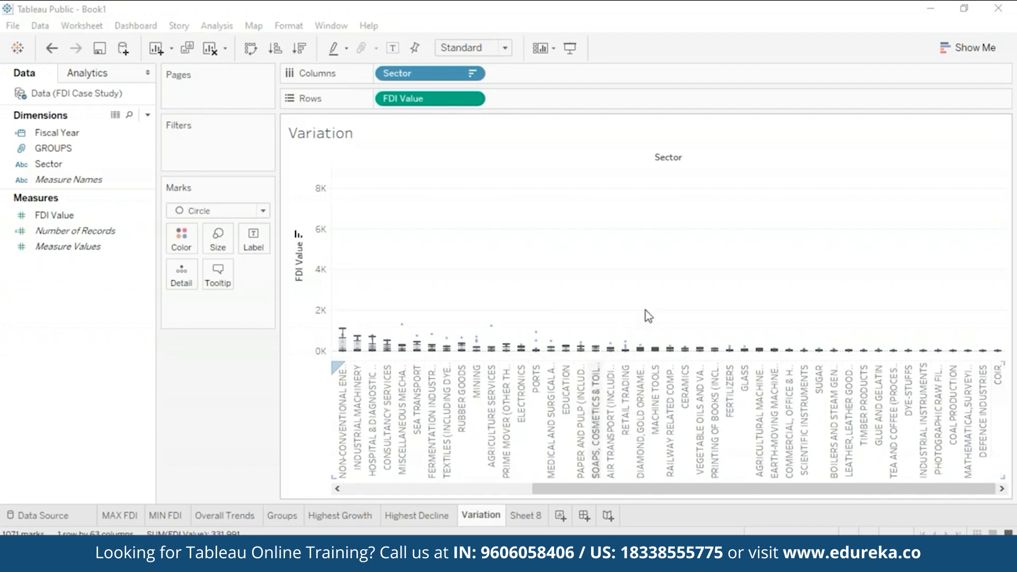
drag(588, 487, 357, 488)
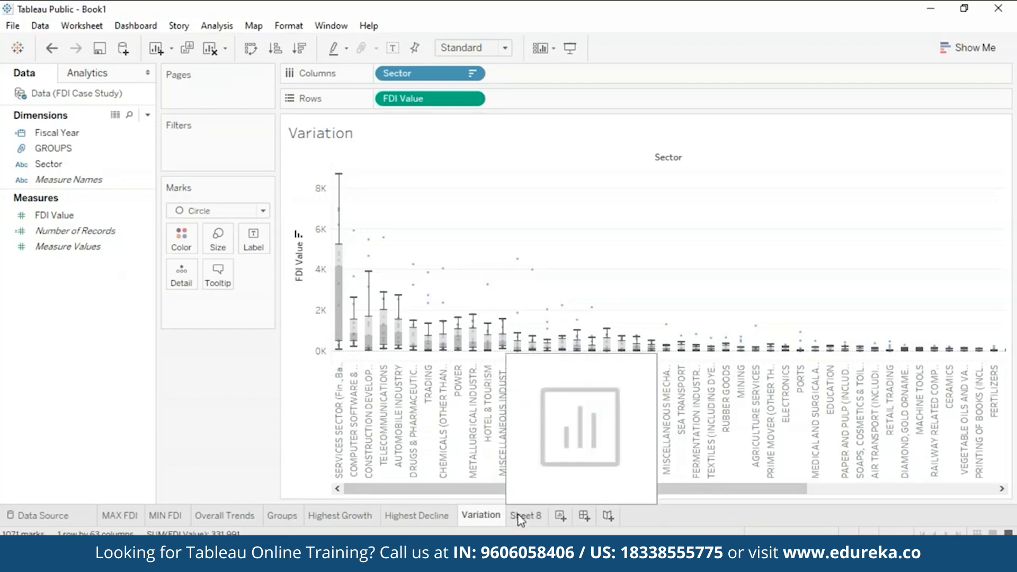
Rename Sheet 8 as Proportion of FDI
click(519, 515)
right_click(520, 515)
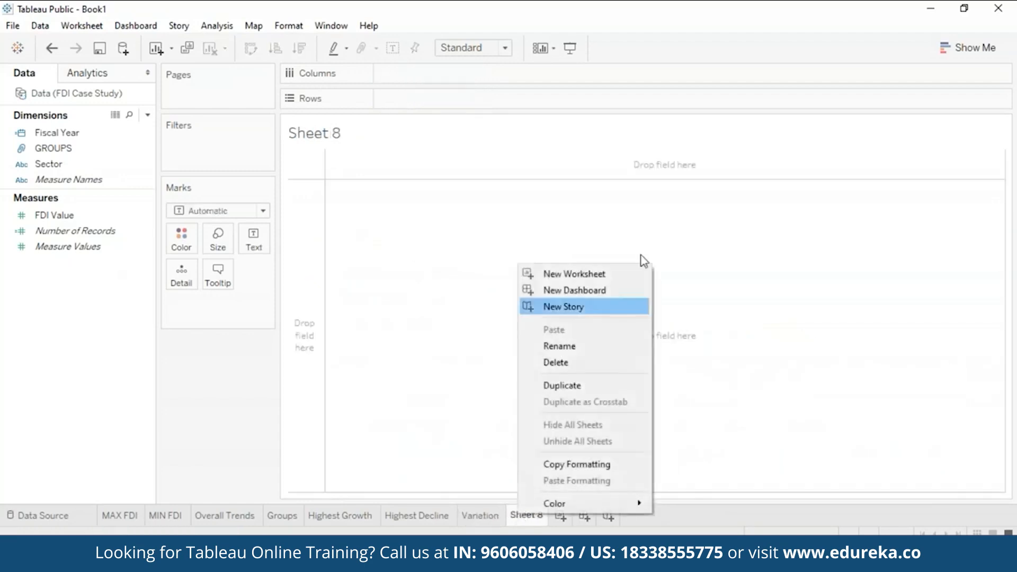
click(618, 347)
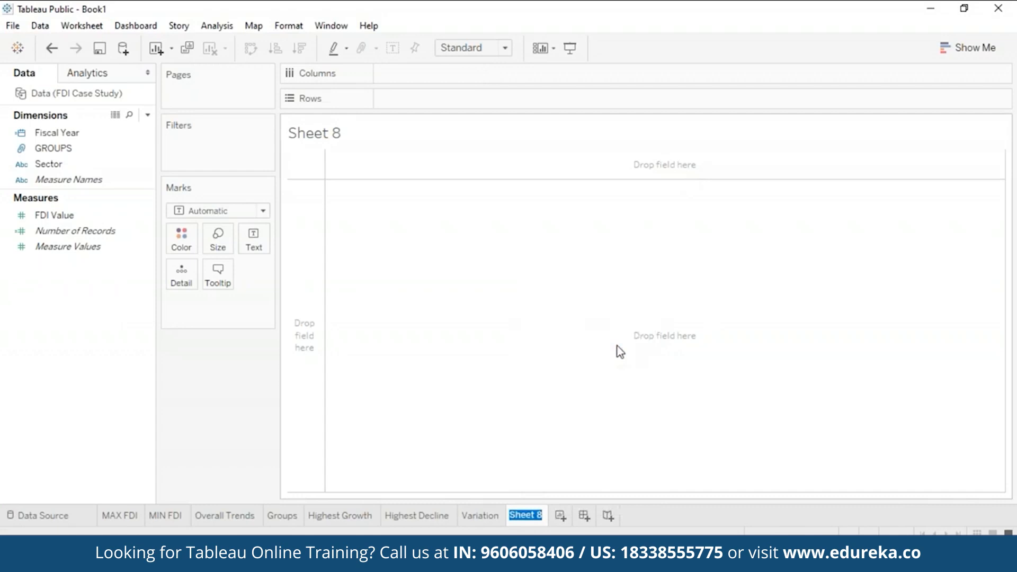
text(Proportion of FDI)
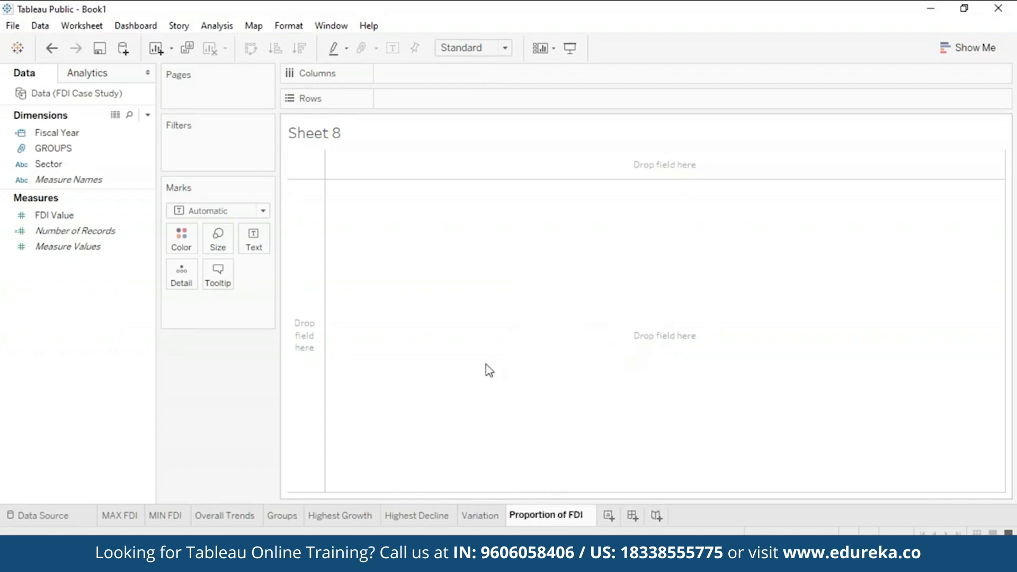
key(Return)
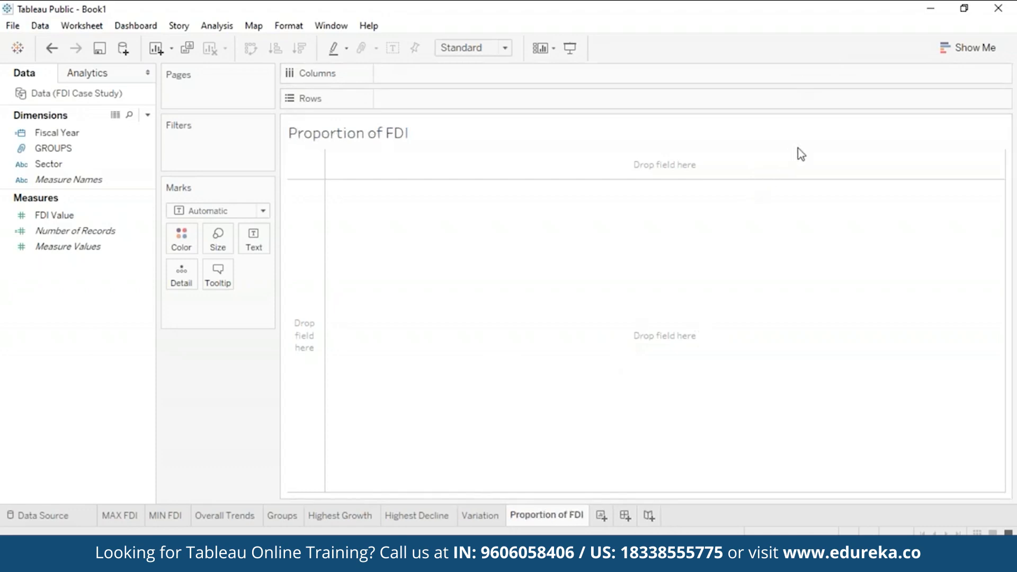
Build a treemap of Sector sized and coloured by the sum of FDI Value on Proportion of FDI
click(41, 180)
click(53, 165)
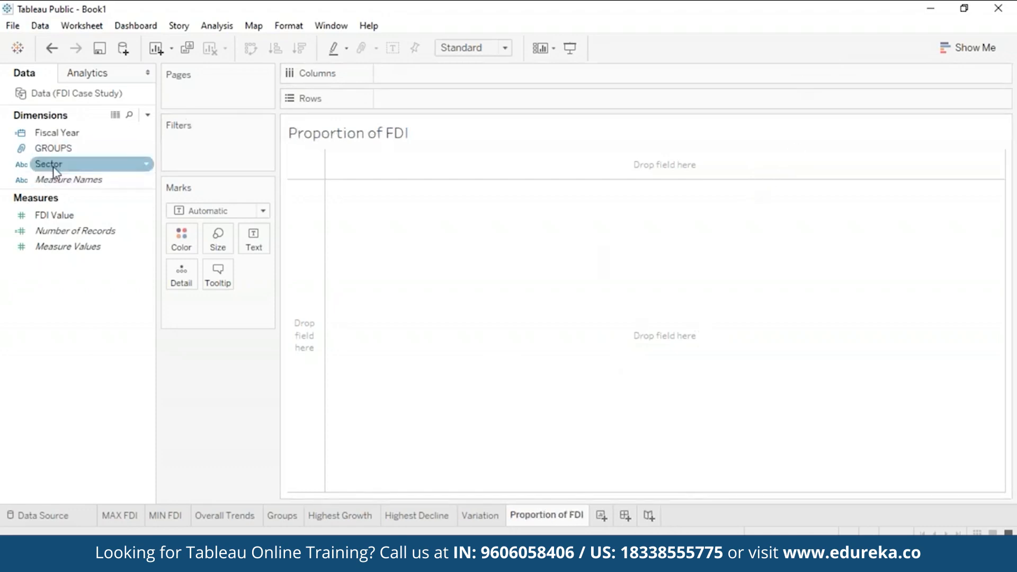
double_click(53, 168)
click(71, 216)
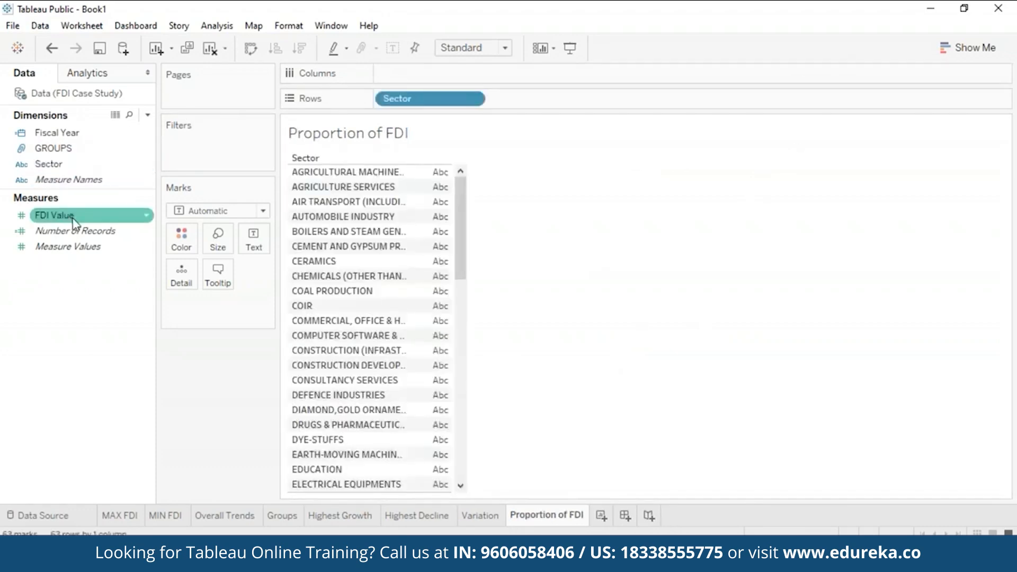
drag(82, 219, 569, 282)
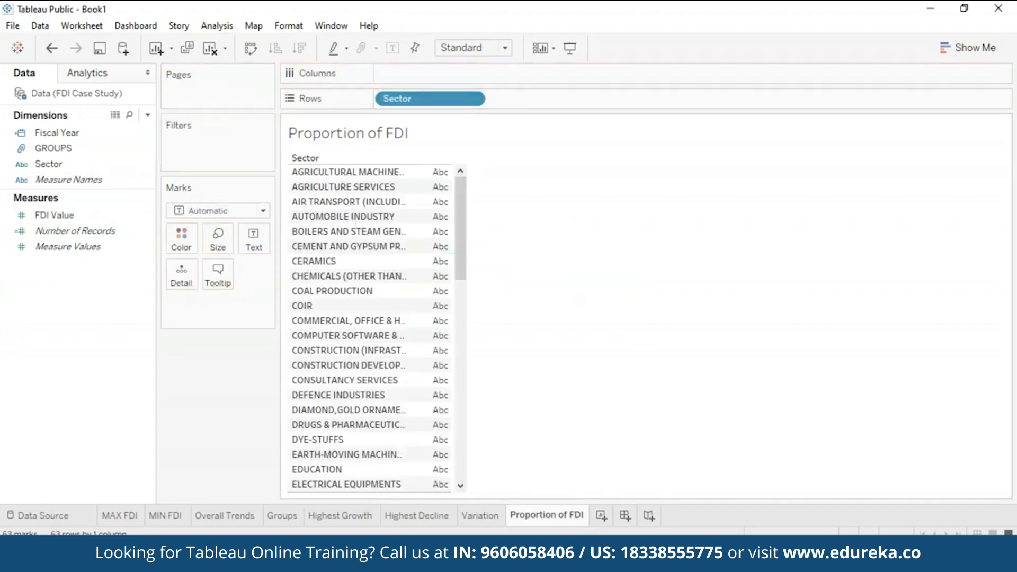
drag(38, 219, 396, 221)
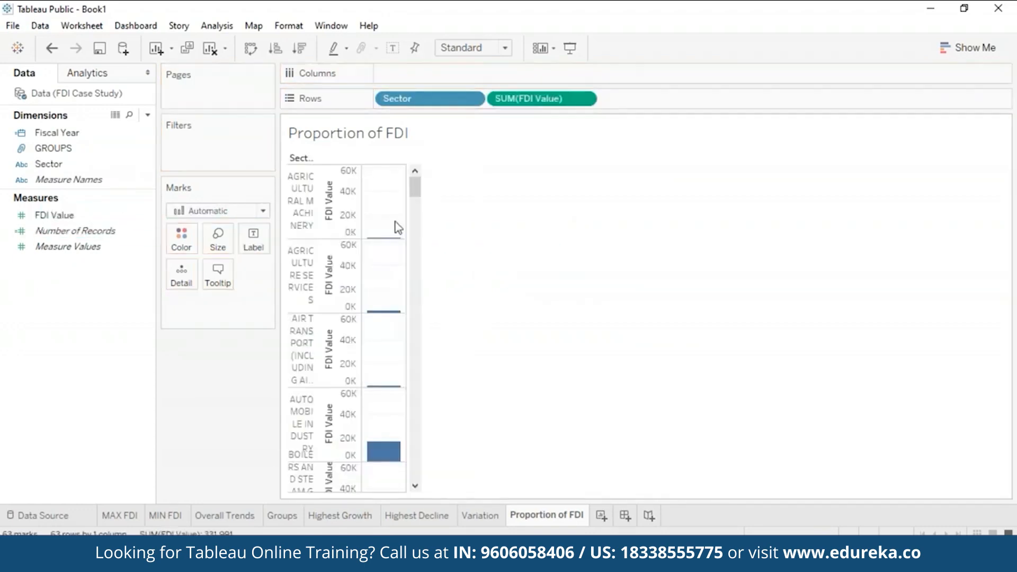
click(964, 56)
click(894, 200)
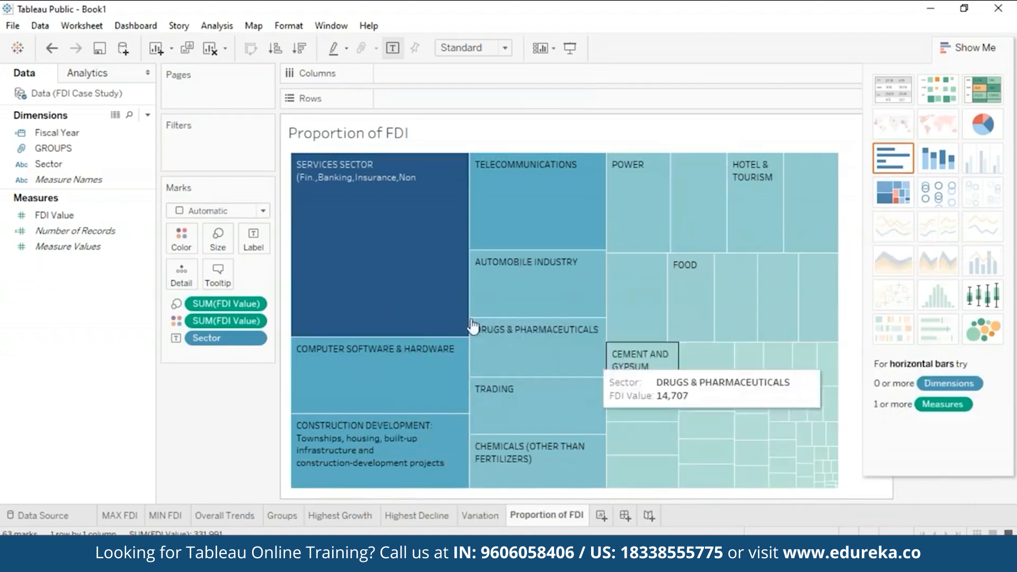
Add a Fiscal Year filter by year to the treemap and display its year checklist beside the view
drag(82, 133, 239, 139)
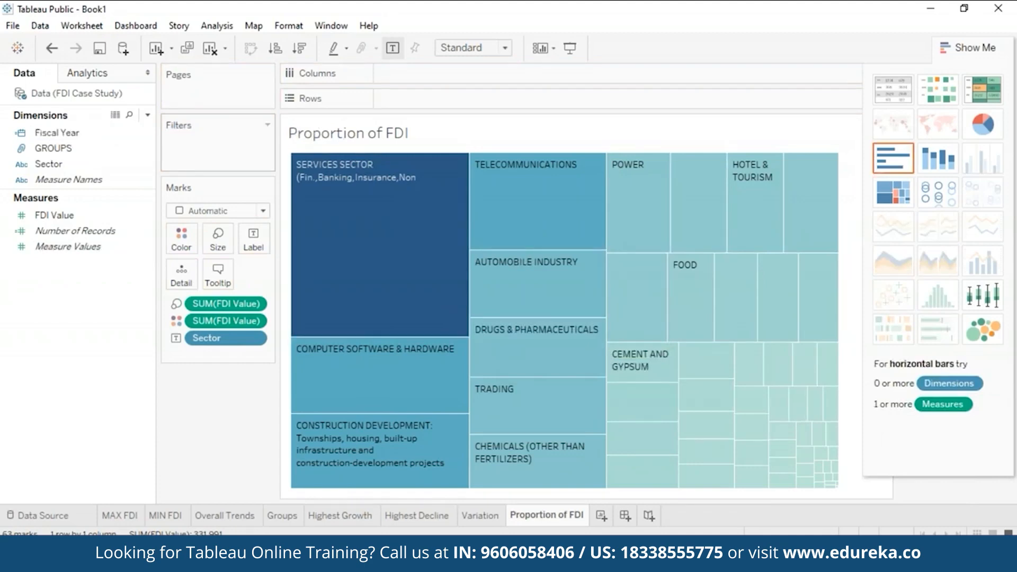
right_click(147, 132)
click(176, 157)
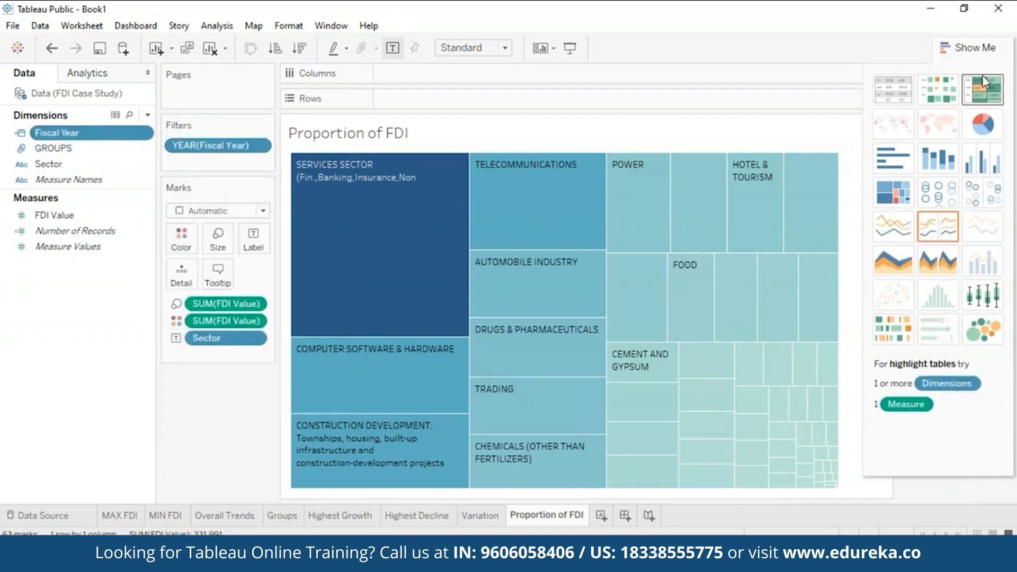
click(953, 47)
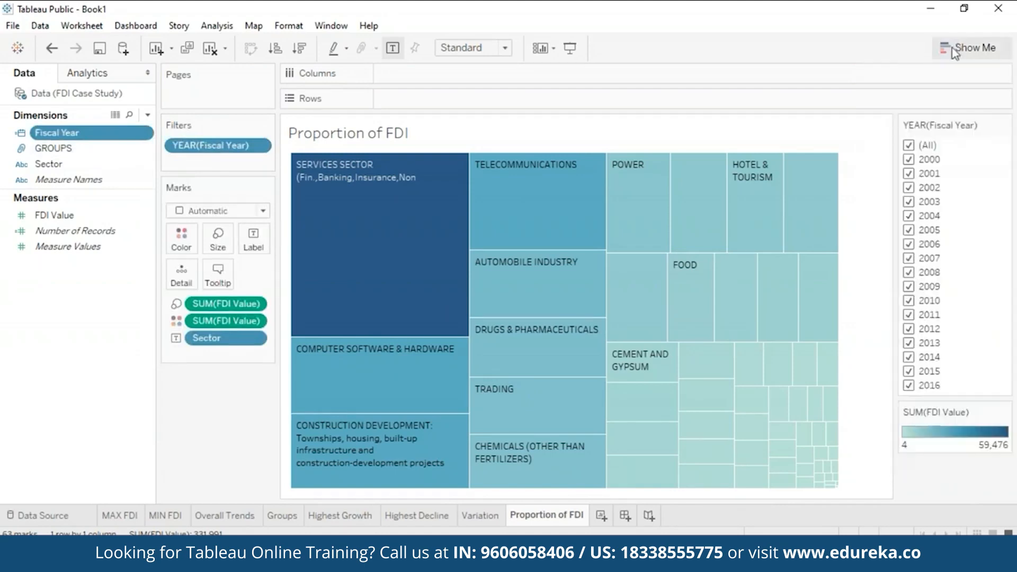
Clear all years in the Fiscal Year filter and check the treemap for 2000, 2002 and 2005, ending with only 2016 selected
click(909, 145)
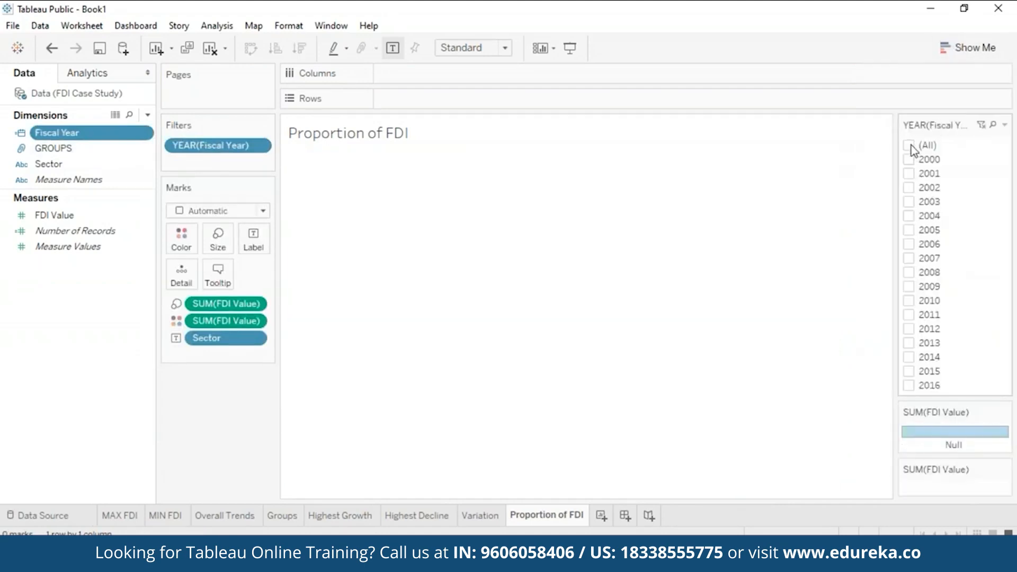
click(909, 160)
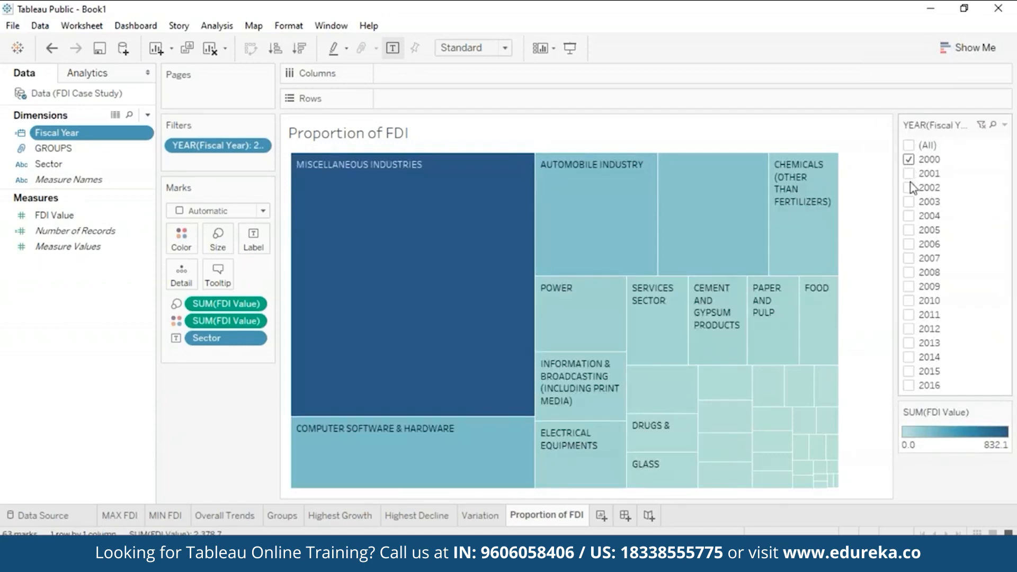
click(909, 189)
click(909, 160)
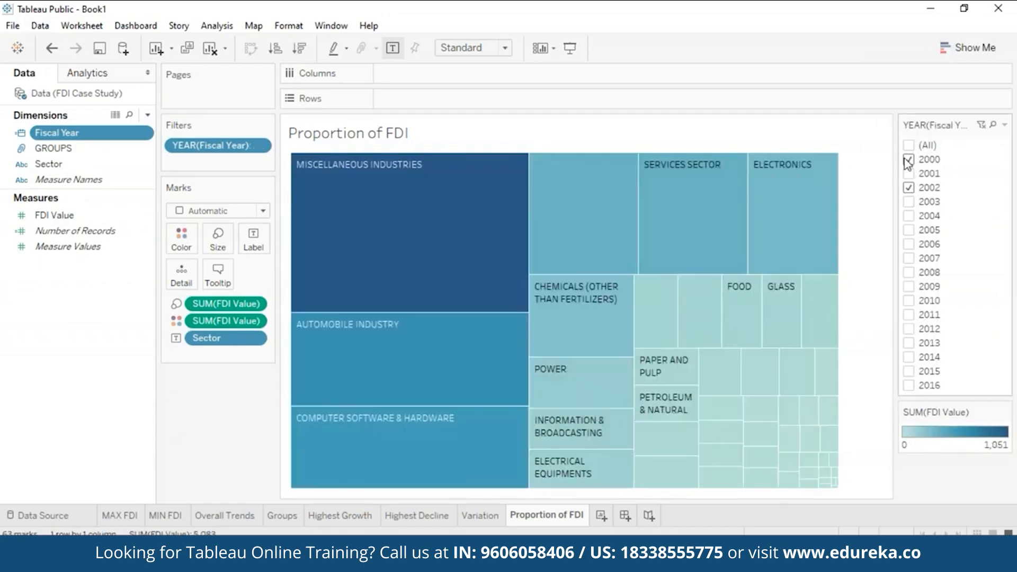
click(910, 188)
click(909, 231)
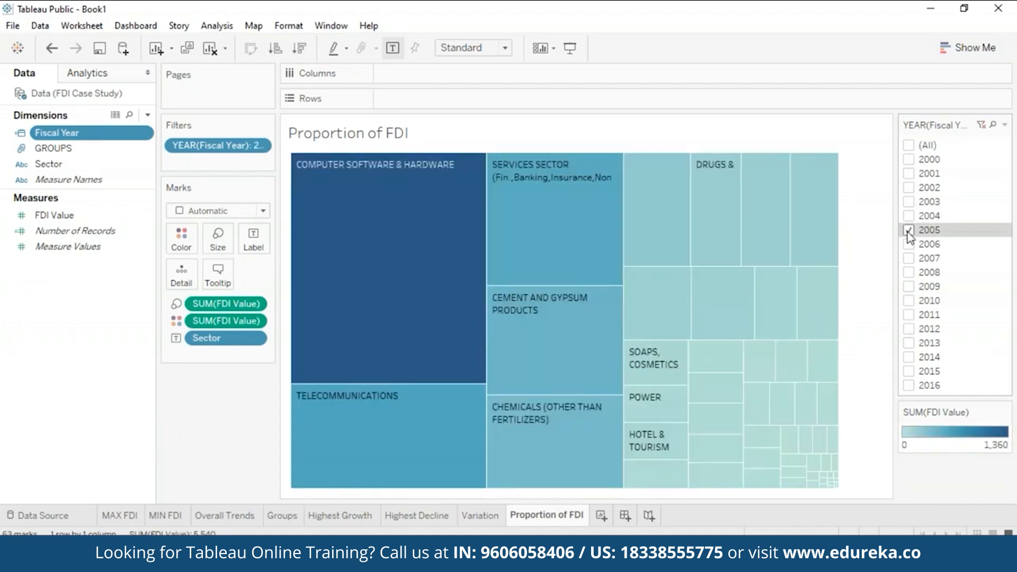
mouse_move(440, 307)
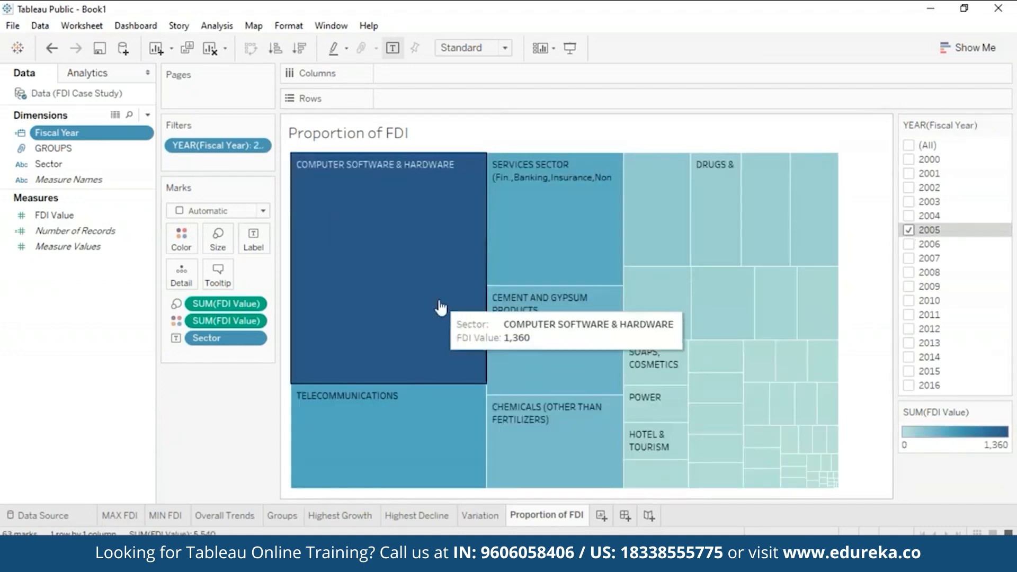
click(909, 231)
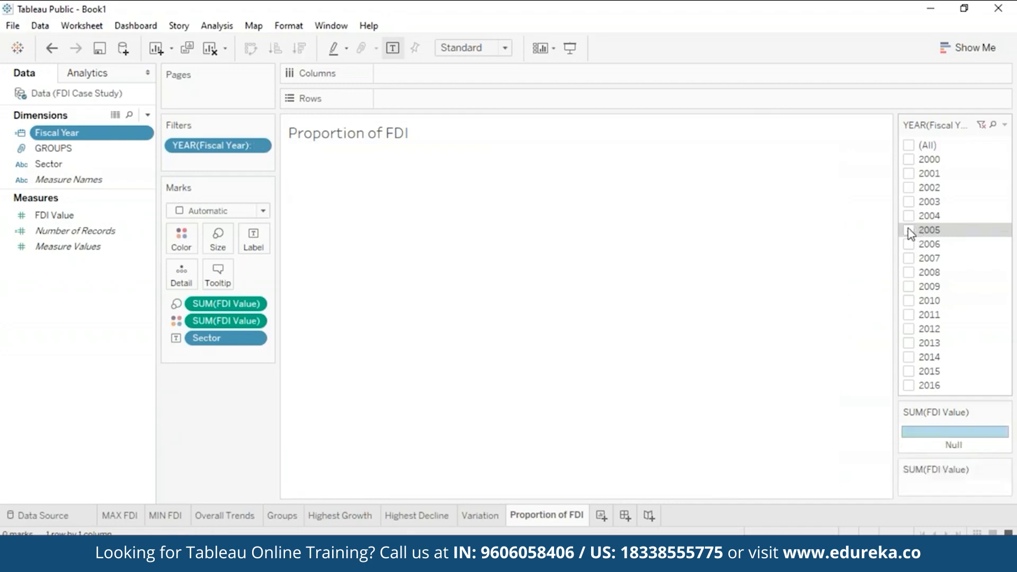
click(909, 386)
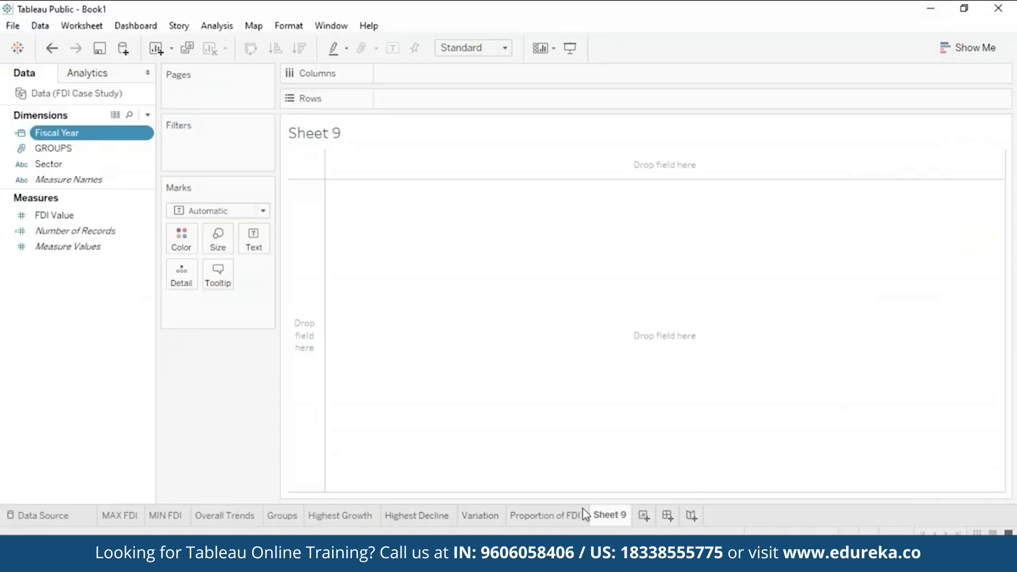
Rename Sheet 9 as Clusters
right_click(609, 515)
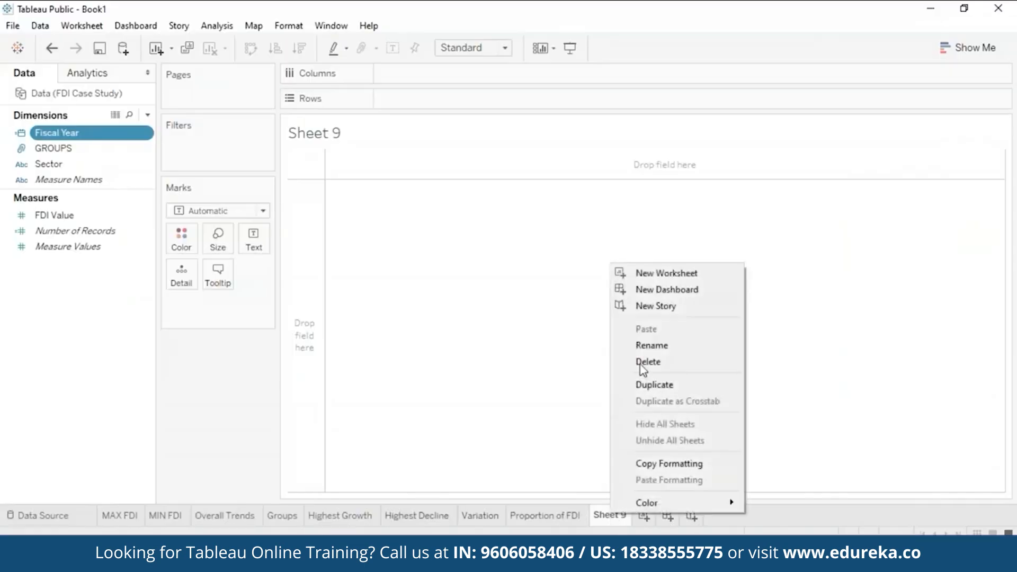
click(701, 345)
text(Clusters)
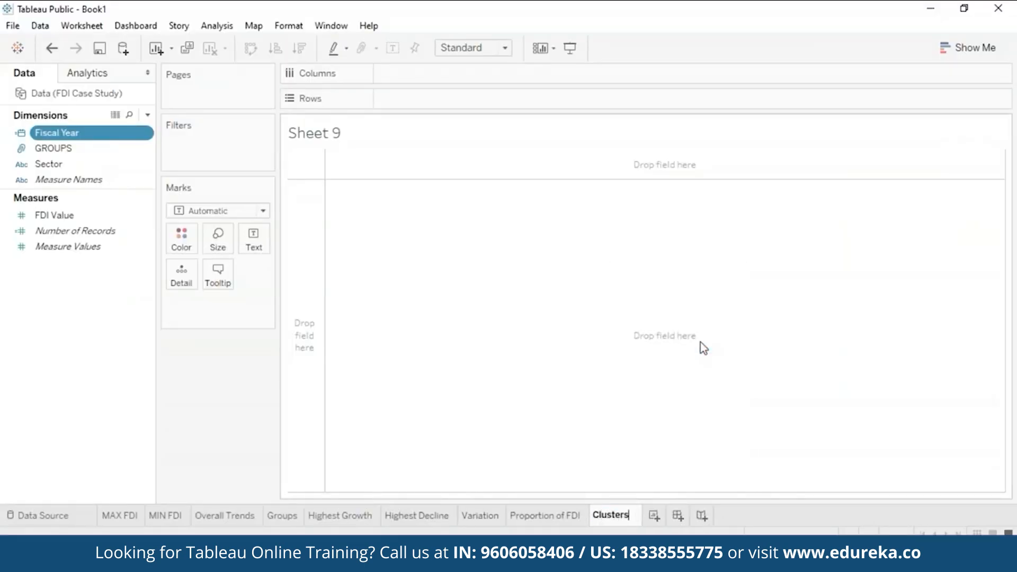
key(Return)
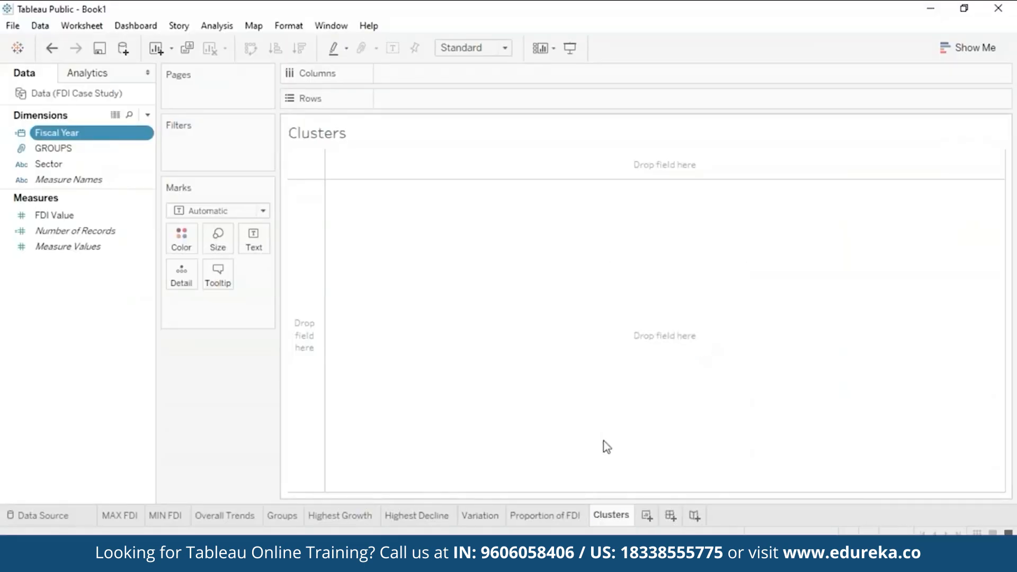
List the sum of FDI Value by Sector and cluster the sectors on it, keeping the number of clusters automatic
double_click(105, 164)
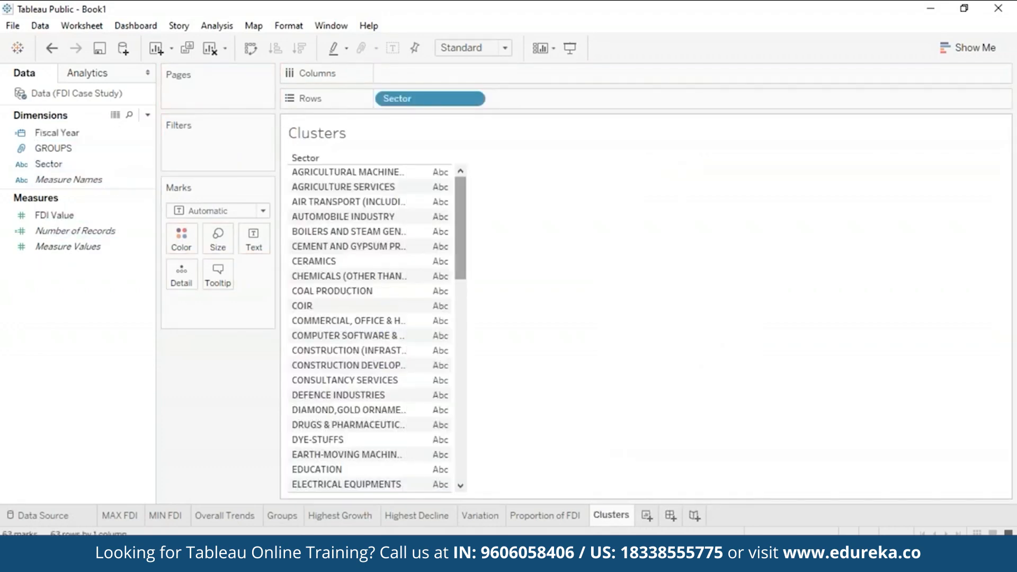
drag(80, 231, 381, 204)
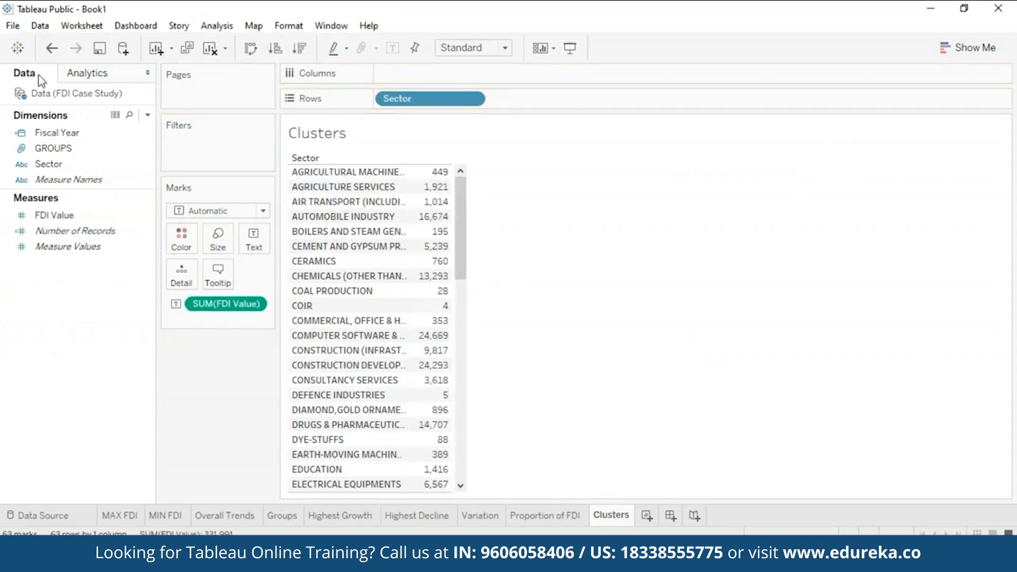
click(122, 73)
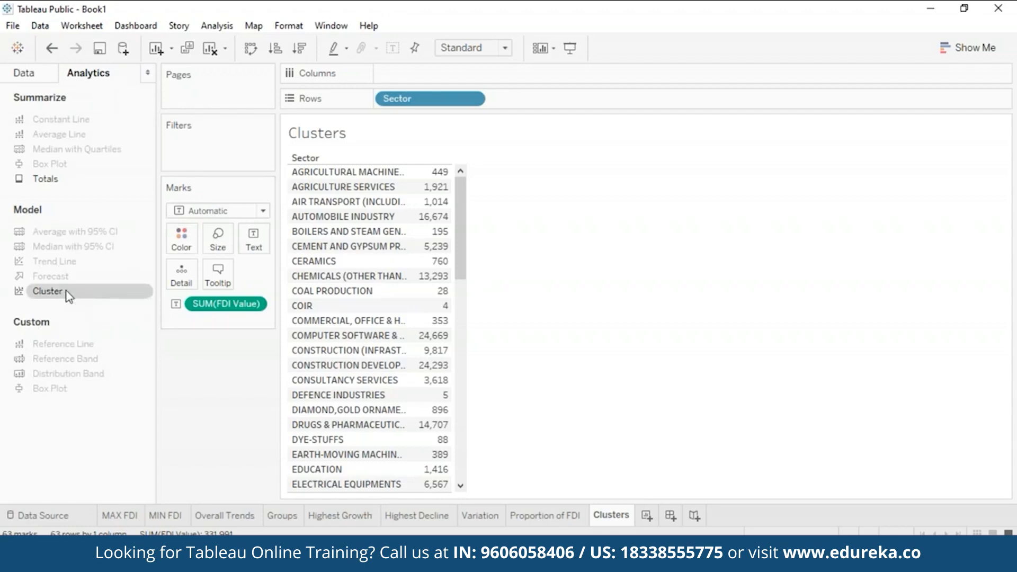
drag(79, 293, 421, 176)
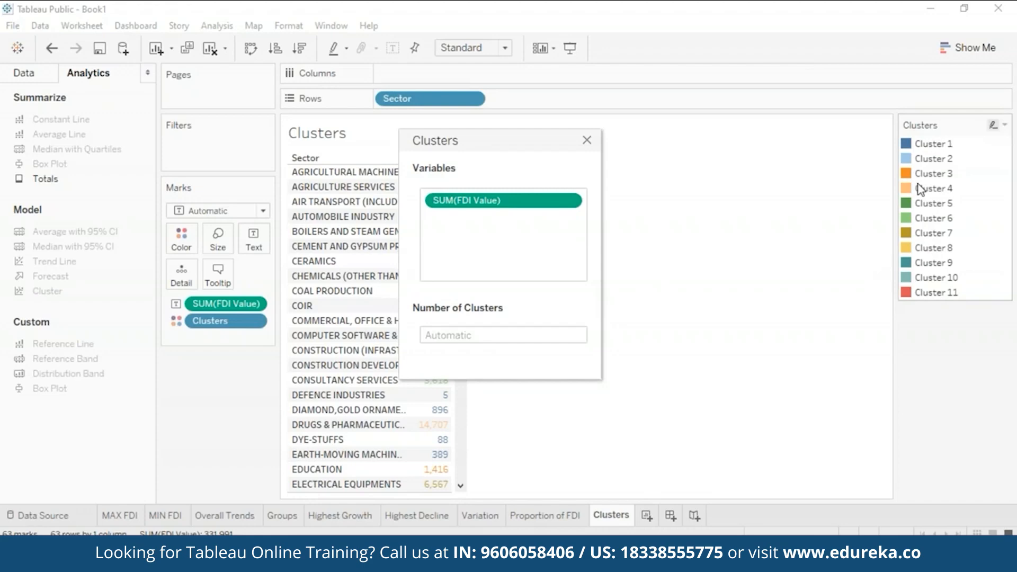
click(471, 336)
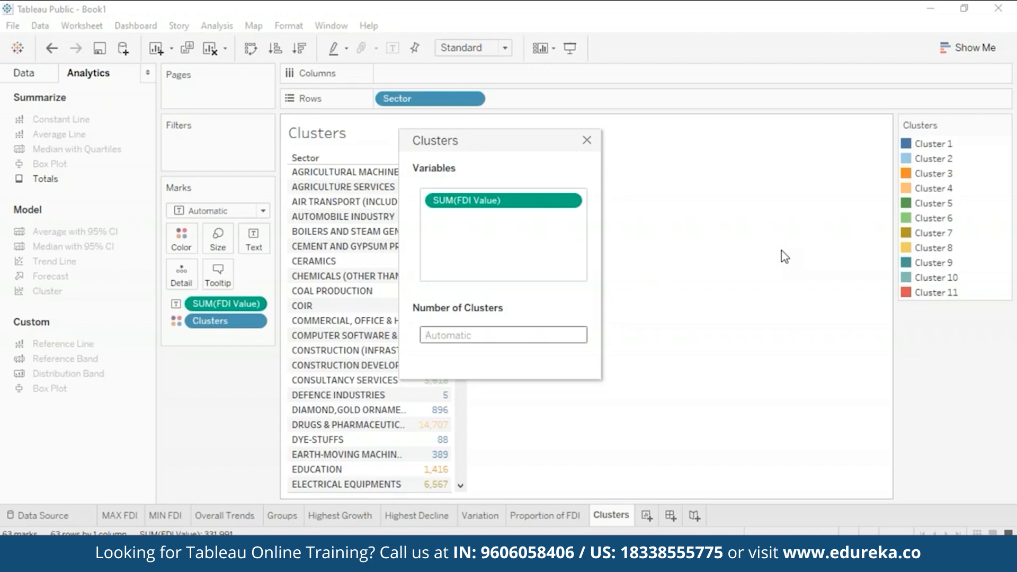
click(790, 139)
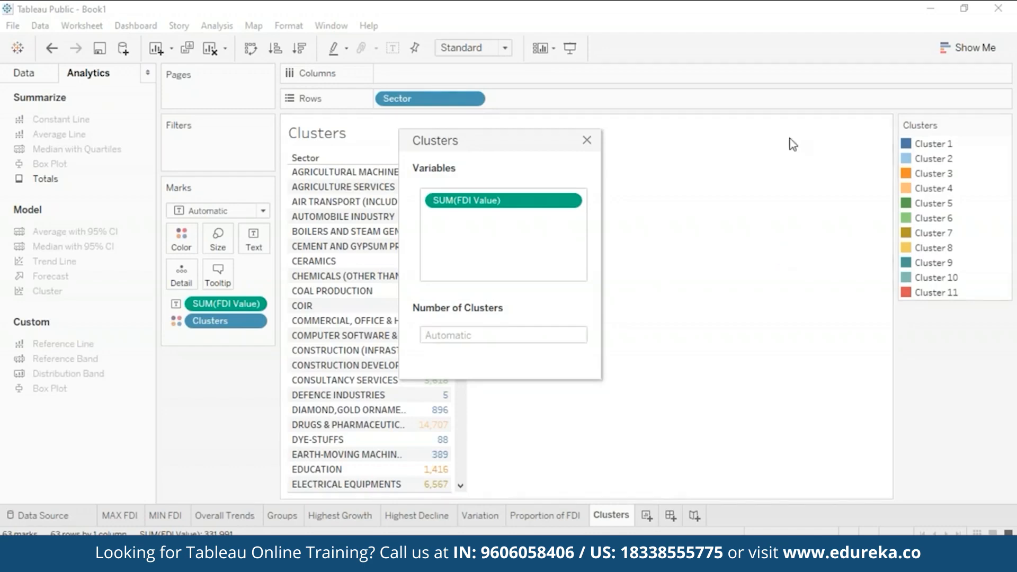
click(585, 141)
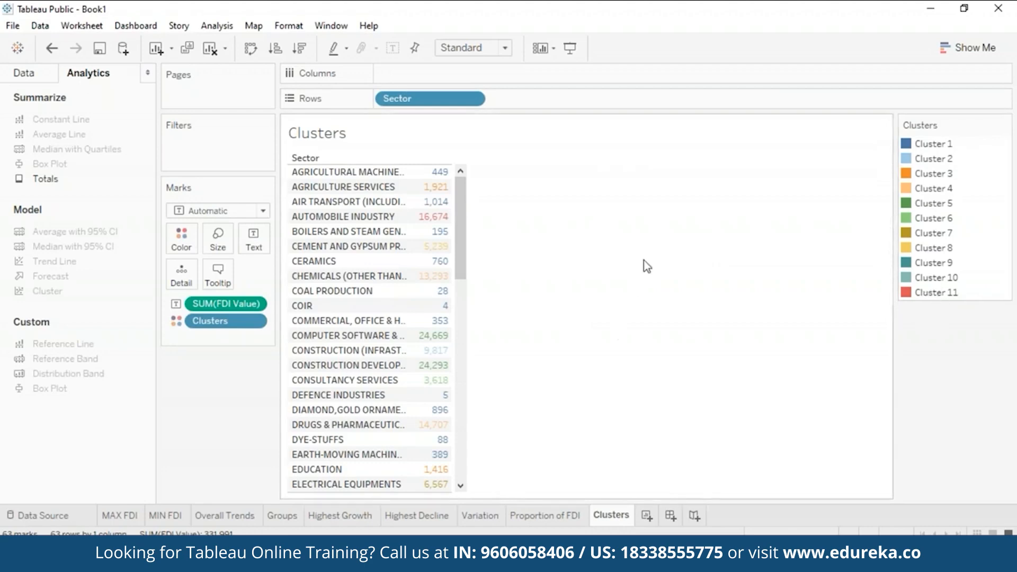
Change the clustered sector table into a packed bubbles chart
drag(464, 249, 497, 202)
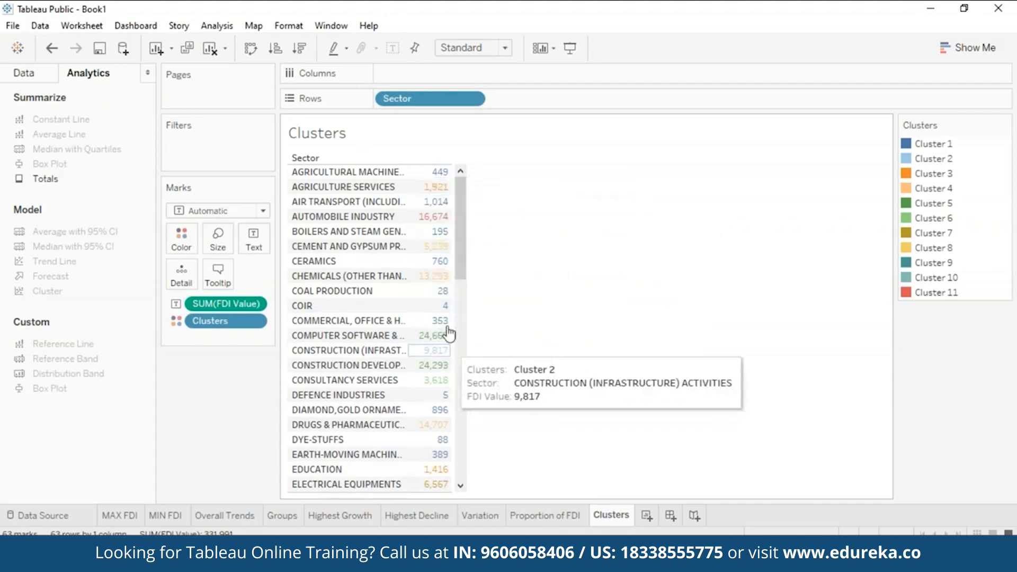
drag(464, 275, 516, 204)
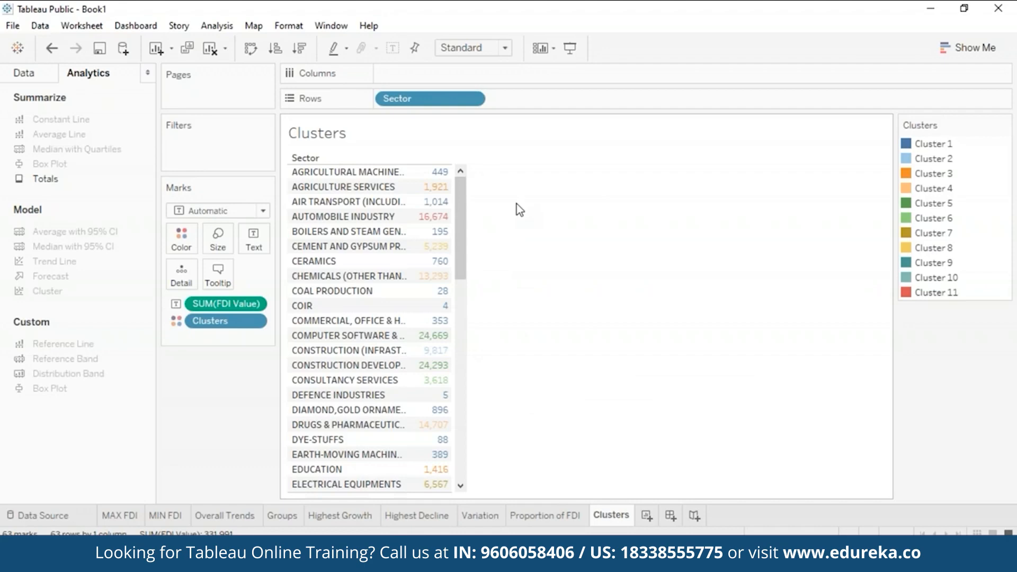
click(968, 48)
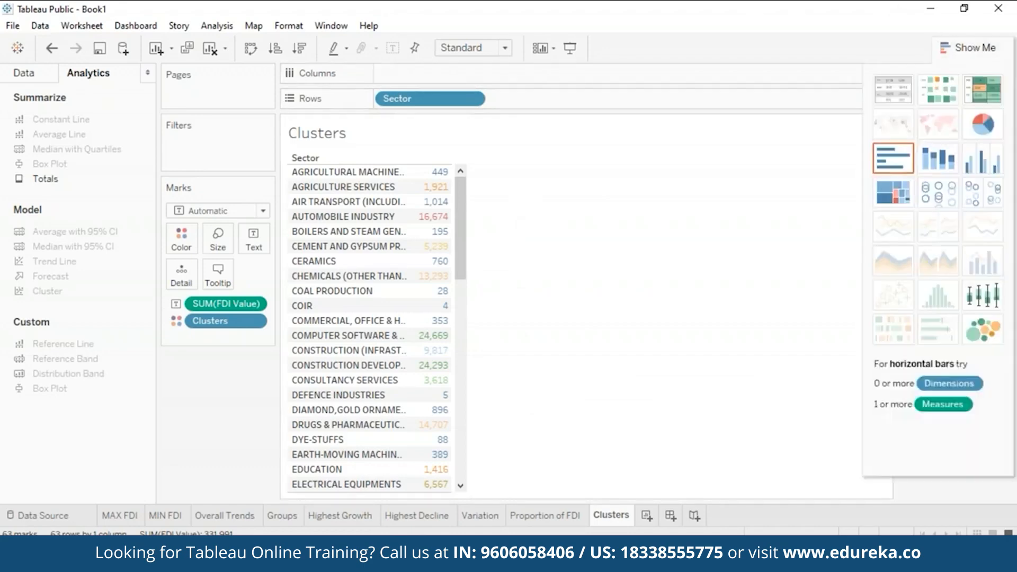
click(981, 331)
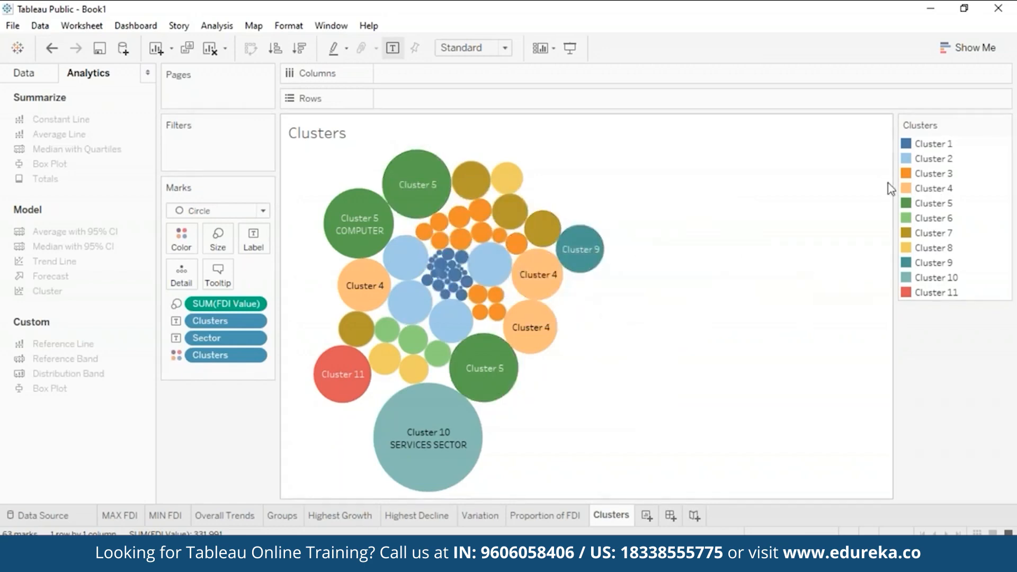
Highlight Cluster 4, Cluster 6 and Cluster 9 one after another in the bubble chart, then clear the highlight
click(907, 189)
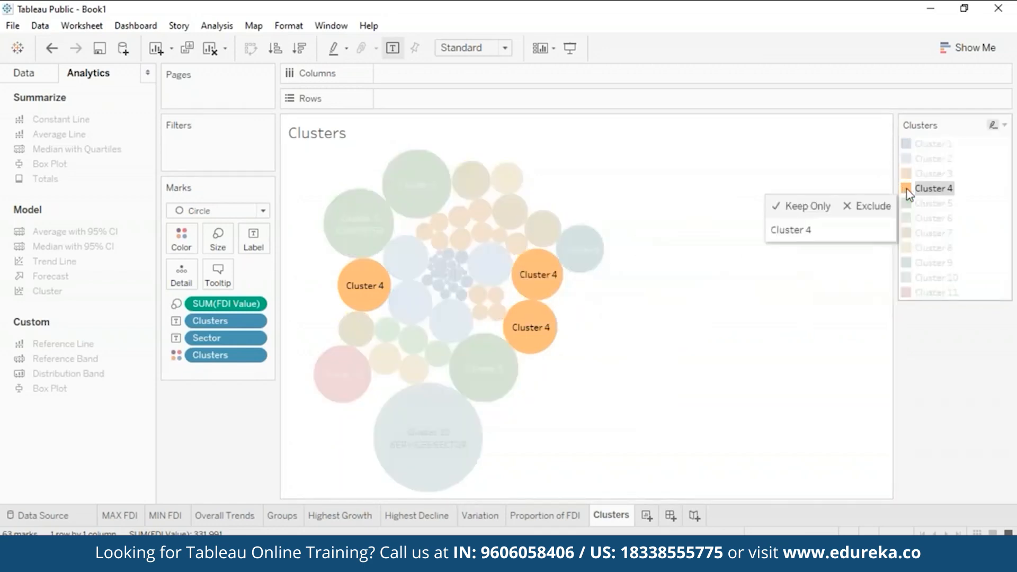
click(906, 218)
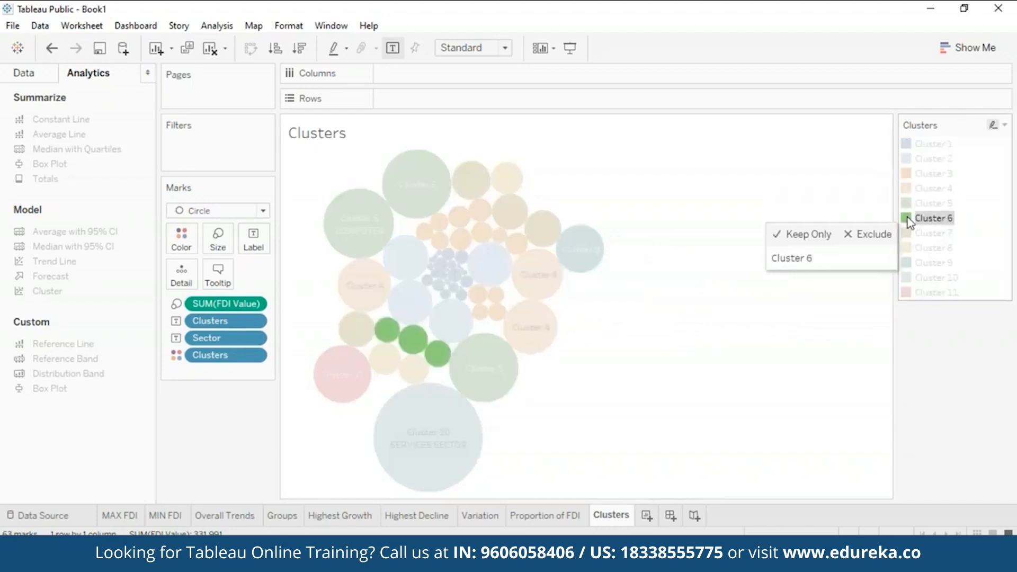
click(914, 261)
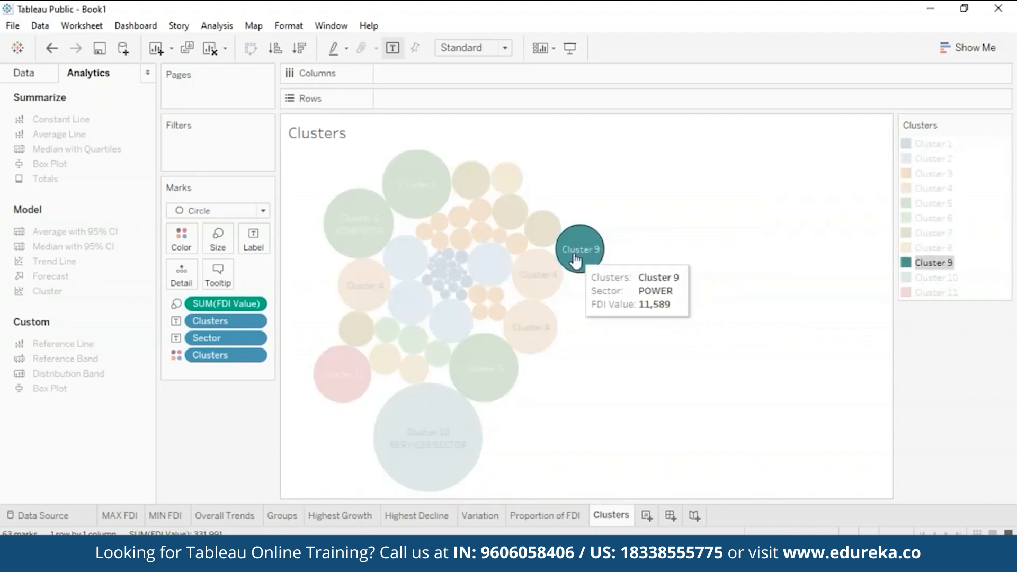
click(784, 415)
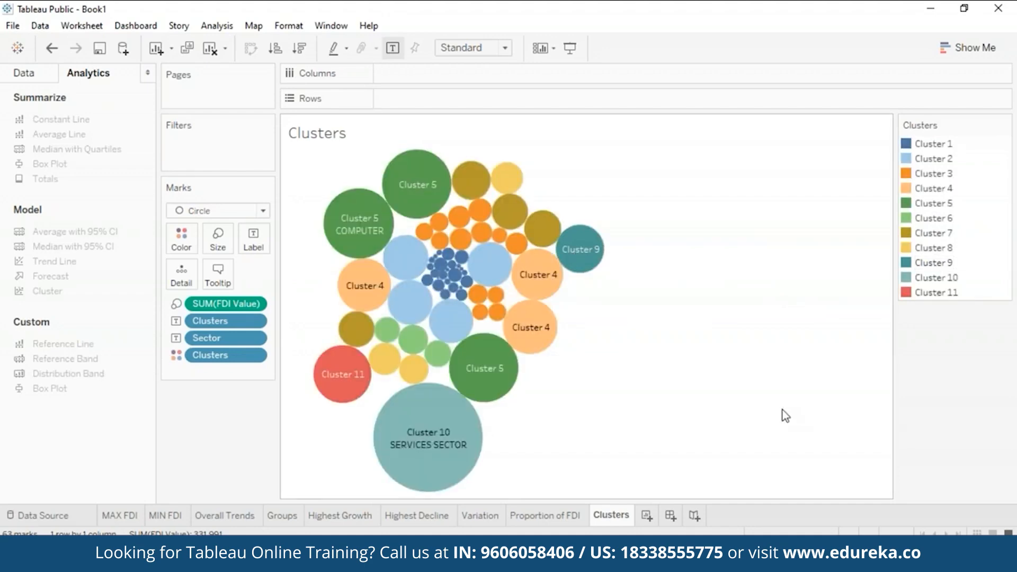
mouse_move(351, 380)
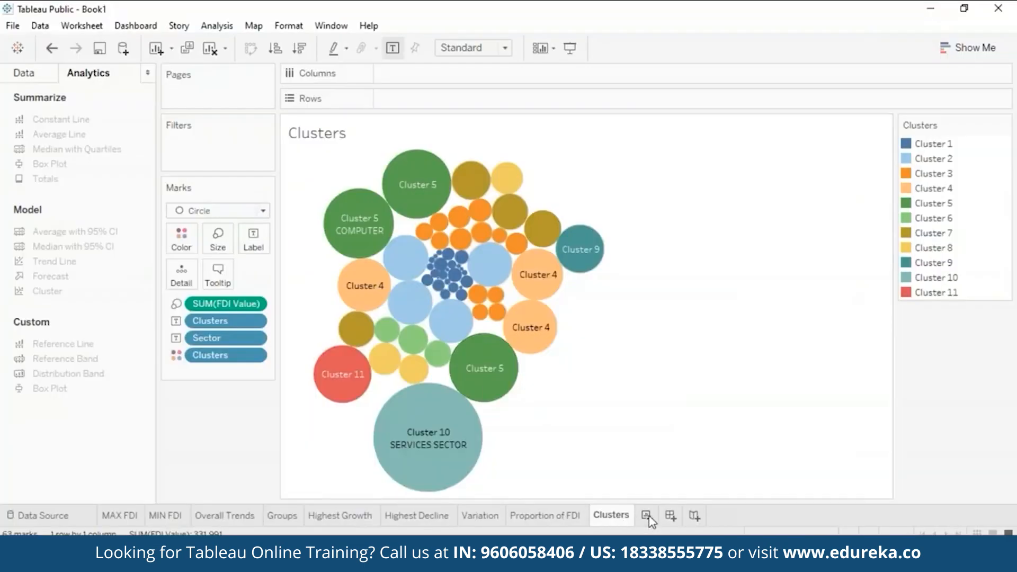
Add a new worksheet and name it Trend Forecast
click(646, 515)
right_click(653, 515)
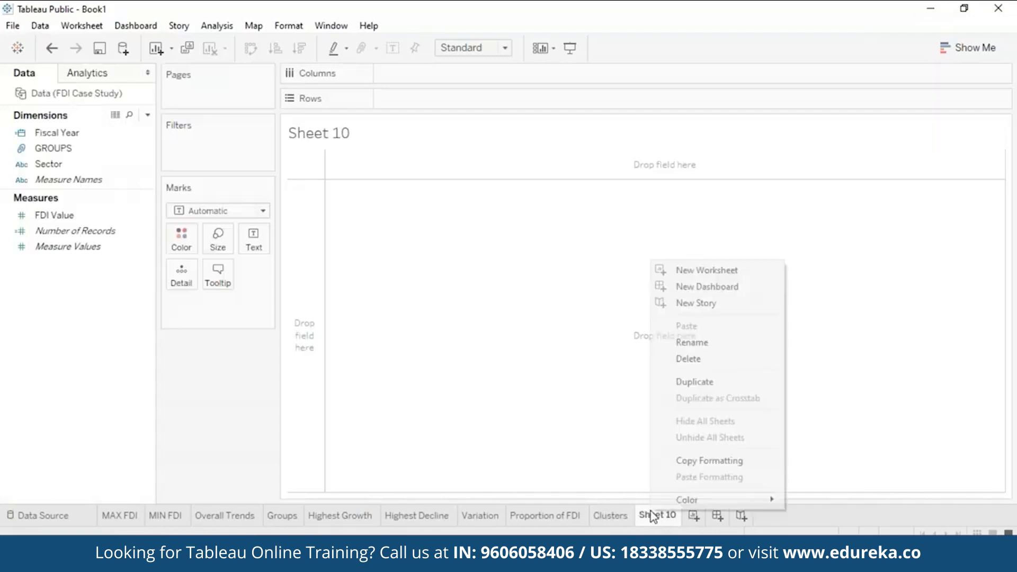
click(736, 343)
text(Trend )
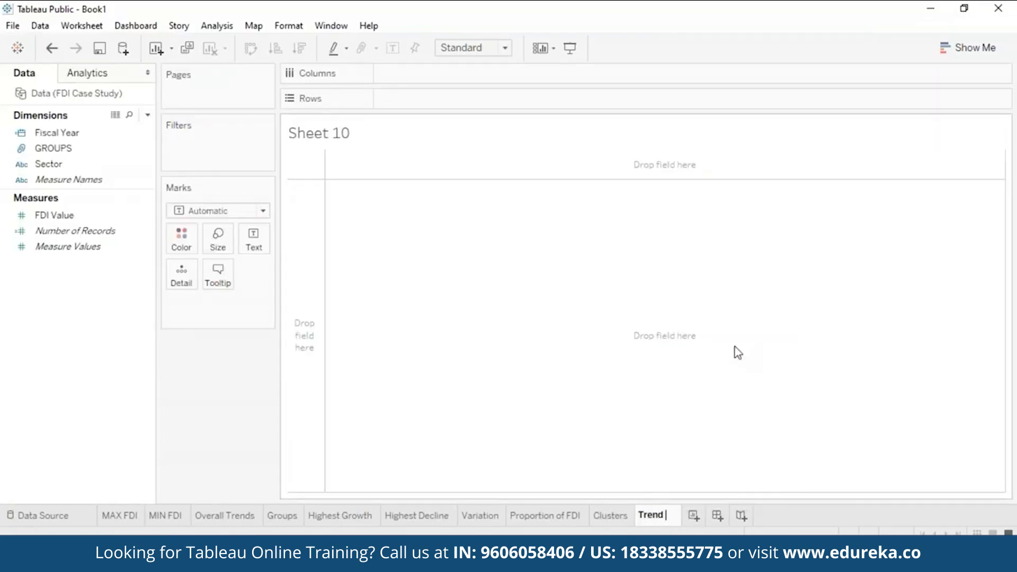
text(Forecast)
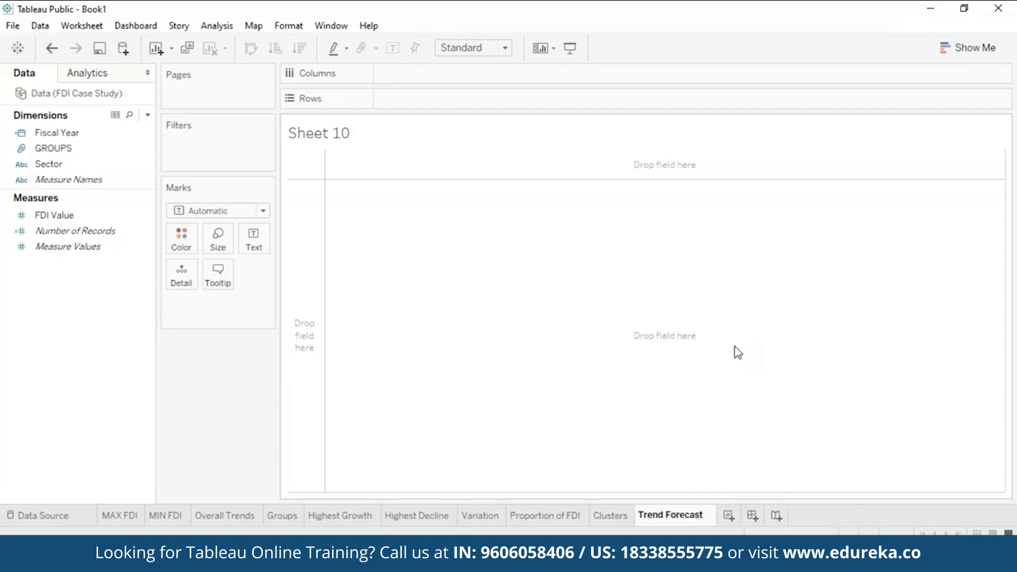
key(Return)
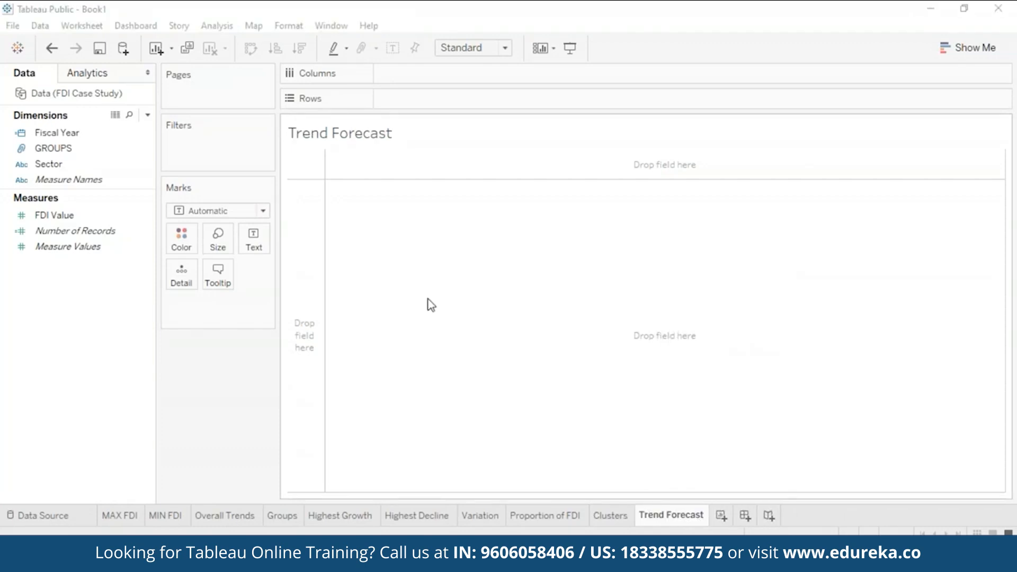
Plot the sum of FDI Value by year of Fiscal Year as a line chart and add a forecast to it
drag(87, 141, 455, 74)
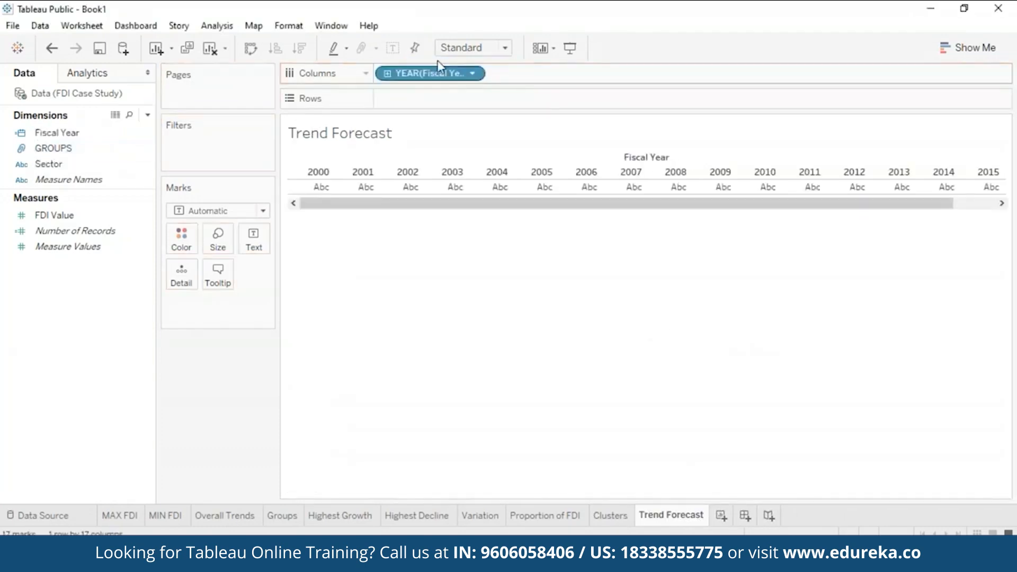
drag(59, 220, 400, 97)
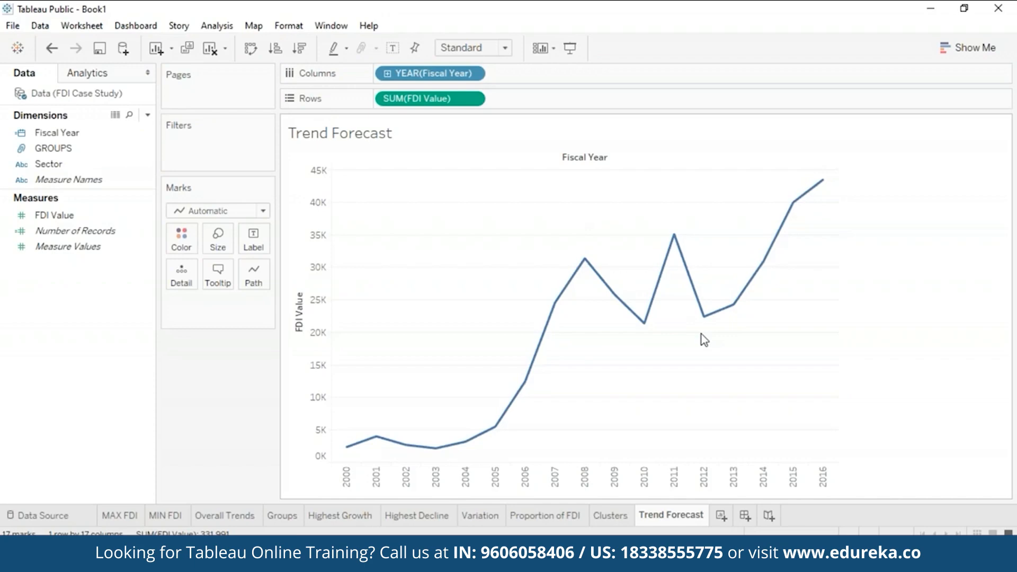
click(108, 78)
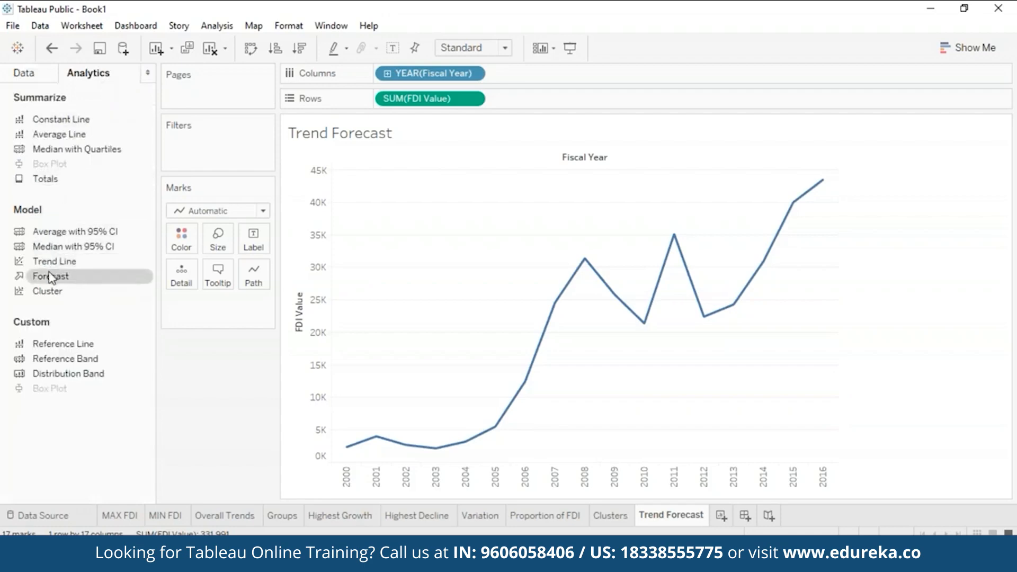
drag(50, 276, 427, 192)
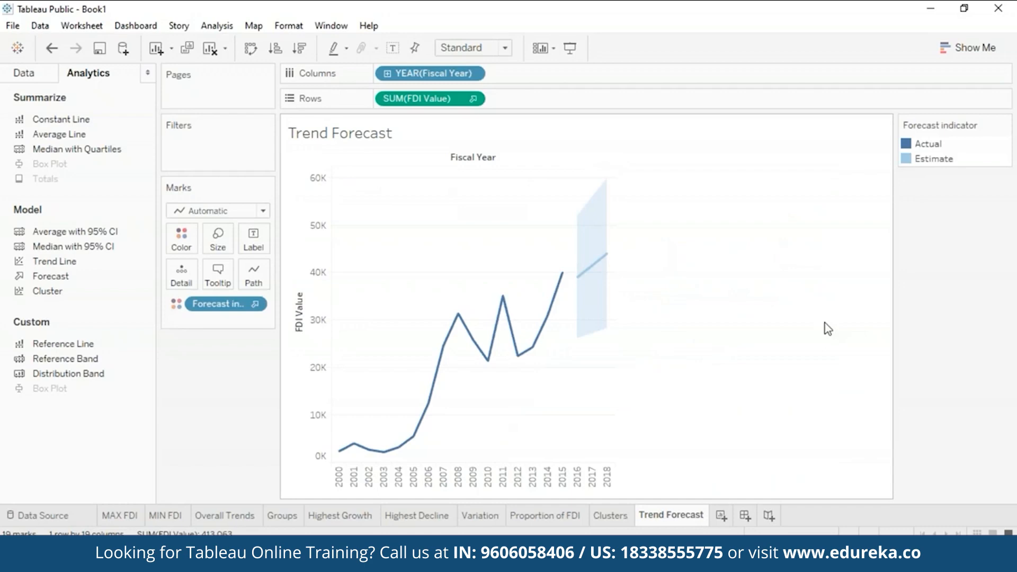
mouse_move(589, 275)
mouse_move(603, 280)
mouse_move(605, 258)
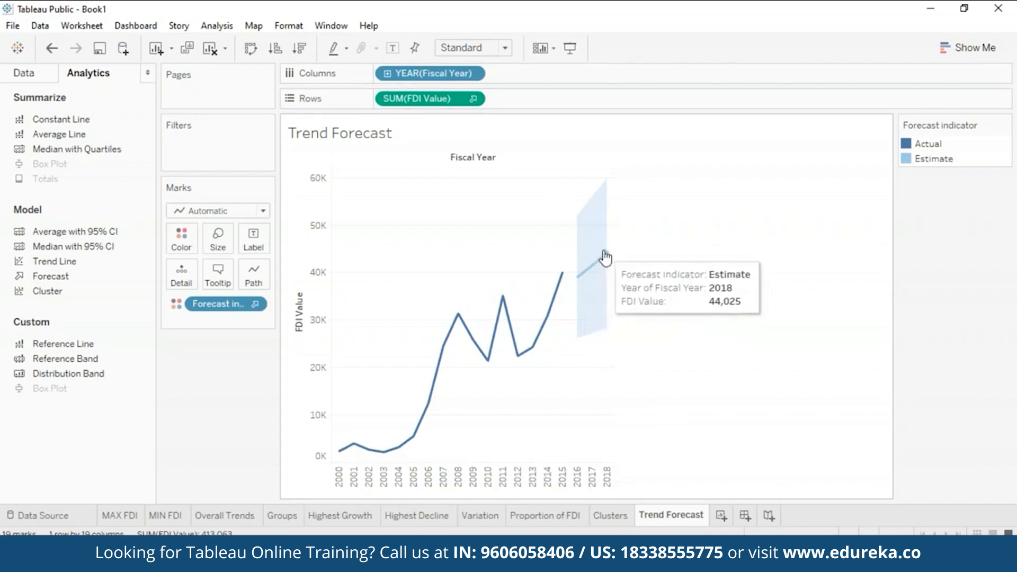
mouse_move(562, 276)
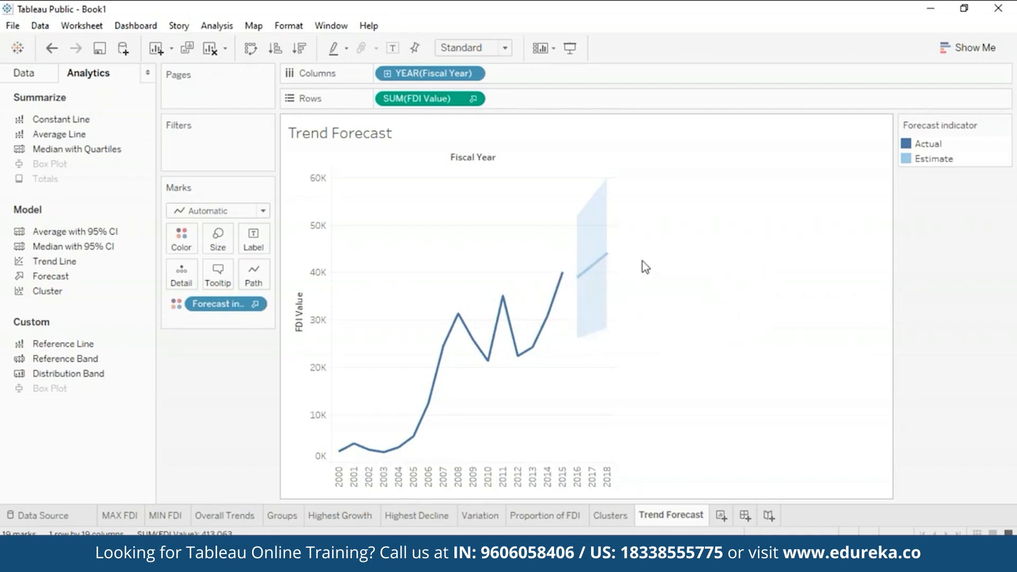
Add a Sector filter to the forecast chart and show its sector checklist beside the view
click(42, 75)
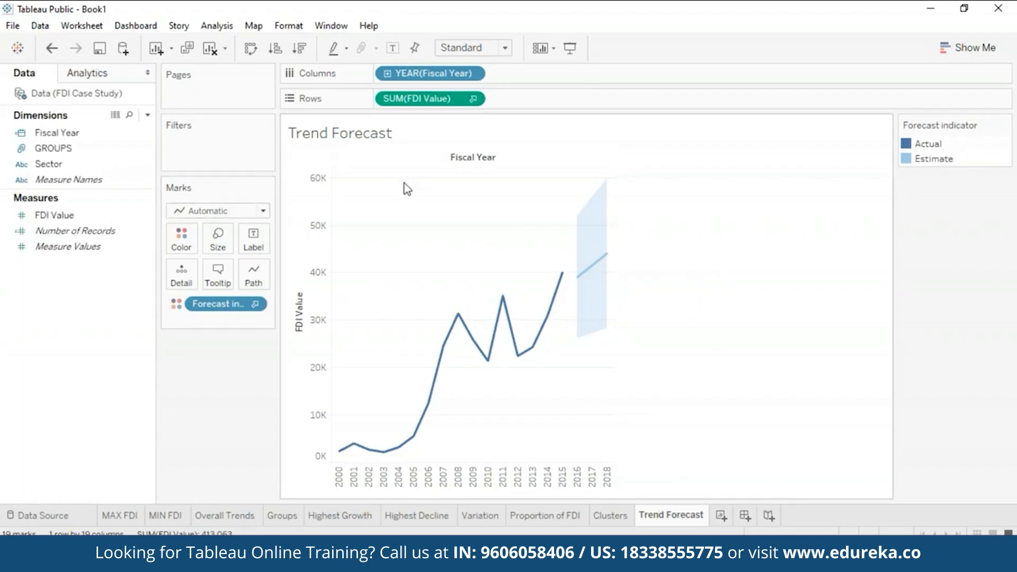
click(69, 165)
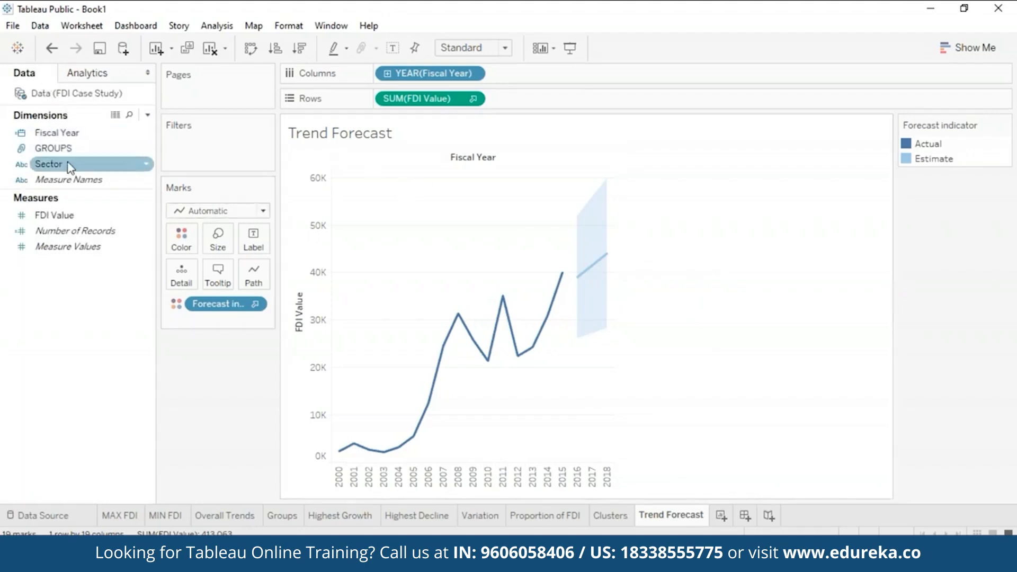
click(145, 166)
click(191, 192)
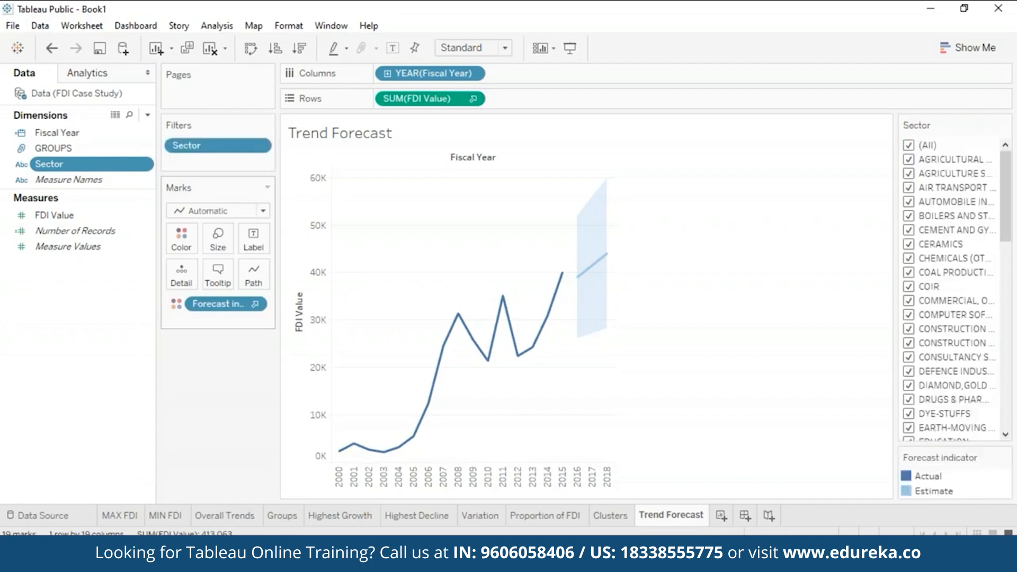
Clear all sectors in the Sector filter and select only the computer software sector for the forecast
click(908, 145)
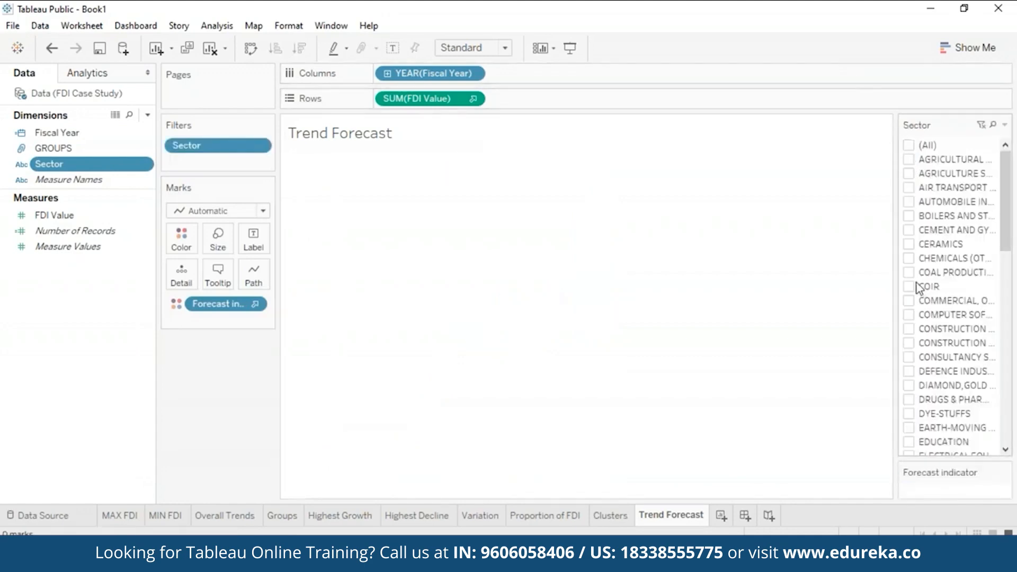
click(909, 315)
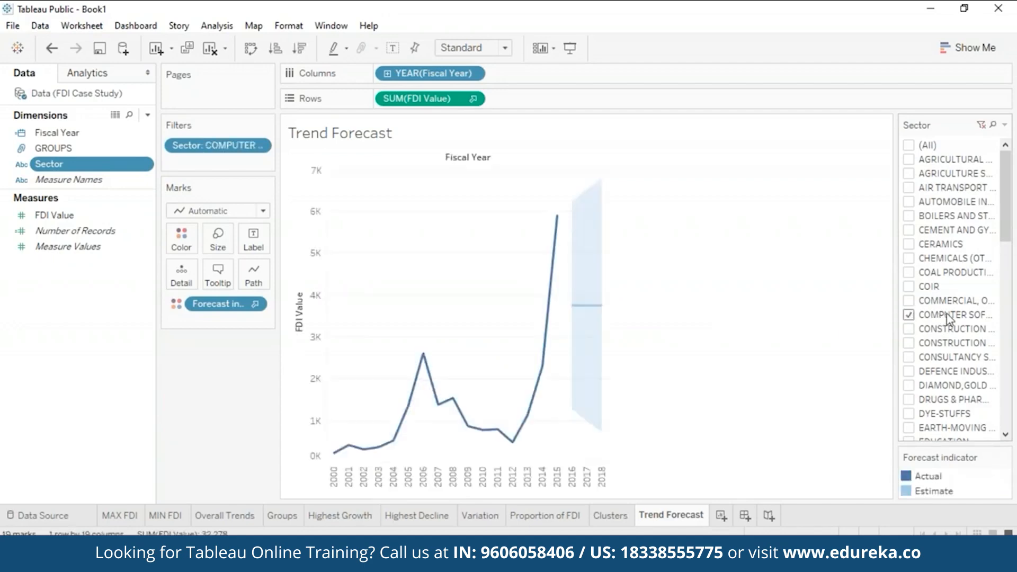
mouse_move(564, 258)
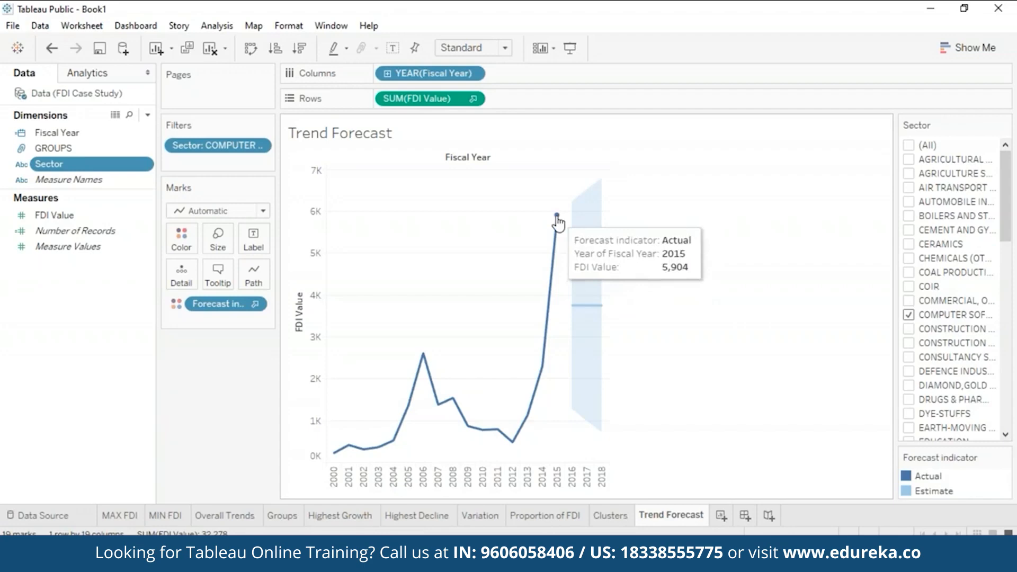
Clear the computer software sector, search the Sector filter for "ser" and select only the services sector for the forecast
mouse_move(571, 309)
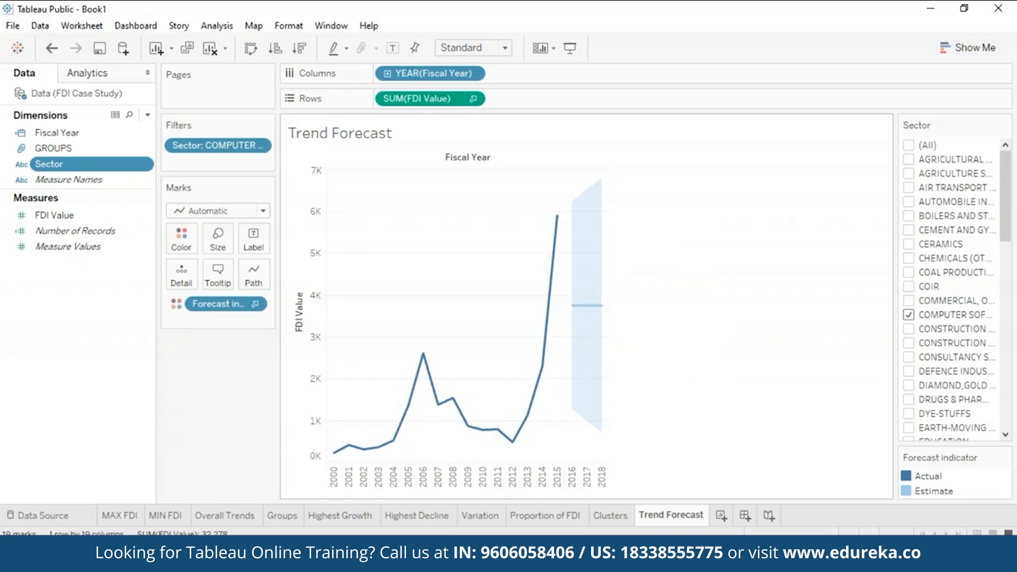
mouse_move(607, 310)
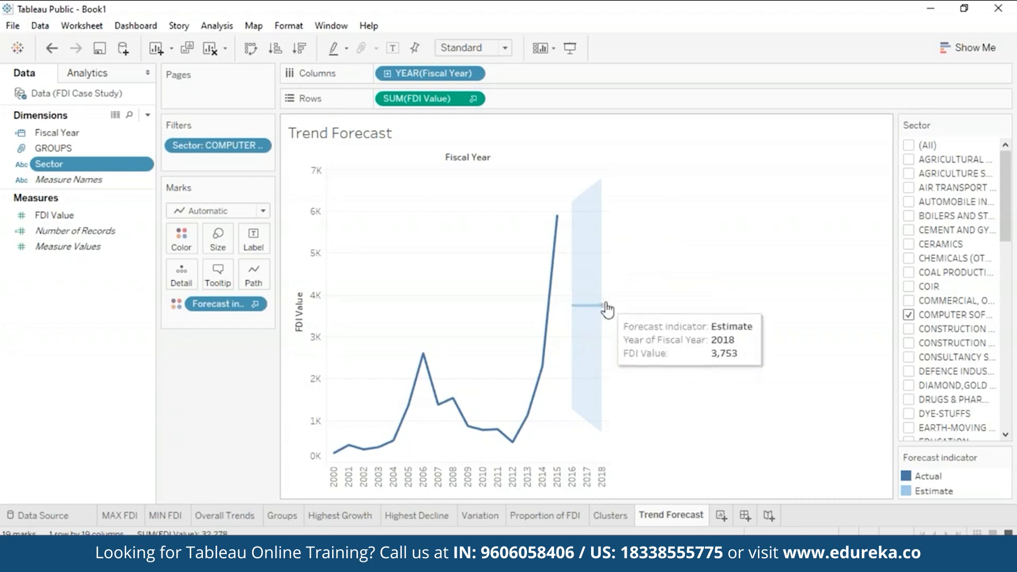
click(909, 315)
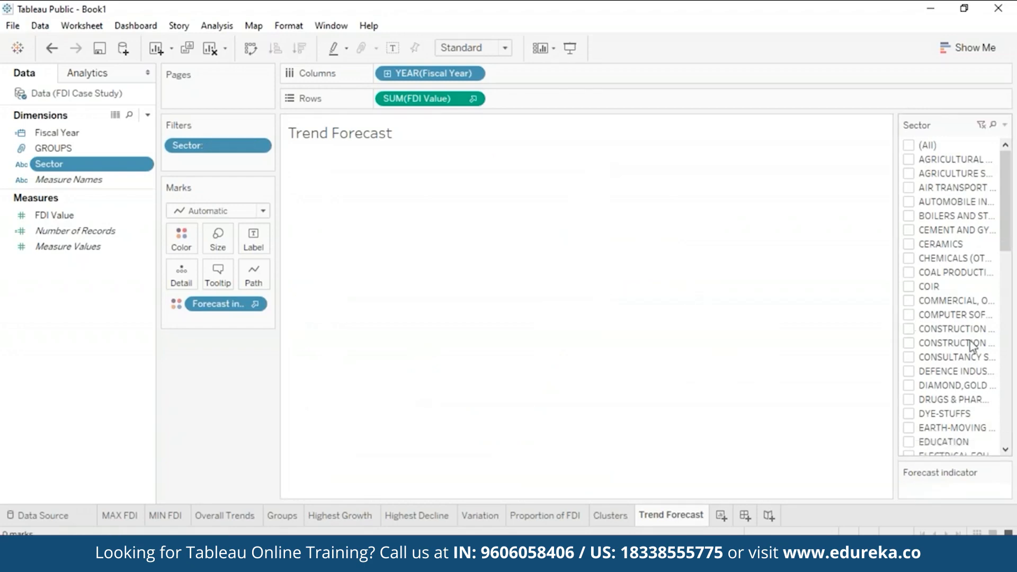
click(990, 125)
text(ser)
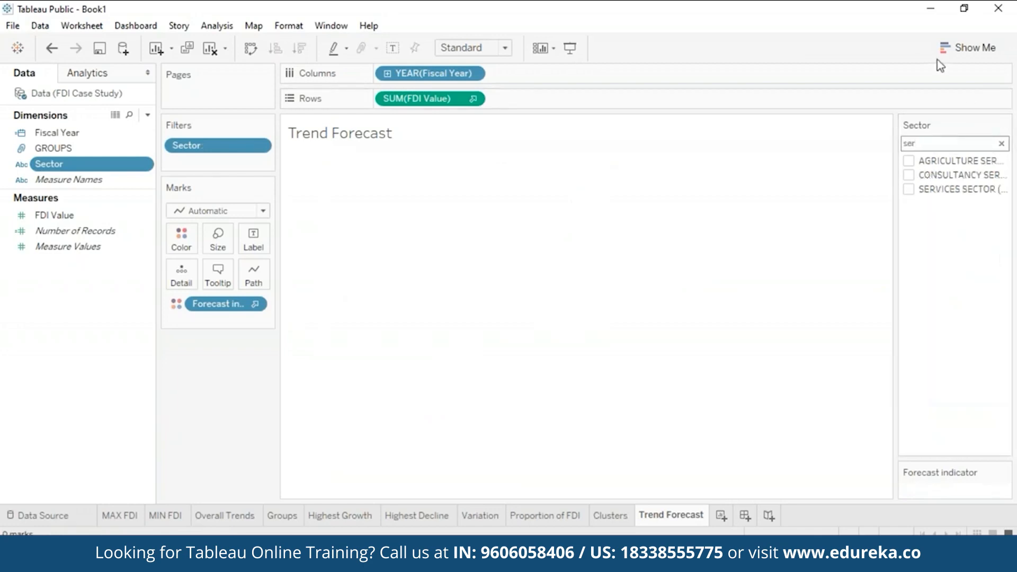
click(910, 190)
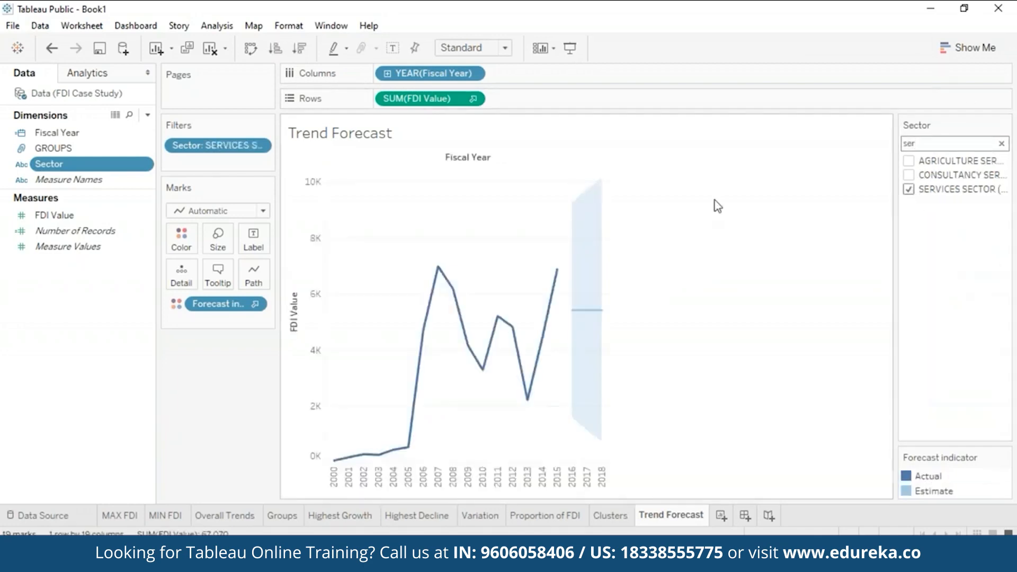
mouse_move(582, 312)
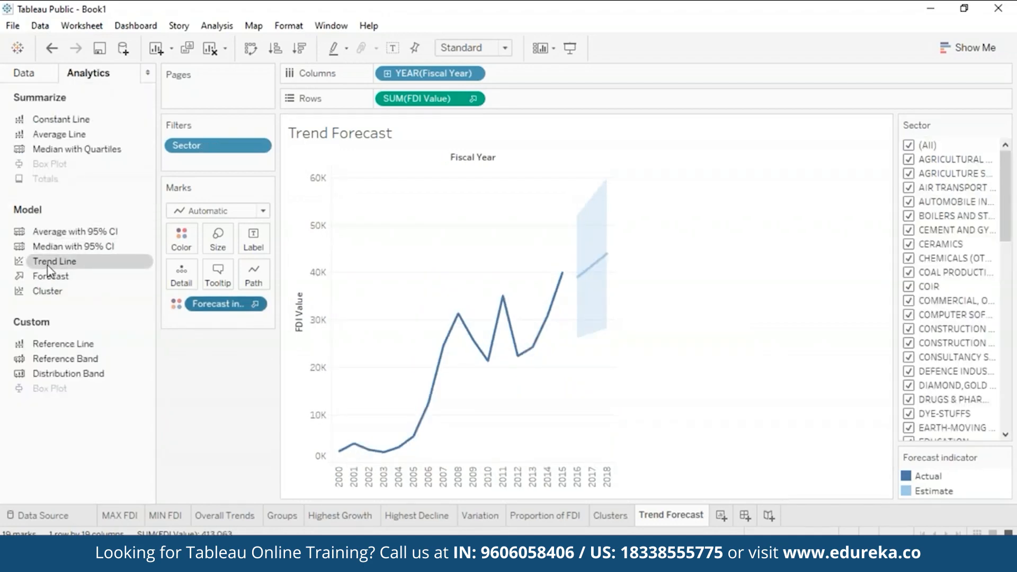
Add a trend line to the FDI Value forecast chart covering all sectors
drag(48, 267, 427, 177)
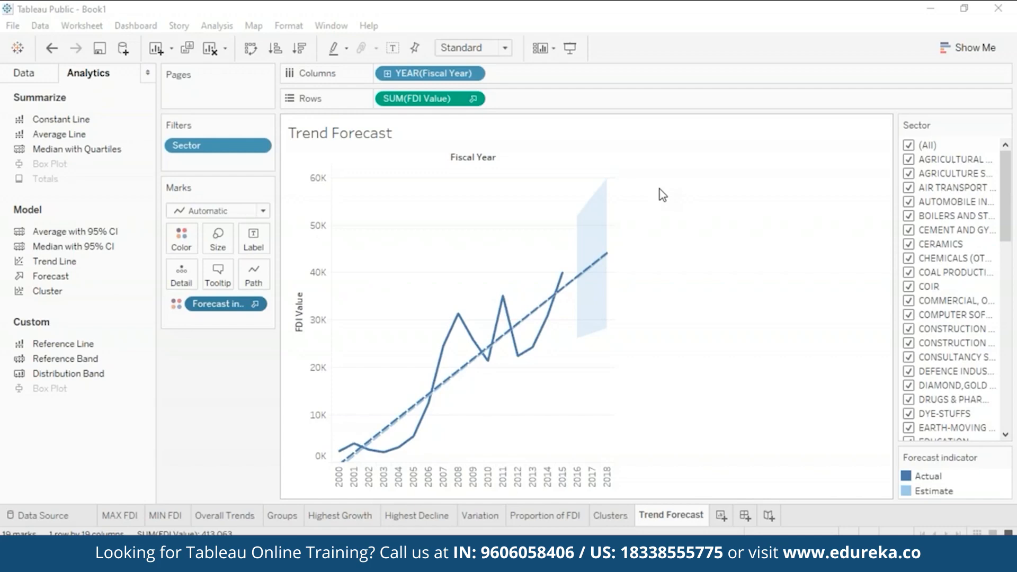
Build a dashboard from the Proportion of FDI, Clusters and Trend Forecast sheets with the text heading "Insights on FDI Data"
click(746, 516)
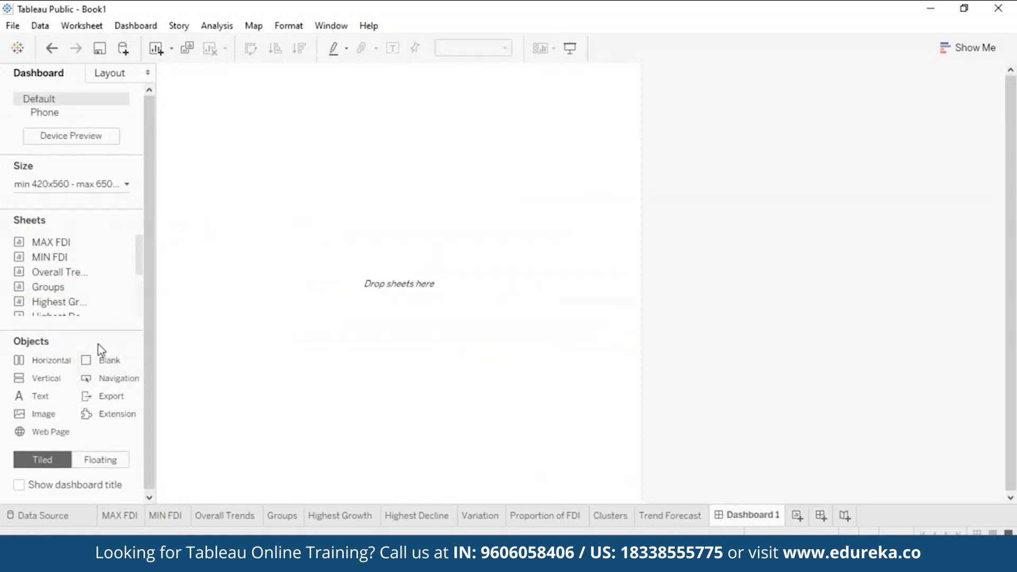
double_click(51, 361)
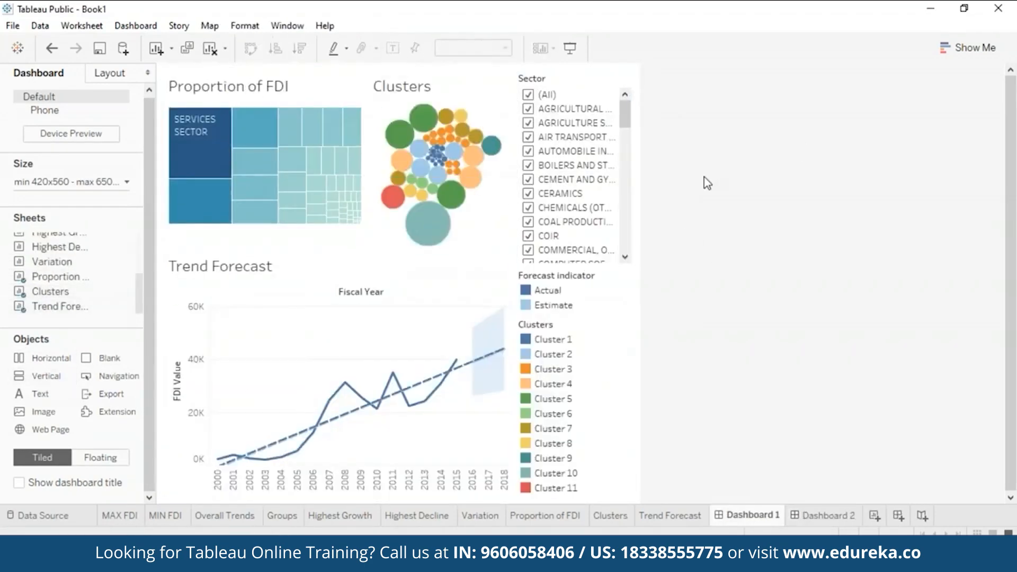
drag(19, 394, 398, 240)
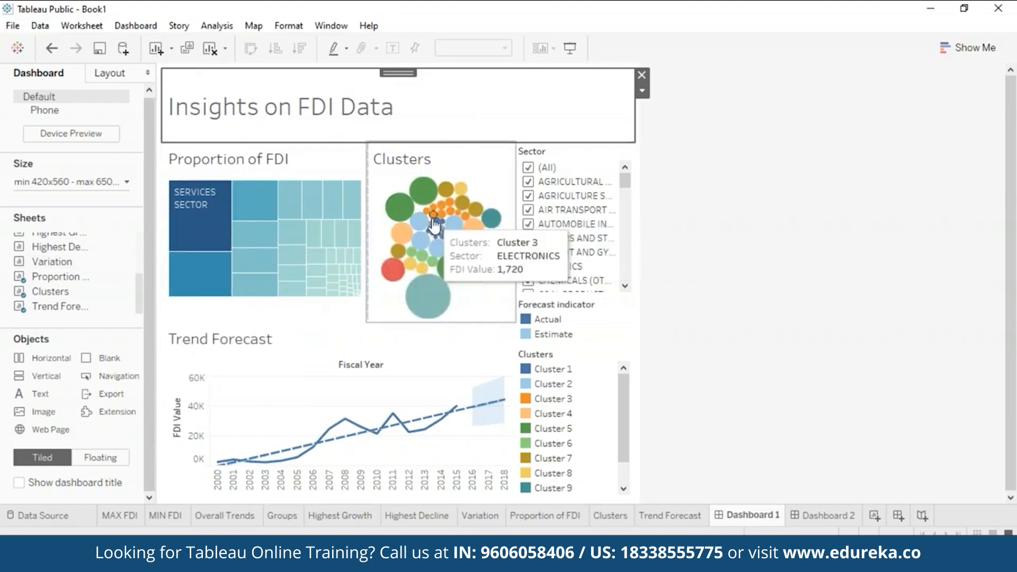
click(827, 515)
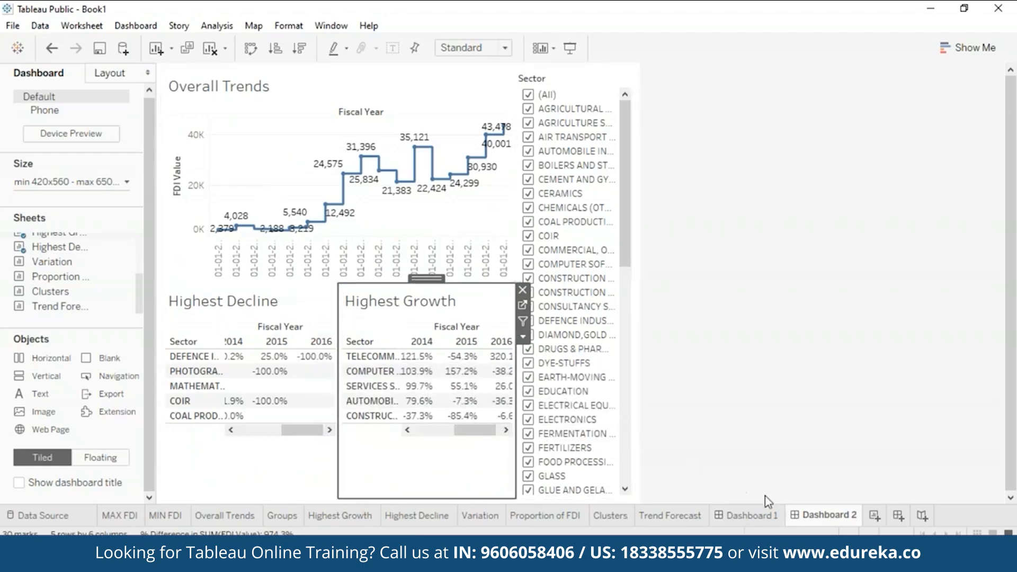
click(759, 515)
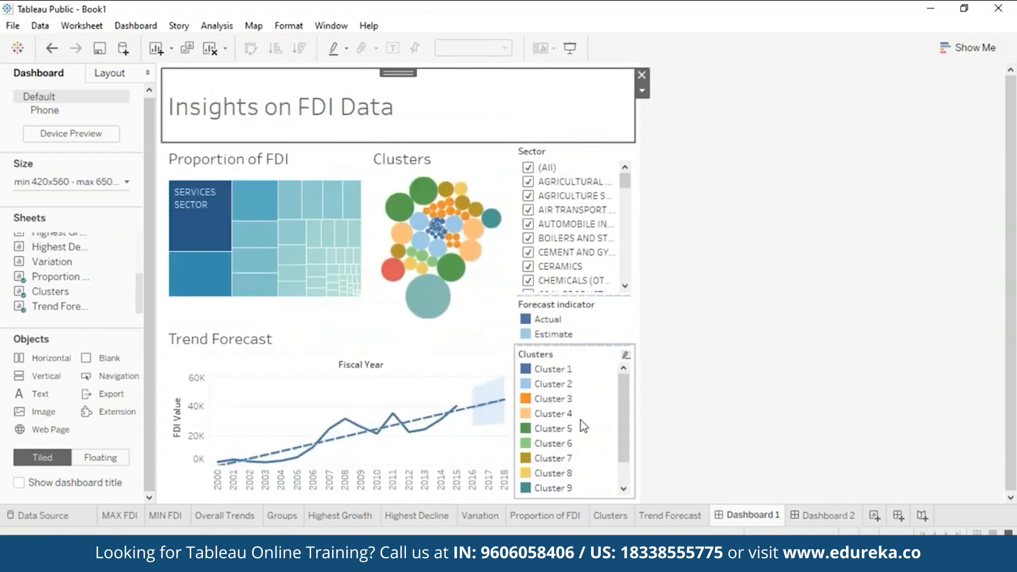
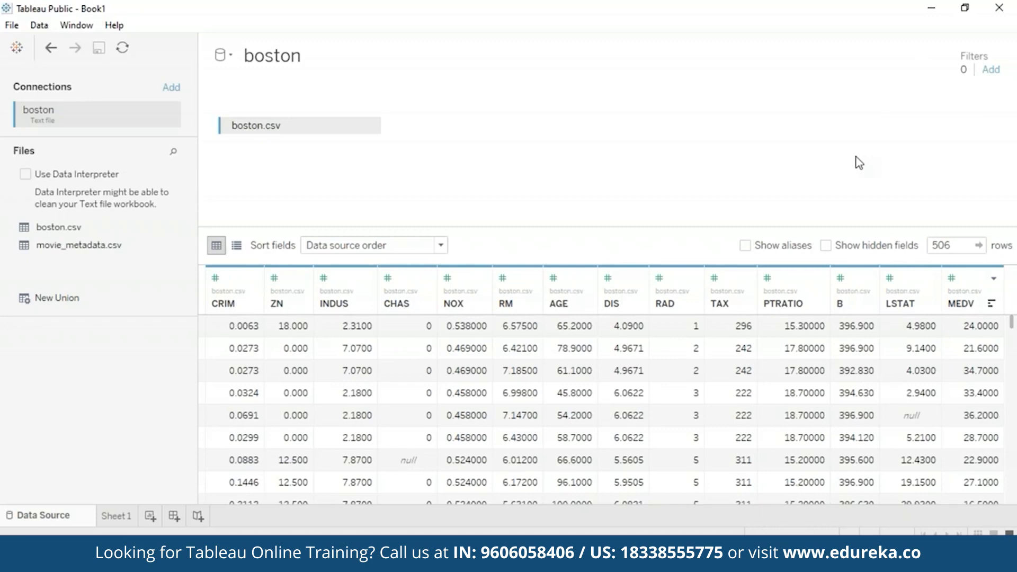
Replace the title of Sheet 1 with a list describing the boston variables, from CRIM to MEDV, in font size 10
click(114, 515)
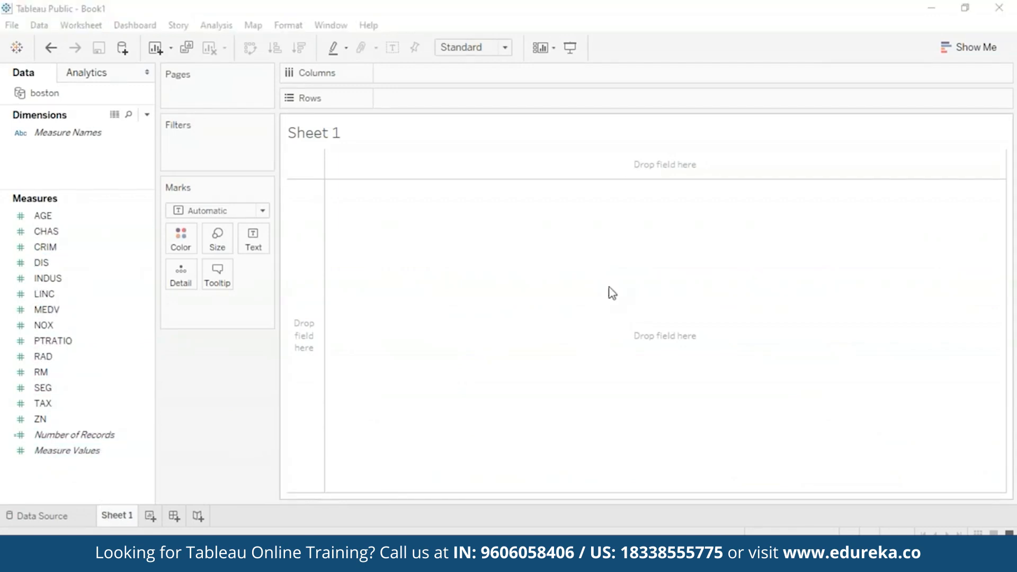
double_click(322, 134)
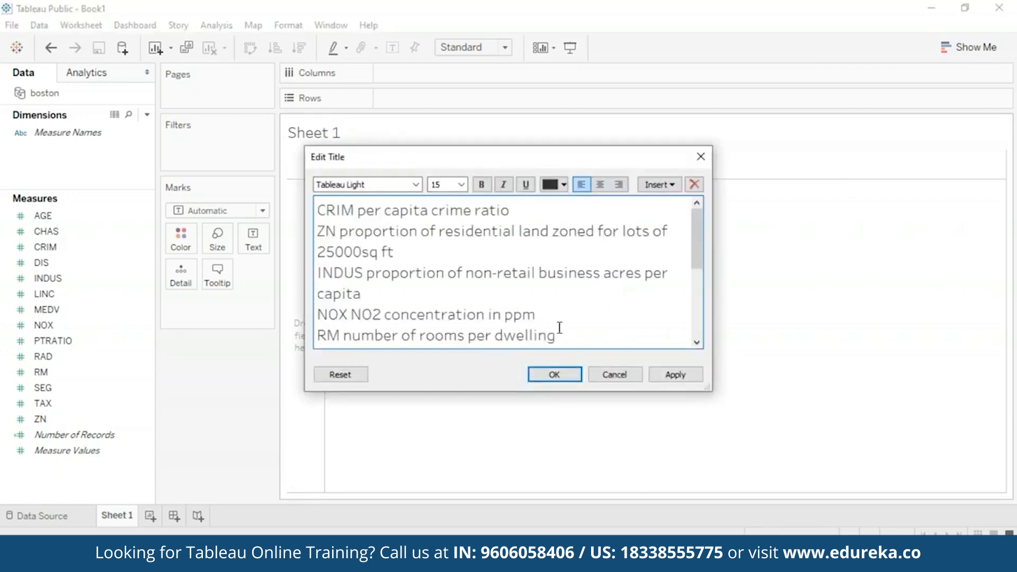
key(ctrl+a)
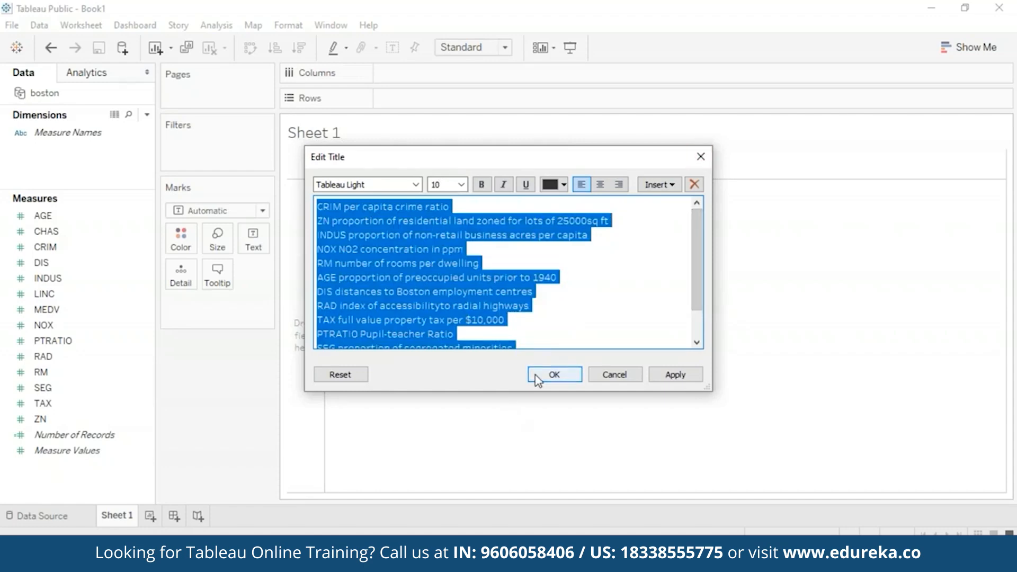
click(576, 377)
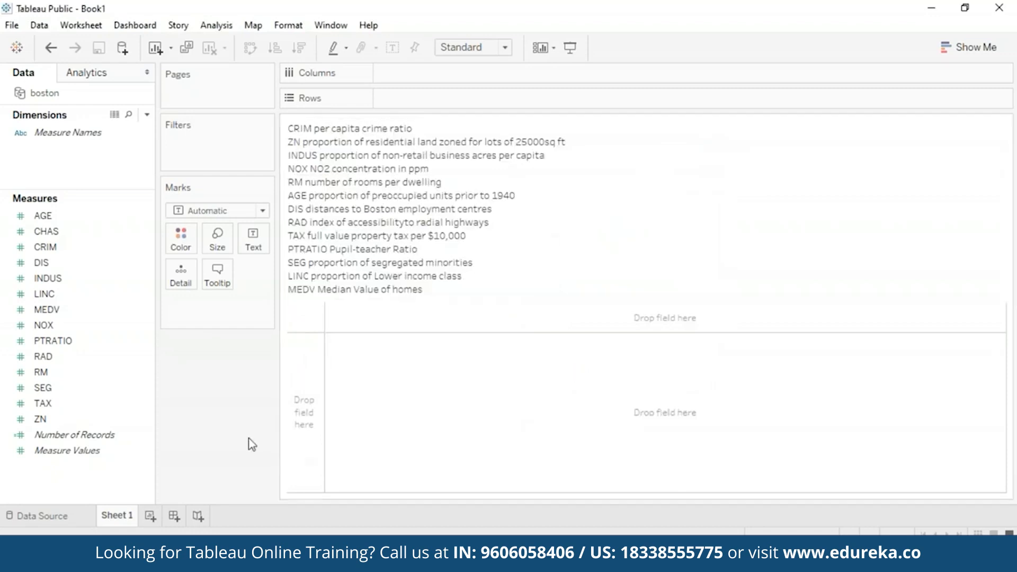
Rename Sheet 1 as Variables
mouse_move(122, 523)
right_click(121, 522)
click(233, 353)
text(Variables)
key(Return)
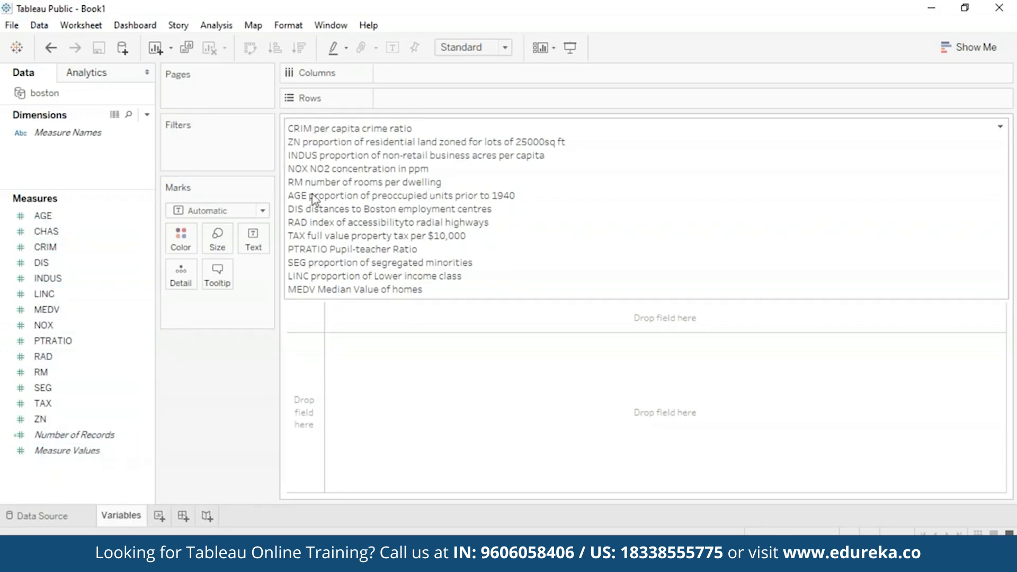
Insert a colon after each variable name in the sheet title, from CRIM through MEDV, and apply the edited title
right_click(429, 235)
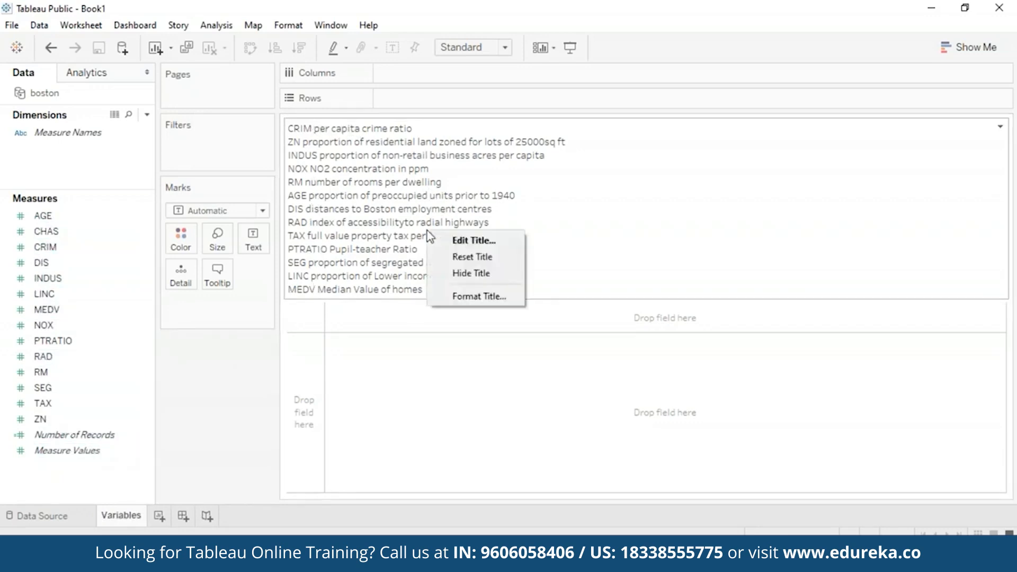
click(450, 247)
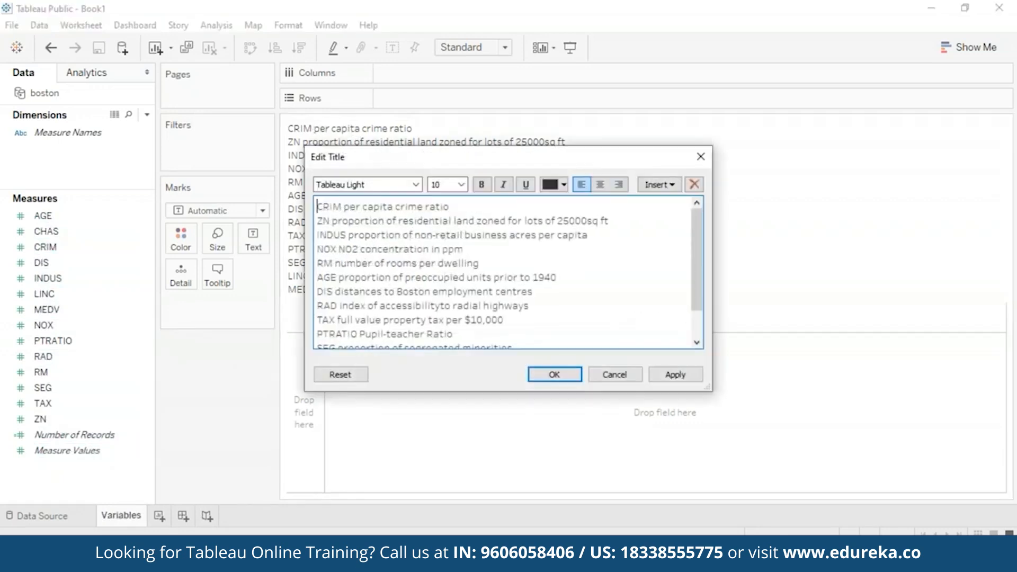
click(342, 208)
text(:)
click(330, 221)
text(:)
click(343, 235)
text(:)
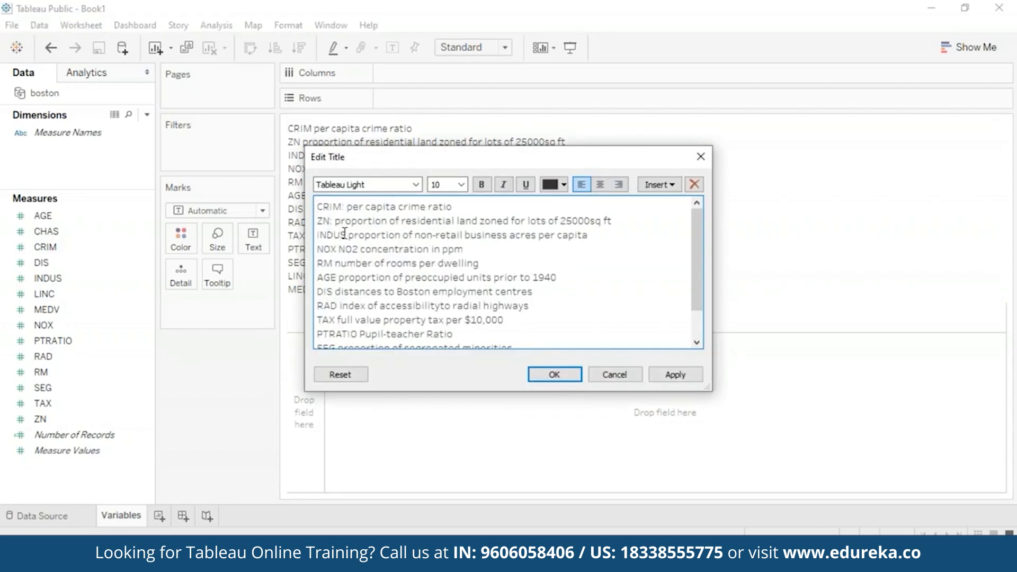
click(337, 249)
text(:)
click(333, 263)
text(:)
click(337, 277)
text(:)
click(333, 291)
text(:)
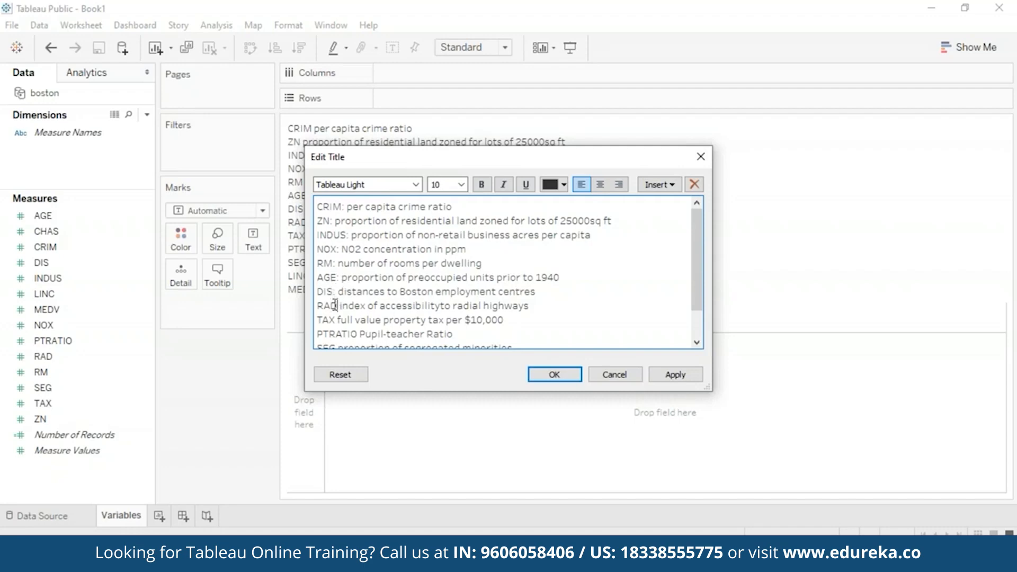
text(:)
click(358, 334)
text(:)
scroll(356, 328, down, 1)
click(337, 311)
text(:)
click(338, 325)
text(:)
click(348, 339)
text(:)
click(674, 375)
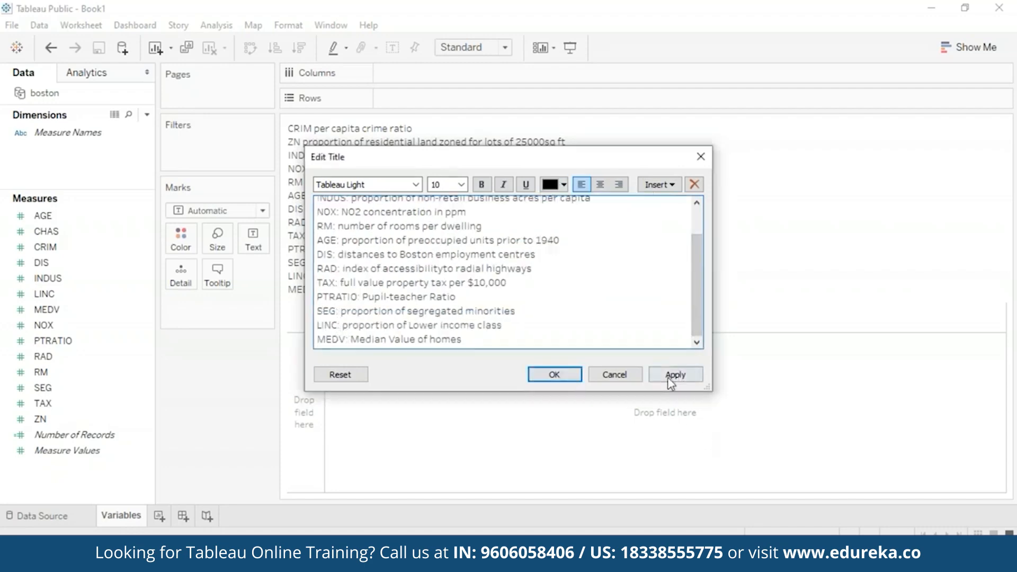
click(554, 375)
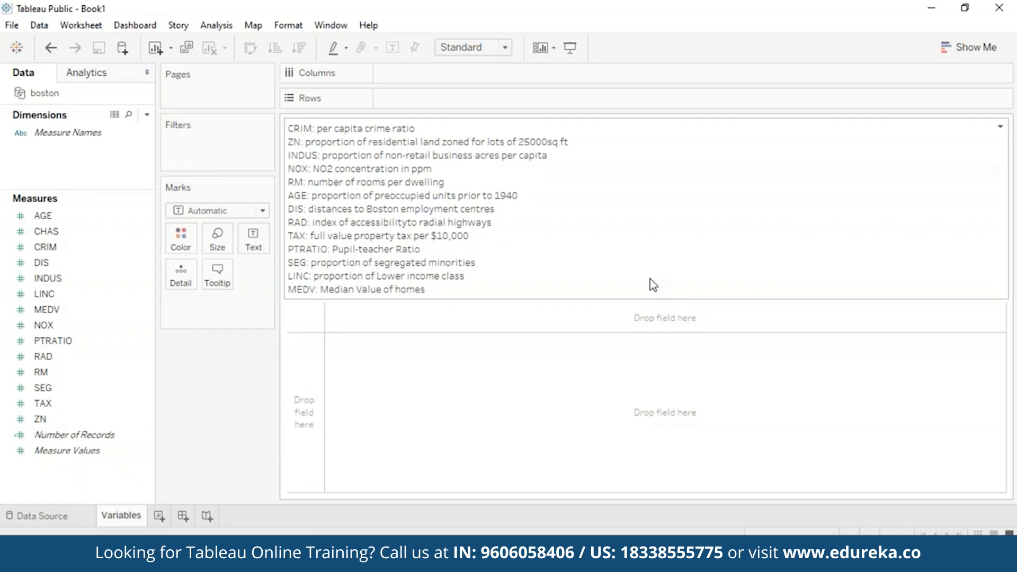
Add a new worksheet plotting MEDV on rows against CRIM on columns, and turn off measure aggregation
click(161, 517)
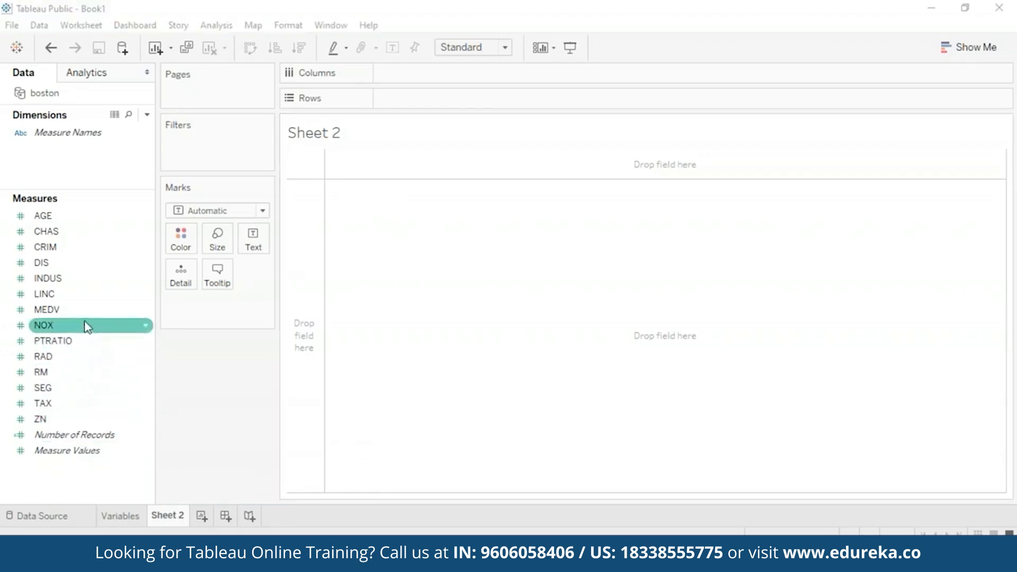
drag(88, 317, 475, 183)
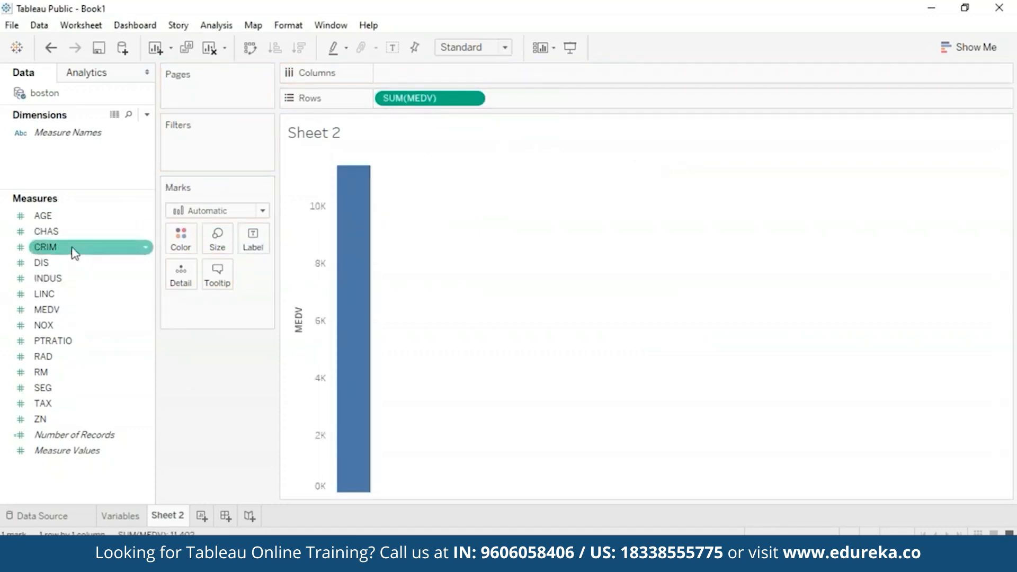
drag(73, 256, 444, 79)
mouse_move(625, 177)
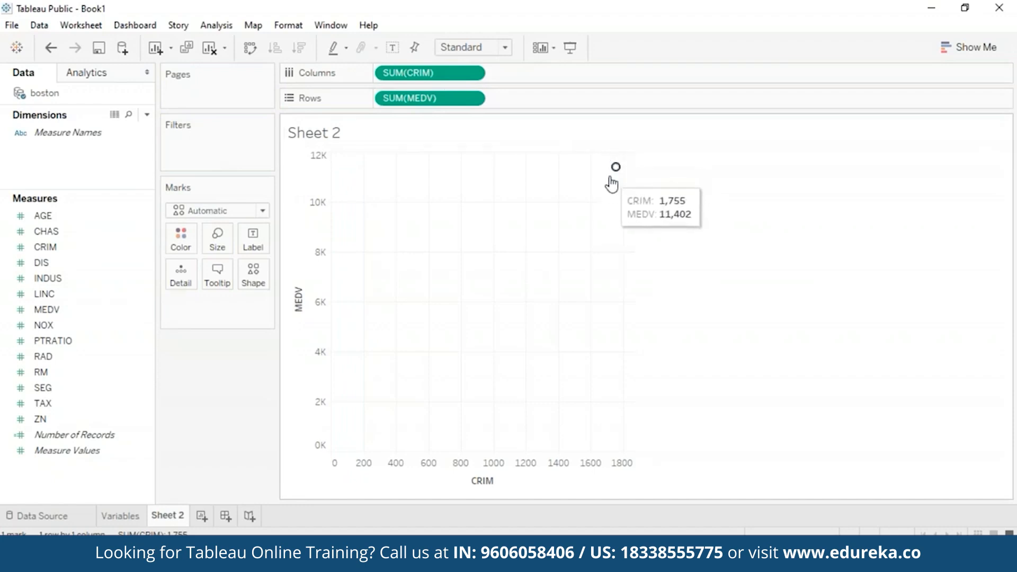
click(228, 28)
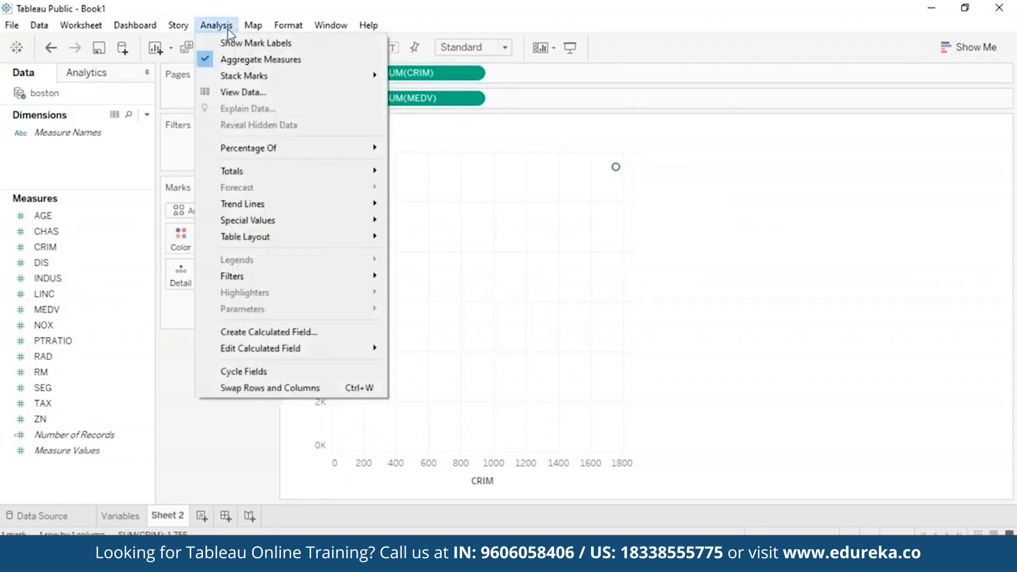
click(205, 61)
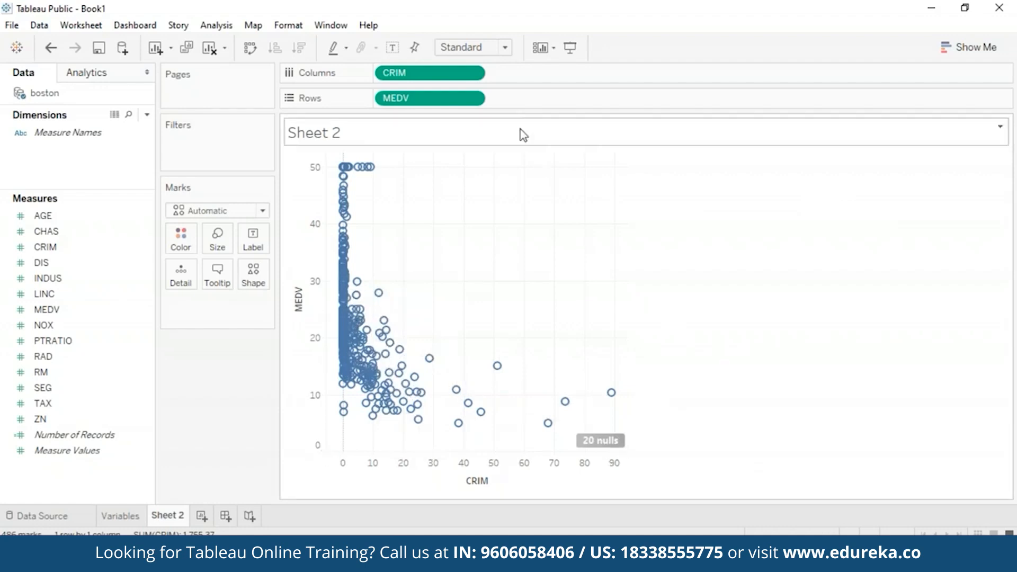
Replace CRIM with PTRATIO on the columns of the MEDV scatter plot
click(472, 73)
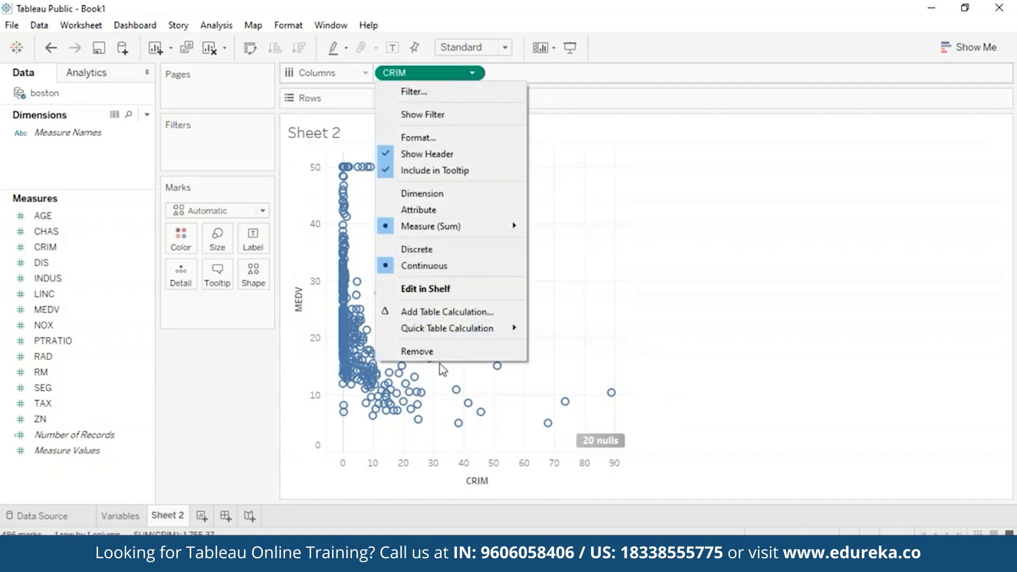
click(424, 351)
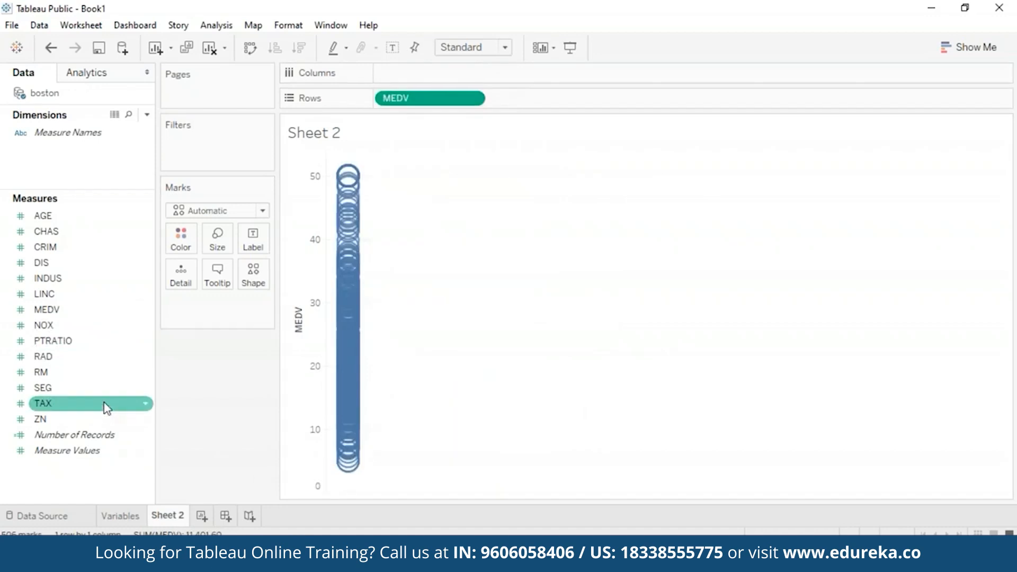
drag(103, 341, 464, 79)
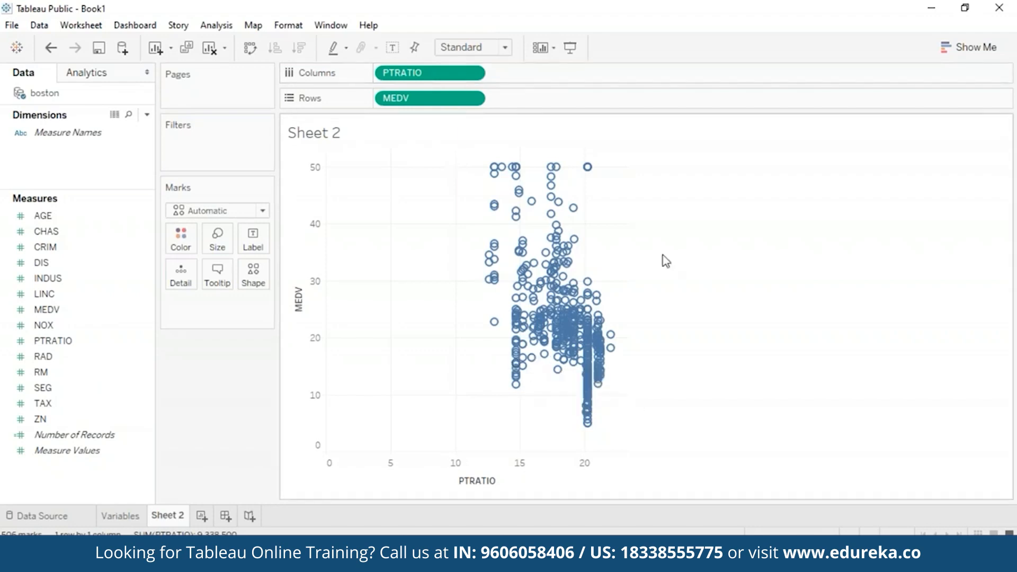
Replace PTRATIO with TAX on the columns of the MEDV scatter plot
click(474, 73)
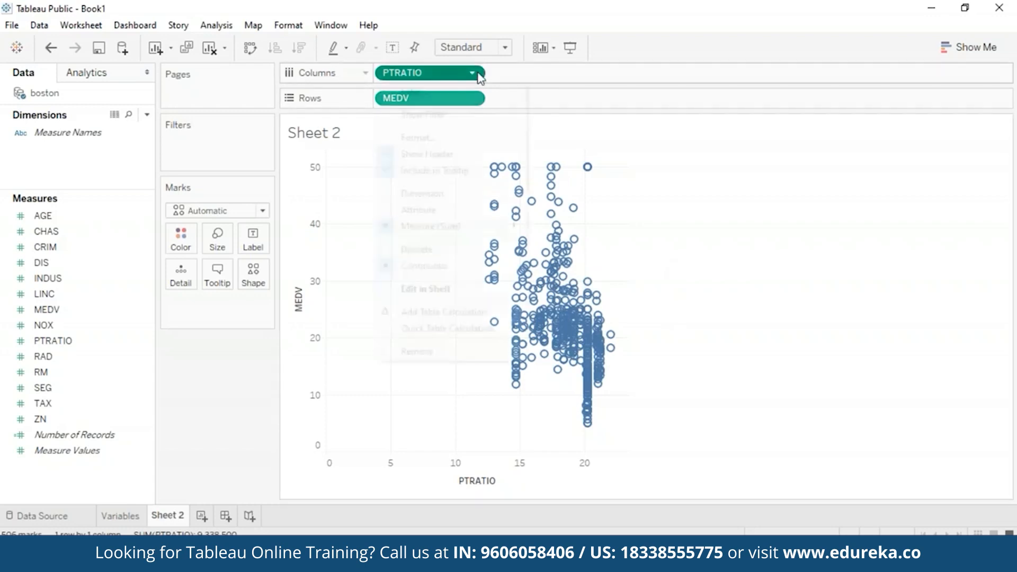
click(416, 351)
drag(45, 403, 427, 74)
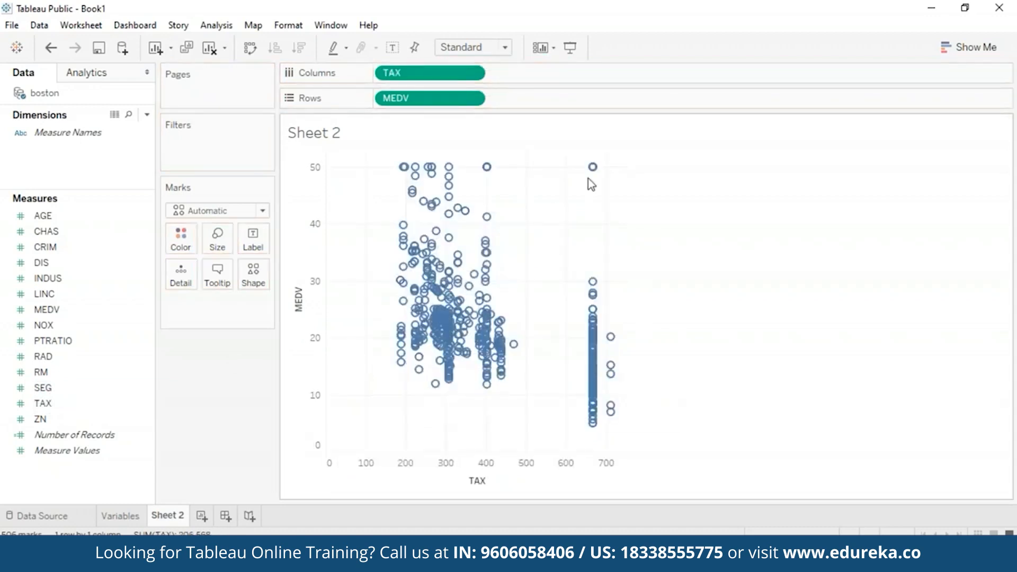
Replace TAX with RM on the columns to plot MEDV against the number of rooms per dwelling
mouse_move(412, 175)
drag(43, 373, 435, 72)
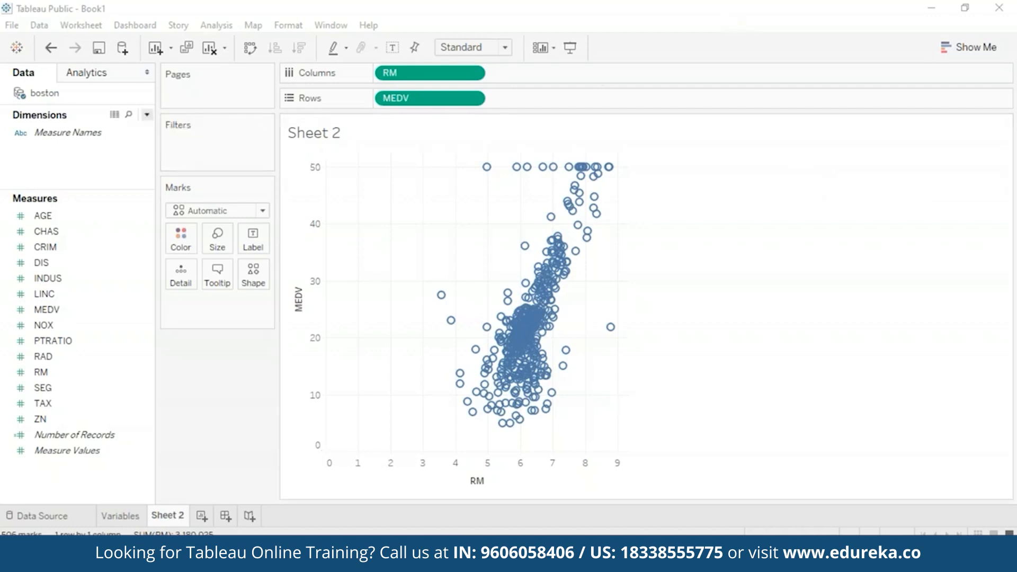
Start a new parameter named "Measure of Interest" with the String data type
click(145, 115)
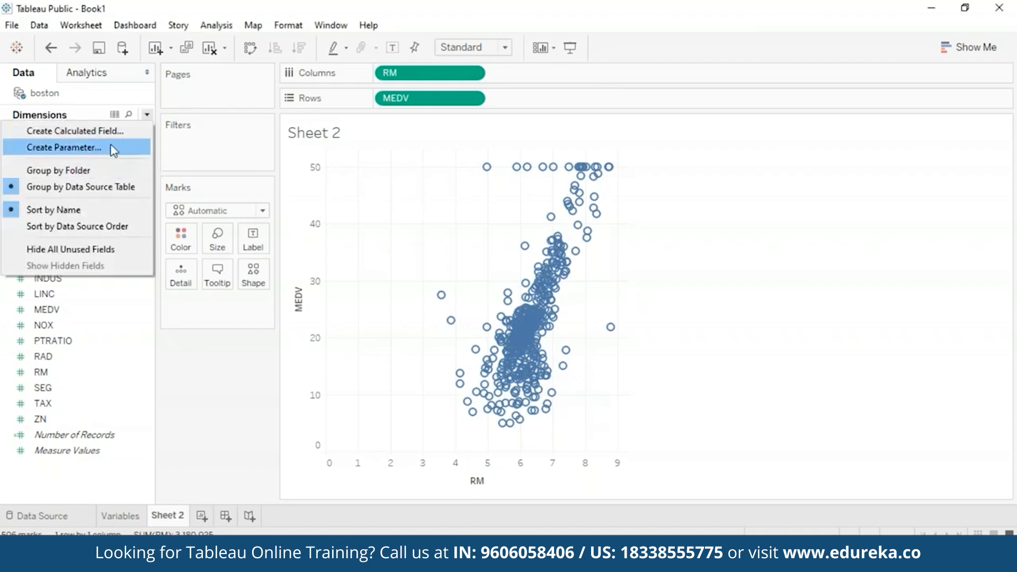
click(80, 147)
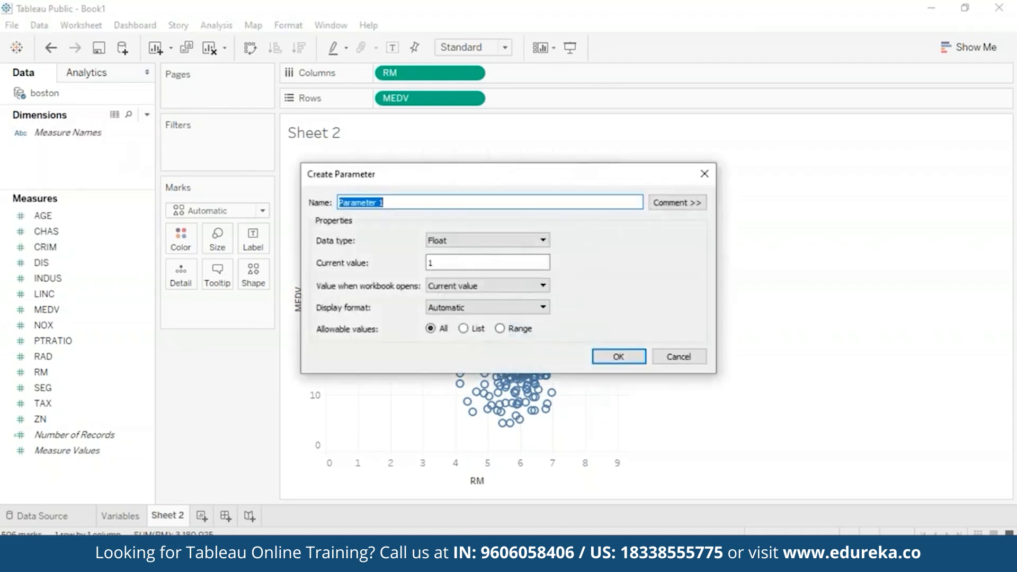
key(BackSpace)
text(Measure of Interest)
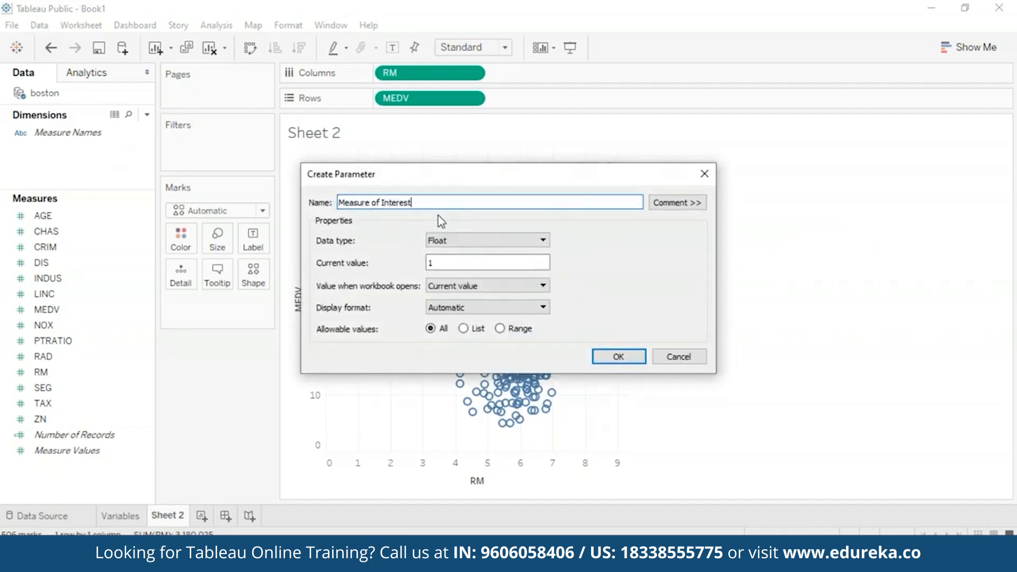
click(503, 245)
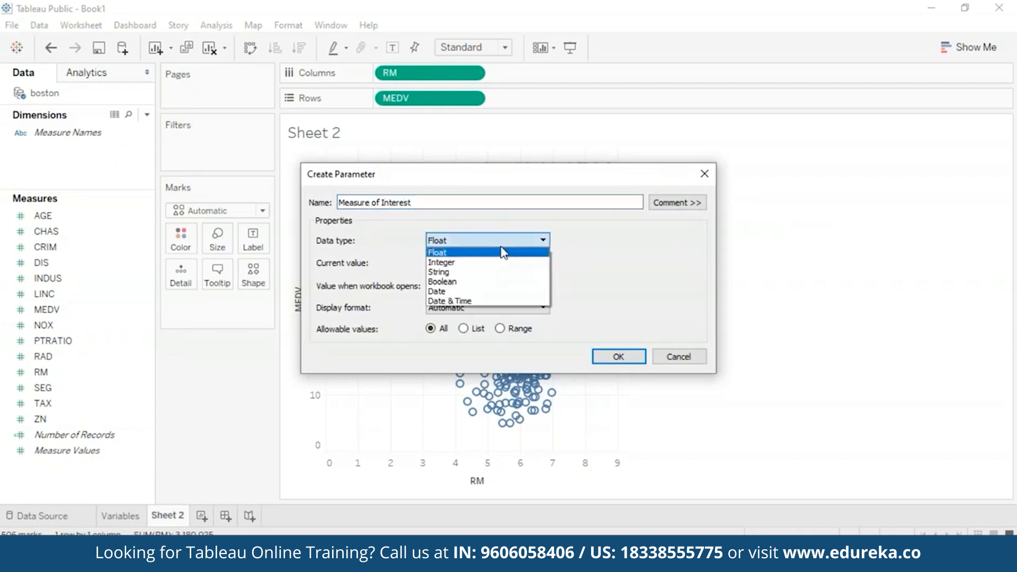
click(492, 272)
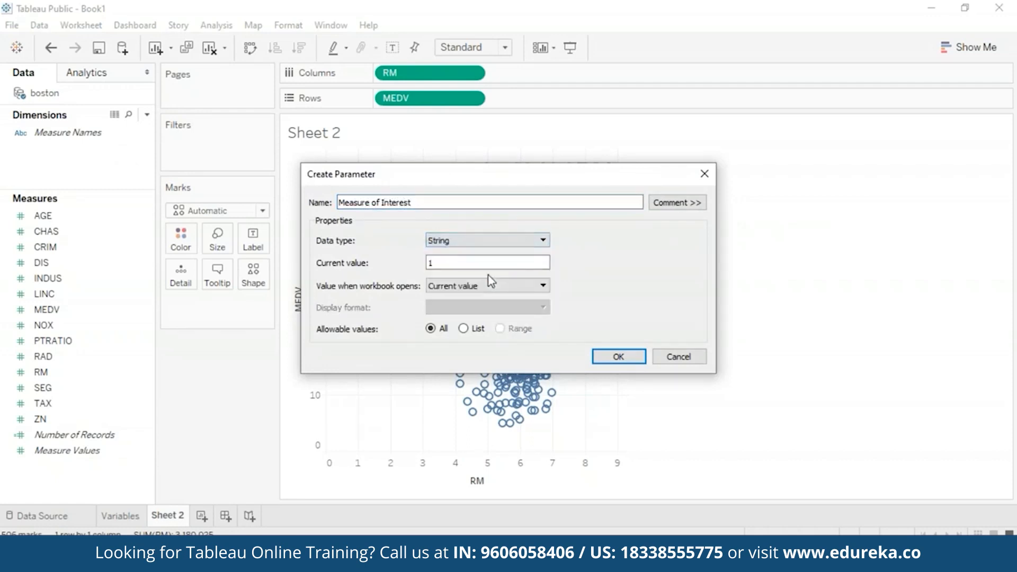
Restrict the parameter's allowable values to a list and add AGE as the first value
click(464, 329)
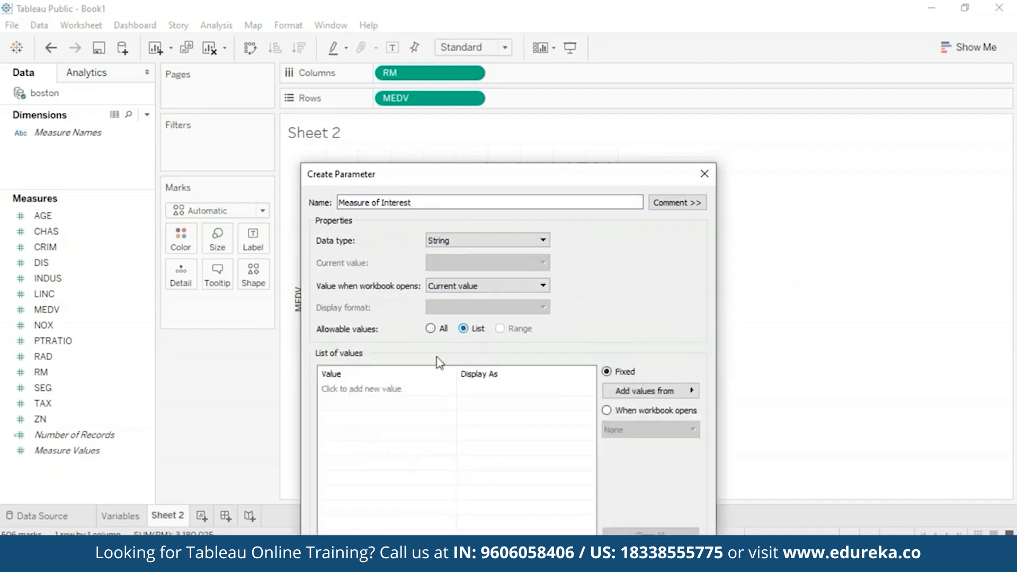
click(395, 392)
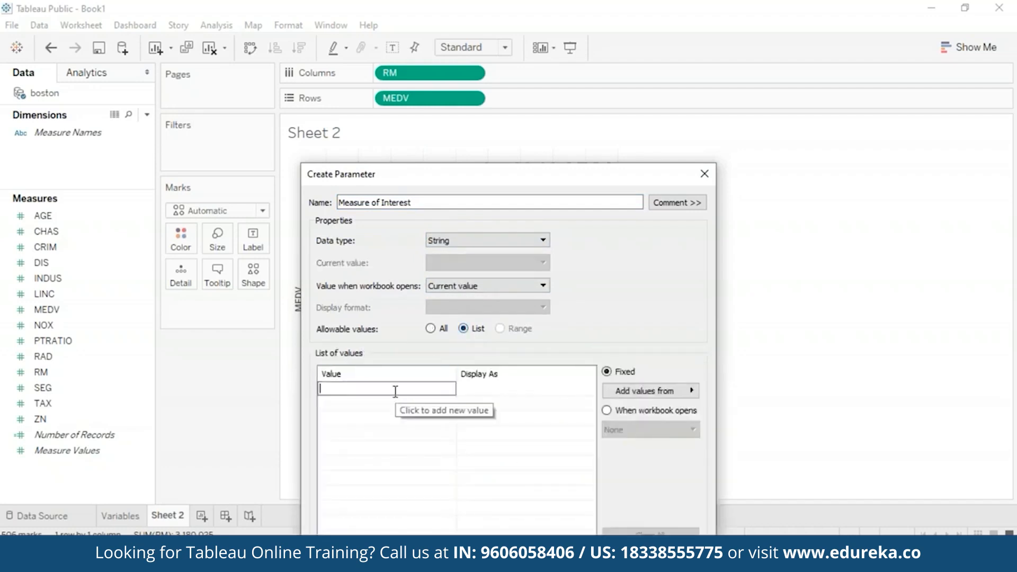
text(AGE)
key(Return)
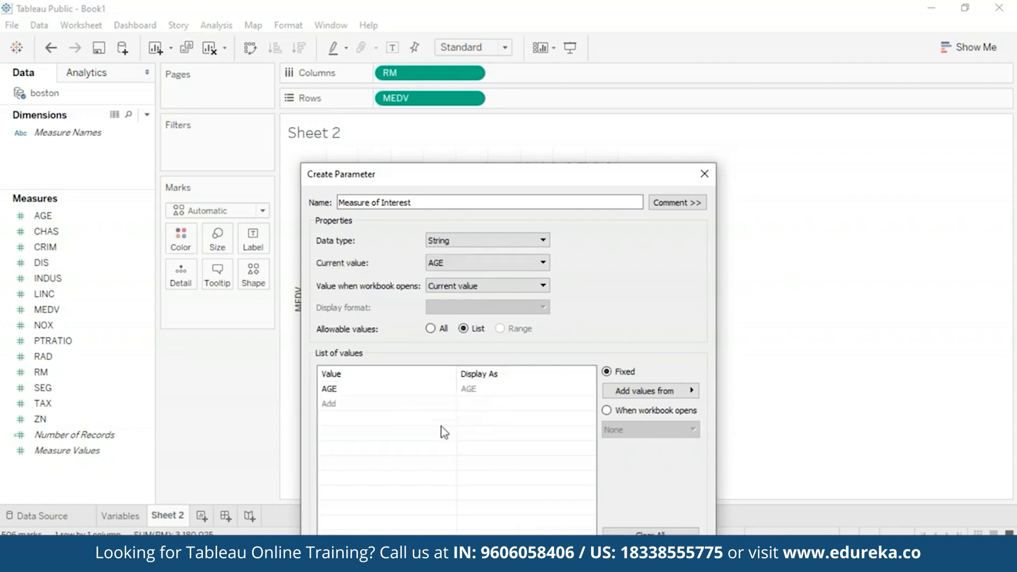
Add CRIM, RM, TAX and NOX to the Measure of Interest parameter's list of values
click(336, 408)
text(CRIM)
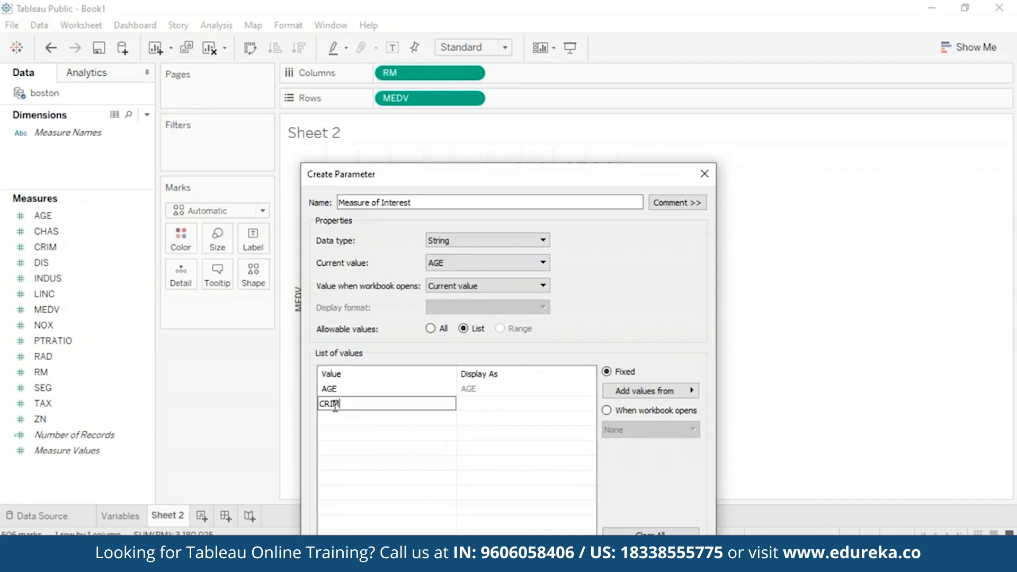
click(336, 418)
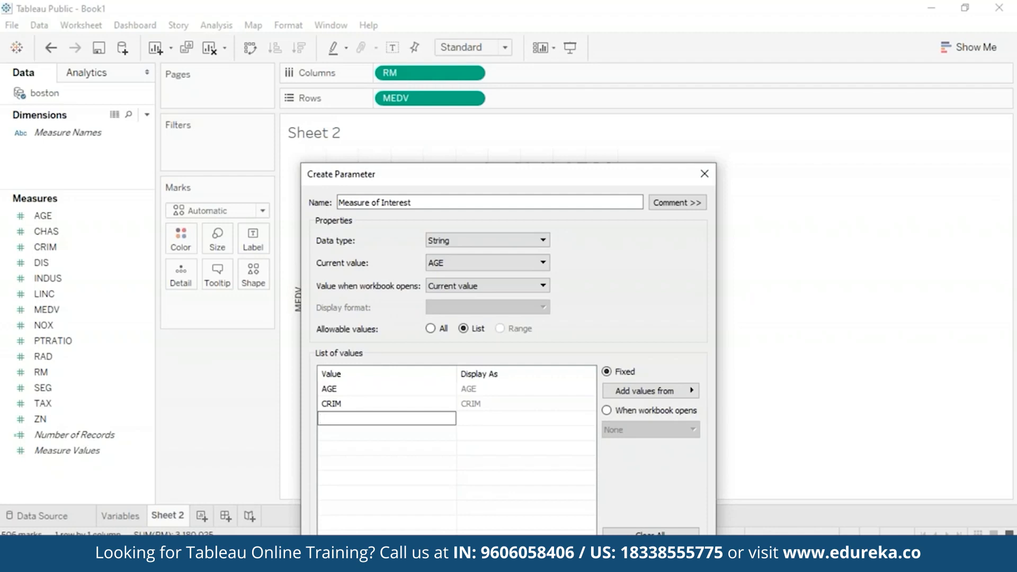
text(RM)
click(331, 435)
text(TAX)
click(333, 448)
text(NO)
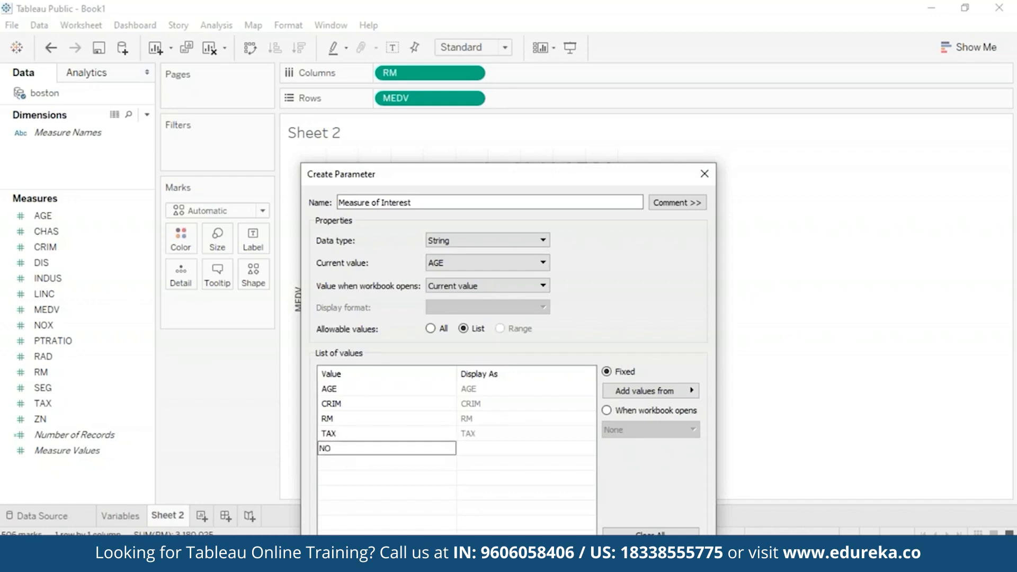
text(X)
key(Return)
Complete the list with PTRATIO and RAD, leave out RM, and create the Measure of Interest parameter
text(PTRAT)
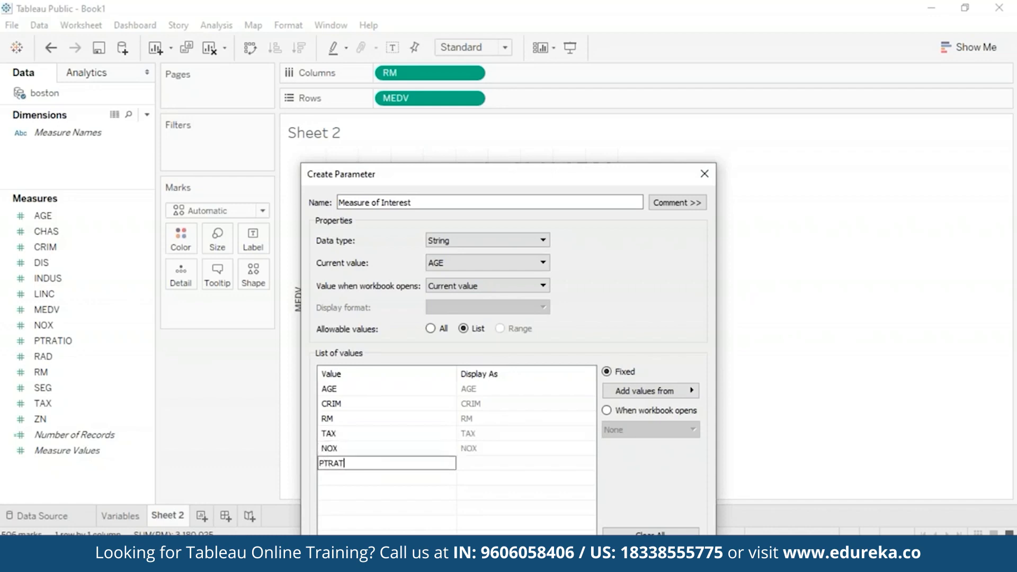
text(ION)
key(BackSpace)
key(Return)
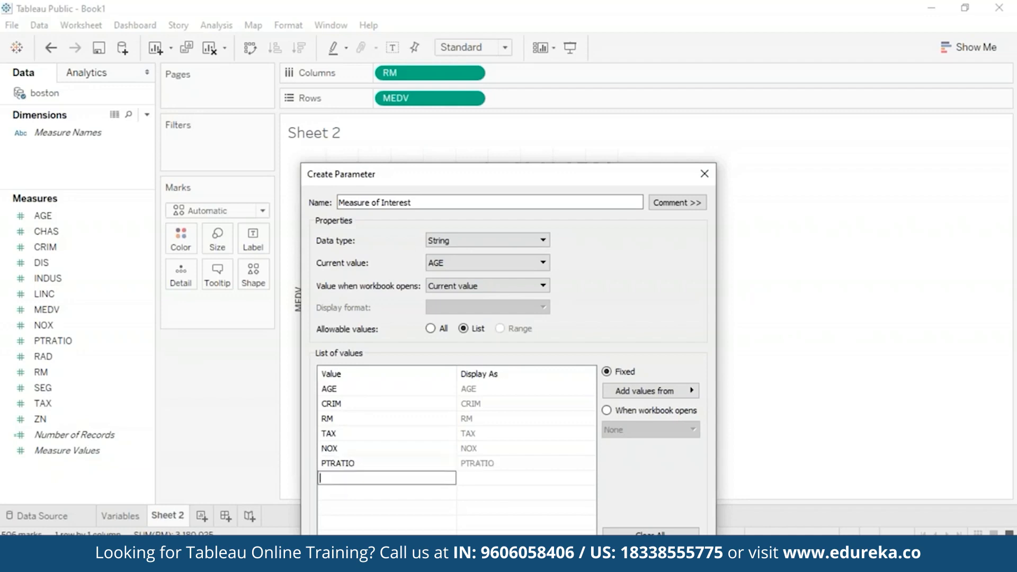
text(RAD)
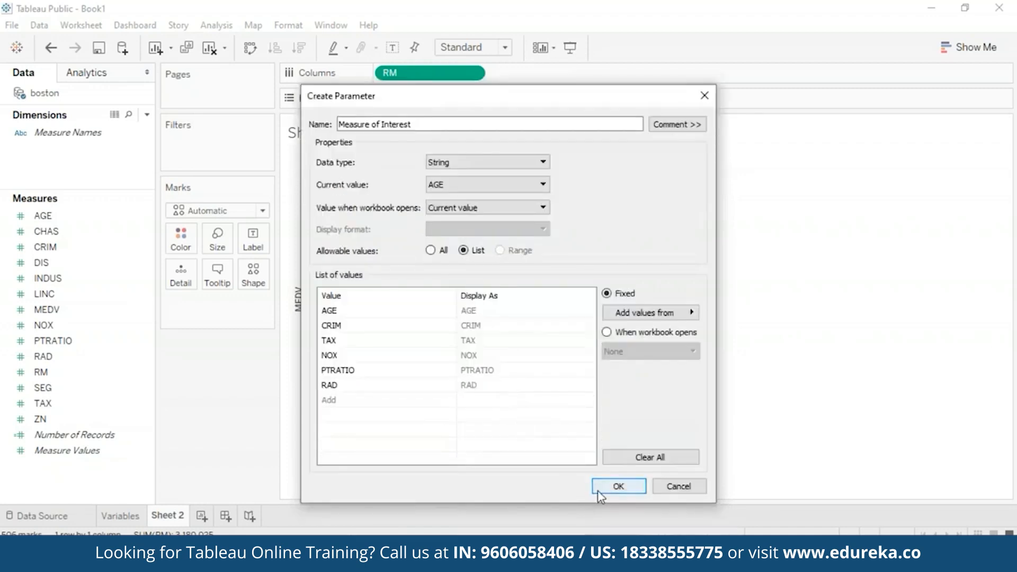
click(598, 489)
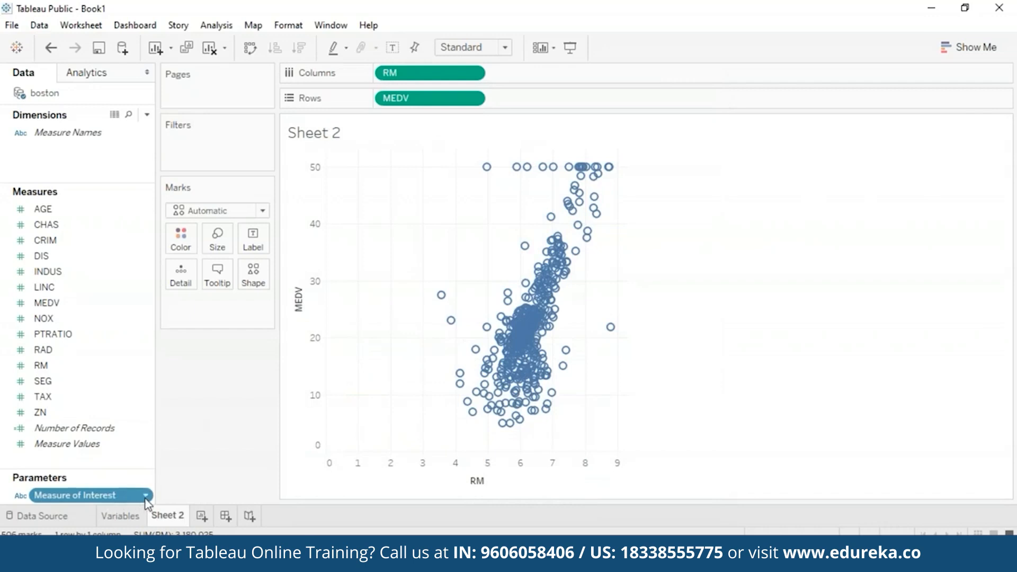
Show the parameter control for Measure of Interest on the sheet
click(146, 496)
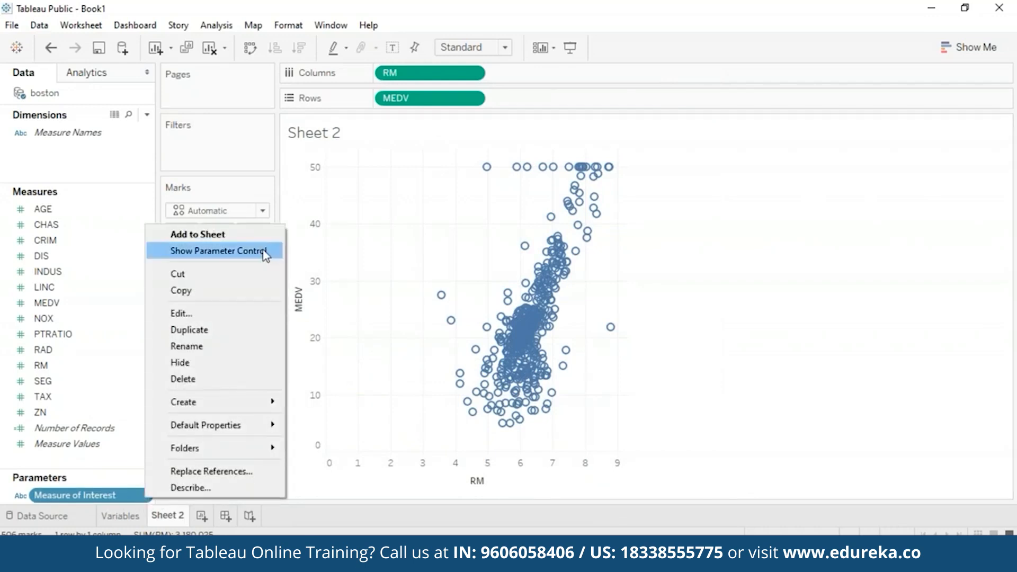
click(754, 405)
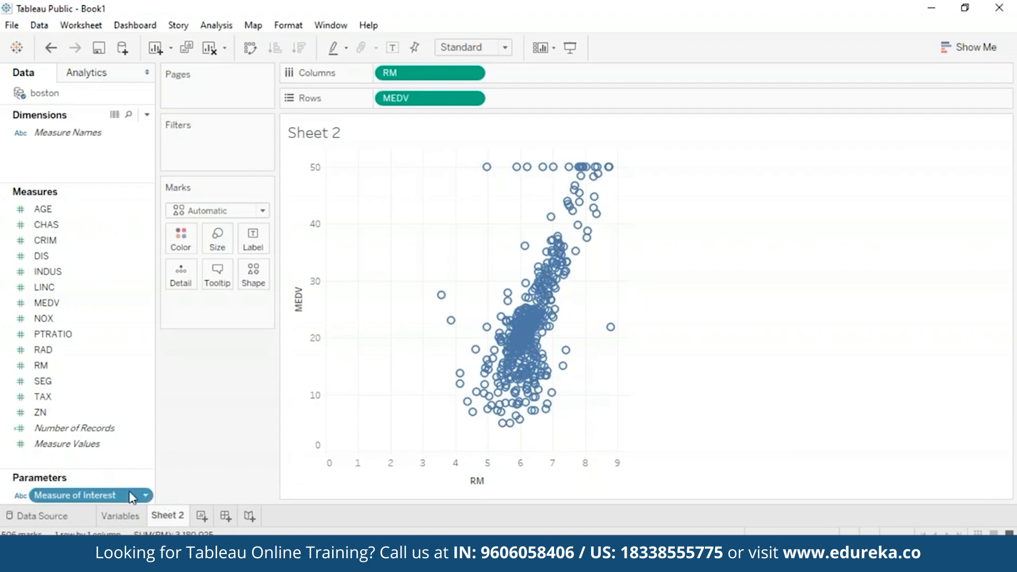
click(144, 495)
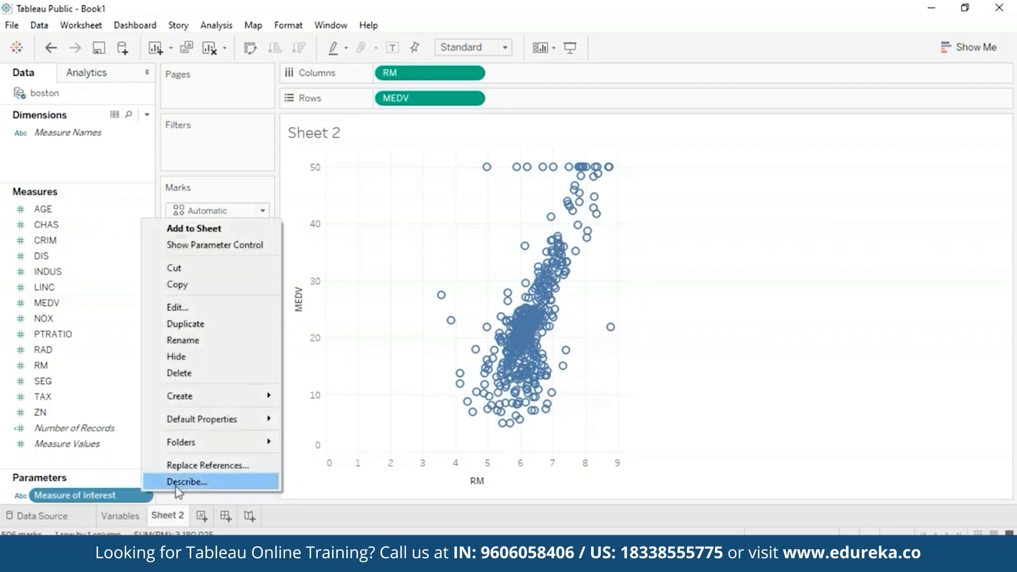
click(201, 246)
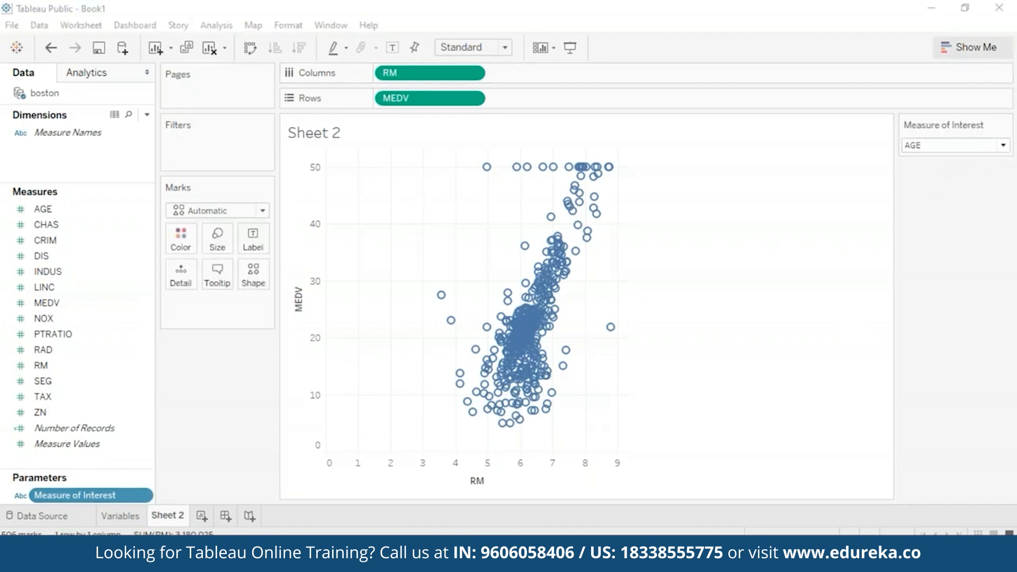
Try the Measure of Interest control by switching it to NOX and back to AGE
click(1004, 147)
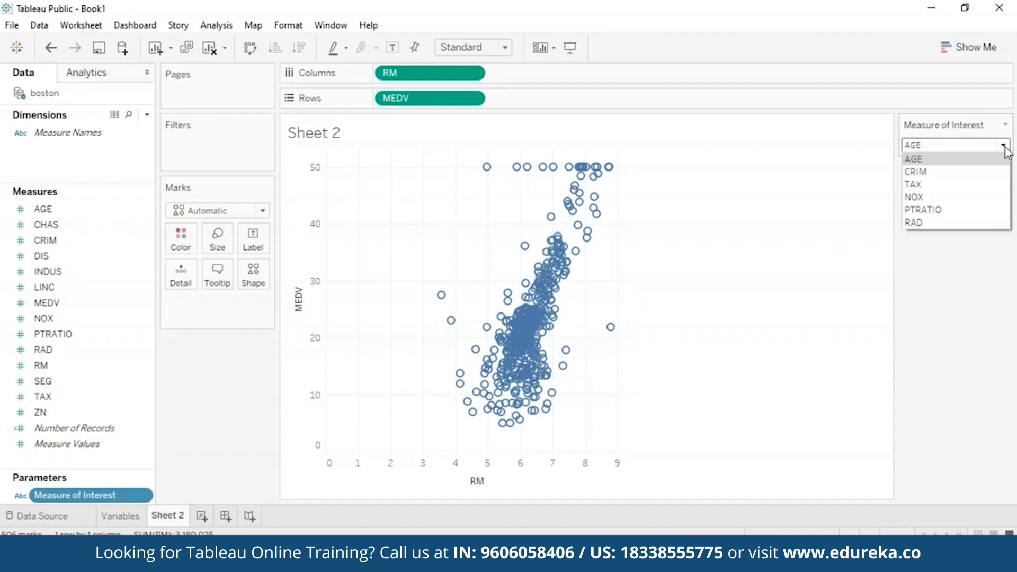
click(1004, 146)
click(1004, 147)
click(964, 197)
click(999, 148)
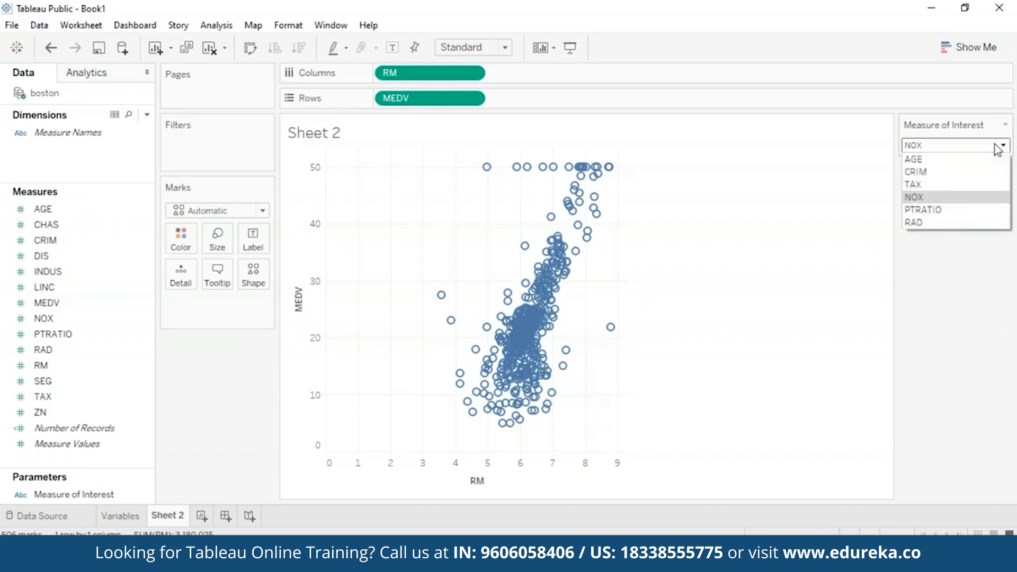
click(948, 159)
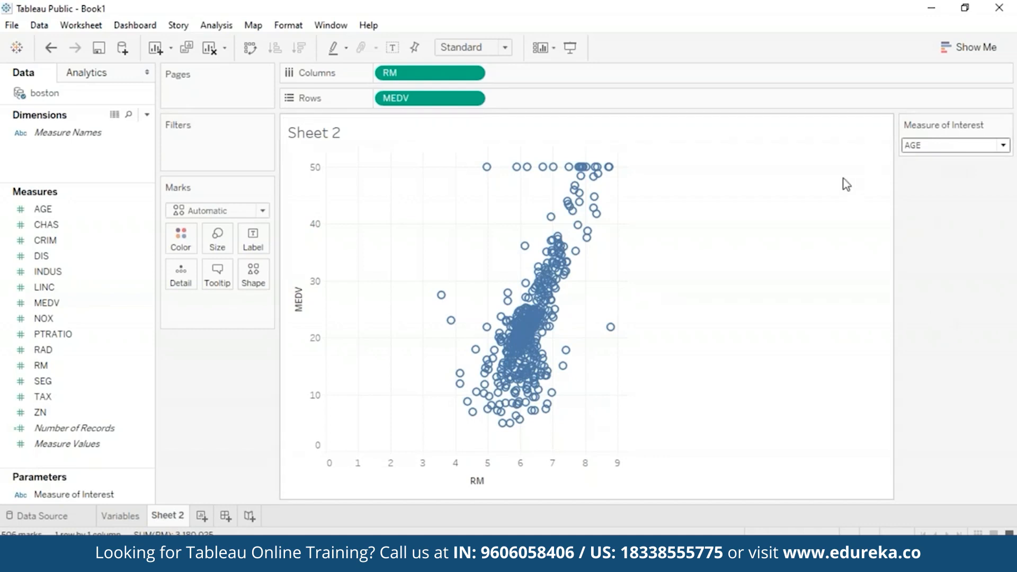
Create a calculated field named MEASURE OF INTEREST CALC
click(147, 115)
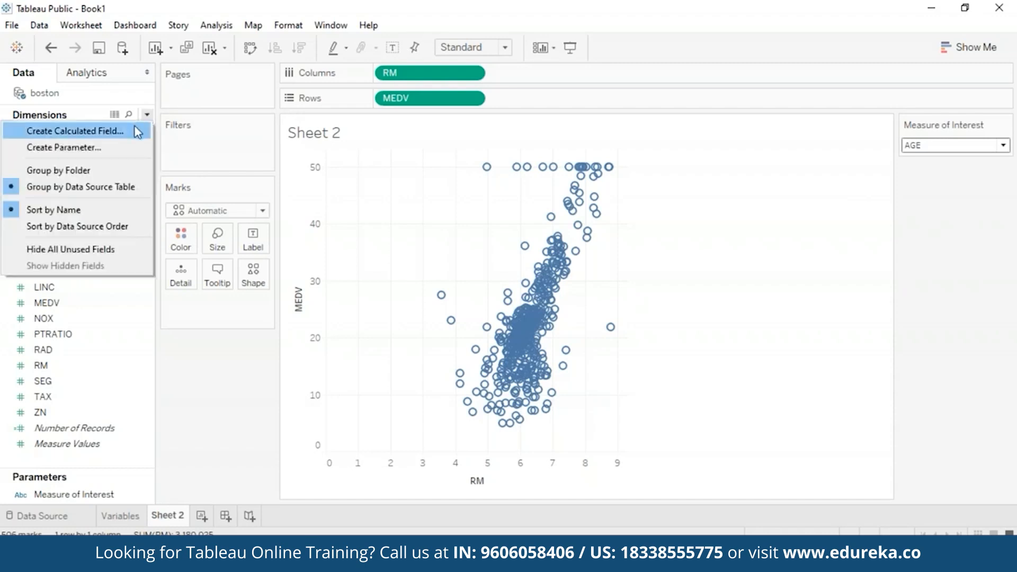
click(137, 132)
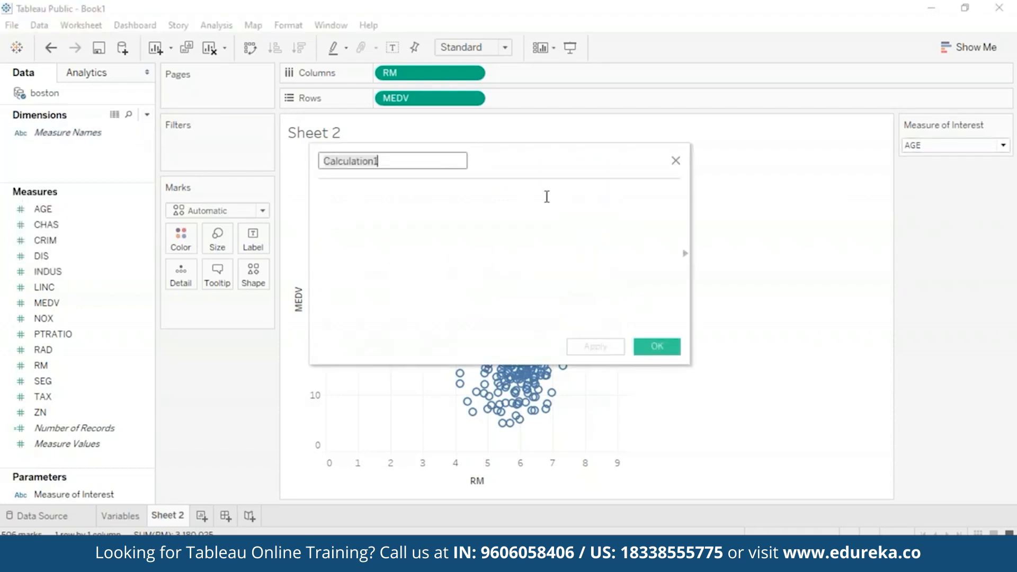
key(BackSpace)
text(M)
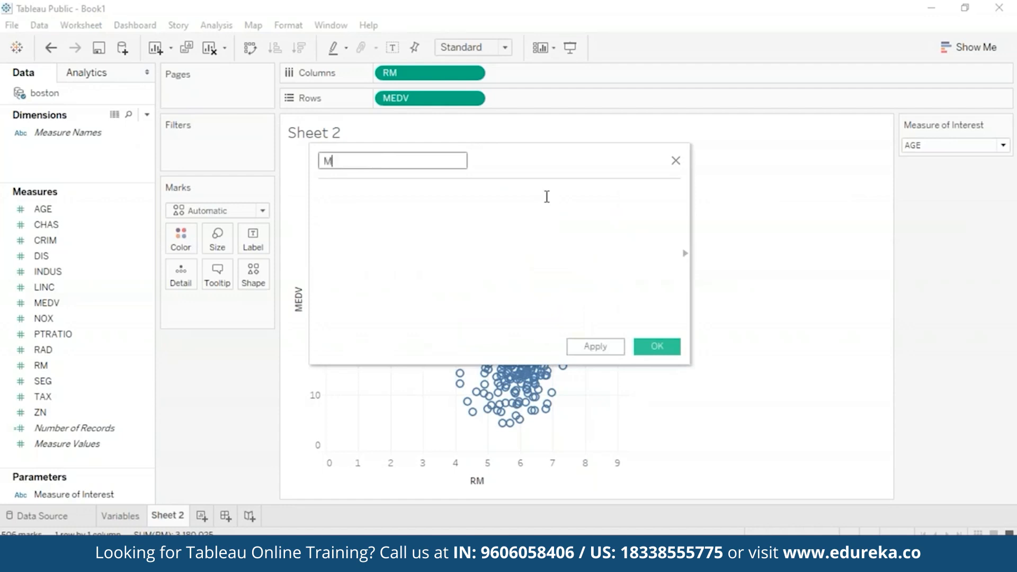
text(EASURE OF INTEREST CALC)
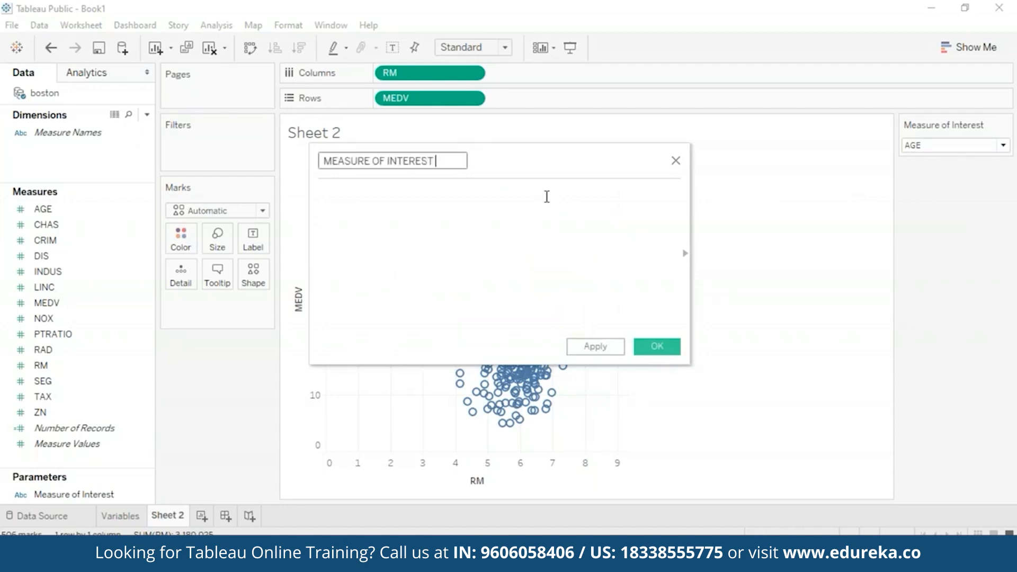
Begin the calculation's formula with CASE [Measure of Interest]
click(580, 218)
text(case)
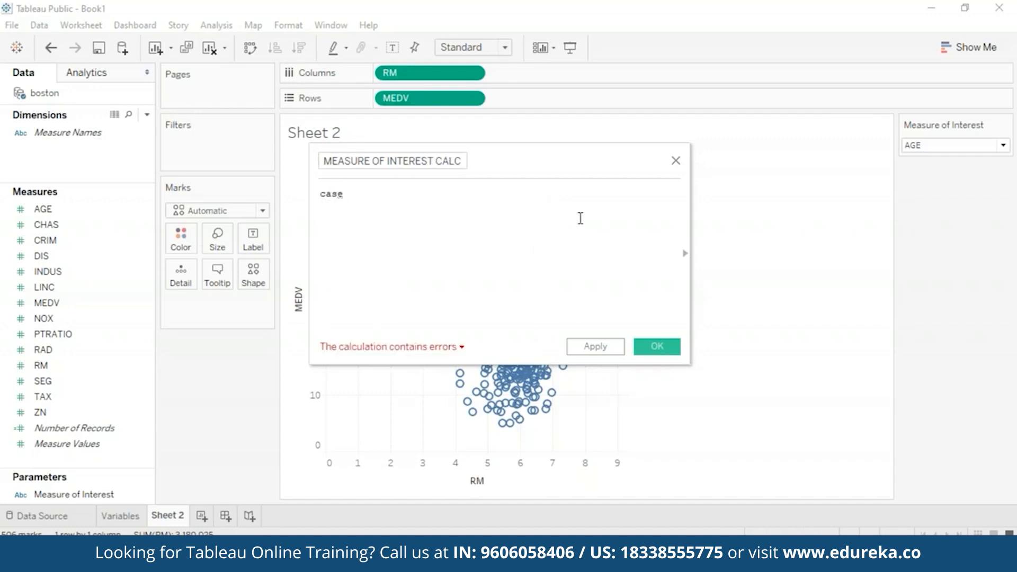
key(BackSpace)
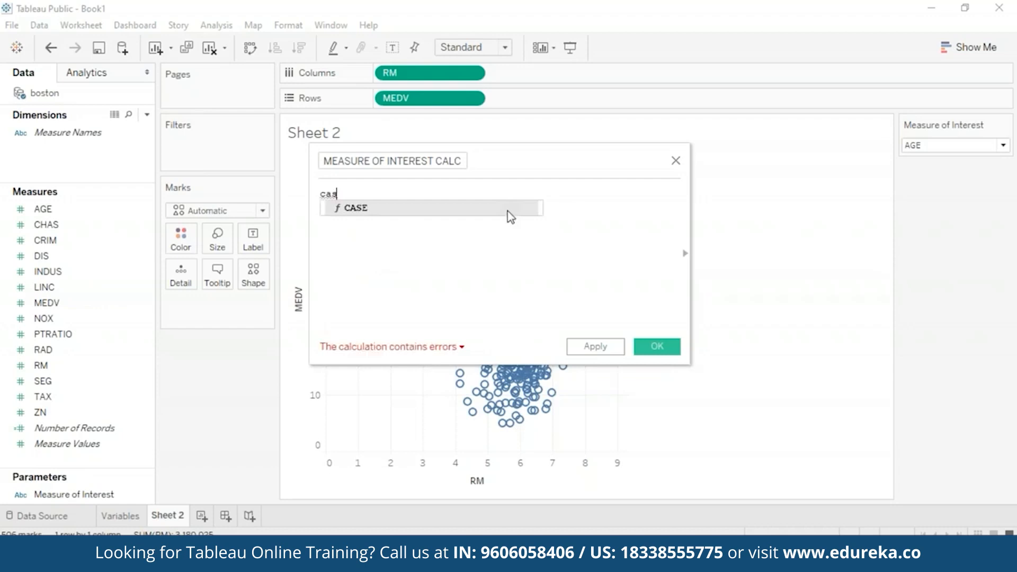
click(510, 212)
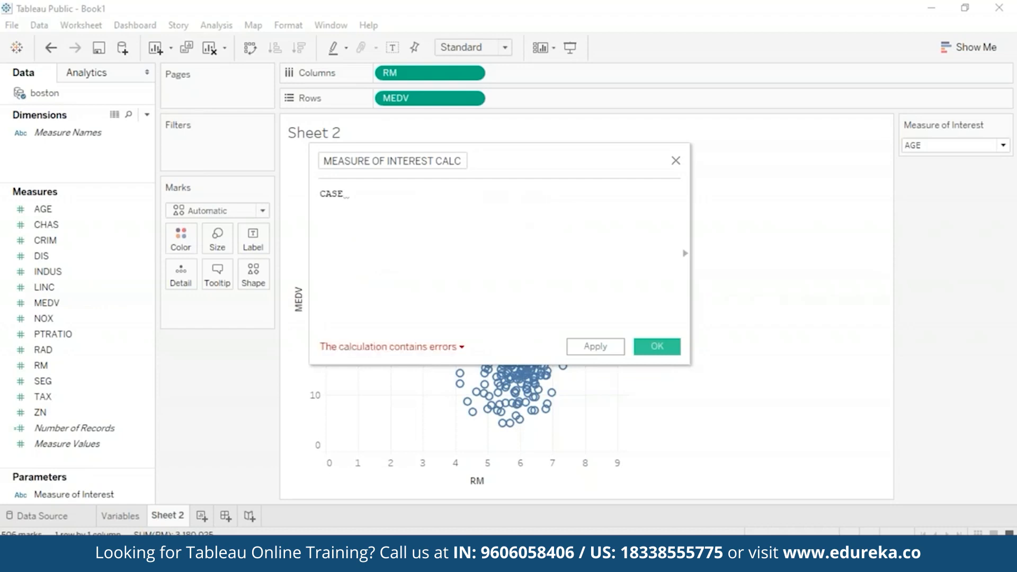
text([])
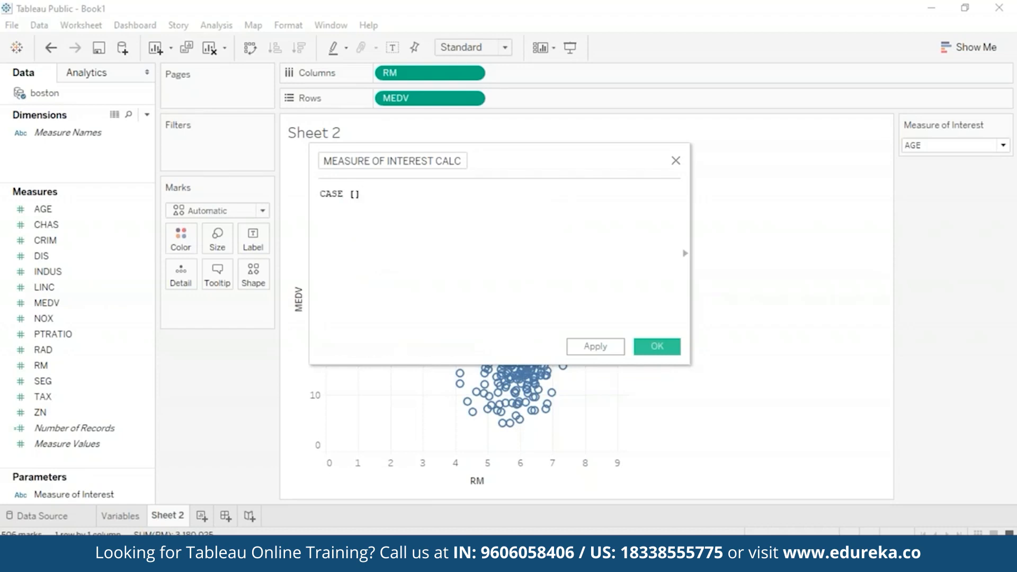
text(m)
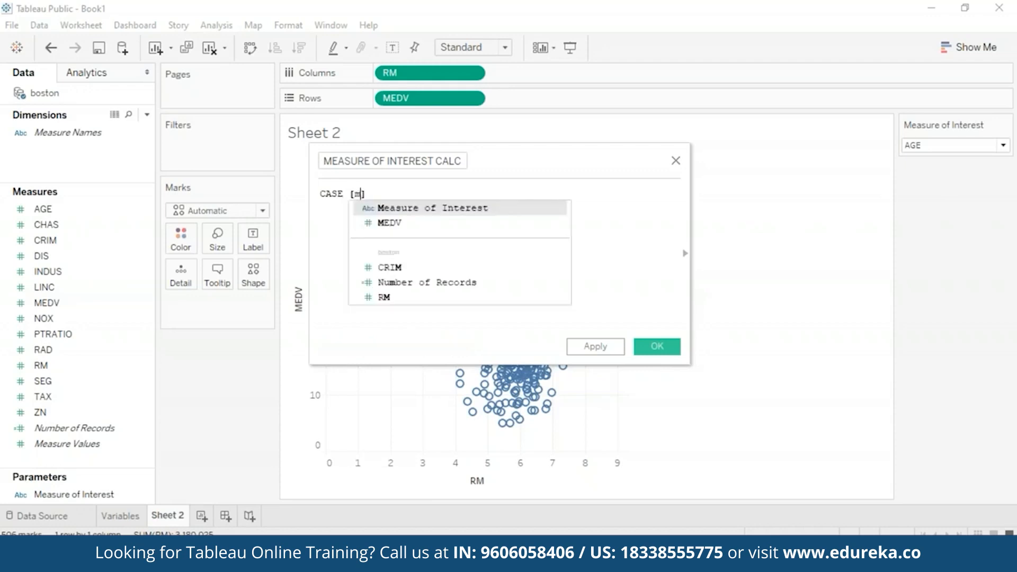
click(510, 211)
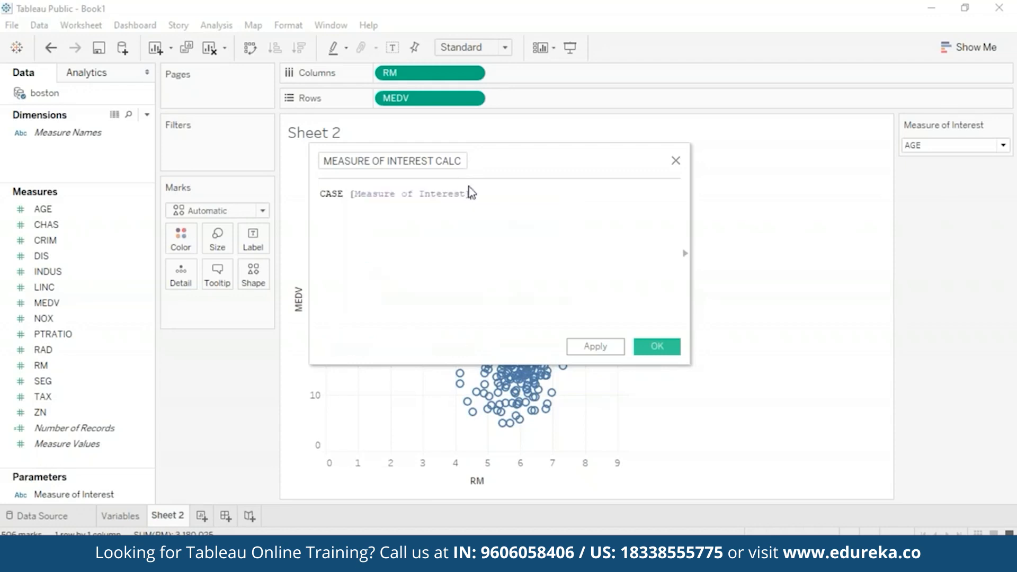
Add the first branch WHEN 'AGE' THEN [AGE] below the CASE line, with AGE in single quotes as the condition
key(Return)
text(whe)
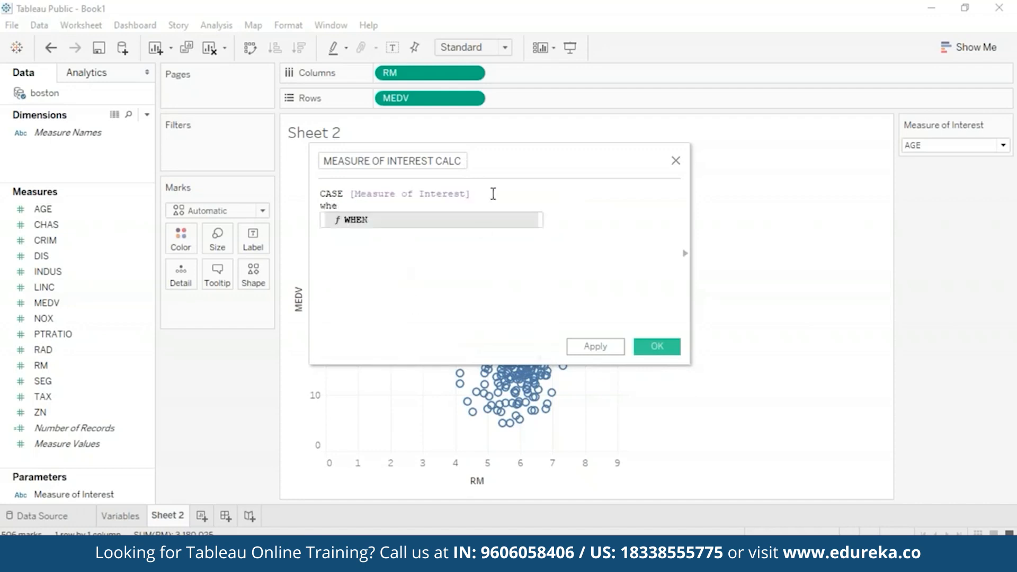
click(479, 225)
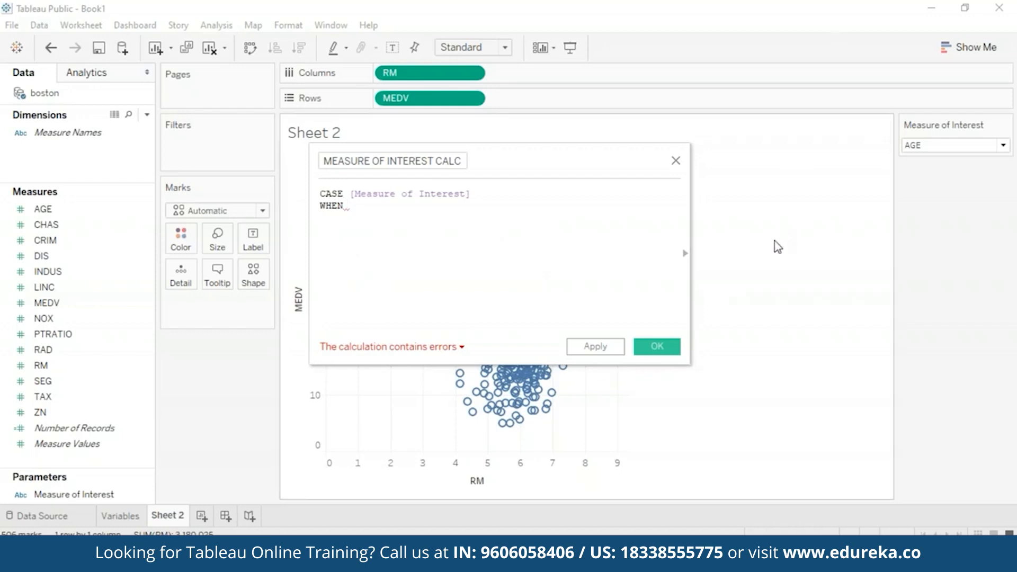
click(1003, 146)
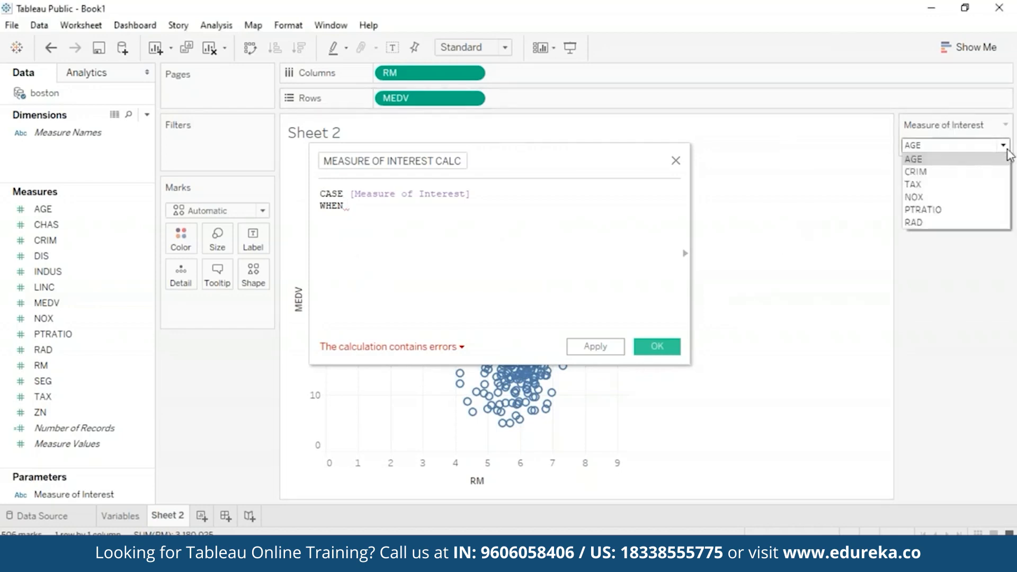
click(1010, 155)
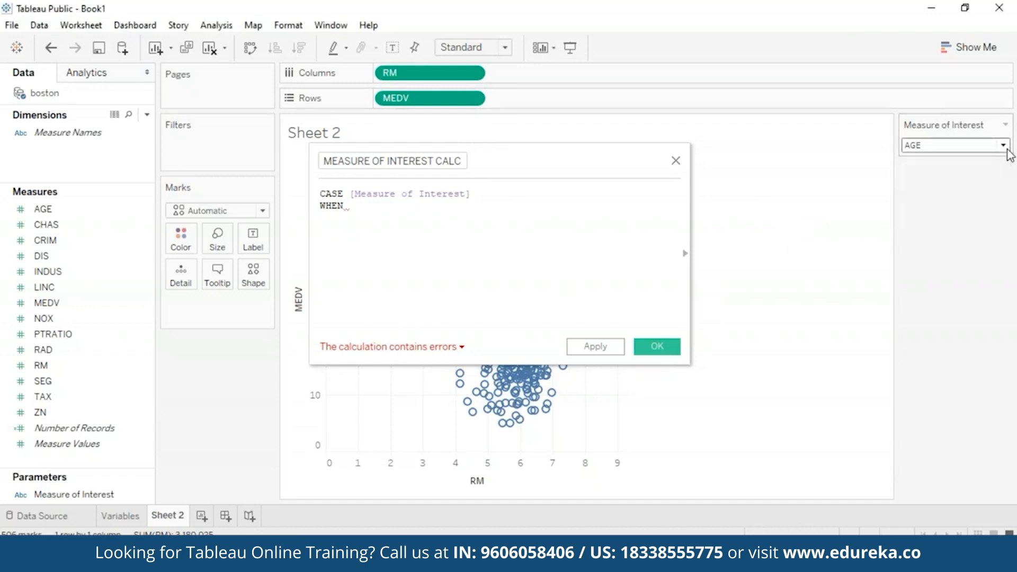
text(AG)
click(390, 223)
text(THEN AG)
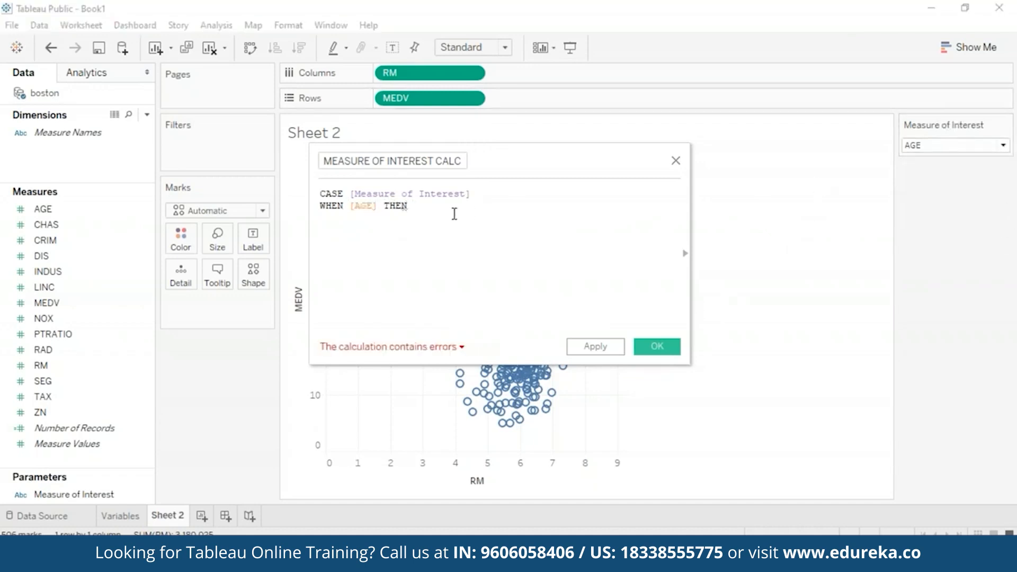
click(445, 220)
drag(377, 206, 349, 206)
text(AGE)
Add the branch WHEN 'CRIM' THEN[CRIM] and close the CASE statement with END
text(N 'CRIM' THEN[CRIM])
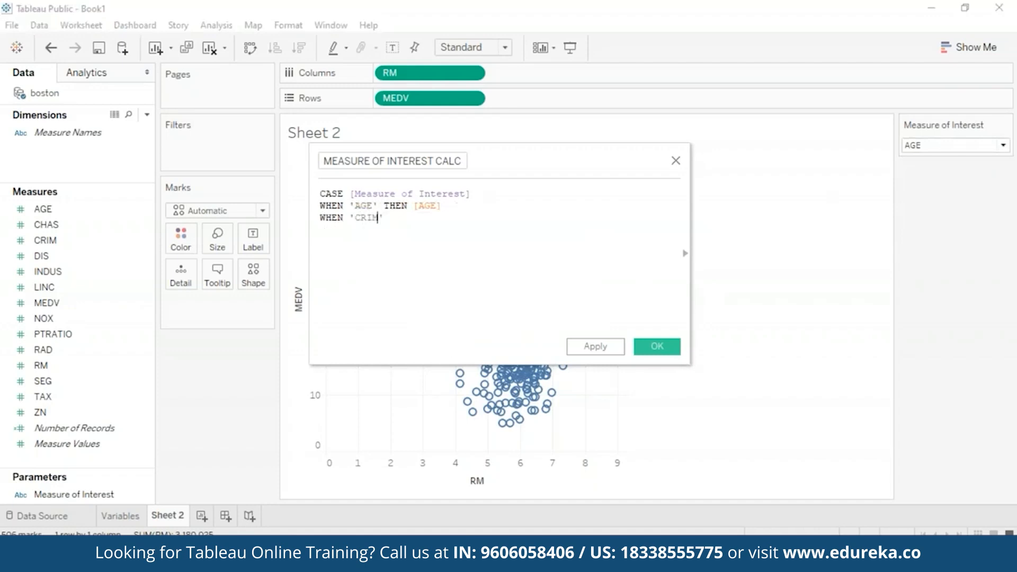
click(414, 206)
key(BackSpace)
click(472, 217)
key(Return)
key(Return)
text(END)
Insert the branch WHEN 'TAX' THEN[TAX] between the CRIM branch and END
click(457, 220)
key(Return)
text(WHEN 'RM' THEN[RM])
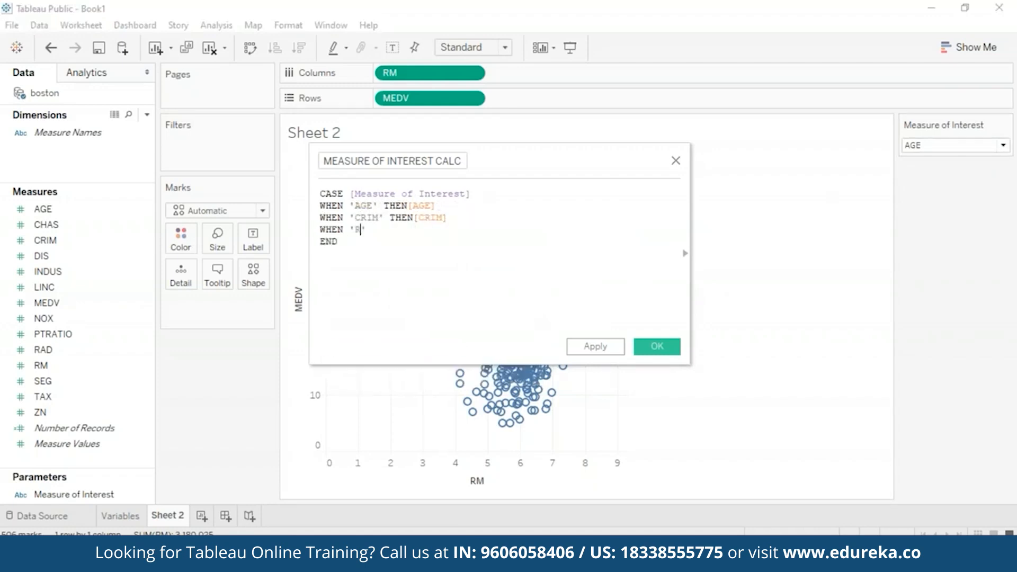
key(BackSpace)
key(BackSpace)
text(TAX)
click(454, 226)
key(BackSpace)
key(BackSpace)
key(BackSpace)
text(TAX])
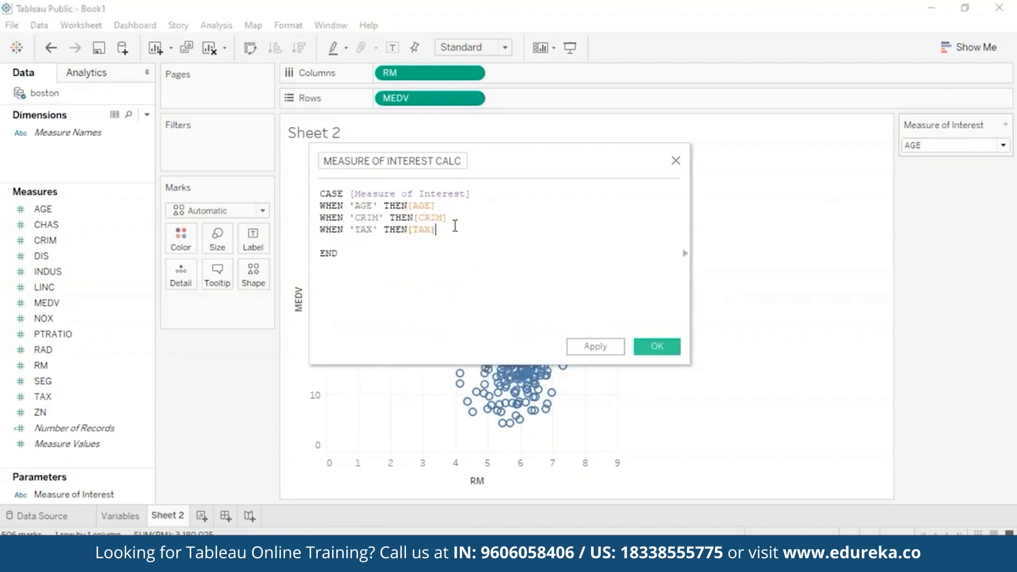
Add matching WHEN branches for NOX, PTRATIO and RAD before END, and save the calculated field
key(Return)
text(WHEN 'NOX' THEN[NOX])
key(Return)
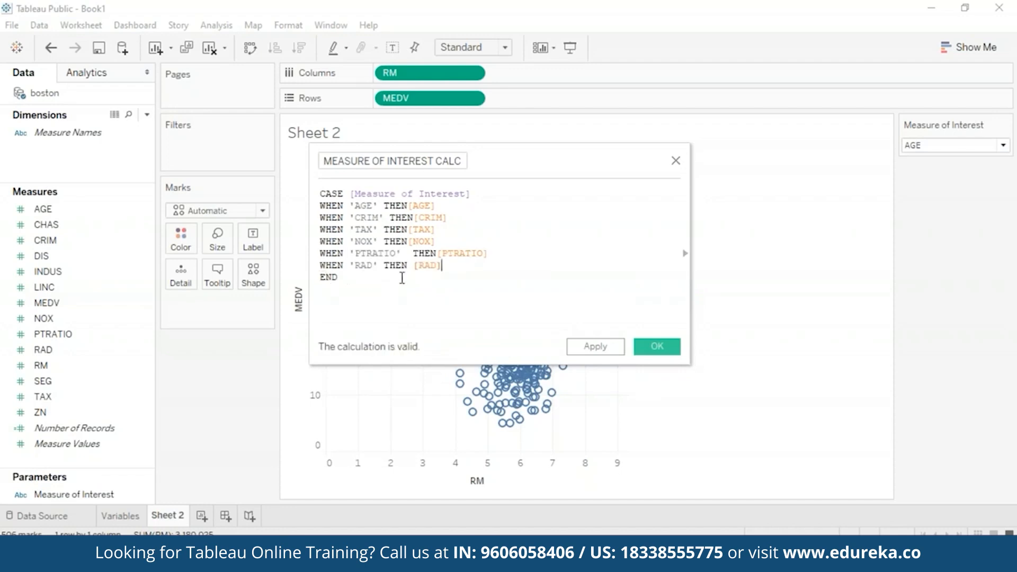
click(593, 347)
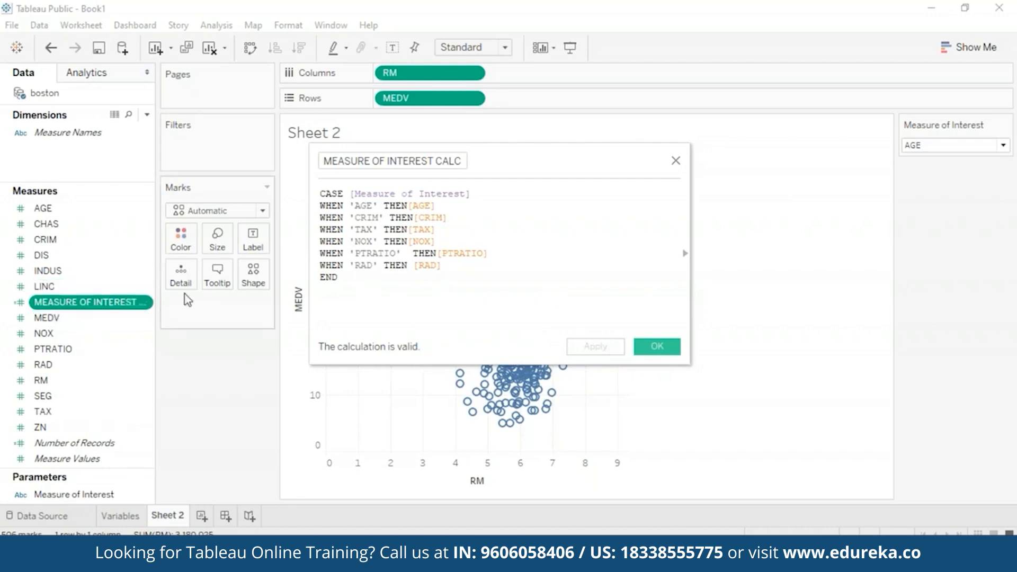
click(658, 347)
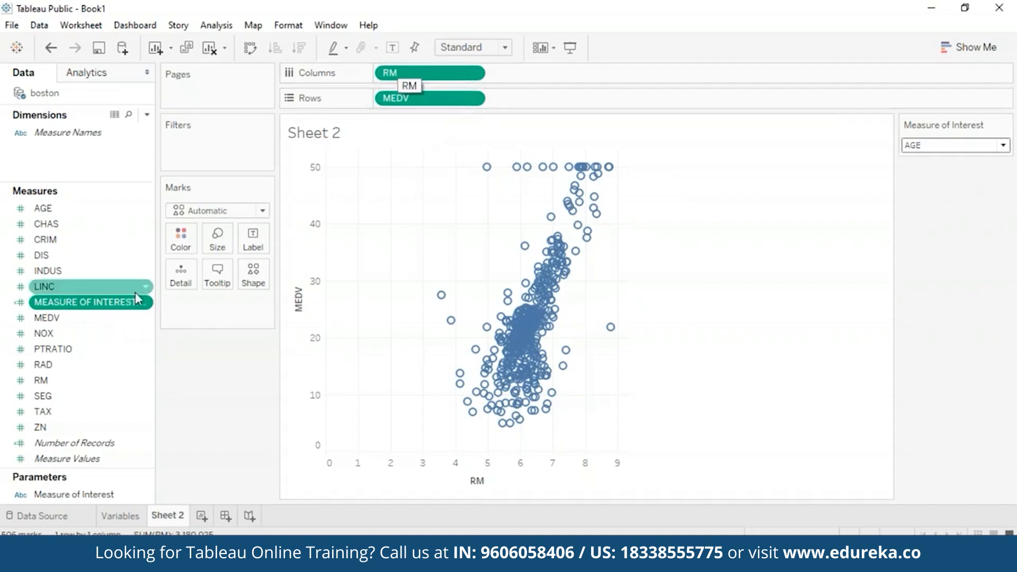
Add the MEASURE OF INTEREST CALC field to Columns and remove RM from the scatter plot
drag(123, 302, 583, 73)
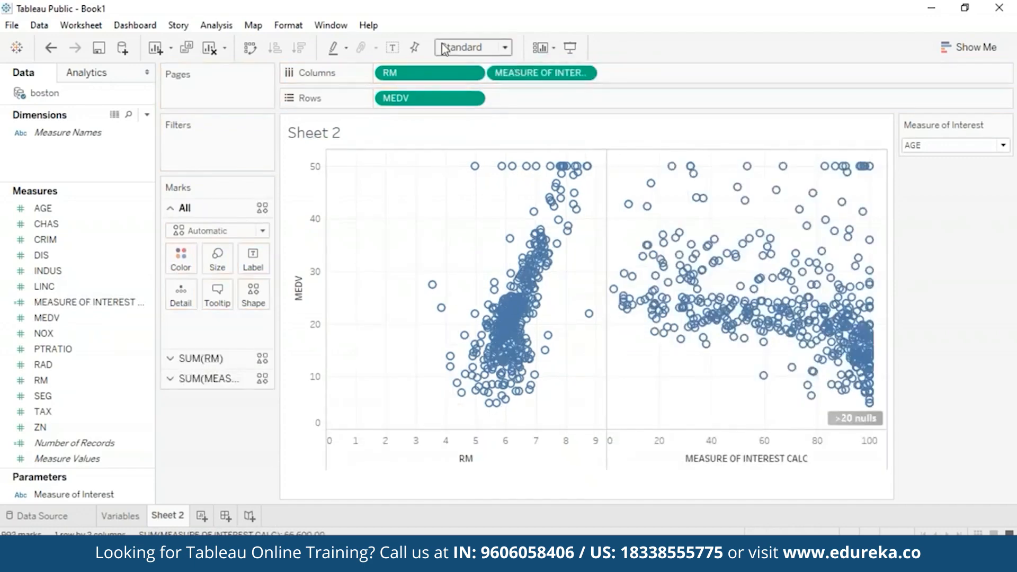
click(479, 75)
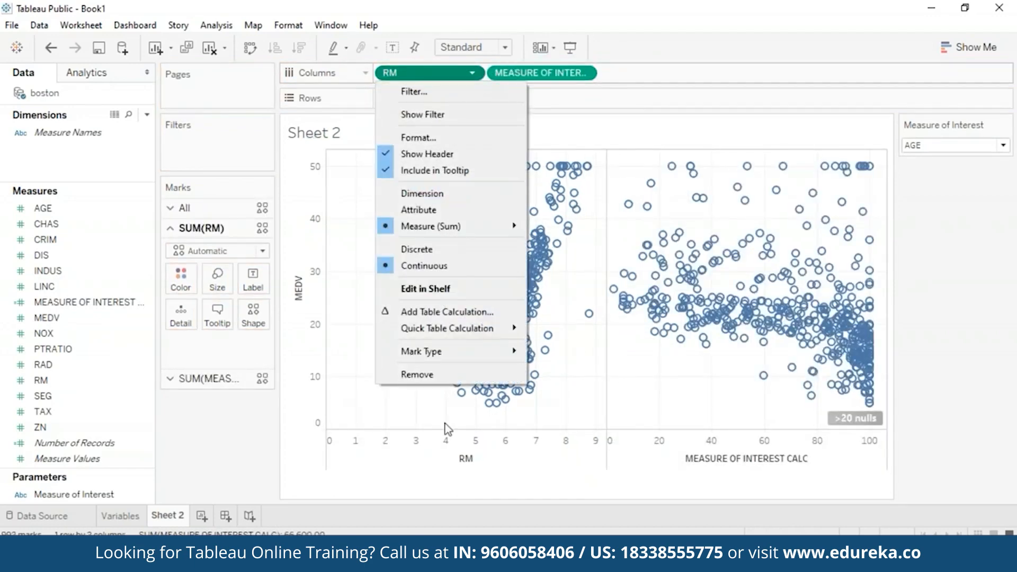
click(444, 377)
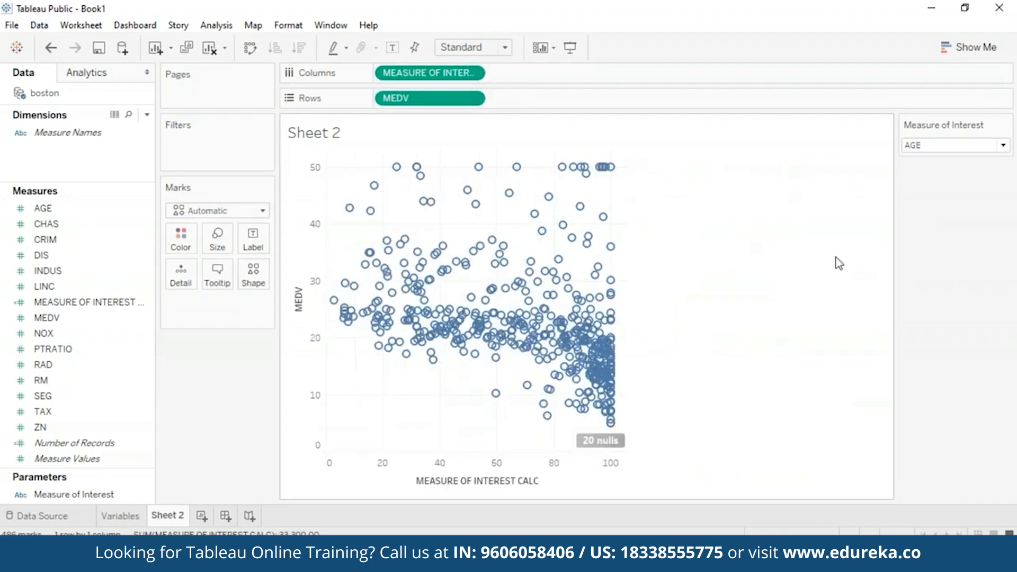
Set the aggregation of both MEDV on Rows and MEASURE OF INTEREST CALC on Columns to Average
click(472, 98)
mouse_move(518, 257)
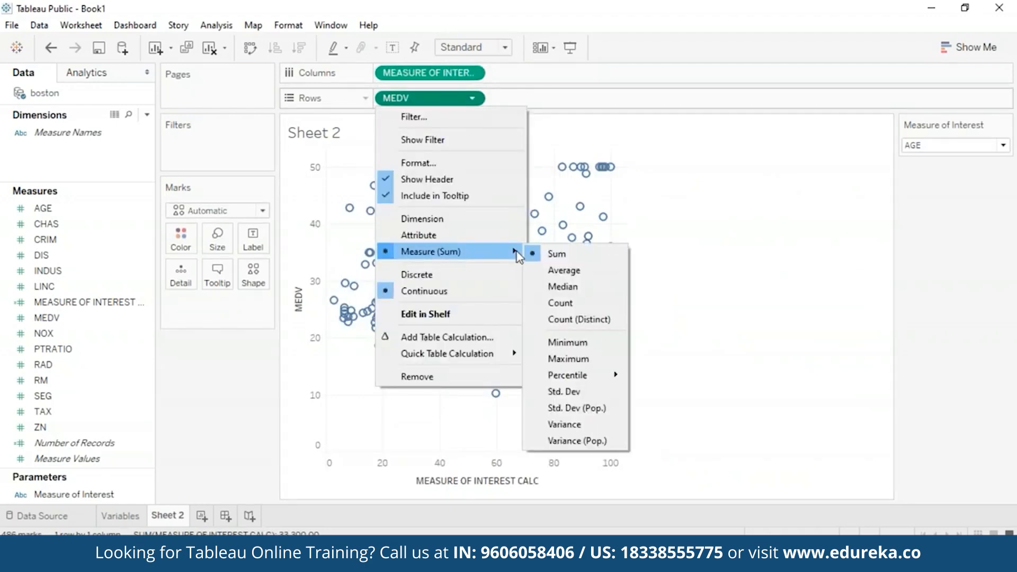
click(592, 279)
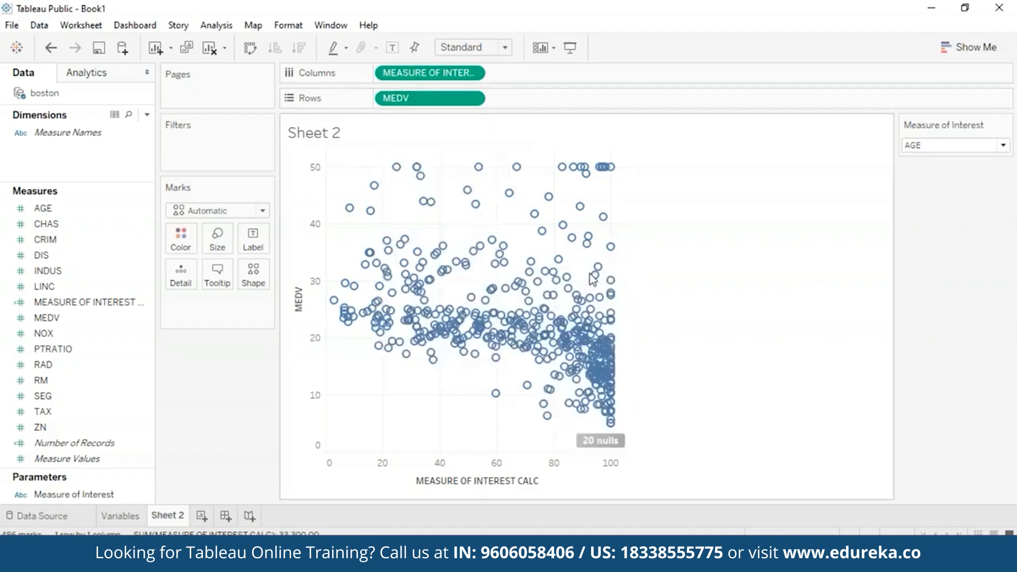
click(472, 73)
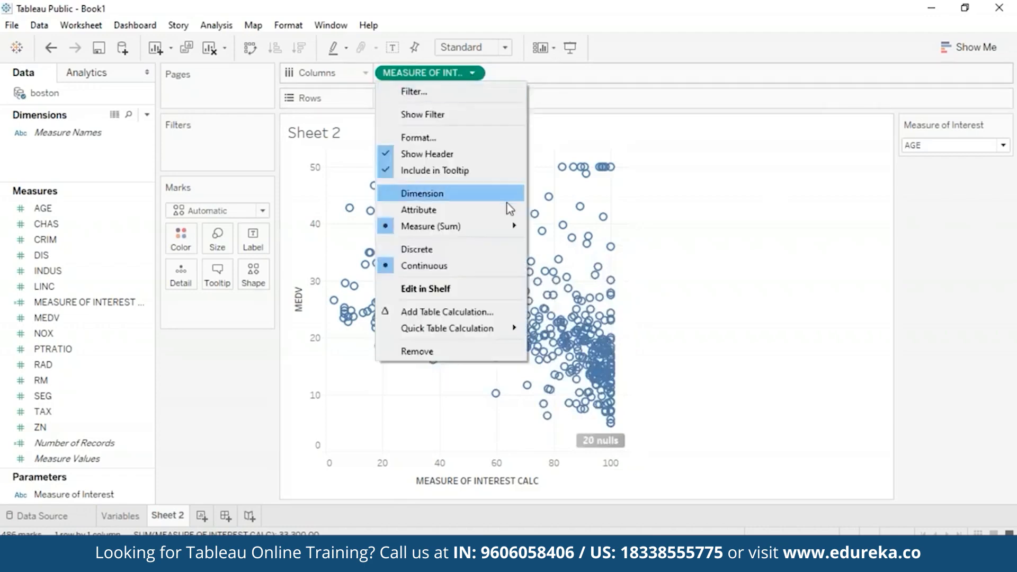
mouse_move(499, 230)
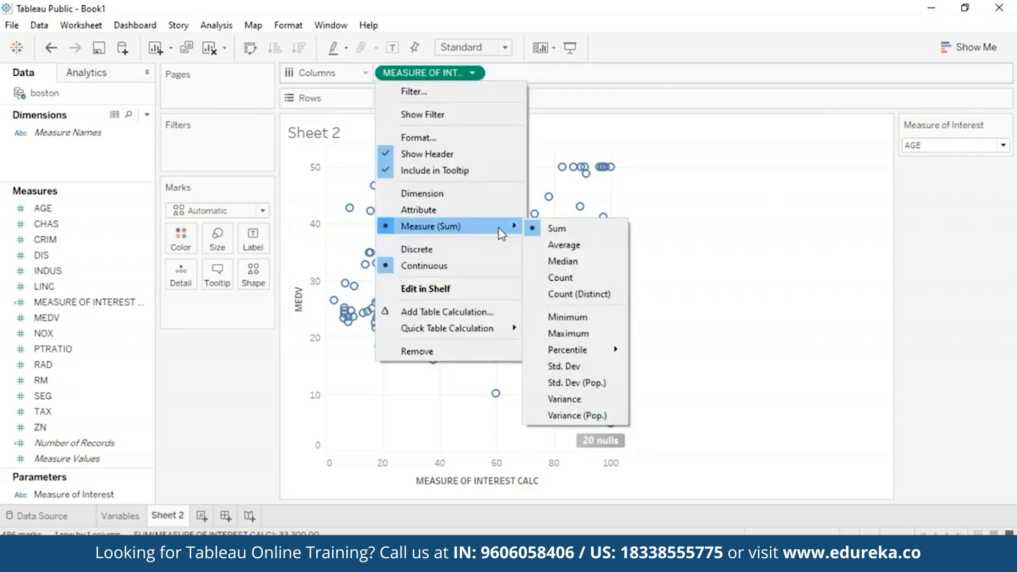
click(563, 245)
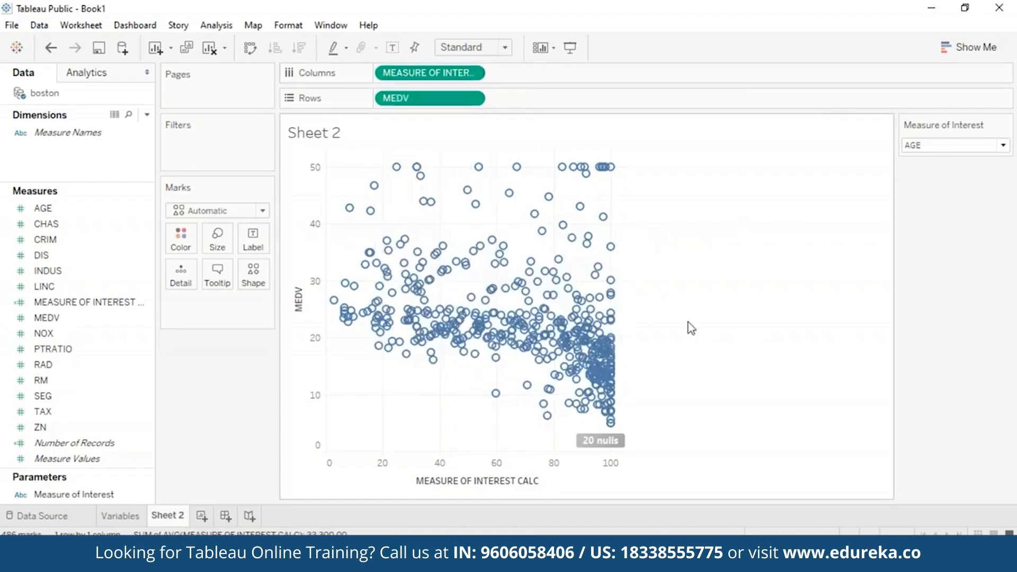
Test the Measure of Interest parameter by switching it to TAX, CRIM, RAD and PTRATIO in turn
click(1003, 145)
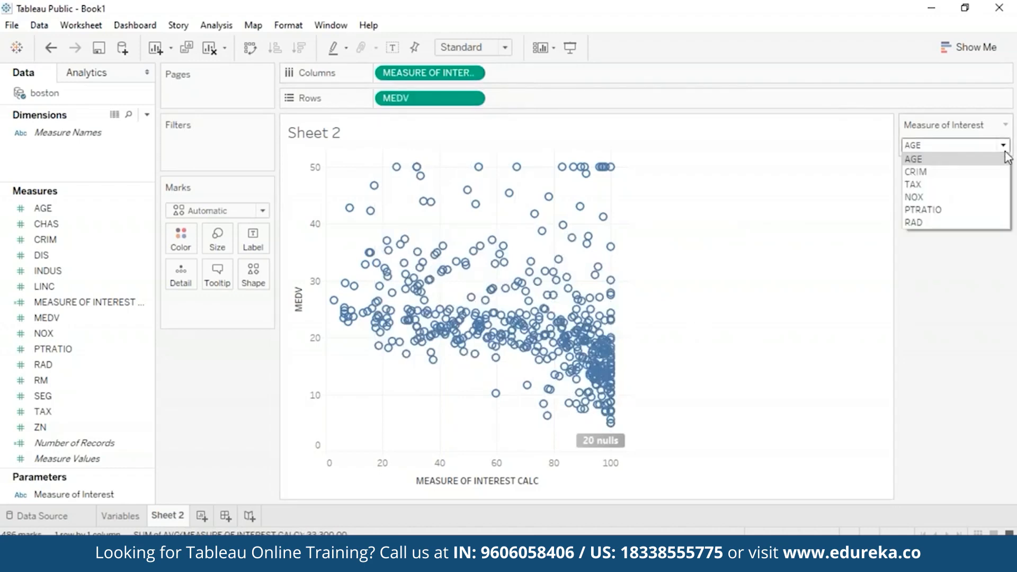
click(951, 184)
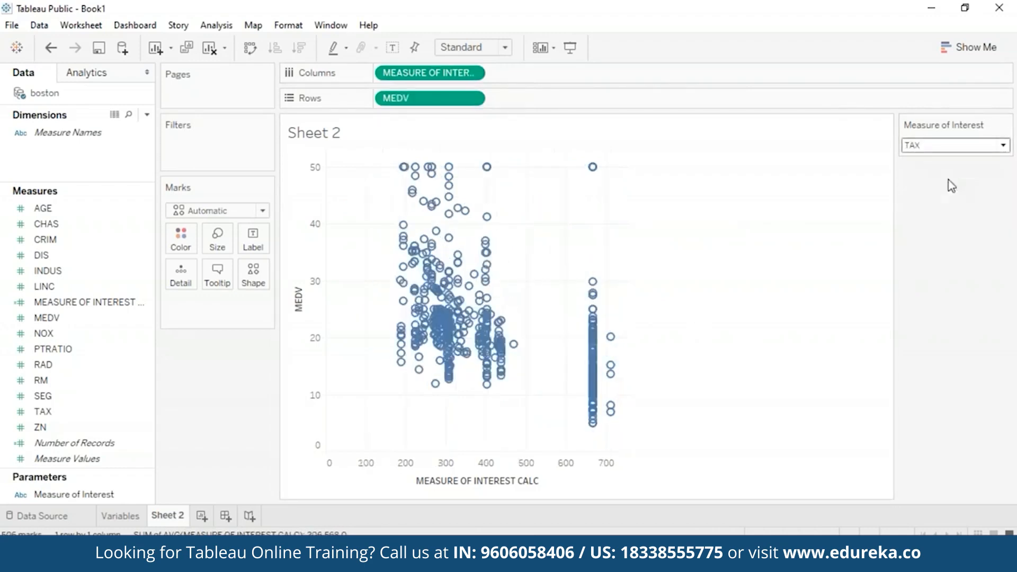
click(1003, 145)
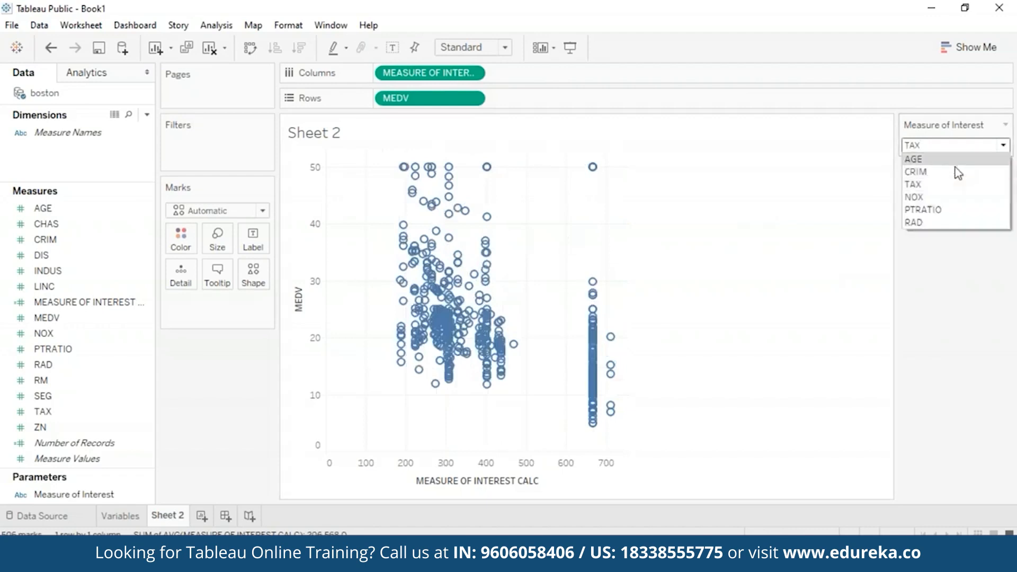
click(929, 172)
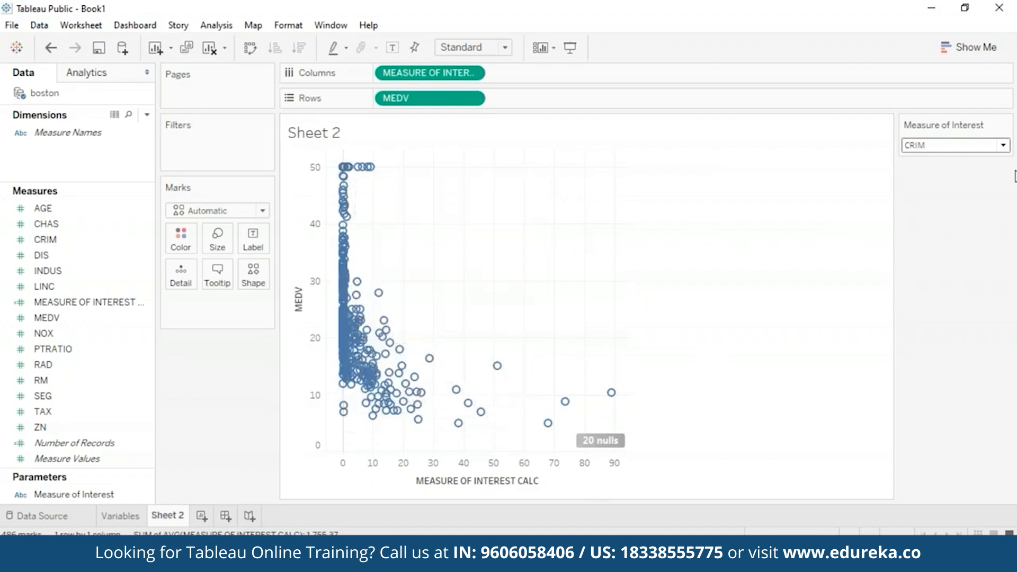
click(1004, 145)
click(953, 223)
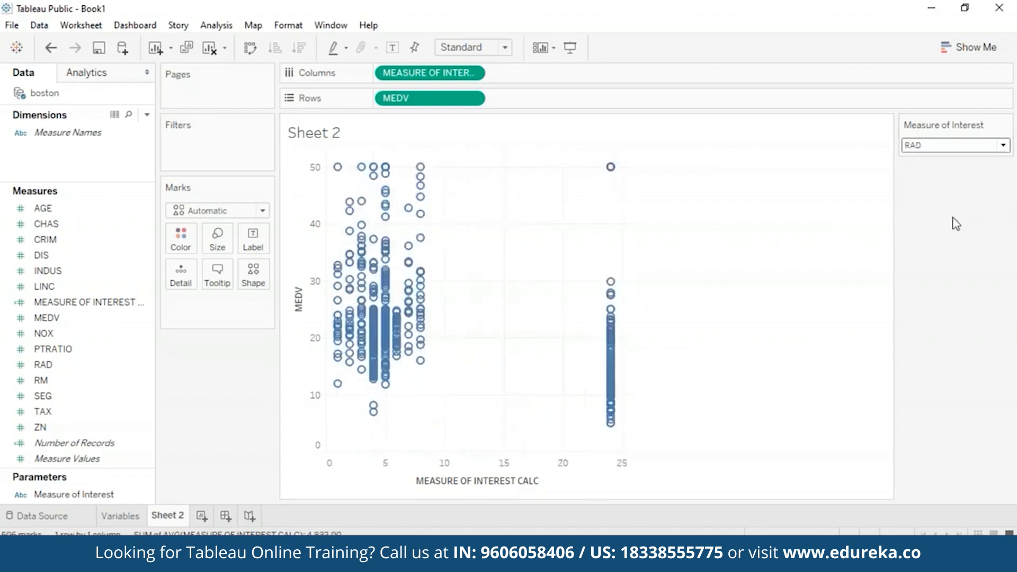
click(1003, 145)
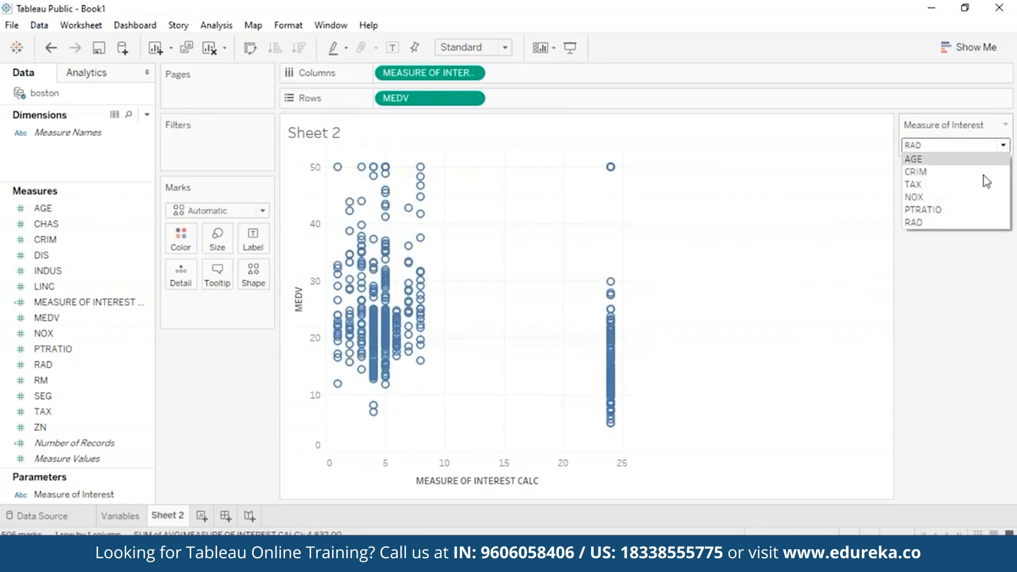
click(961, 210)
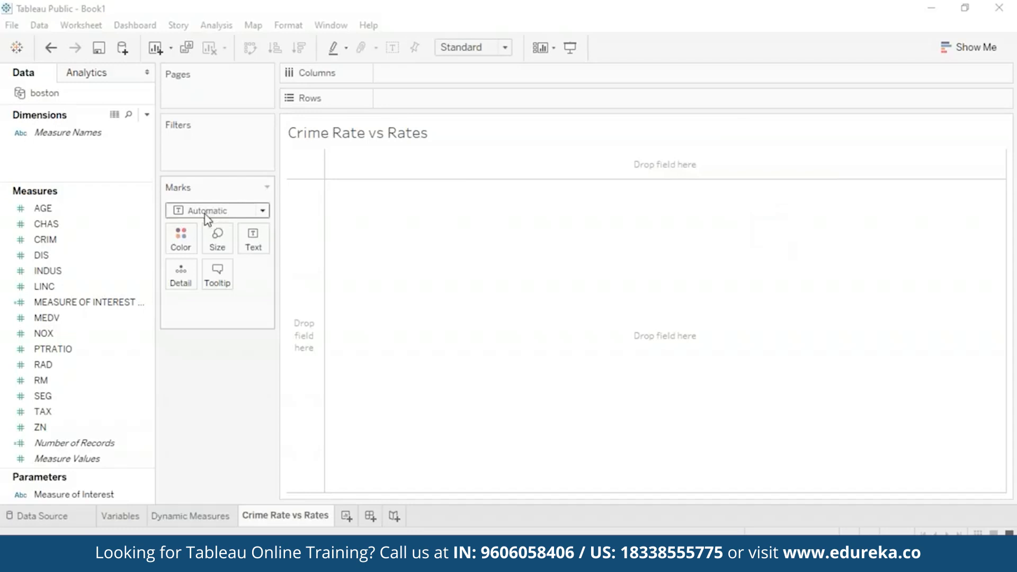
Create bins from the CRIM measure with a bin size of 3, keeping the field name CRIM (bin)
click(82, 244)
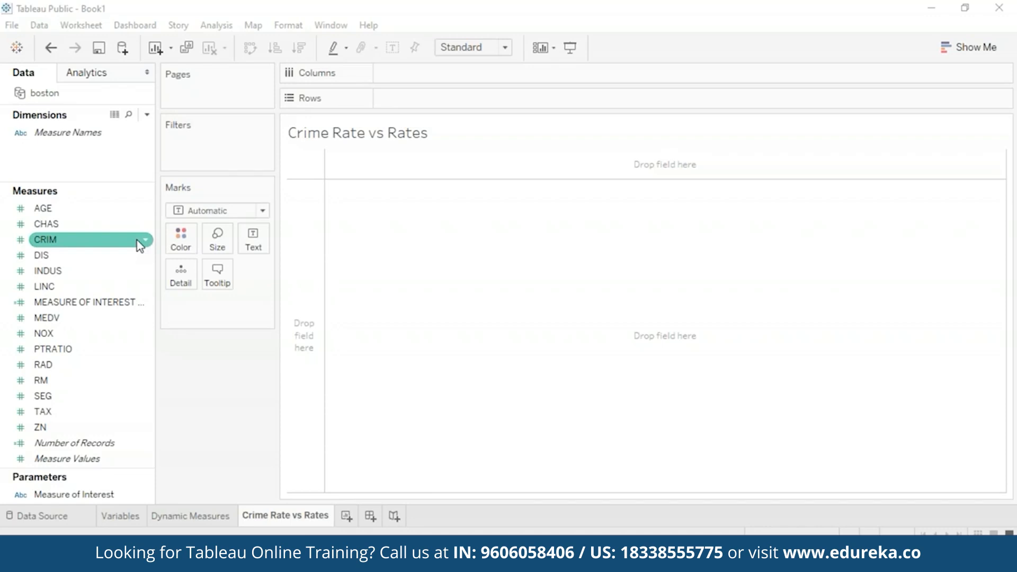
right_click(137, 241)
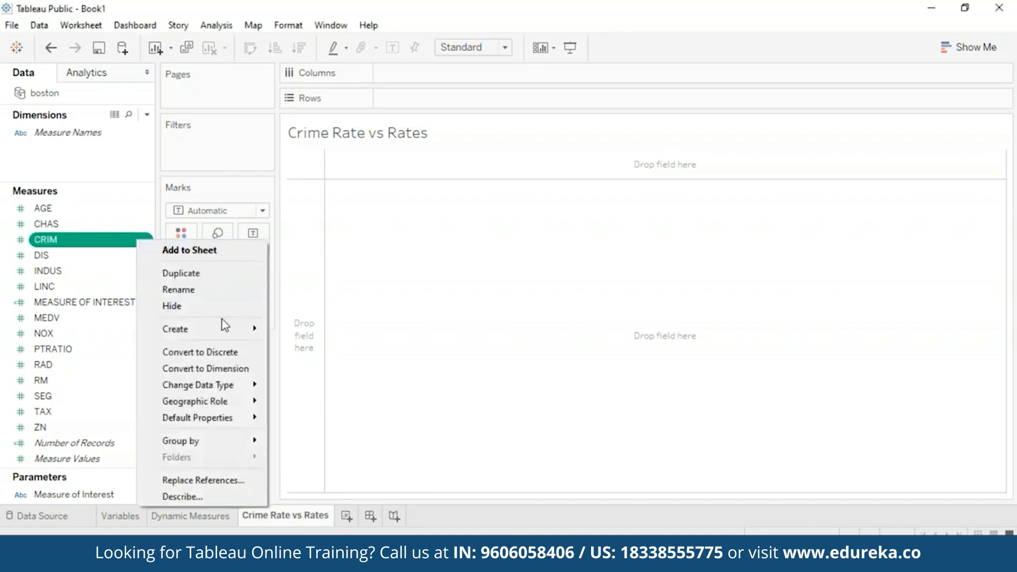
mouse_move(223, 335)
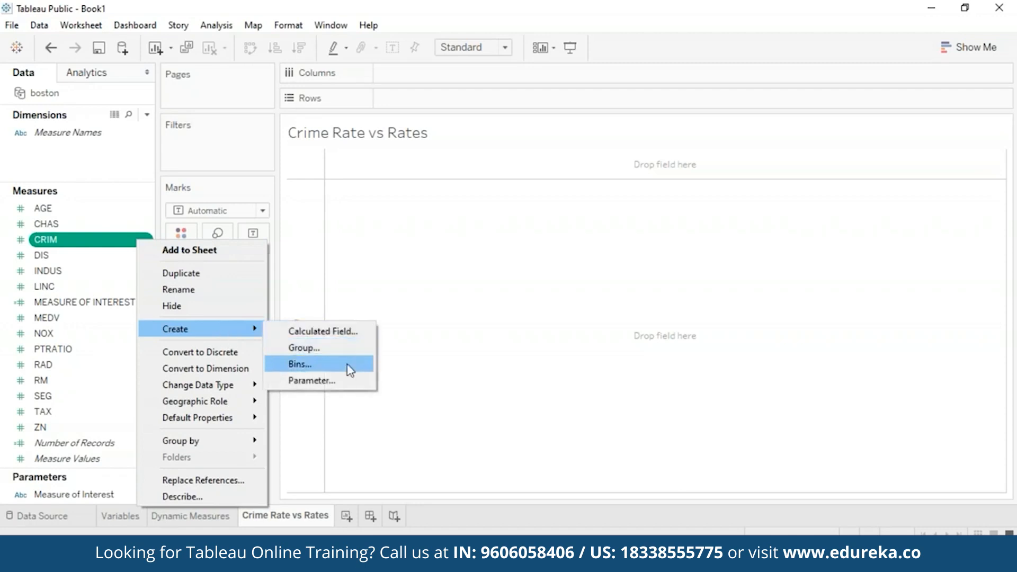
click(320, 364)
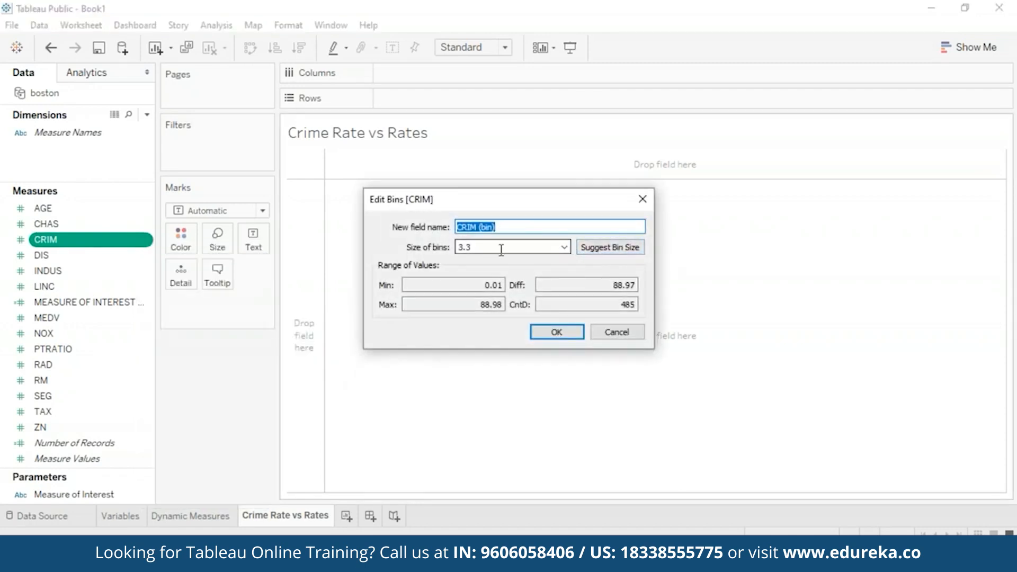
click(484, 248)
key(BackSpace)
key(BackSpace)
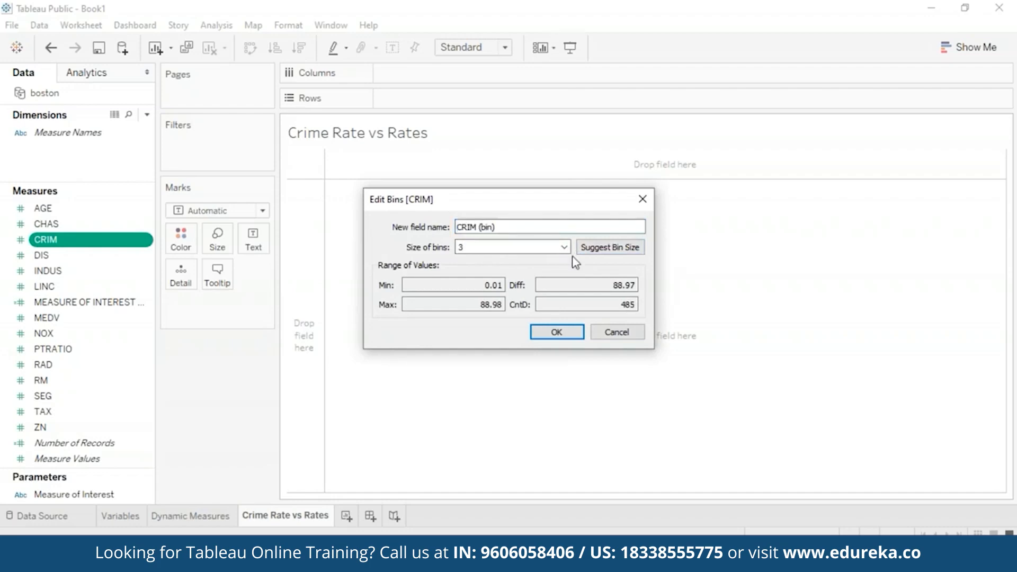
click(557, 332)
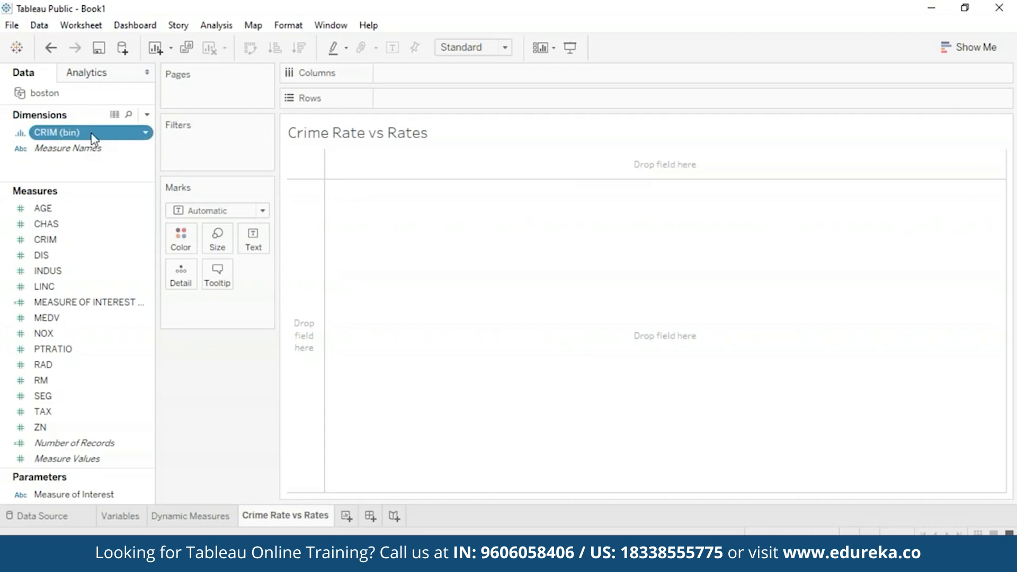
Build a bar chart on the Crime Rate vs Rates sheet with CRIM (bin) on Columns and MEDV on Rows
drag(92, 139, 443, 78)
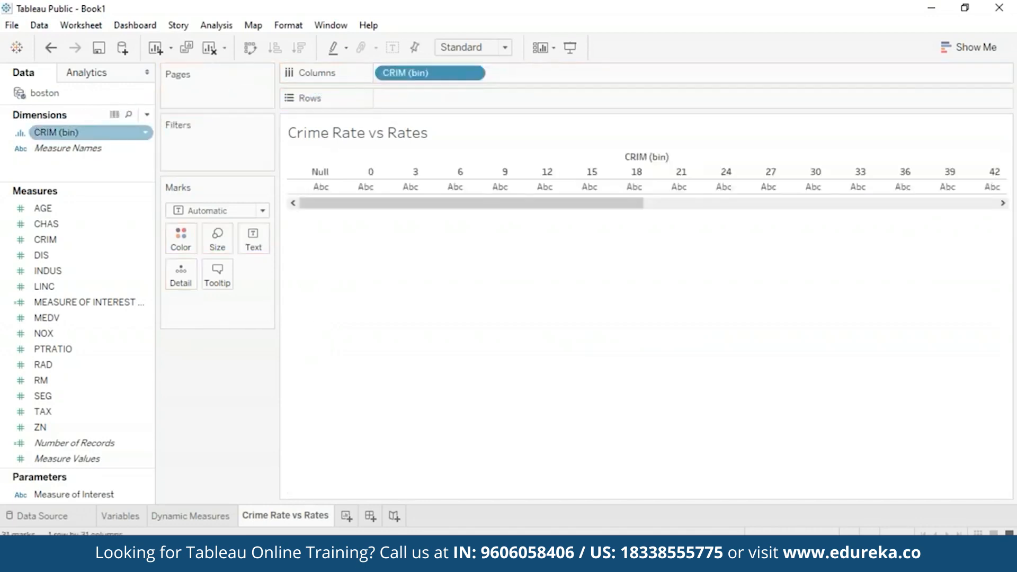
click(46, 224)
drag(69, 317, 411, 94)
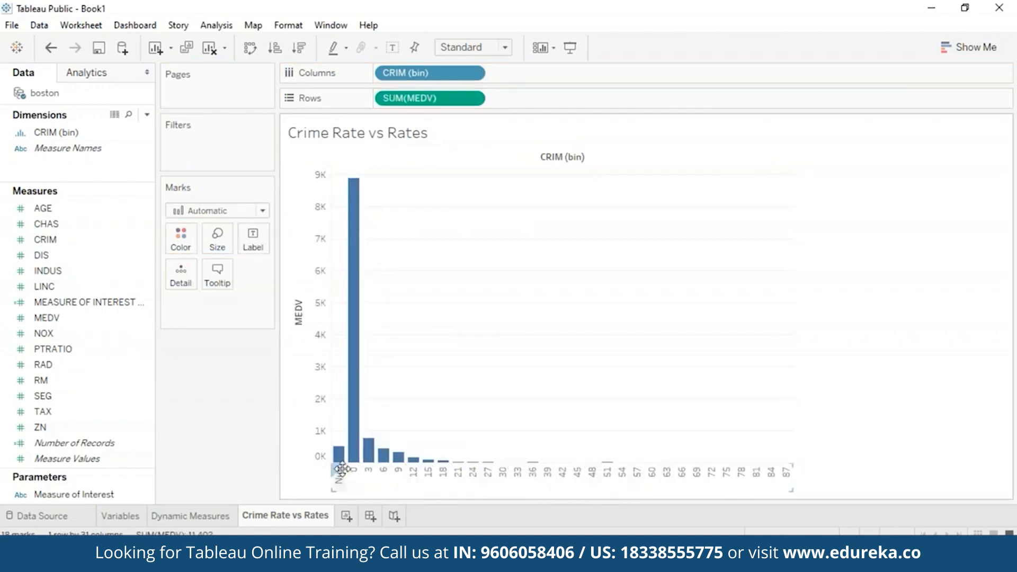
Exclude the Null bin's bar from the crime rate chart
mouse_move(341, 465)
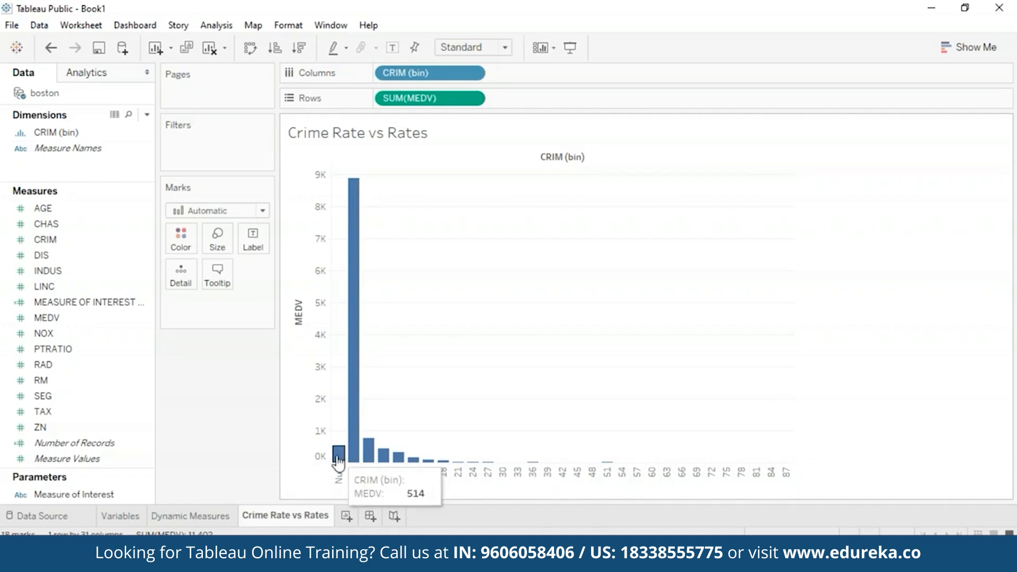
right_click(338, 462)
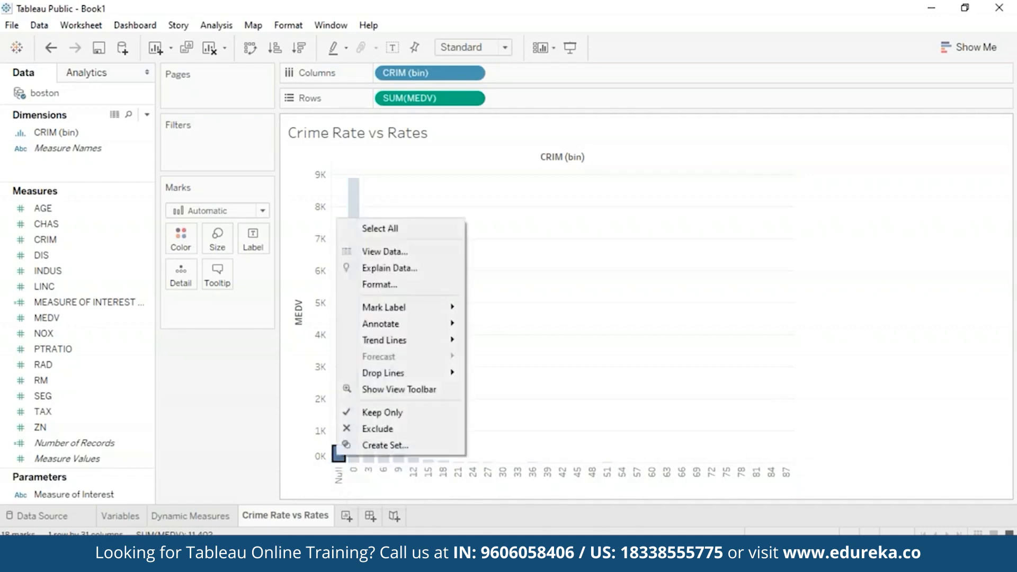
click(373, 429)
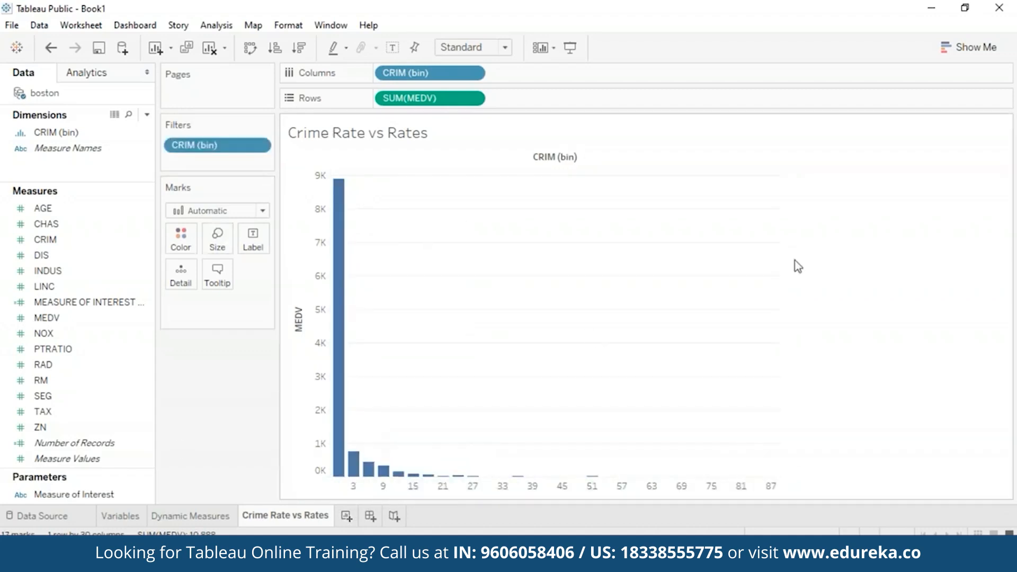
Convert the chart to a box-and-whisker plot and move CRIM (bin) from Detail back to Columns
click(977, 49)
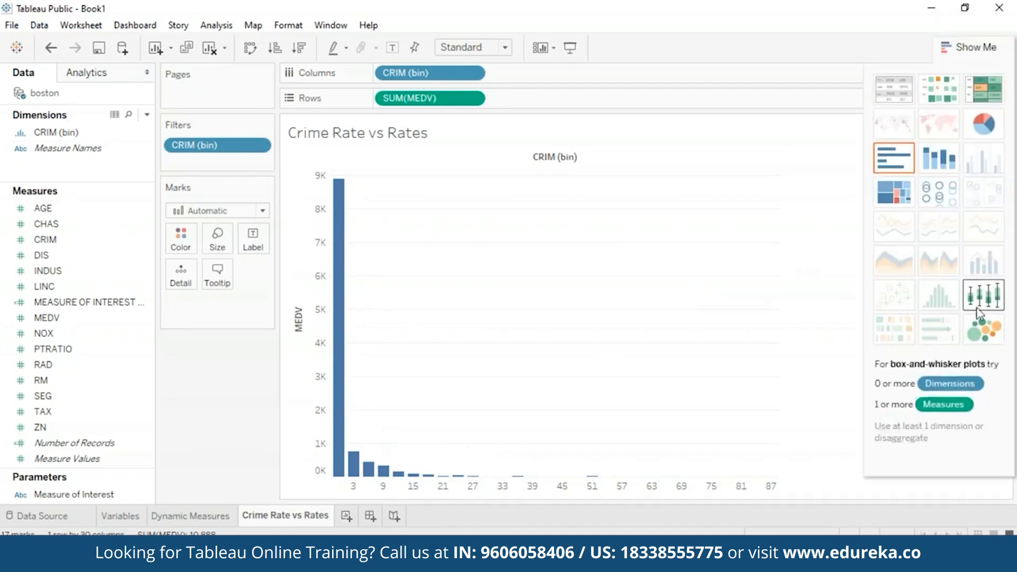
click(982, 295)
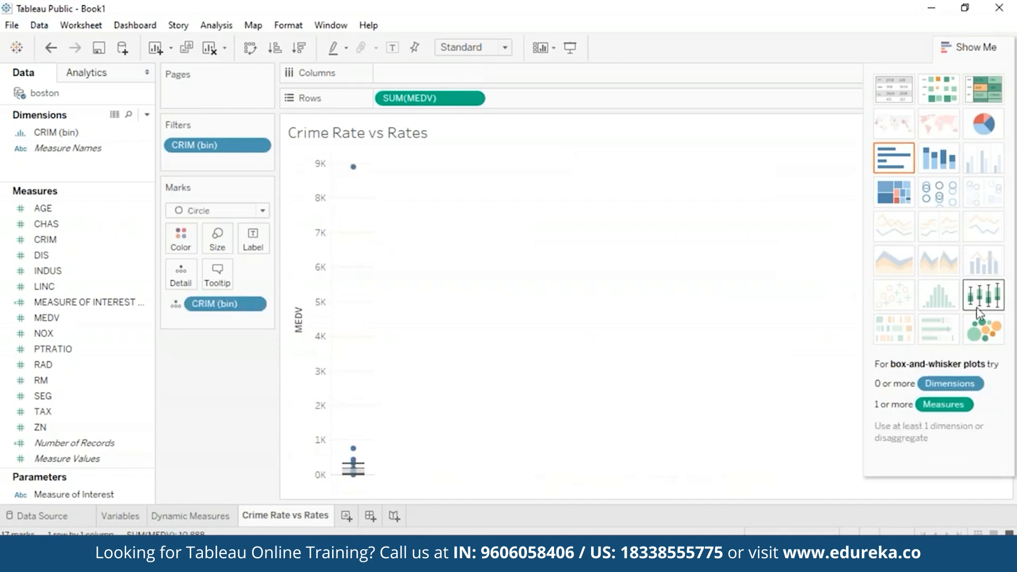
drag(223, 304, 437, 70)
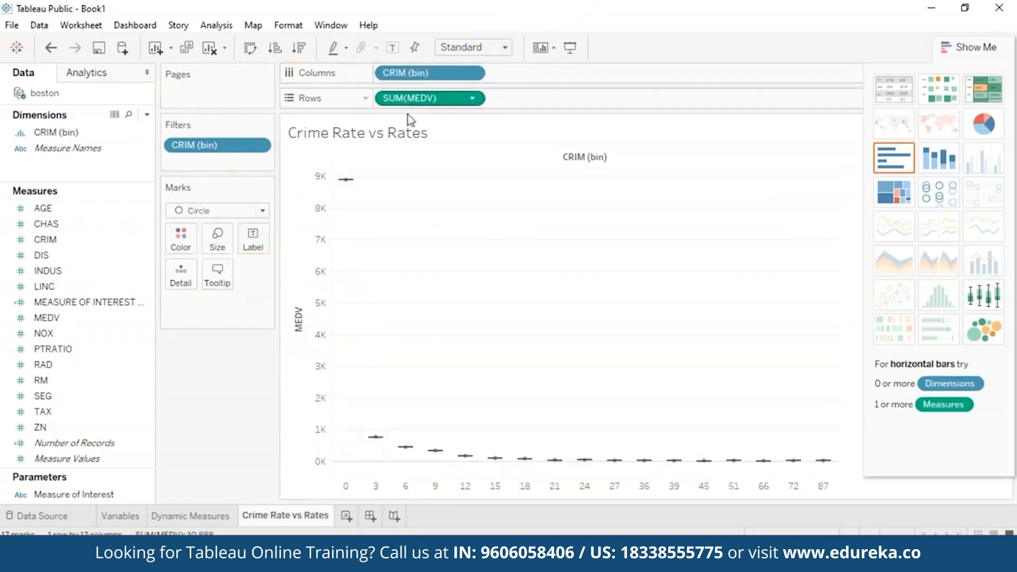
Change MEDV on Rows to an unaggregated dimension and inspect the resulting box plots across the crime rate bins
mouse_move(376, 437)
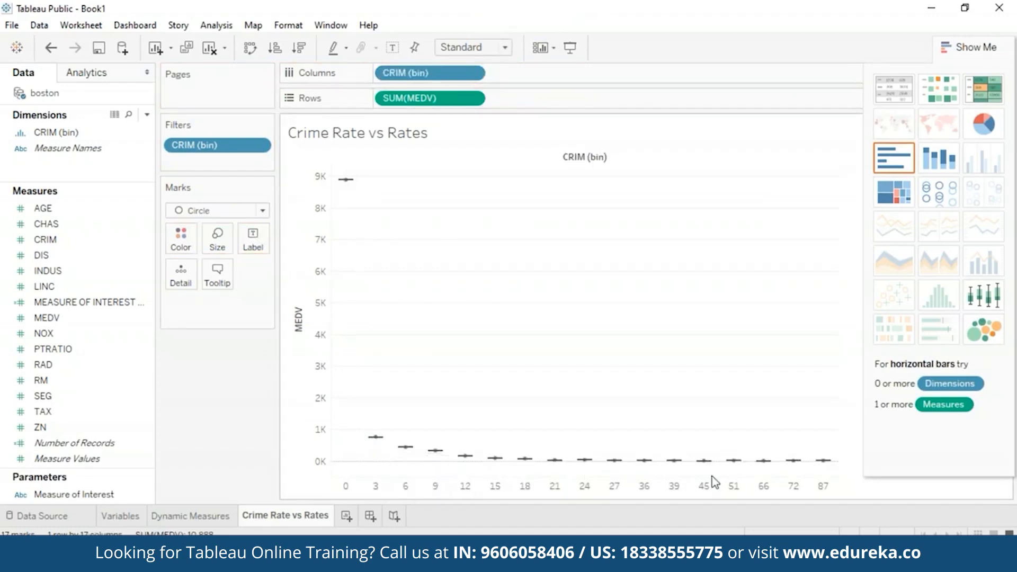
mouse_move(465, 456)
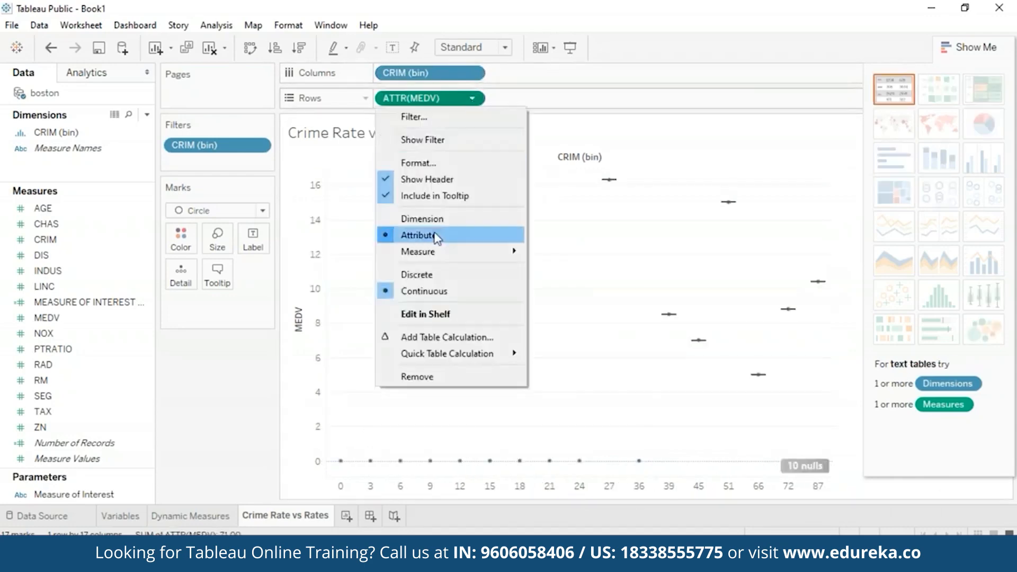
click(437, 236)
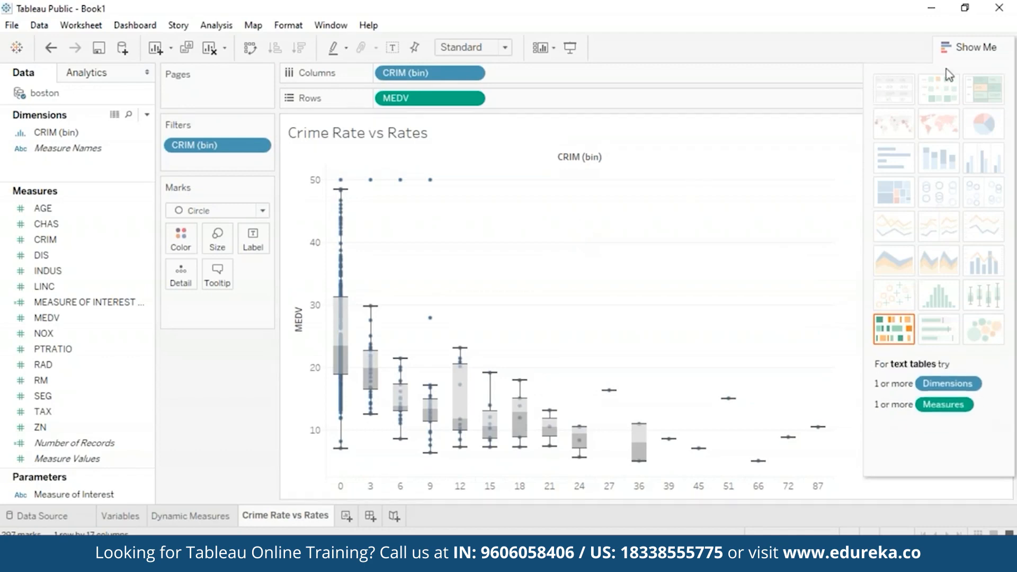
click(969, 47)
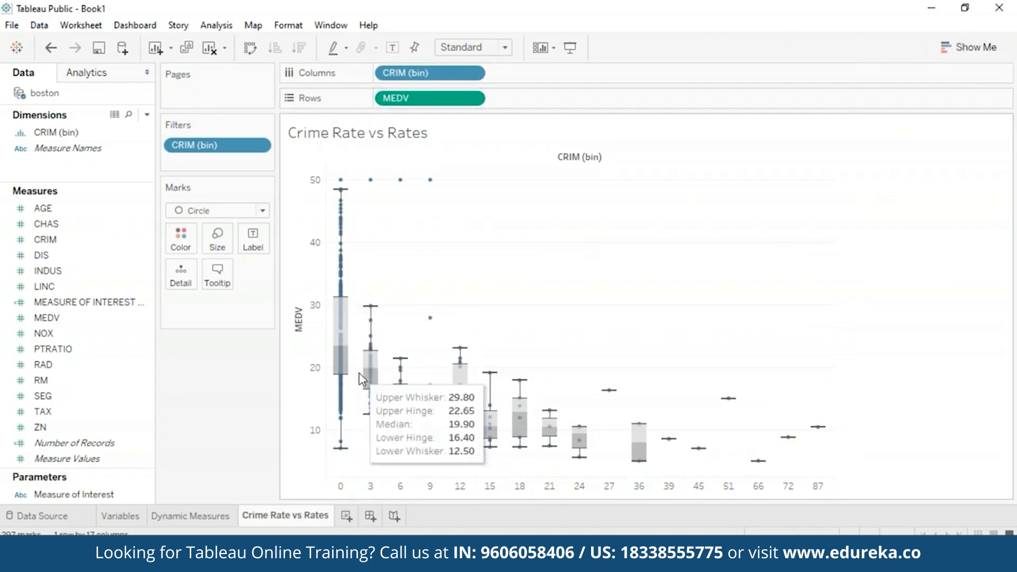
mouse_move(459, 407)
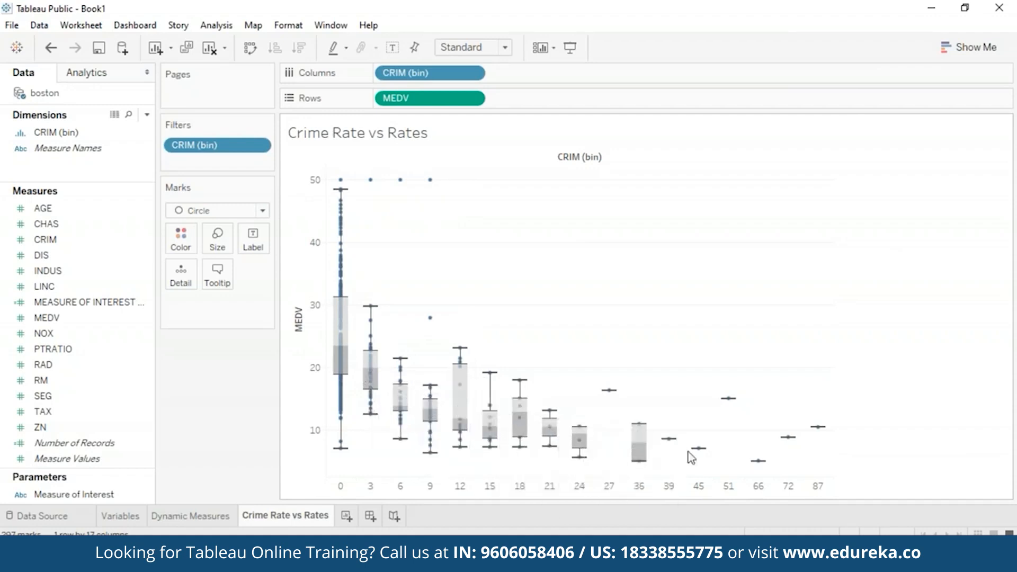
mouse_move(516, 439)
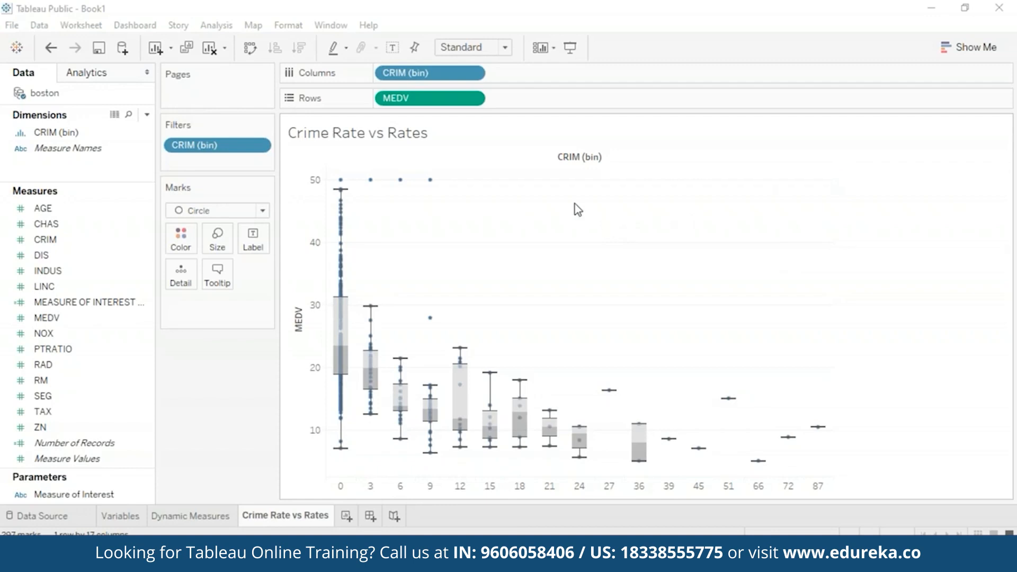
click(473, 99)
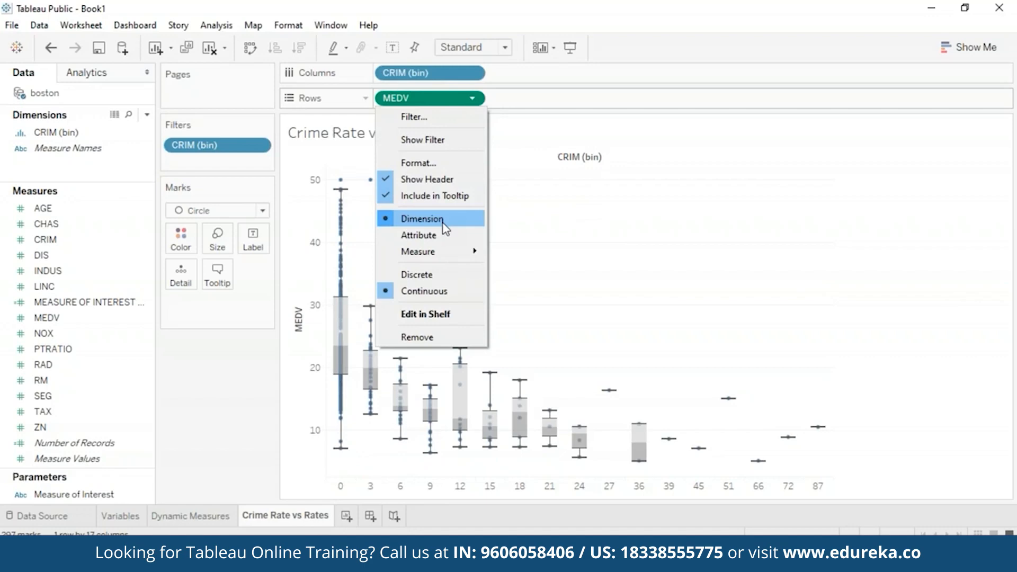
mouse_move(477, 256)
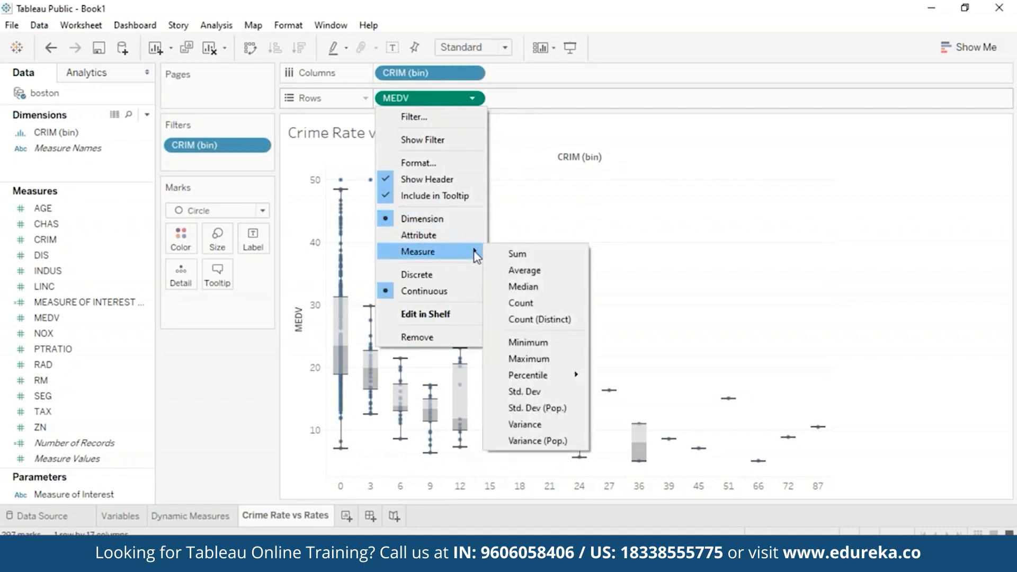
click(659, 243)
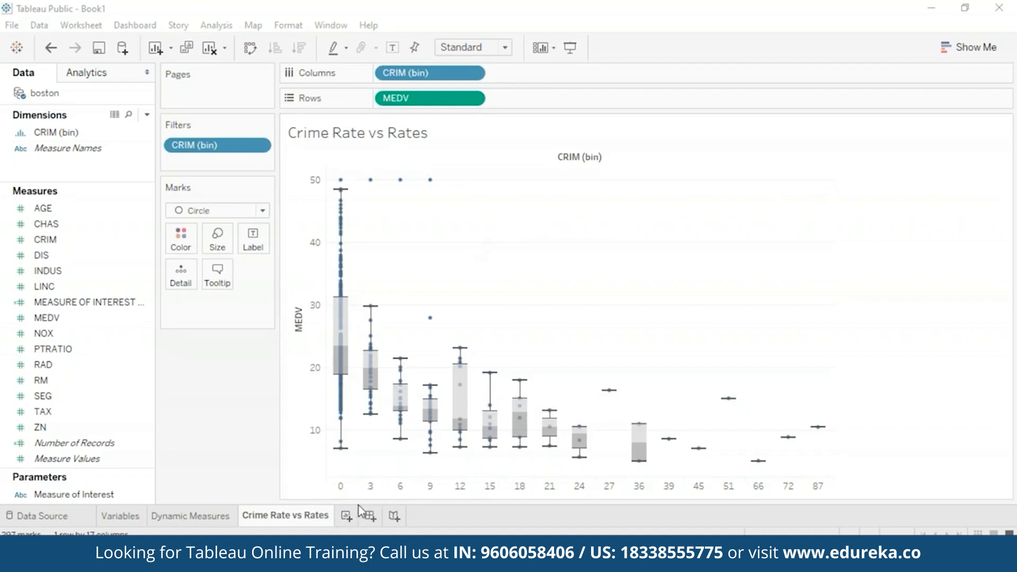
Add a new worksheet and name it Metrics
click(348, 515)
right_click(351, 517)
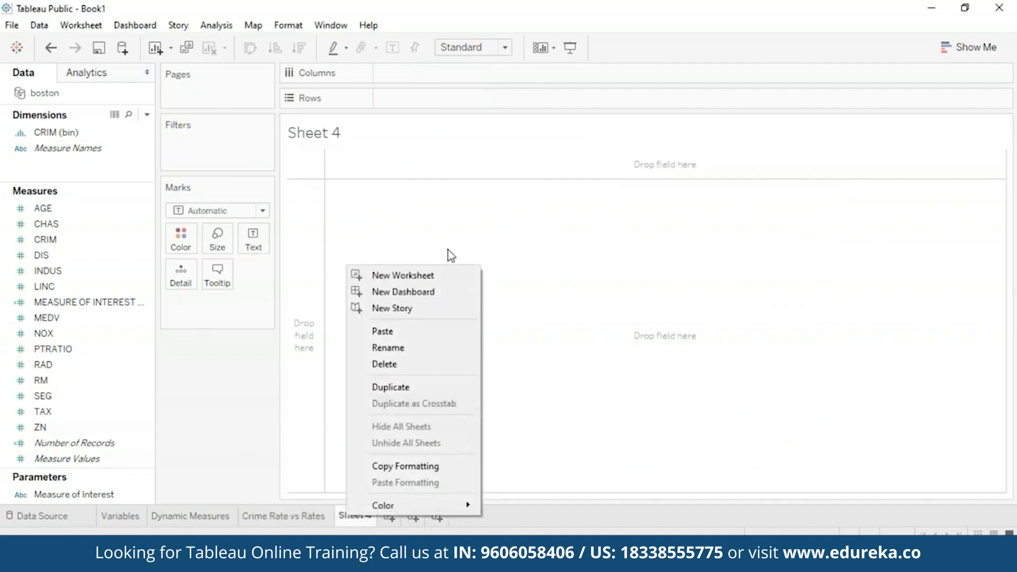
click(427, 348)
text(Metrics)
key(Return)
Place Measure Names on Columns and Measure Values on Rows of the Metrics sheet
click(92, 239)
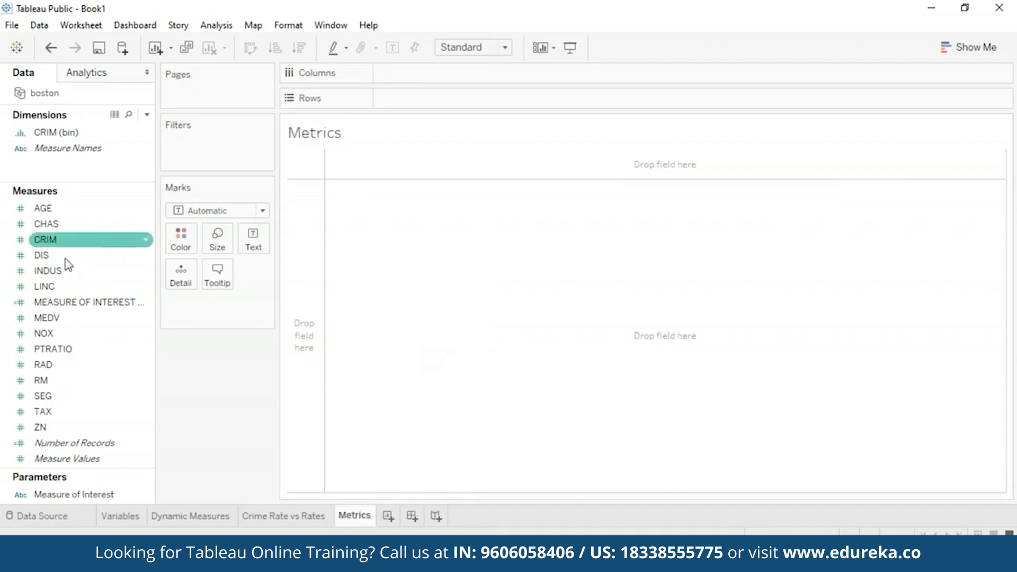
drag(84, 148, 441, 67)
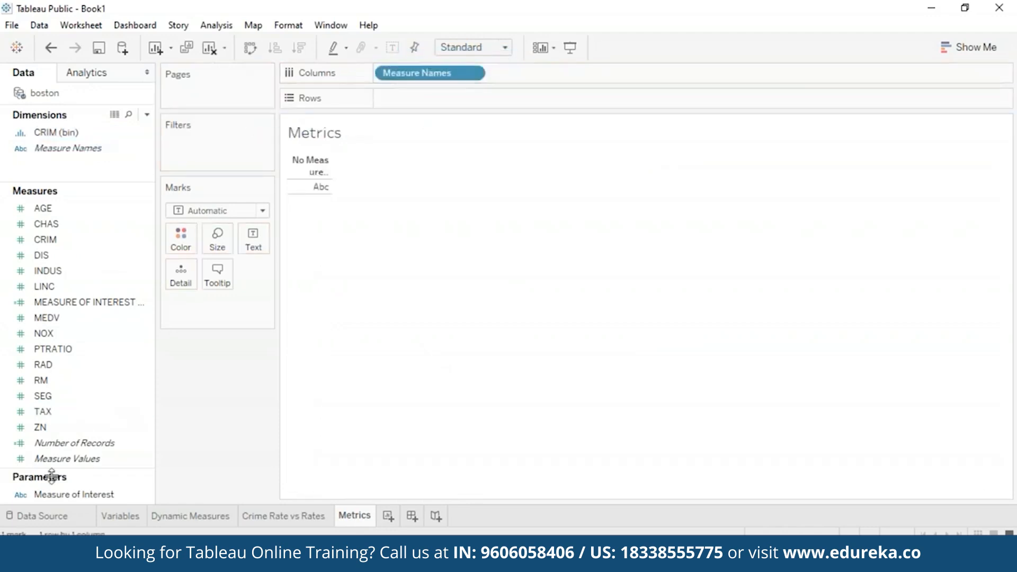
drag(68, 459, 417, 93)
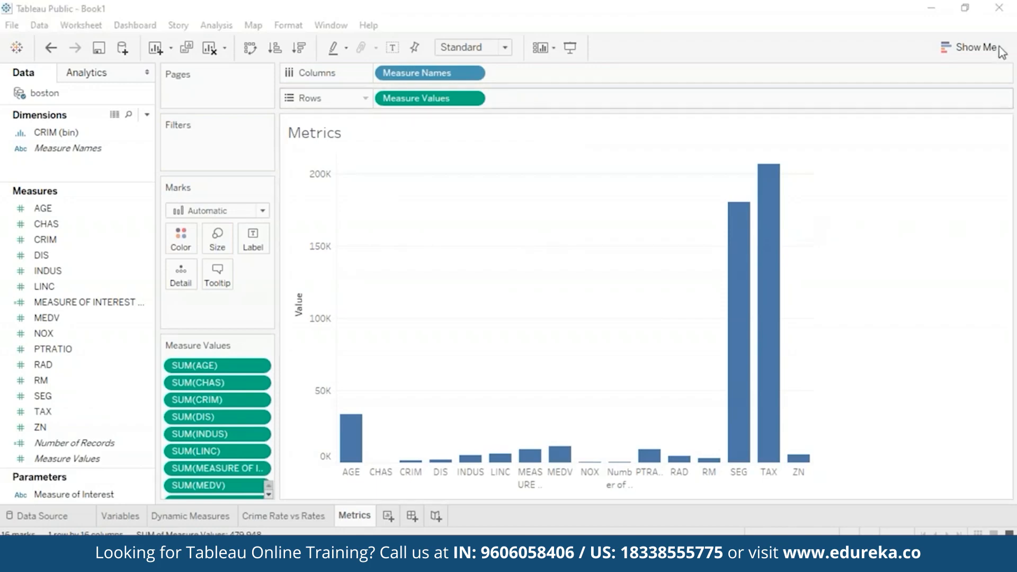
Convert the bar chart to a text table and swap its rows and columns so the measures run across
click(974, 47)
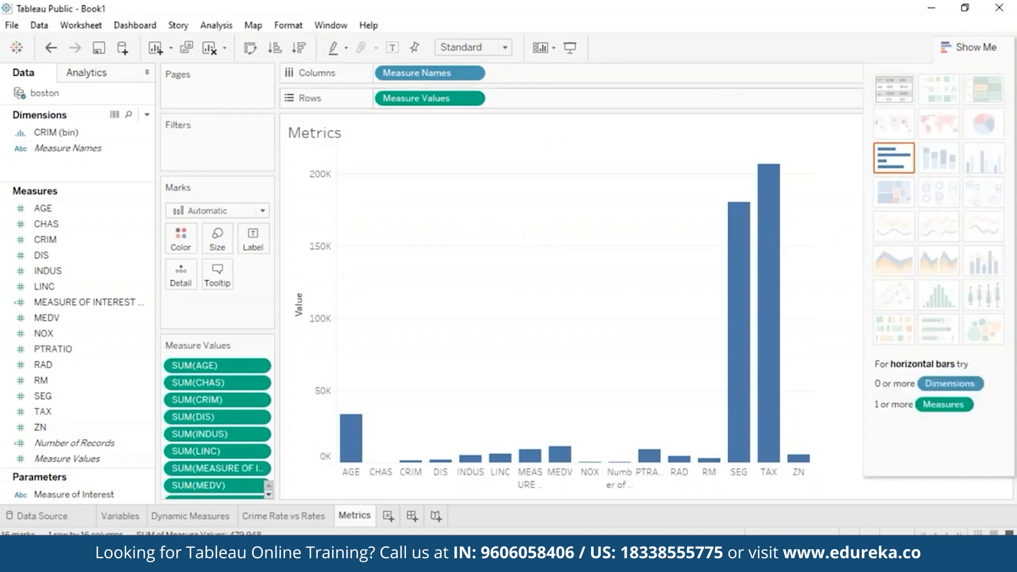
click(887, 97)
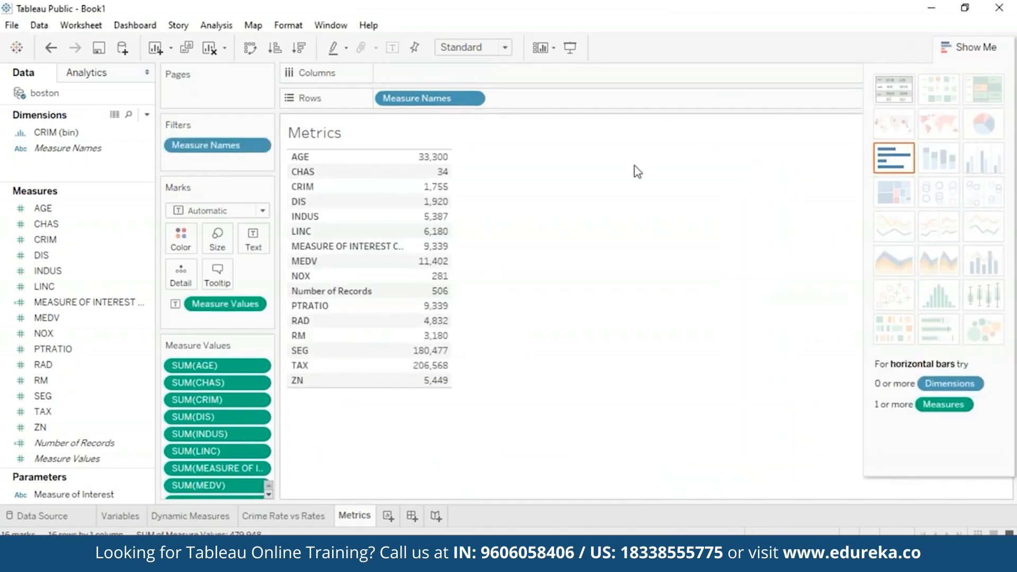
click(251, 49)
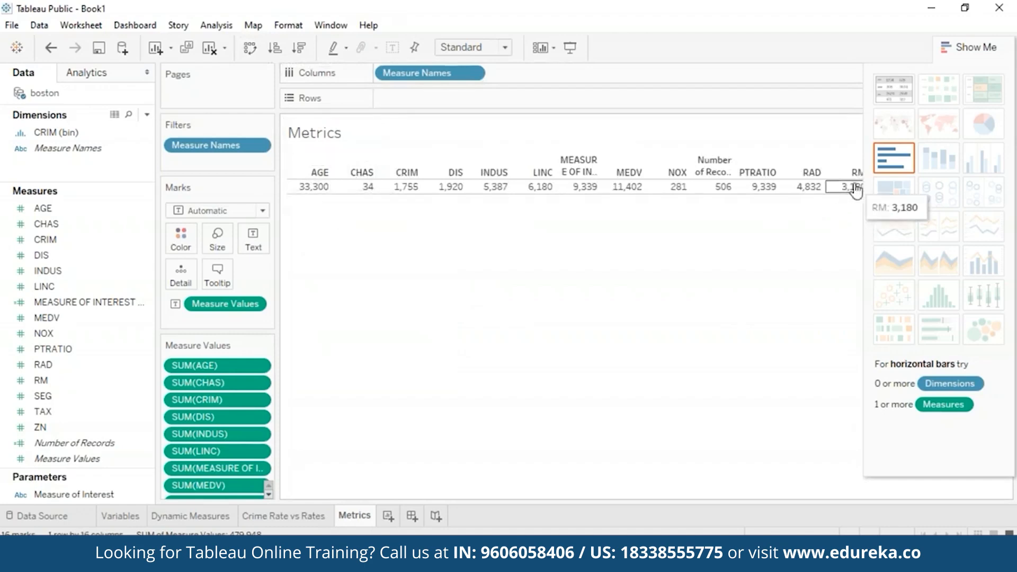
click(974, 47)
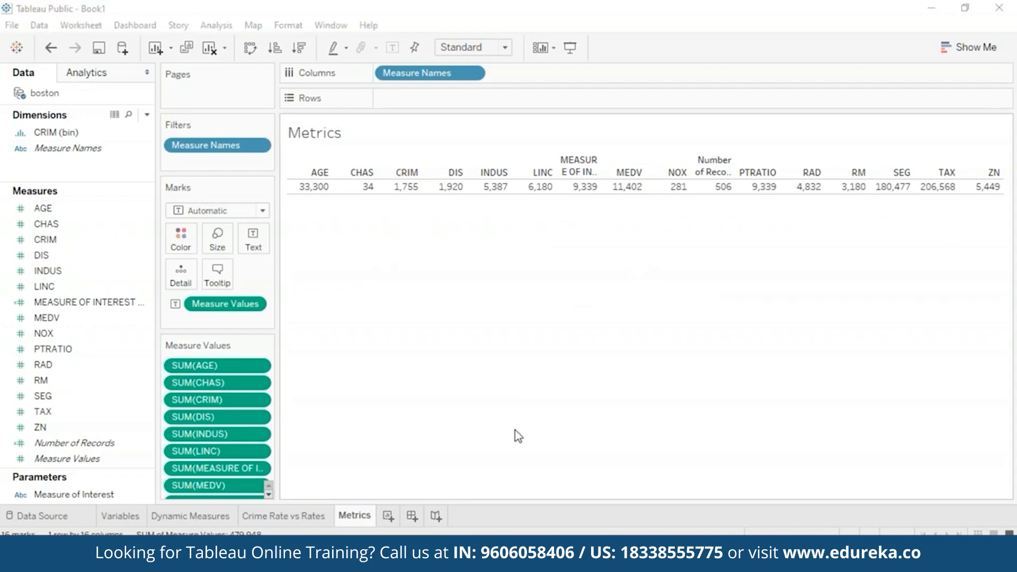
Change the aggregation of Measure Values to Average
click(255, 304)
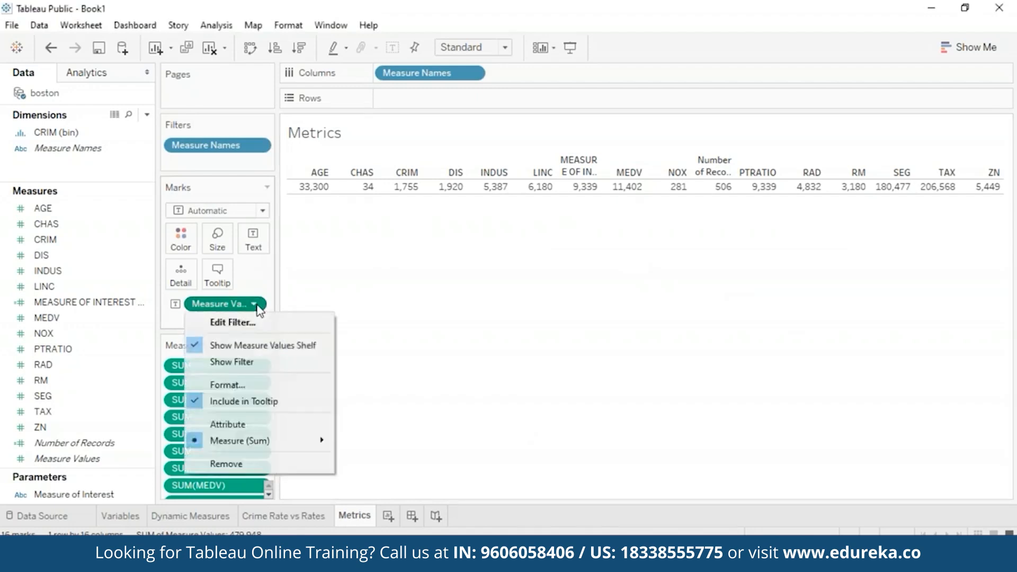
mouse_move(265, 440)
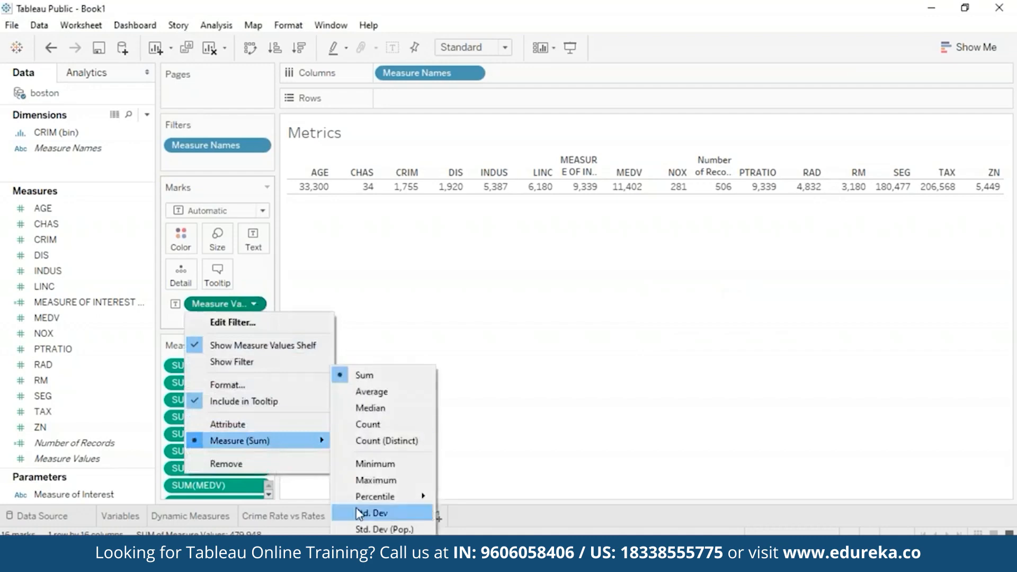
click(362, 393)
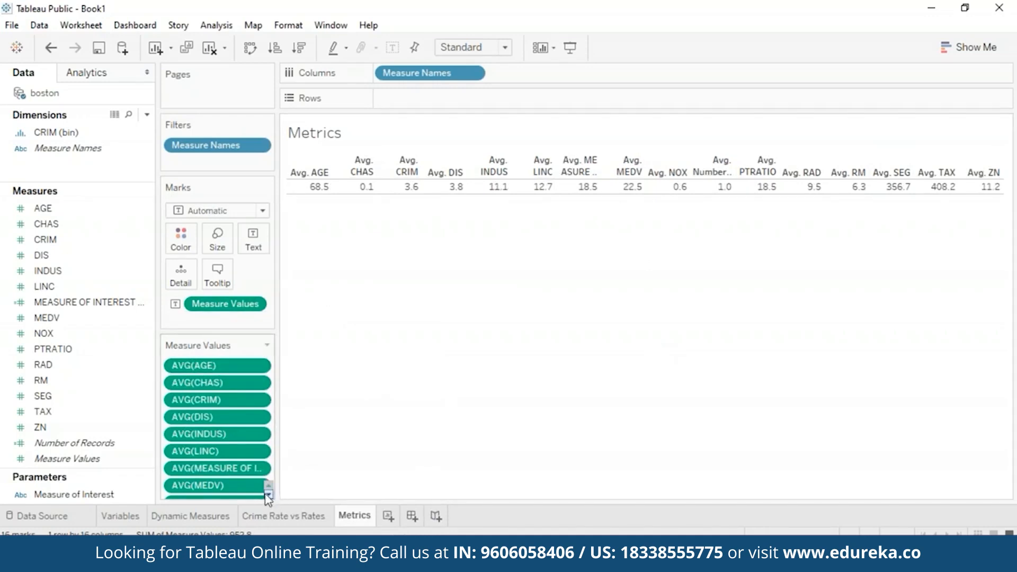
Remove the averages of CHAS, INDUS, LINC and the measure of interest calculation from Measure Values
click(259, 384)
click(301, 375)
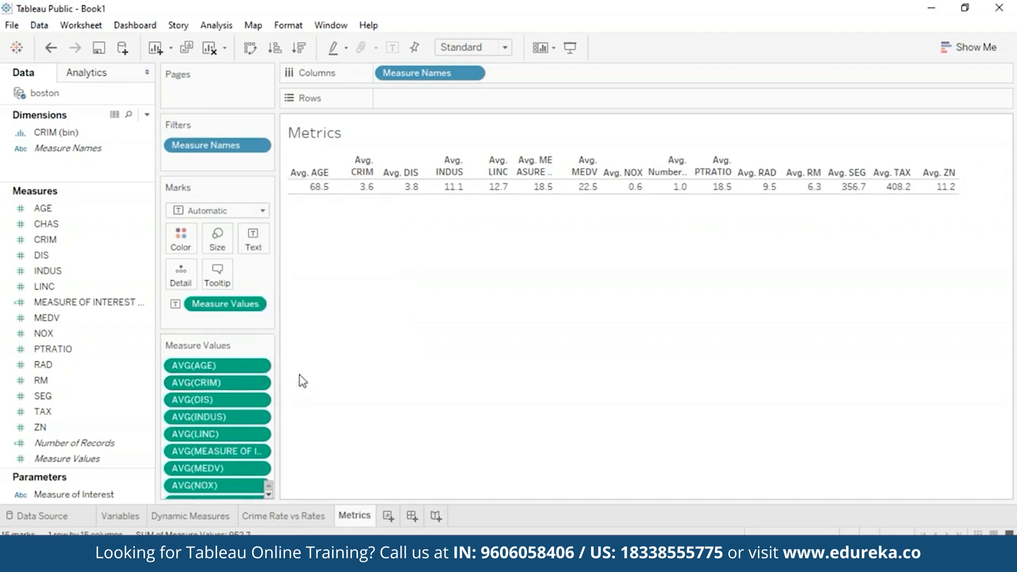
click(260, 418)
click(311, 406)
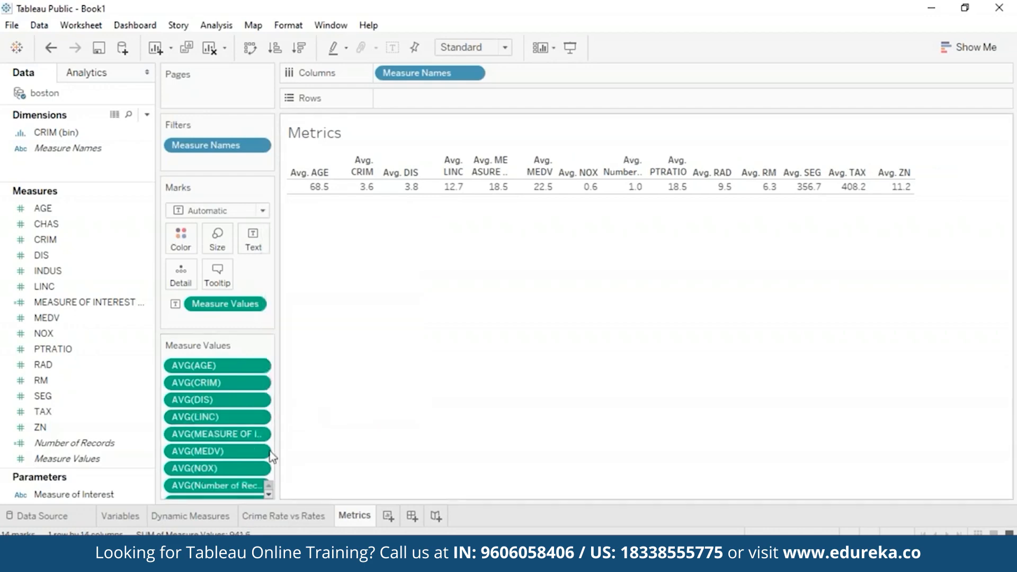
click(260, 418)
click(313, 403)
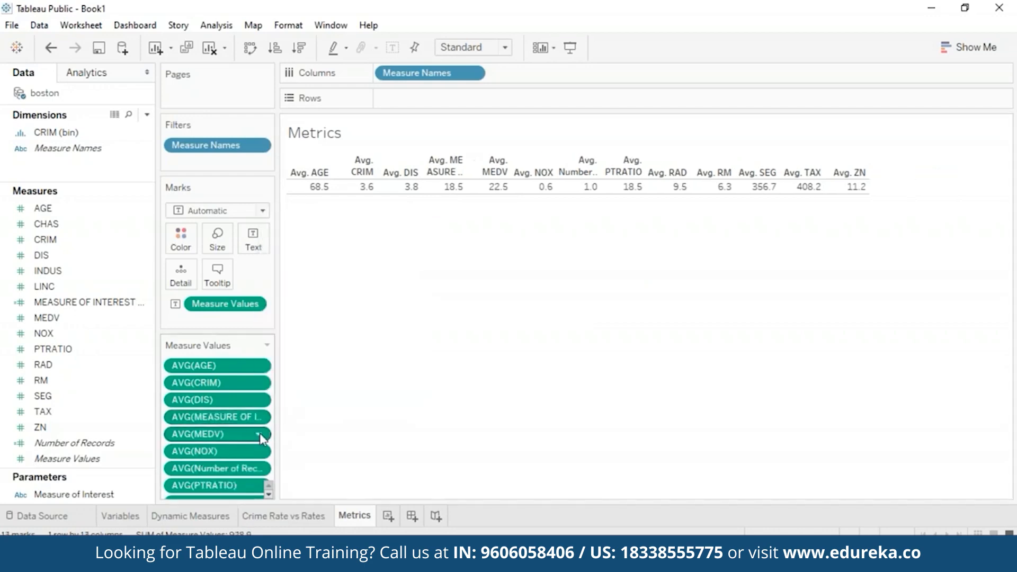
click(259, 418)
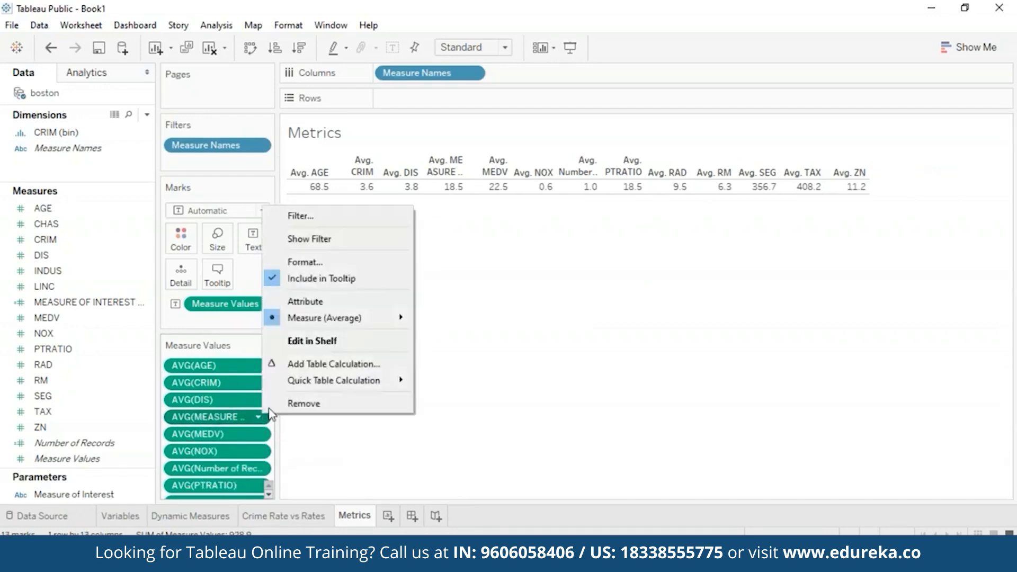
click(286, 405)
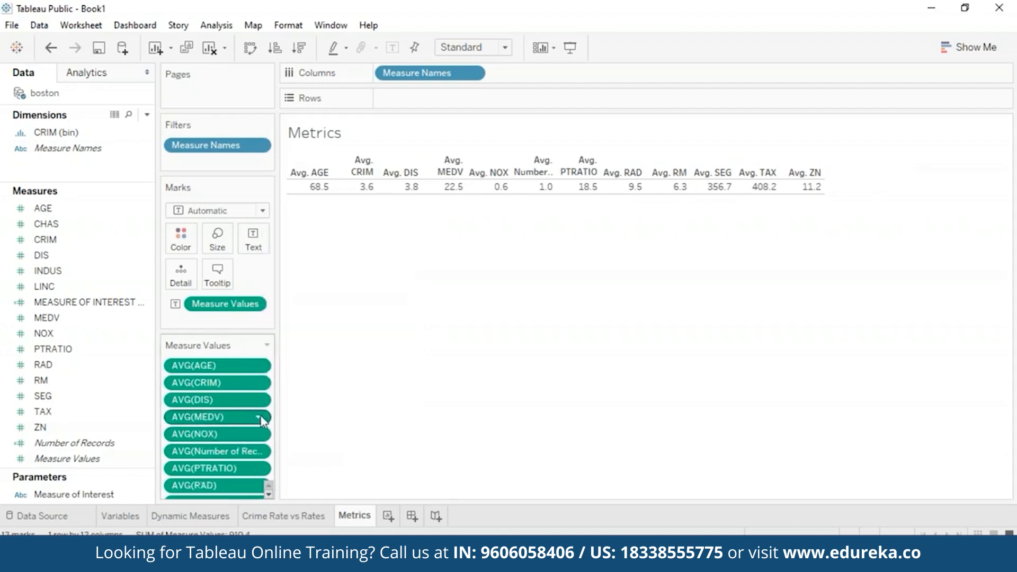
Remove the averages of MEDV, Number of Records, SEG and ZN from Measure Values
click(260, 418)
click(286, 404)
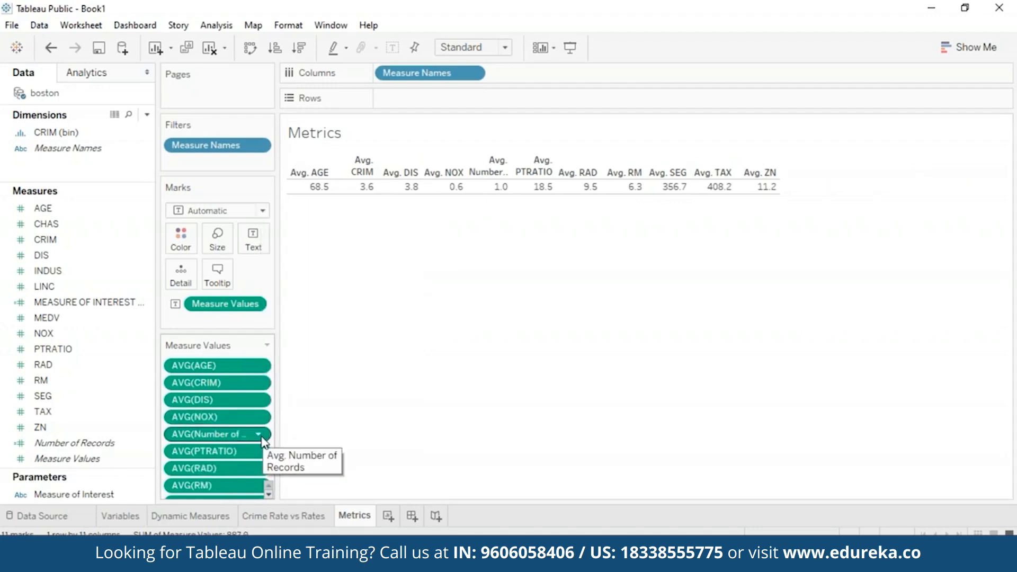
click(259, 435)
click(289, 423)
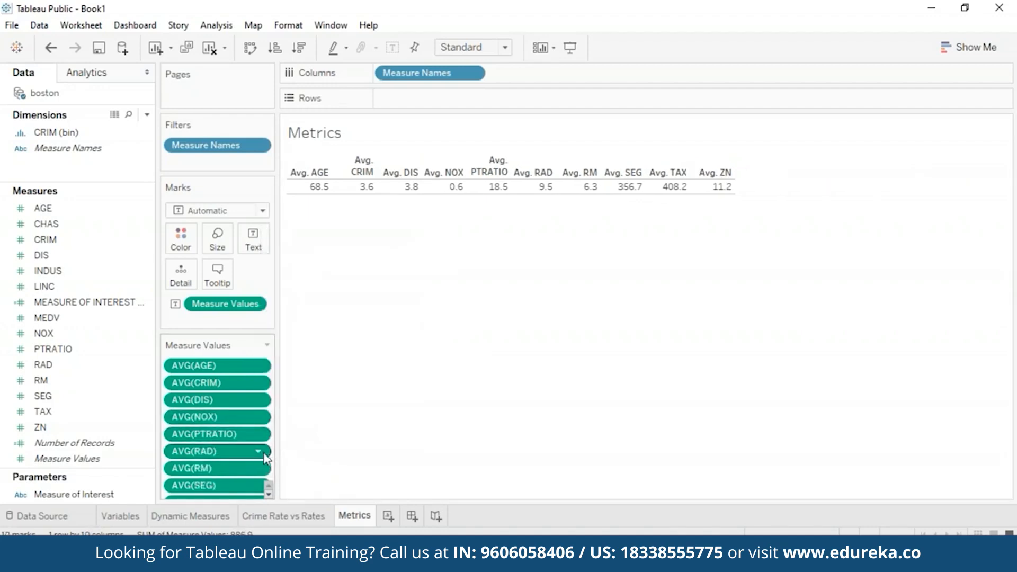
click(259, 485)
click(286, 473)
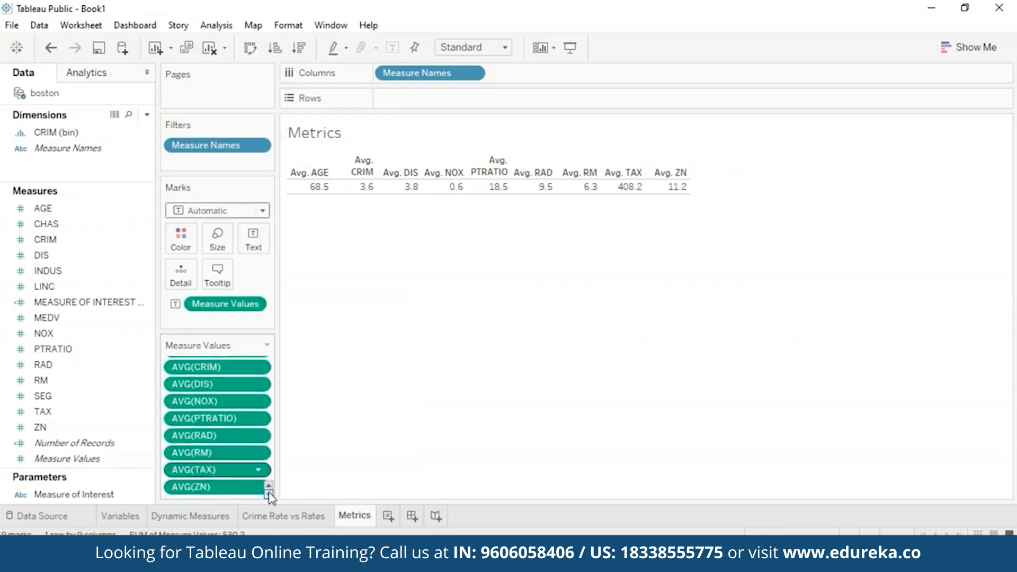
click(259, 487)
click(289, 474)
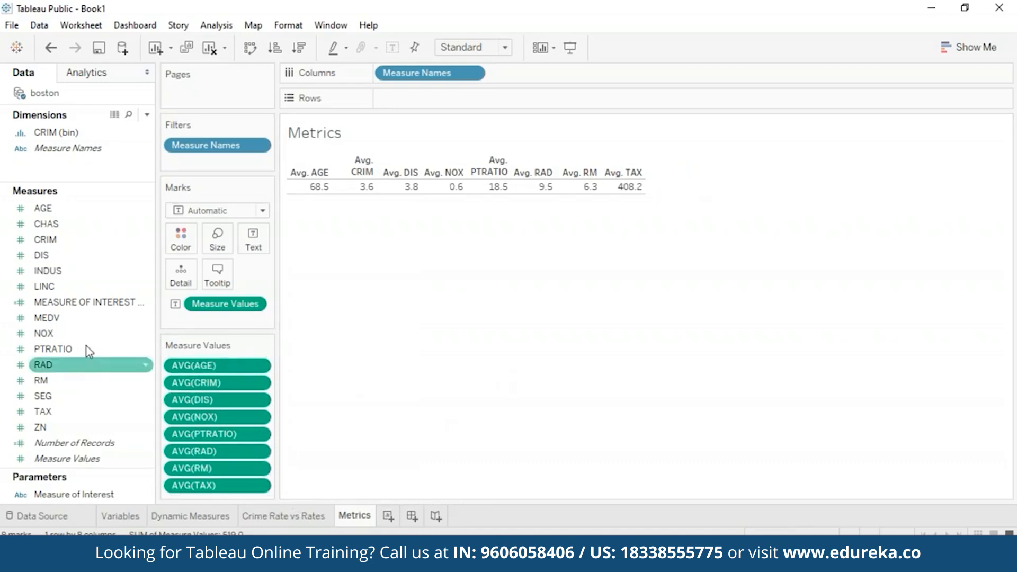
Filter the table on all values of MEDV with a range of 15 to 25 and inspect the filtered averages
click(77, 321)
drag(77, 321, 199, 161)
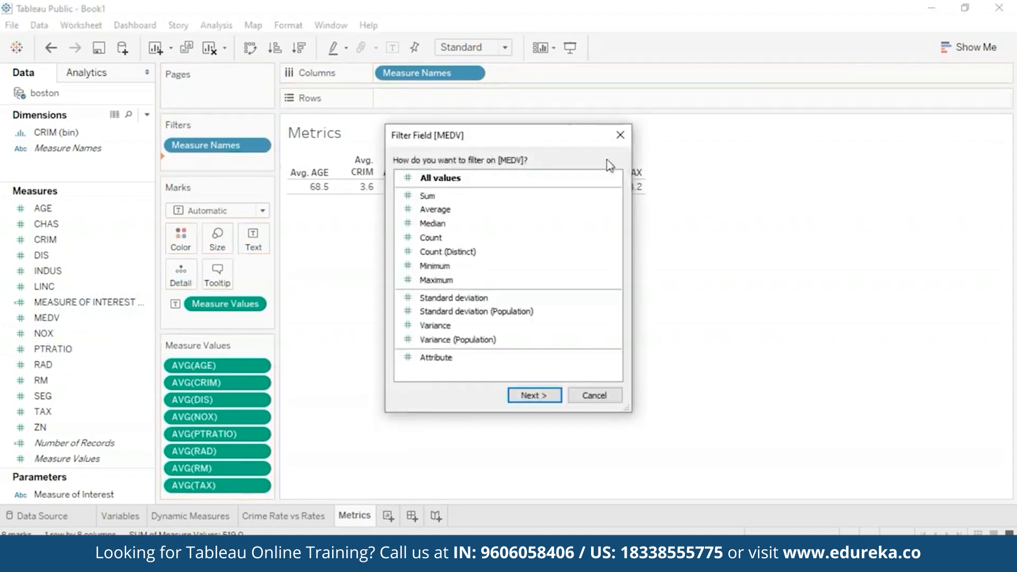
click(542, 399)
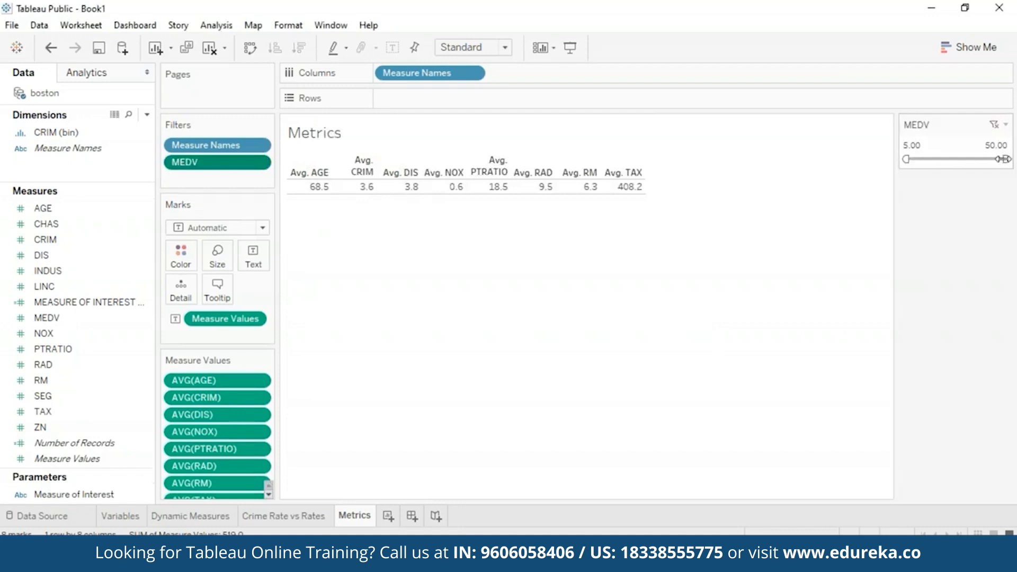
drag(1004, 158, 923, 158)
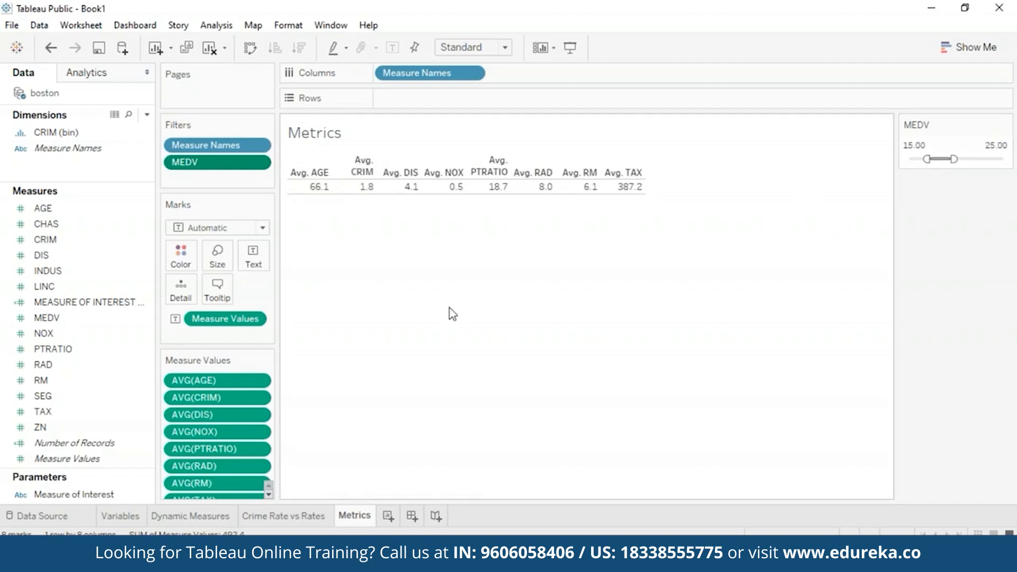
mouse_move(367, 190)
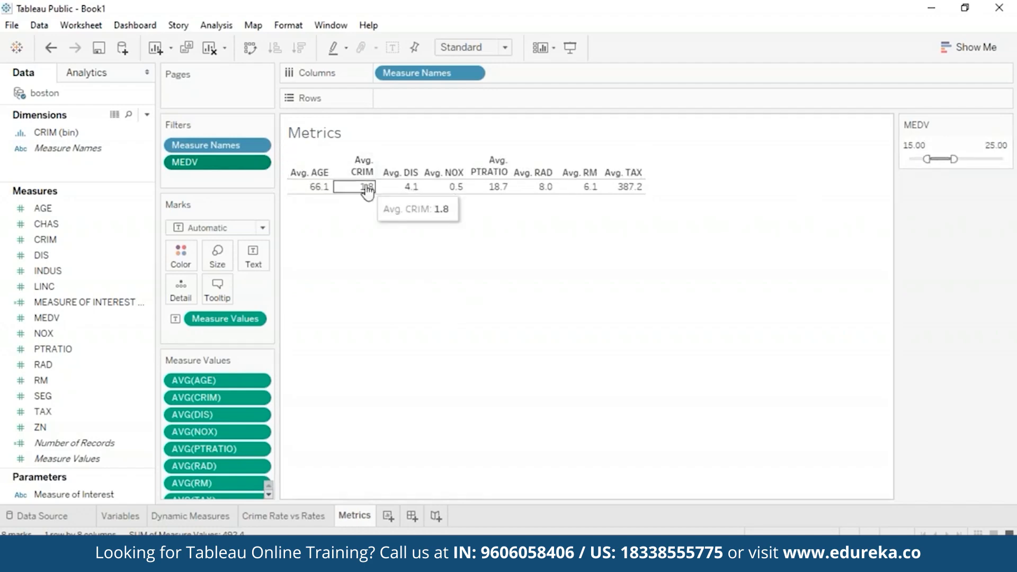
mouse_move(414, 198)
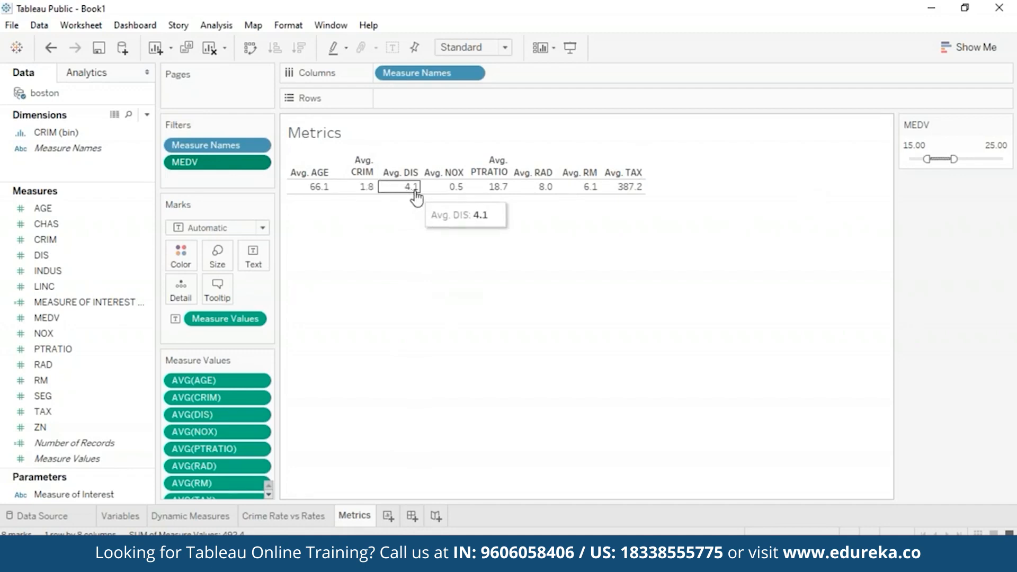
mouse_move(448, 195)
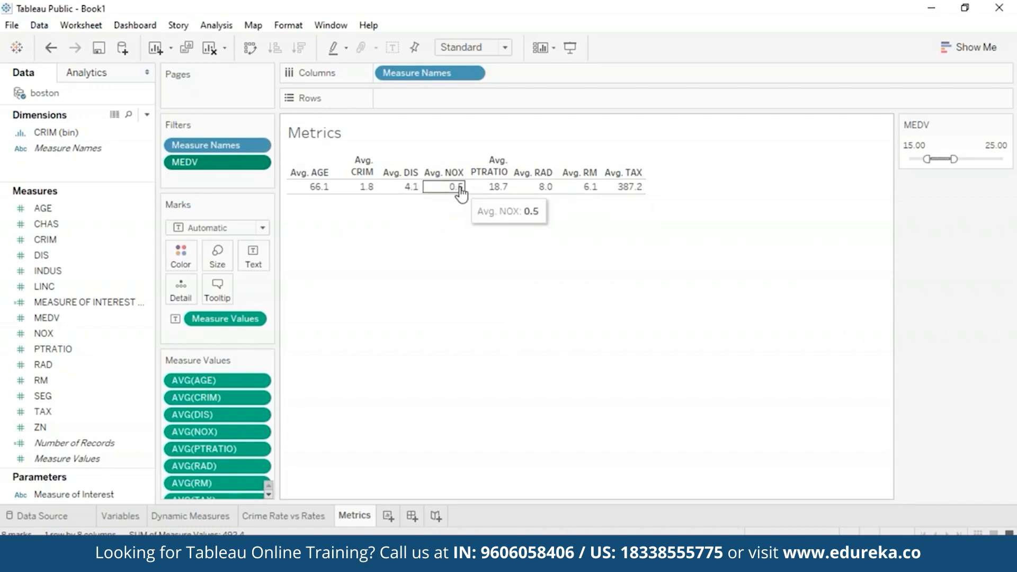
mouse_move(528, 194)
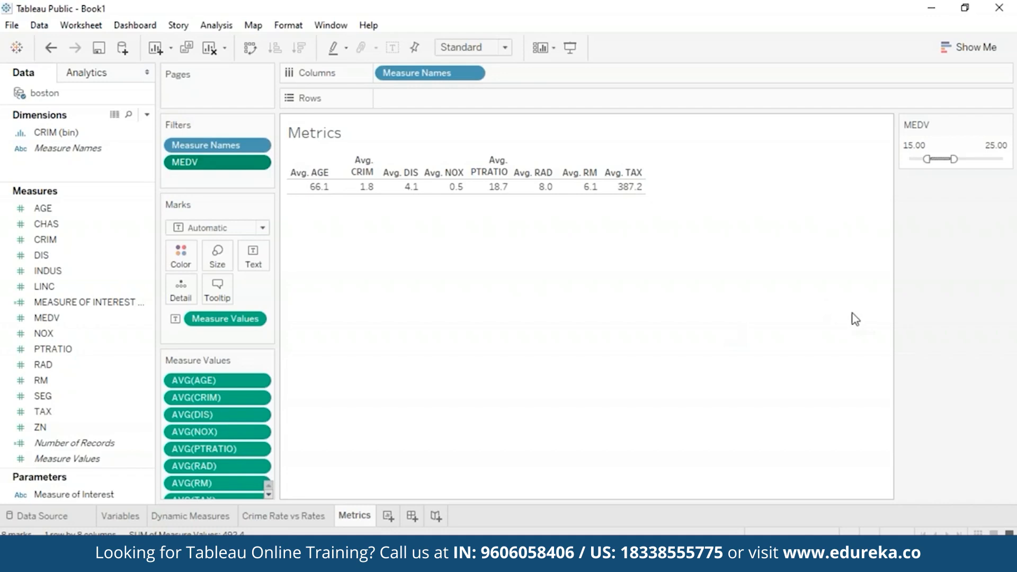
click(1003, 218)
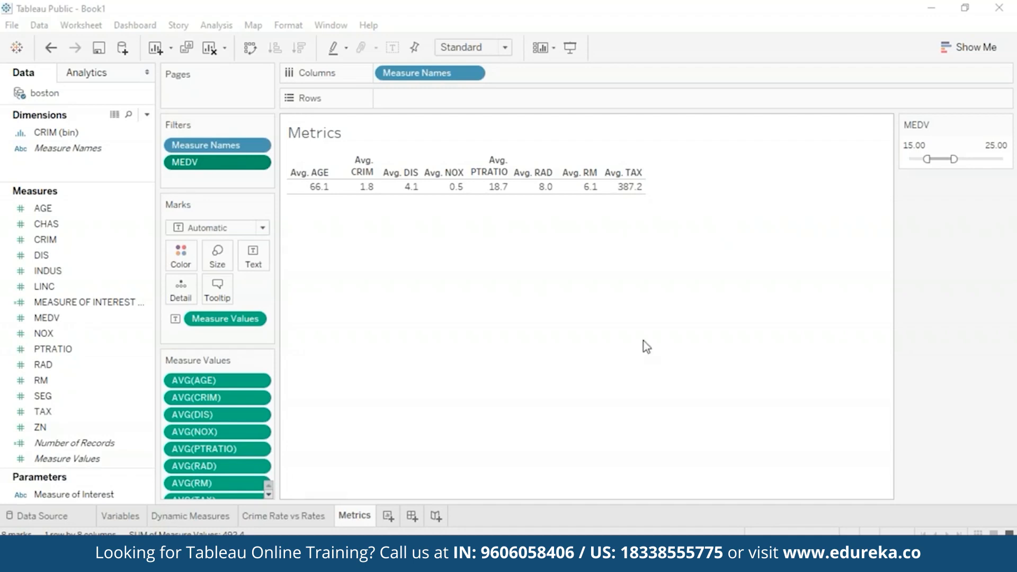
Create a calculated field named CRIME INDICATOR and begin its formula with an IF condition on a crime field
click(146, 114)
click(80, 130)
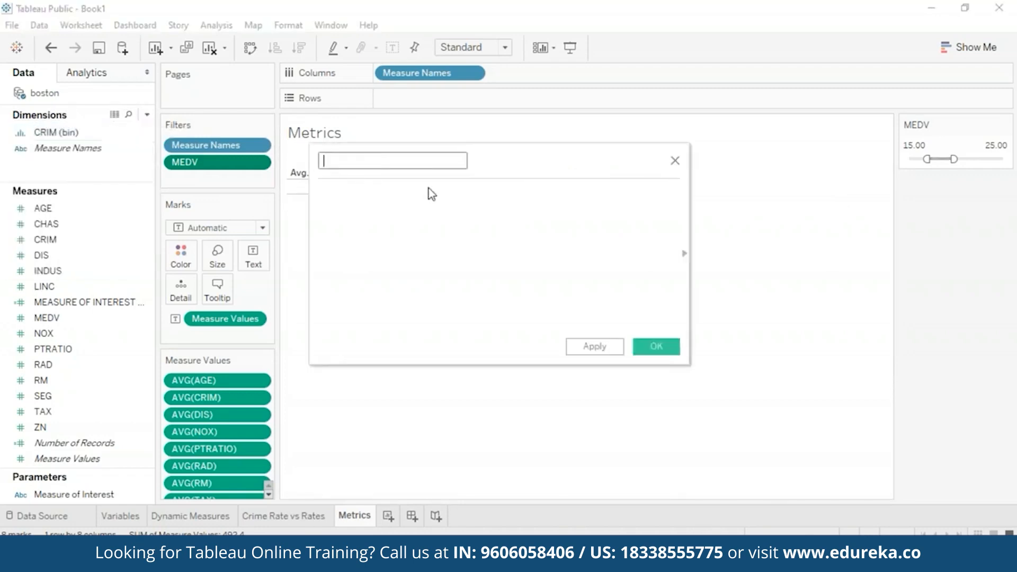
text(CRIME INDICATOR)
click(409, 229)
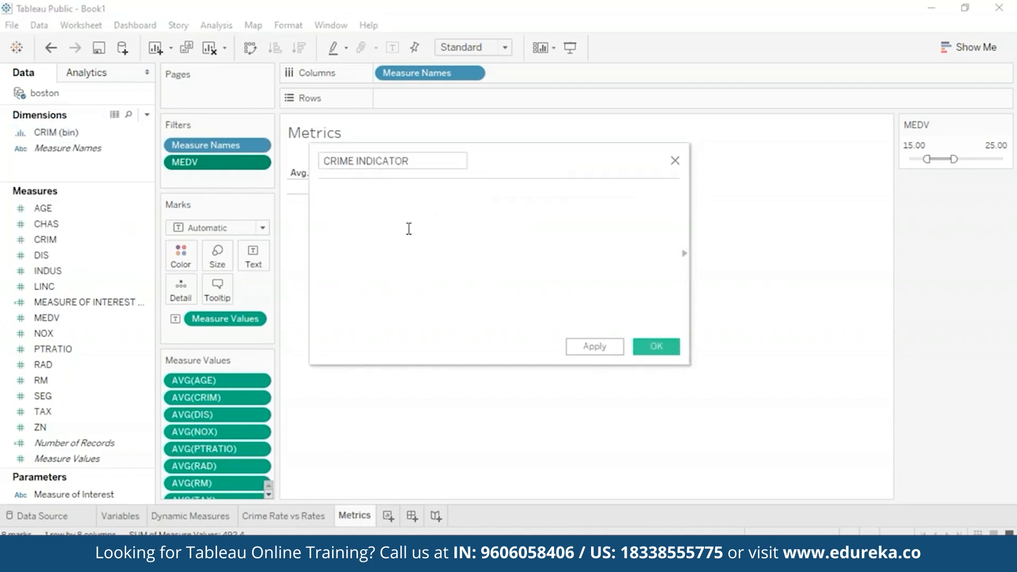
text(IF)
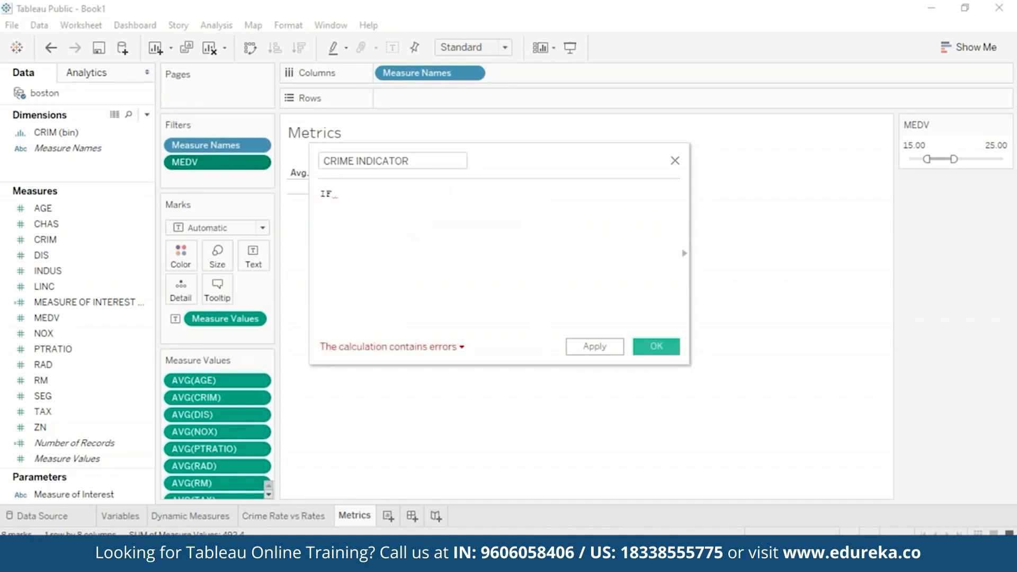
text( [CR)
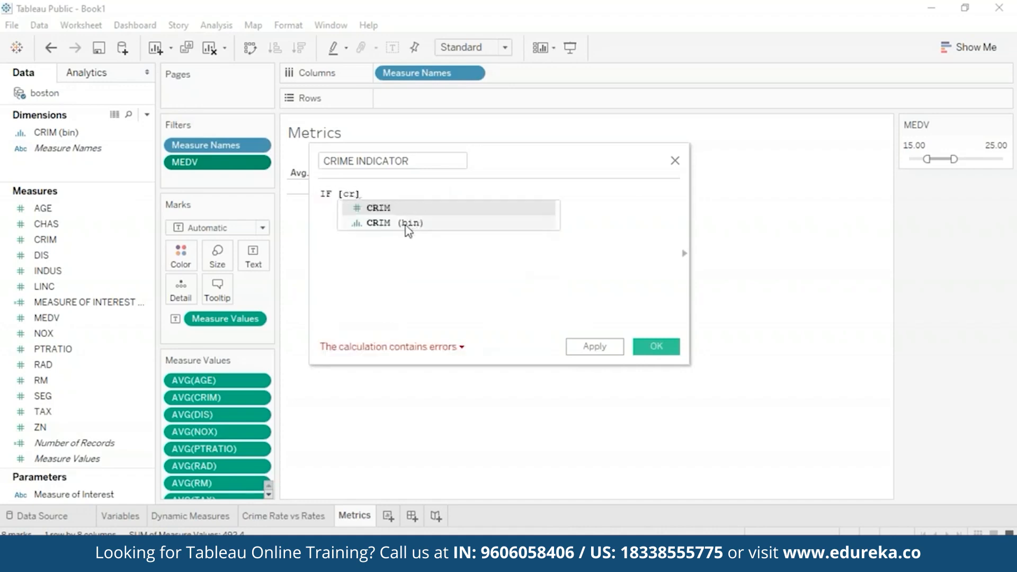
click(406, 224)
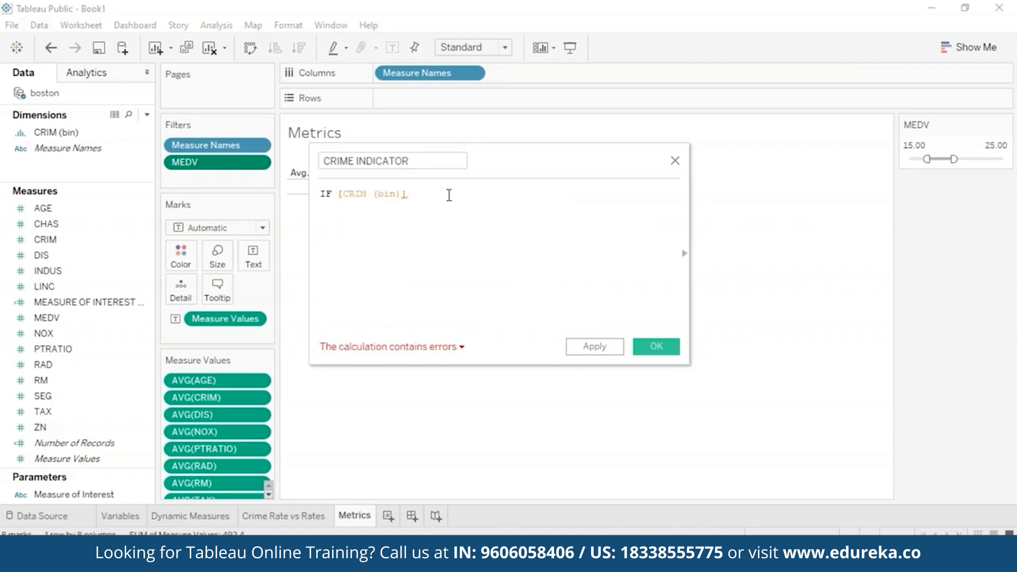
key(BackSpace)
key(BackSpace)
key(BackSpace)
key(BackSpace)
key(BackSpace)
key(BackSpace)
key(BackSpace)
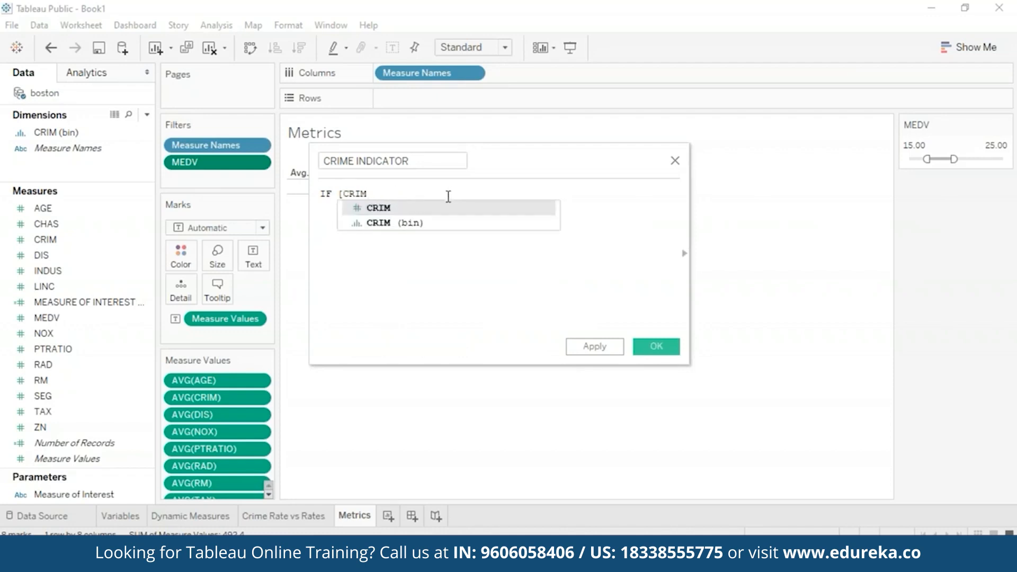
Complete the first condition as IF [CRIM] <= 3 THEN 'Low' and close the formula with END
click(444, 208)
text(<)
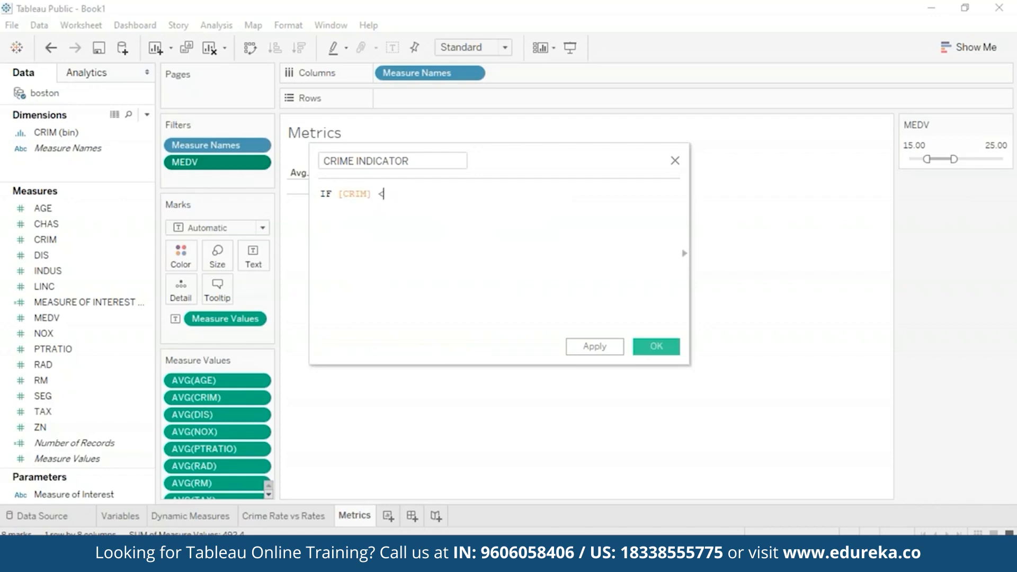
text(=)
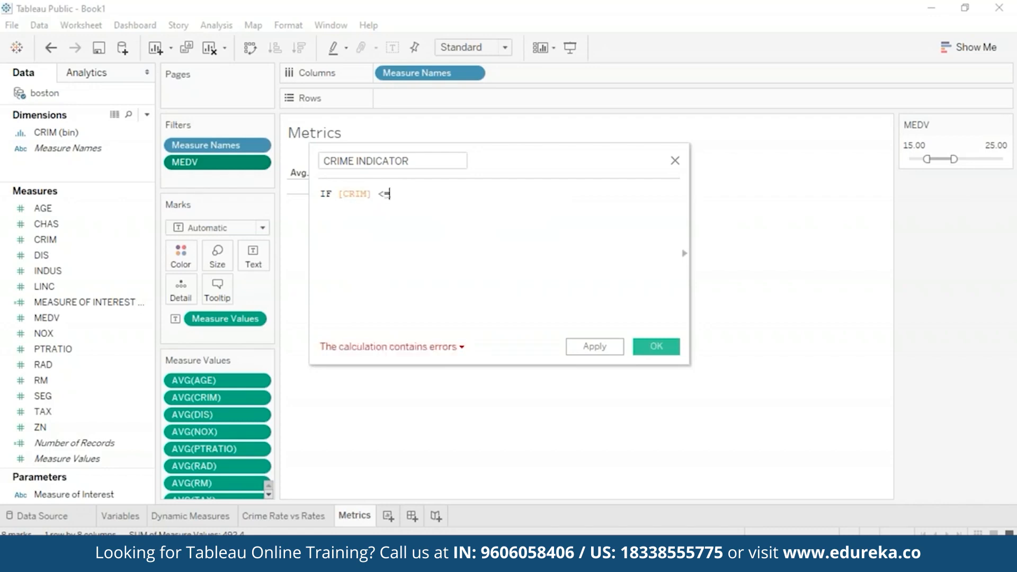
text( 3 THEN)
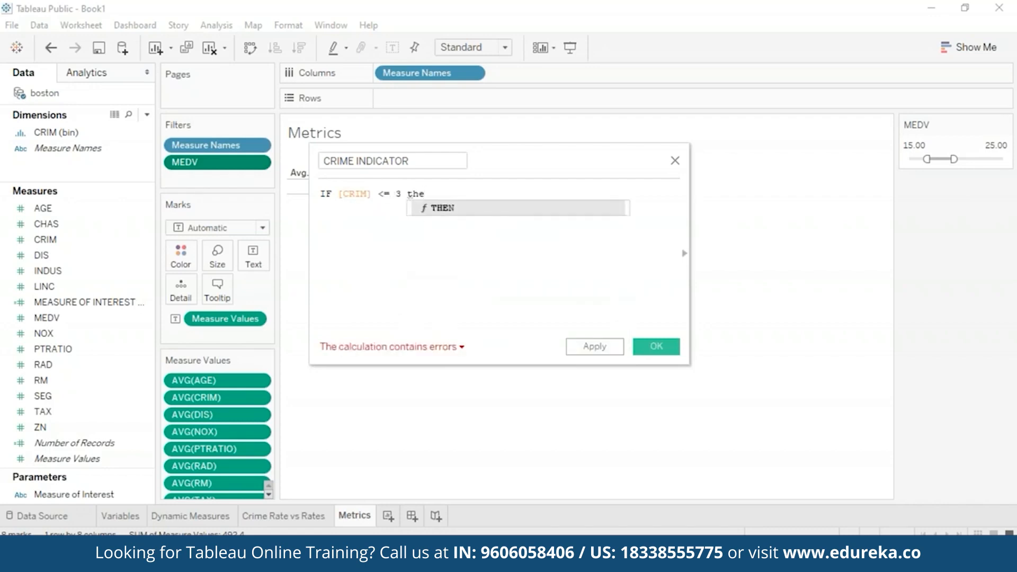
text( '')
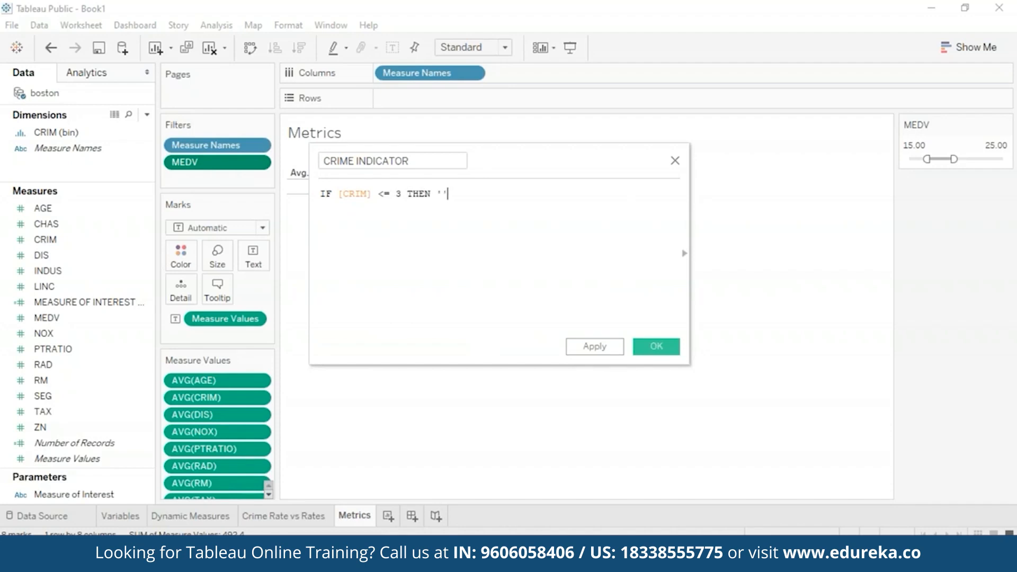
text(Low)
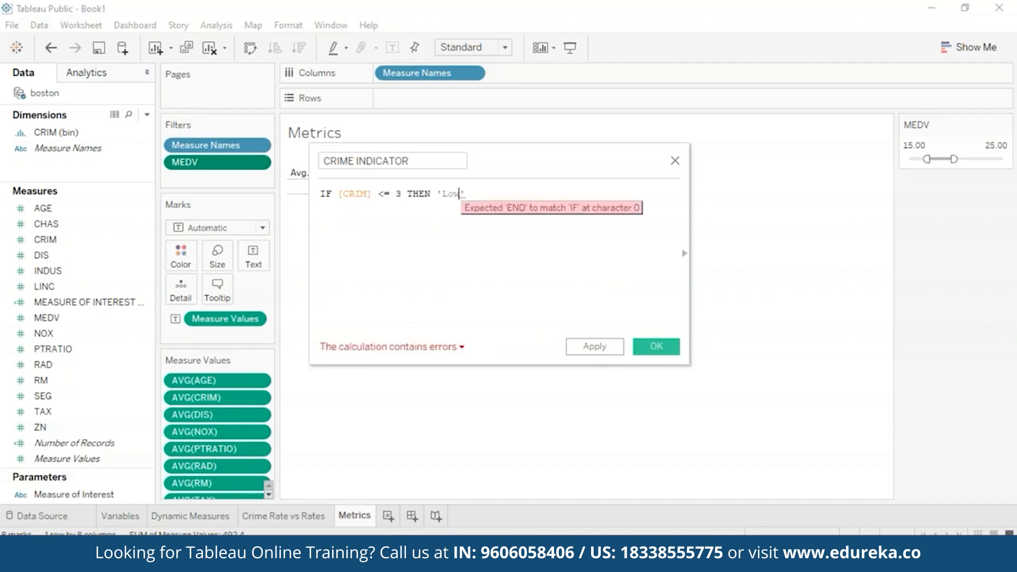
key(Right)
key(Return)
text(END)
click(508, 194)
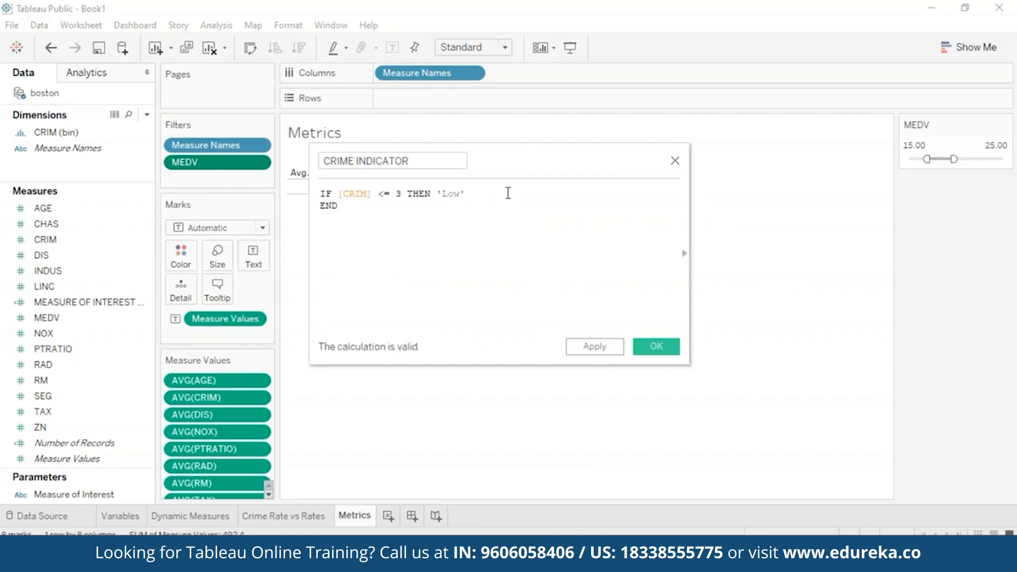
Insert a second condition before END reading IF [CRIM] <= 8 THEN 'Moderate', followed by a new line
key(Return)
text(IF [)
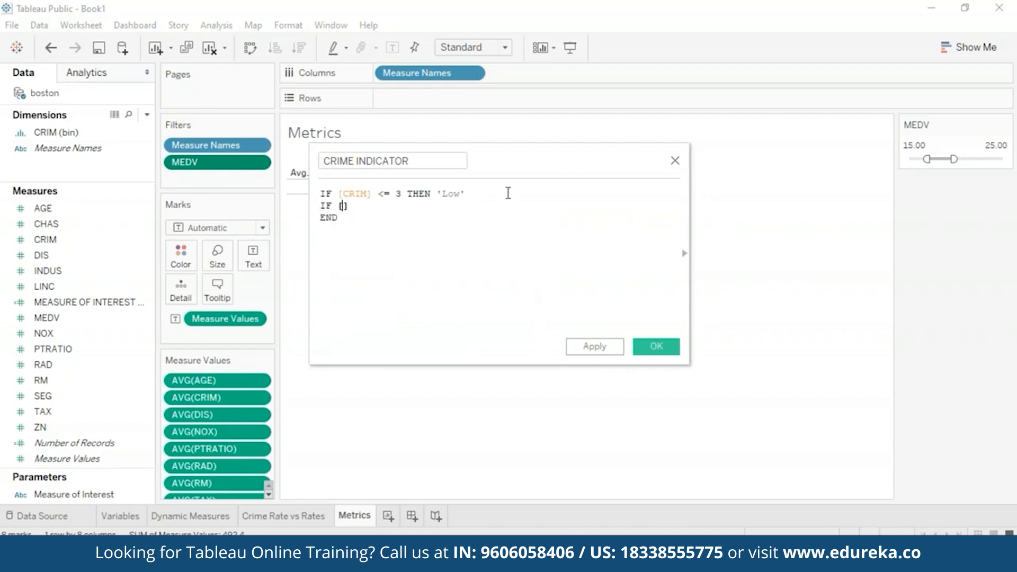
text(C)
key(Down)
key(Return)
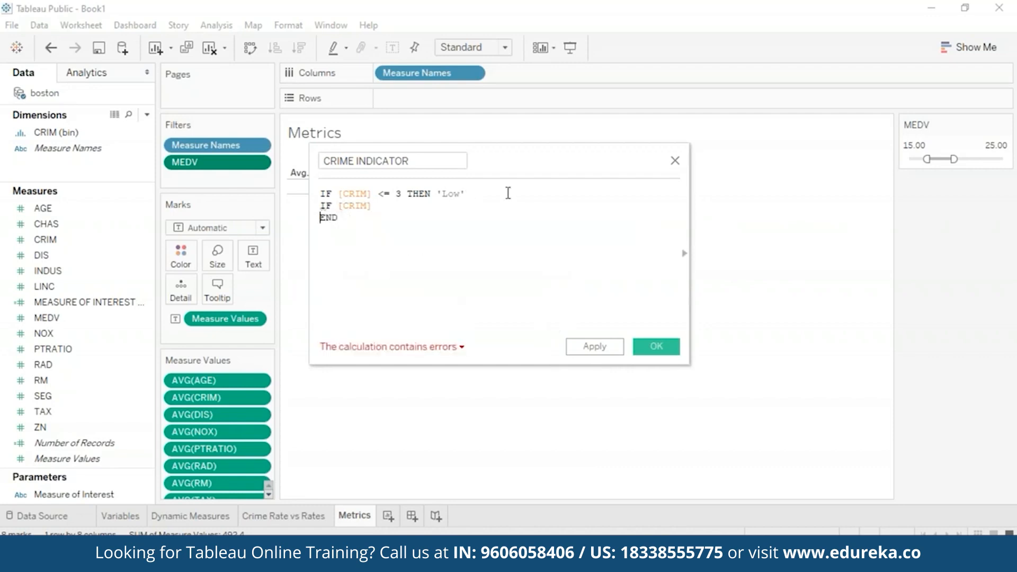
text(<=)
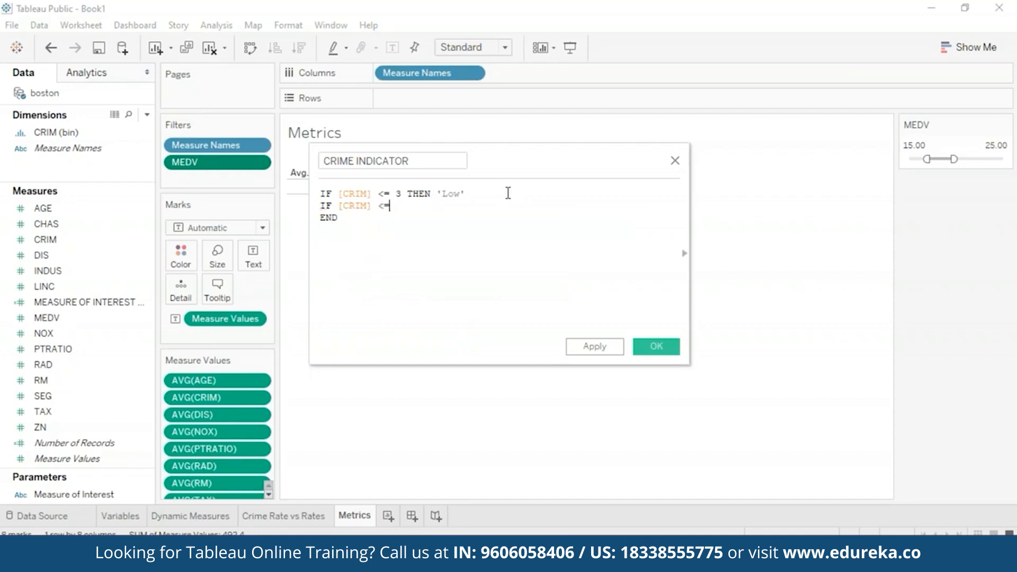
text( 8 the)
key(Return)
text('Moderate')
key(Return)
text(IF )
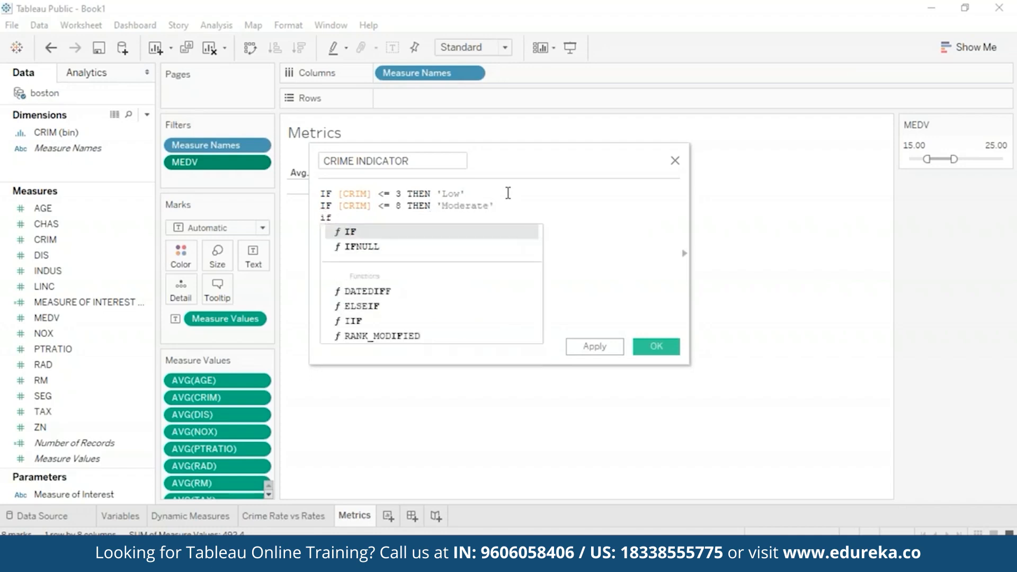
text([crim)
key(Return)
text(=)
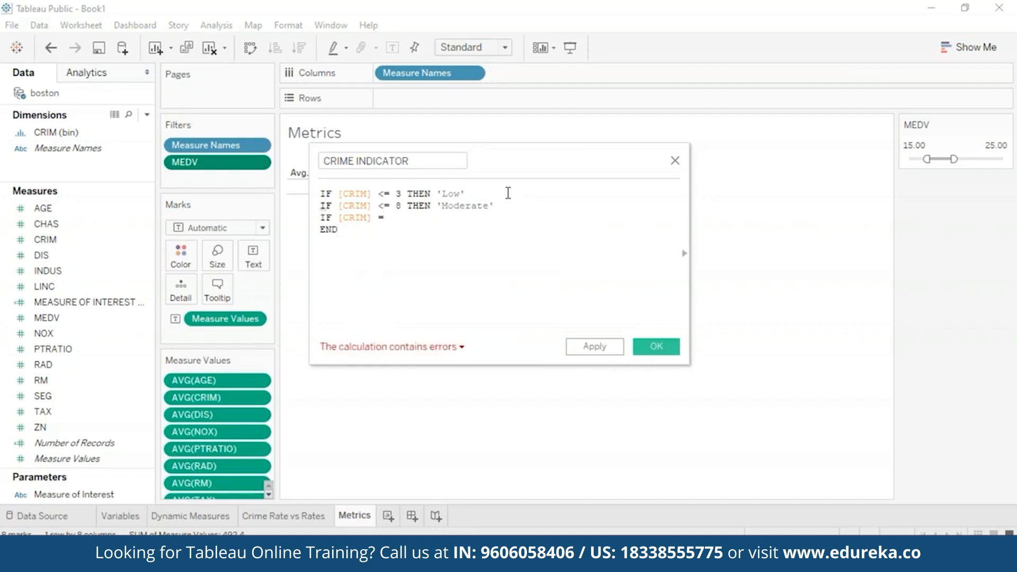
key(BackSpace)
text(>)
key(BackSpace)
key(BackSpace)
key(BackSpace)
key(BackSpace)
key(BackSpace)
key(BackSpace)
key(BackSpace)
key(BackSpace)
key(BackSpace)
key(BackSpace)
key(BackSpace)
key(BackSpace)
Change the second condition's IF to ELSEIF and remove the extra space before [CRIM]
text(els)
key(Down)
key(Return)
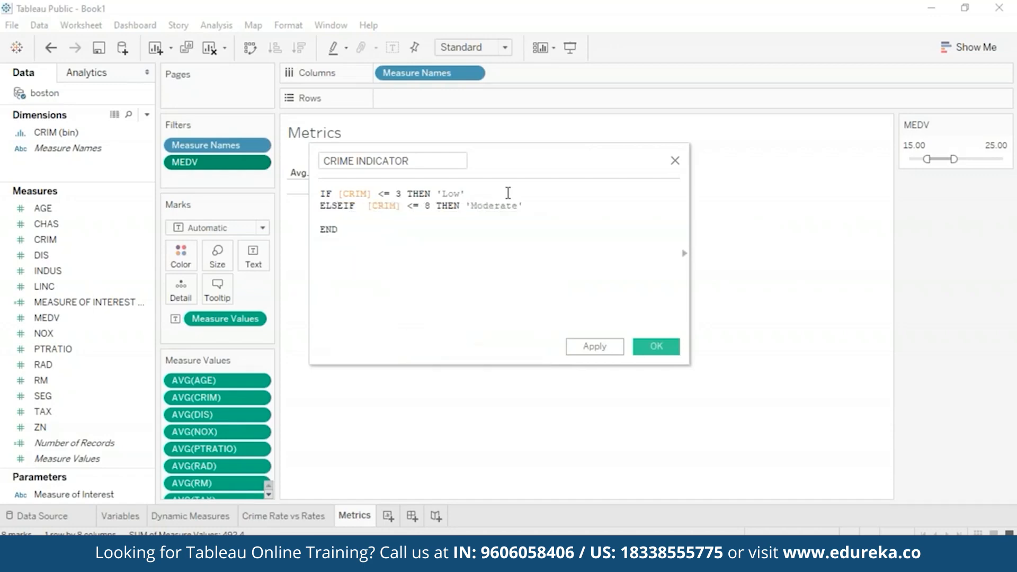
key(BackSpace)
key(Down)
Add the final branch ELSE 'High' before END and save the CRIME INDICATOR calculation
text(else)
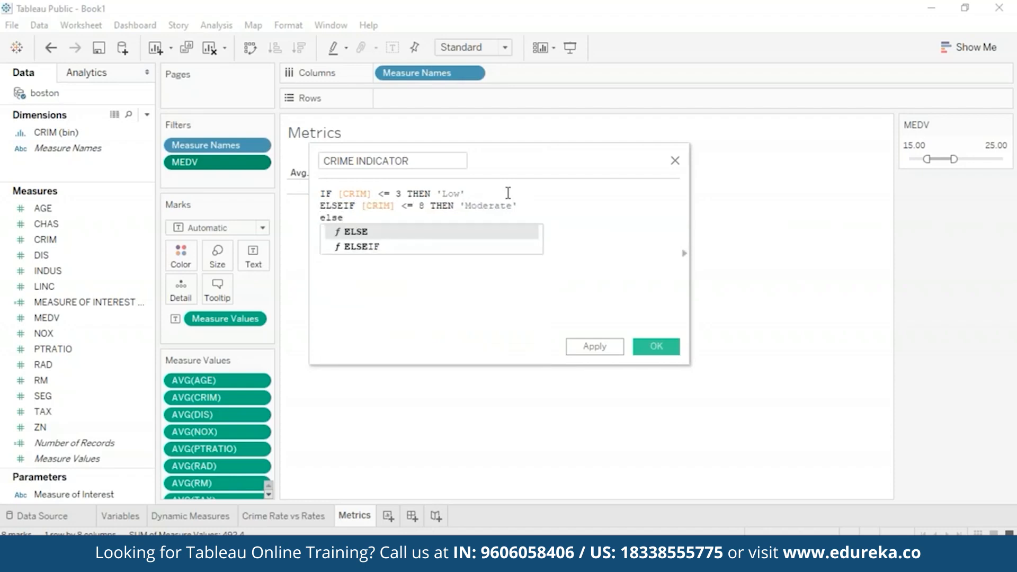
key(Return)
text('high')
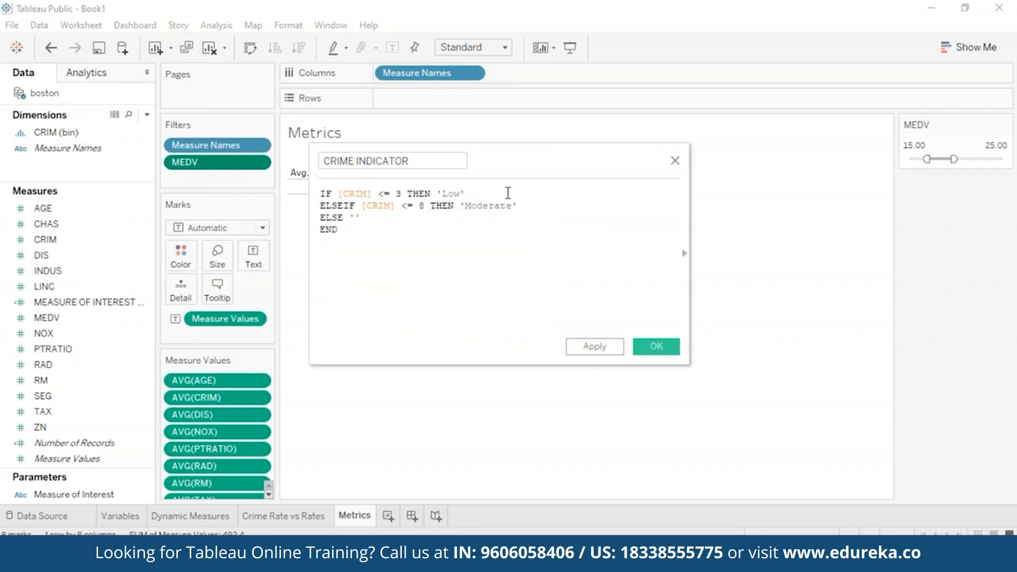
click(448, 218)
key(Left)
key(Left)
key(Left)
key(Left)
key(BackSpace)
text(H)
key(Down)
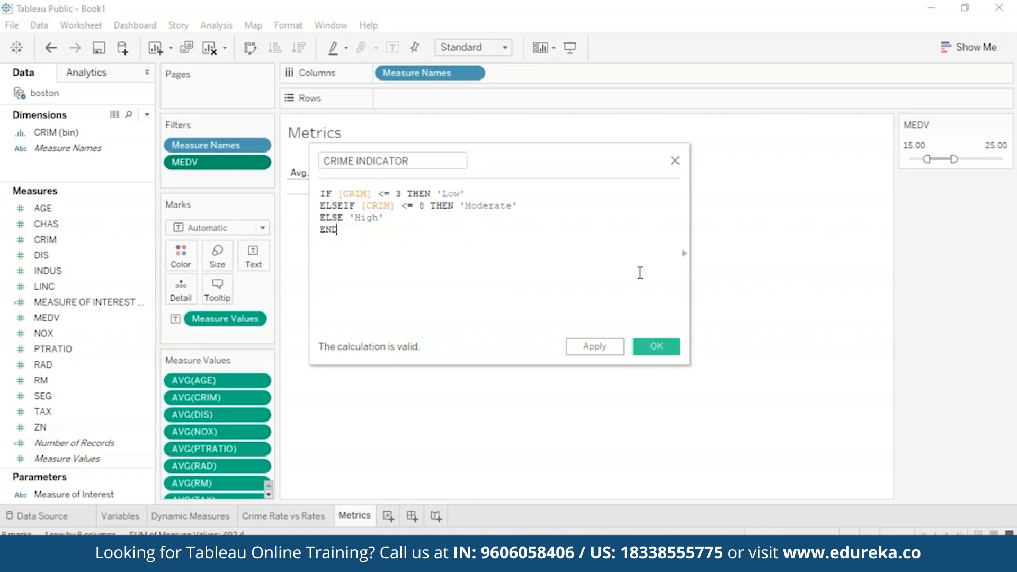
click(610, 347)
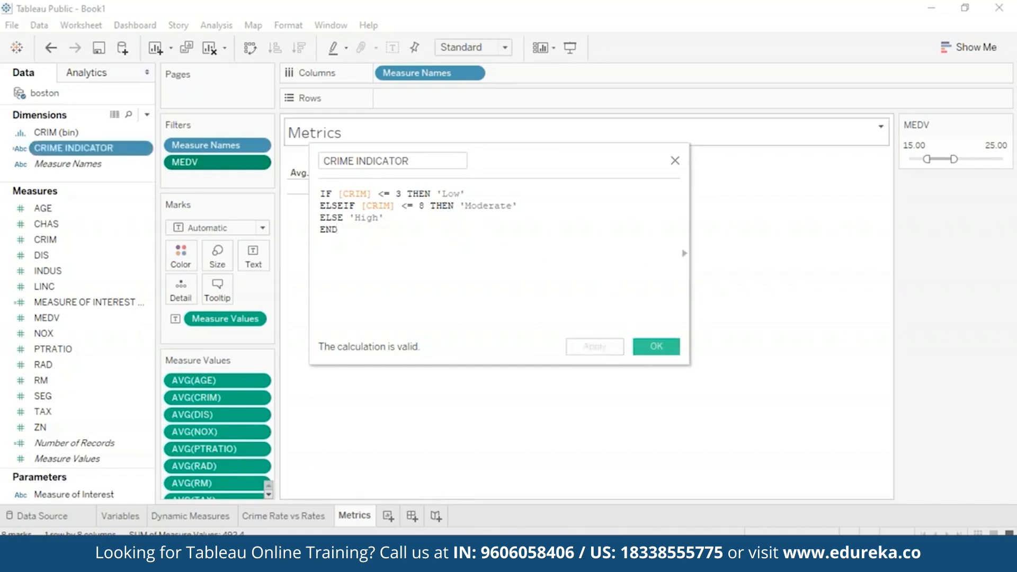
drag(564, 164, 562, 243)
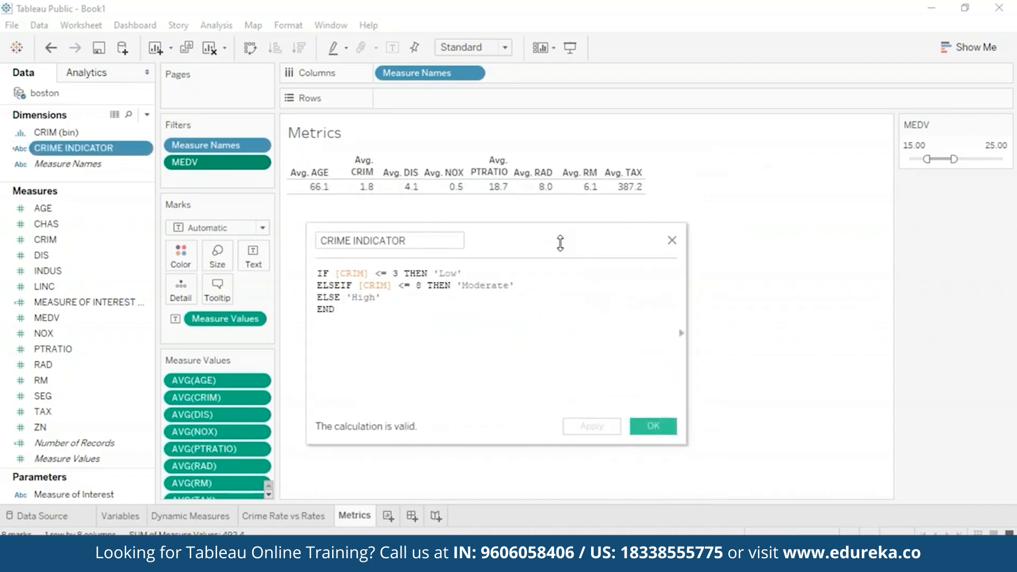
click(656, 422)
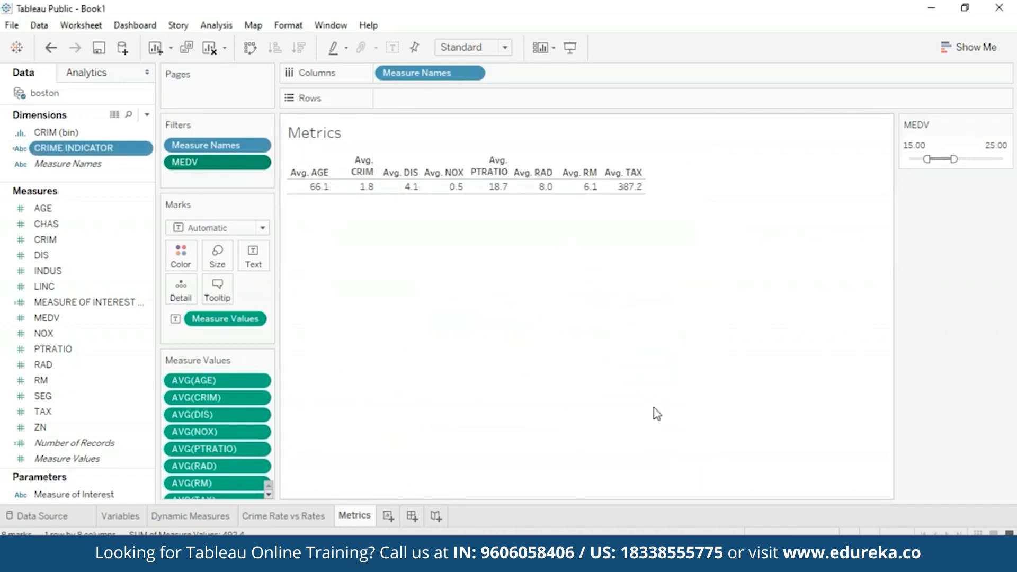
Add a new worksheet and build a table of summed MEDV by CRIME INDICATOR rows
click(388, 517)
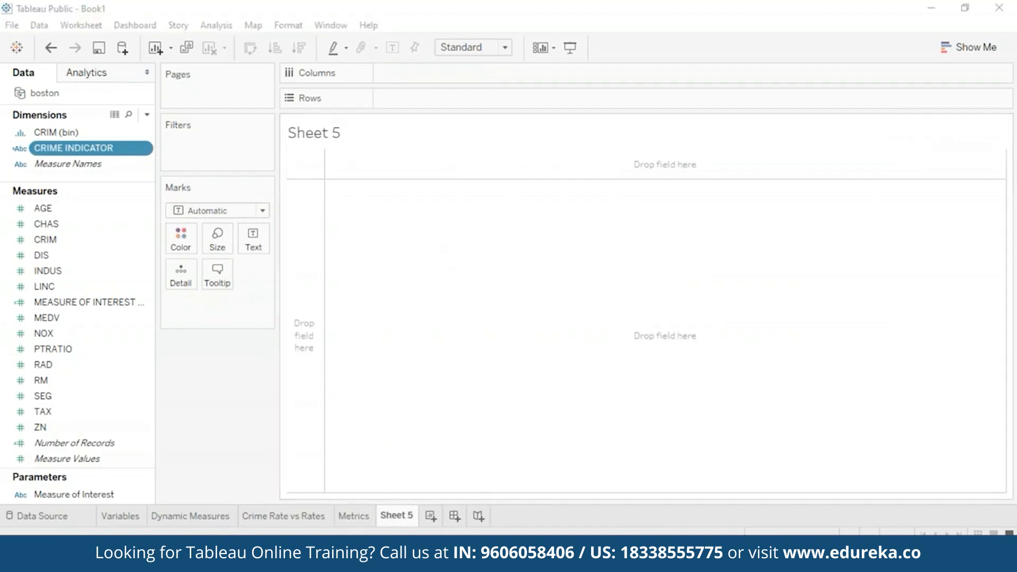
drag(91, 148, 461, 283)
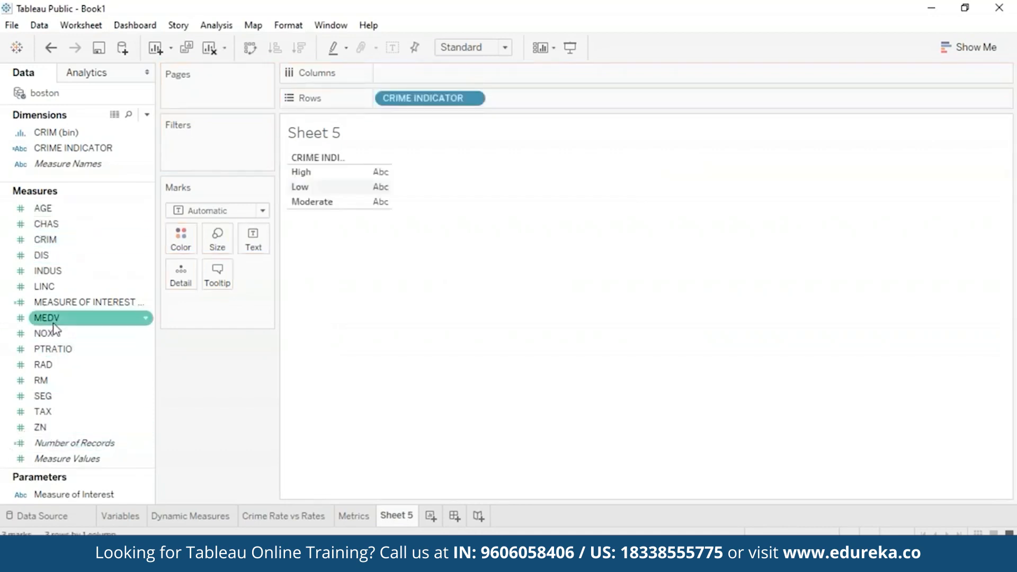
drag(35, 322, 379, 186)
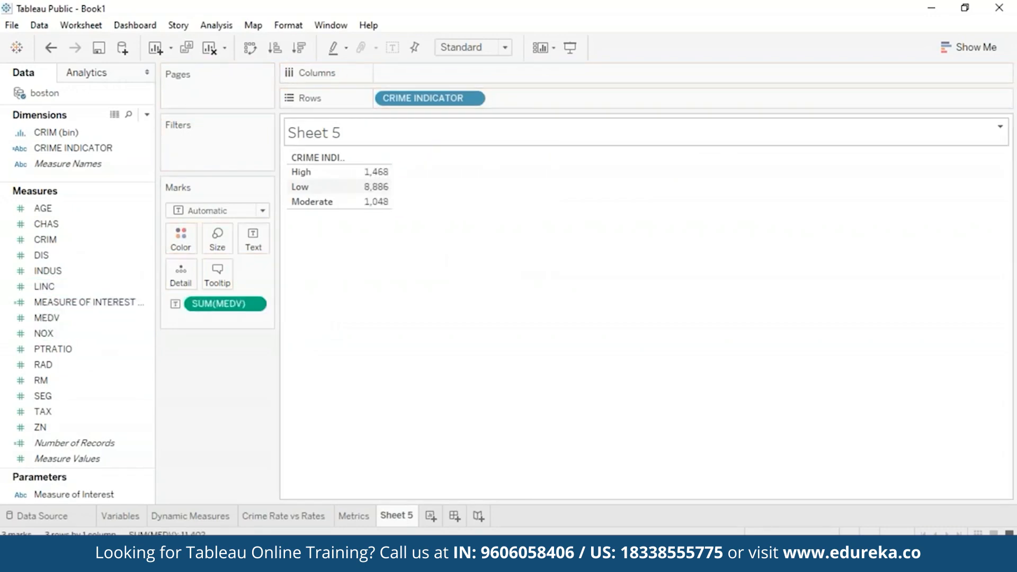
Convert the CRIME INDICATOR table into a pie chart with Show Me
click(974, 49)
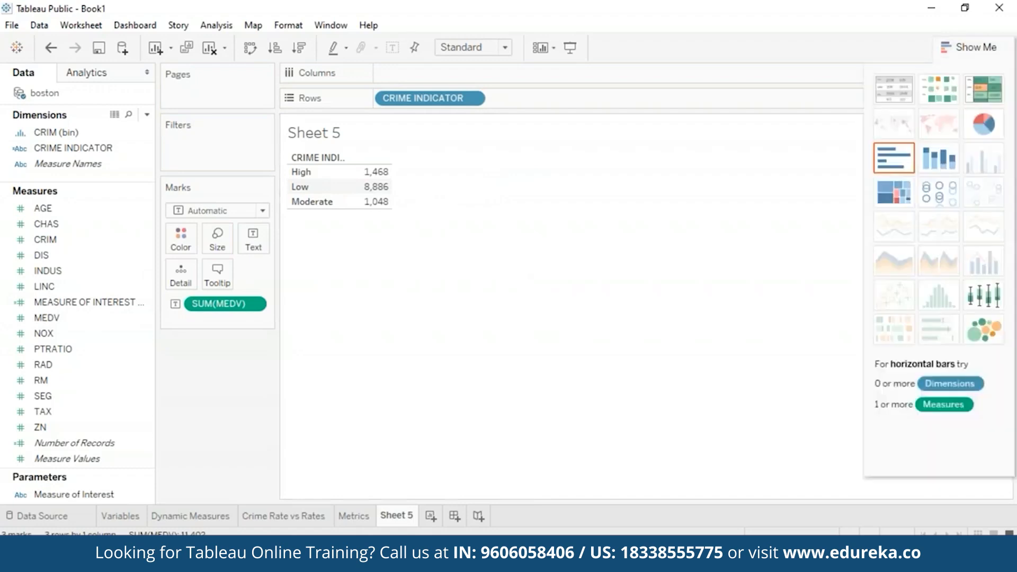
click(992, 124)
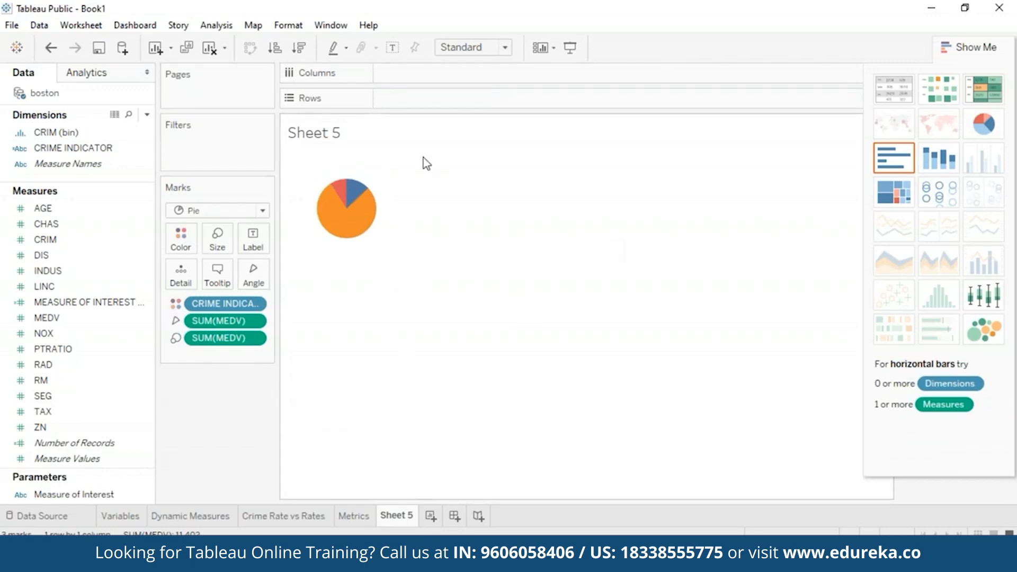
click(982, 46)
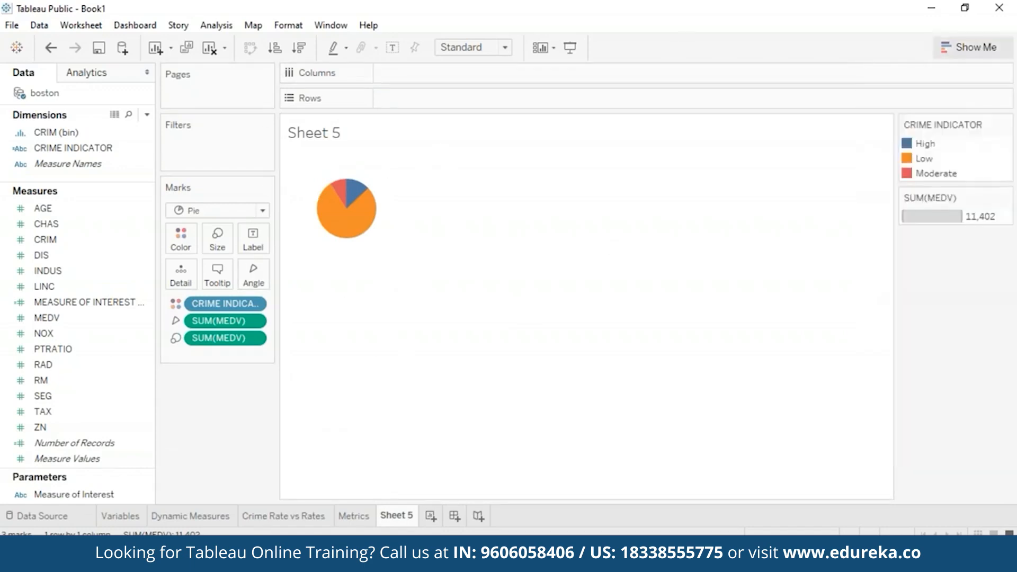
Recolour the pie's CRIME INDICATOR slices red for High, green for Low and yellow for Moderate
click(194, 240)
click(233, 287)
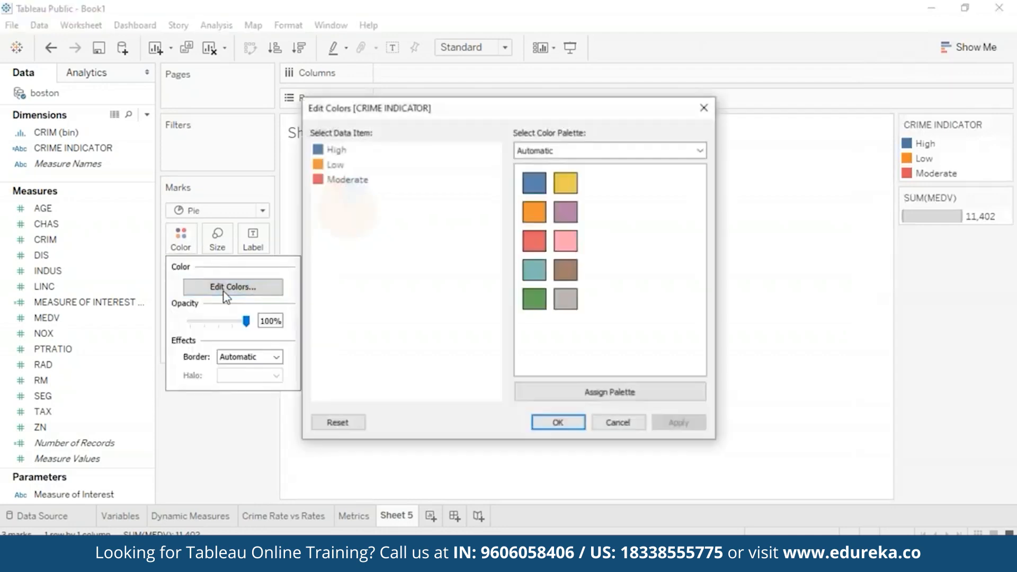
click(344, 153)
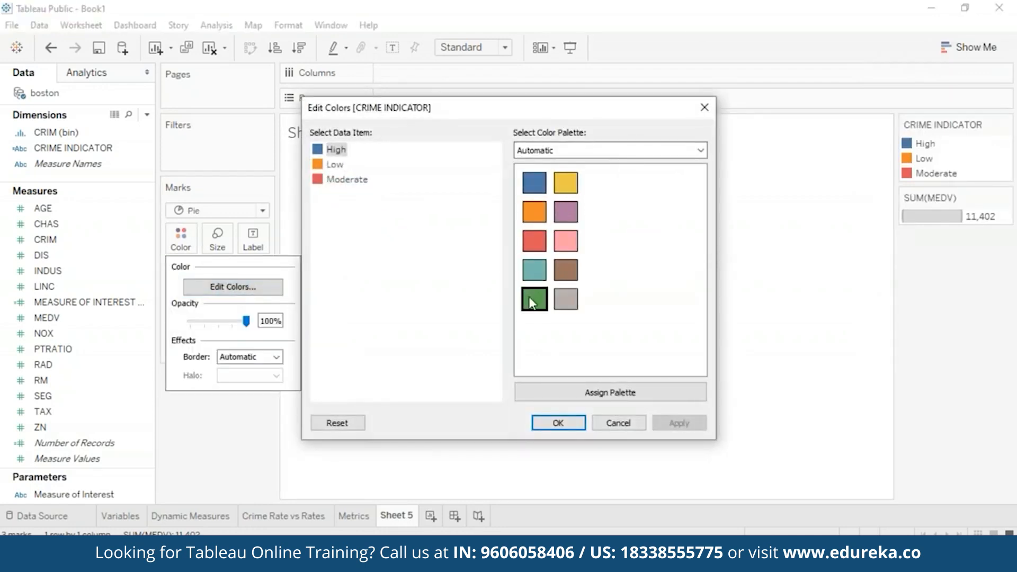
click(534, 242)
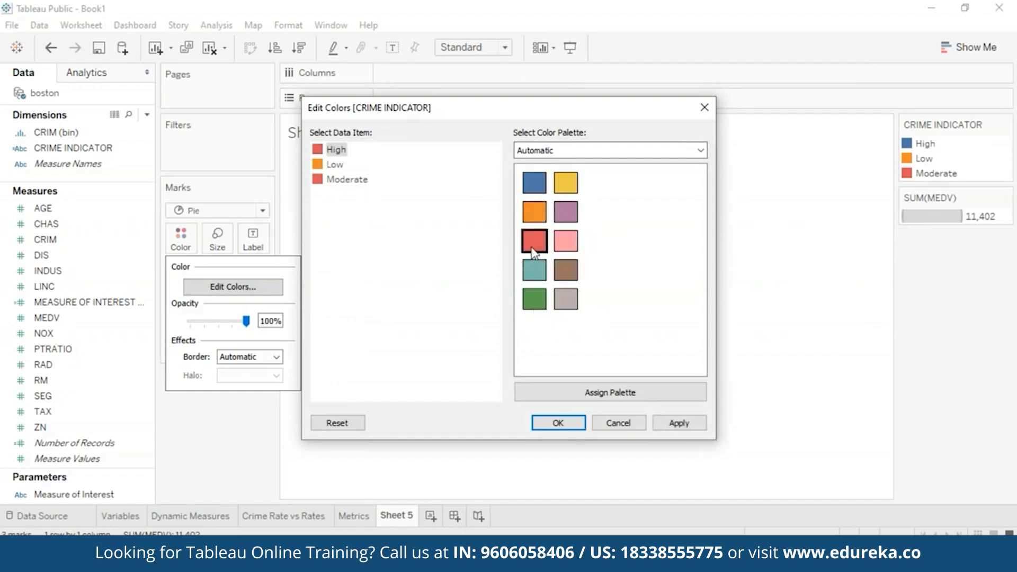
click(334, 165)
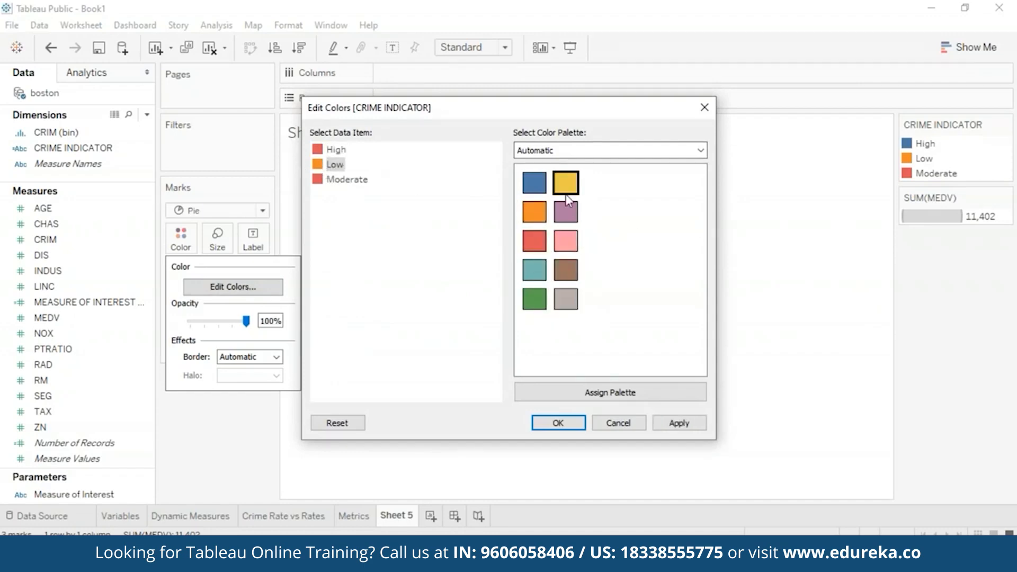
click(527, 303)
click(318, 182)
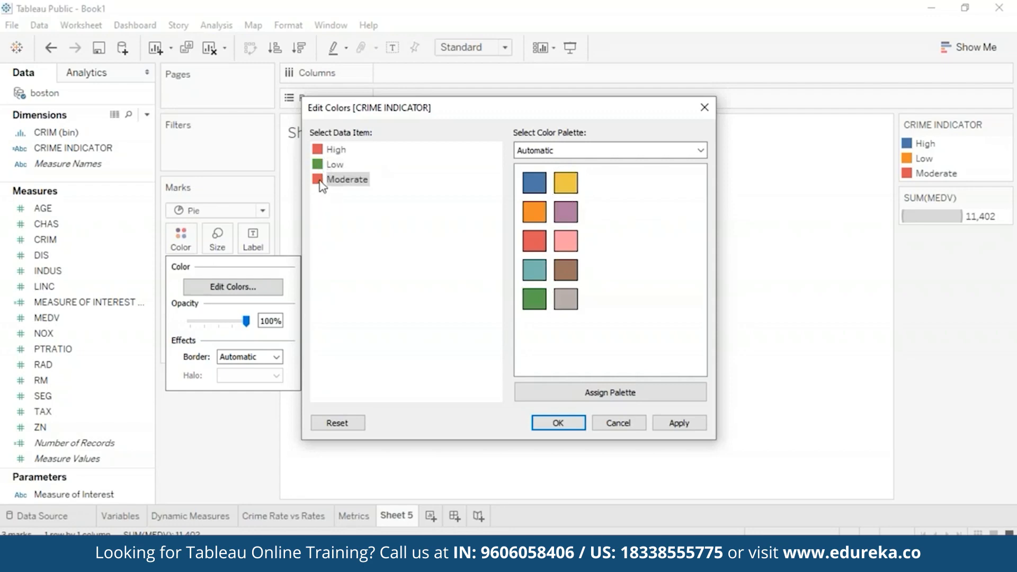
click(566, 185)
click(680, 424)
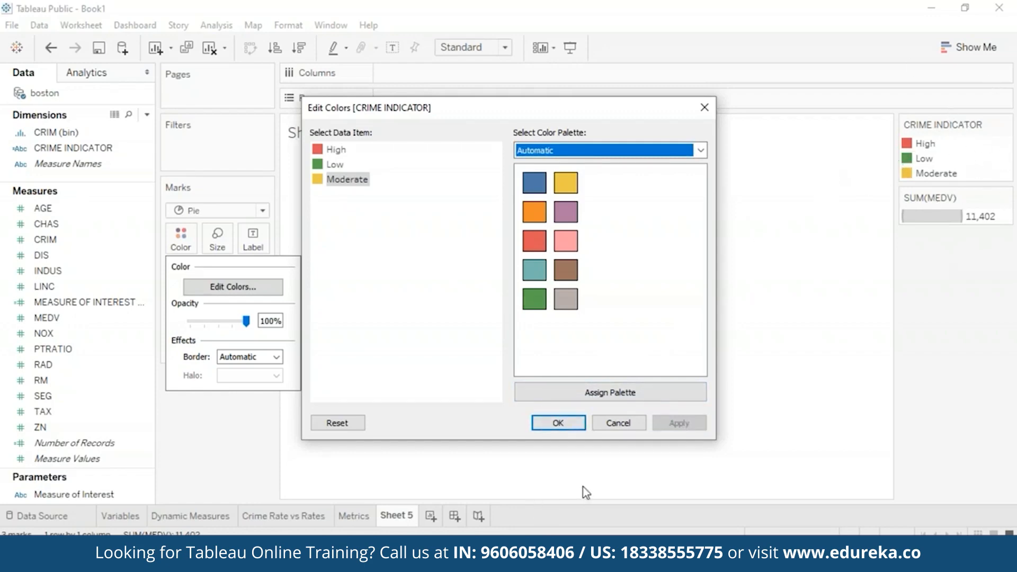
click(562, 424)
Add a MEDV filter to the pie sheet, switch it from summed to unaggregated values and show its range control
right_click(142, 320)
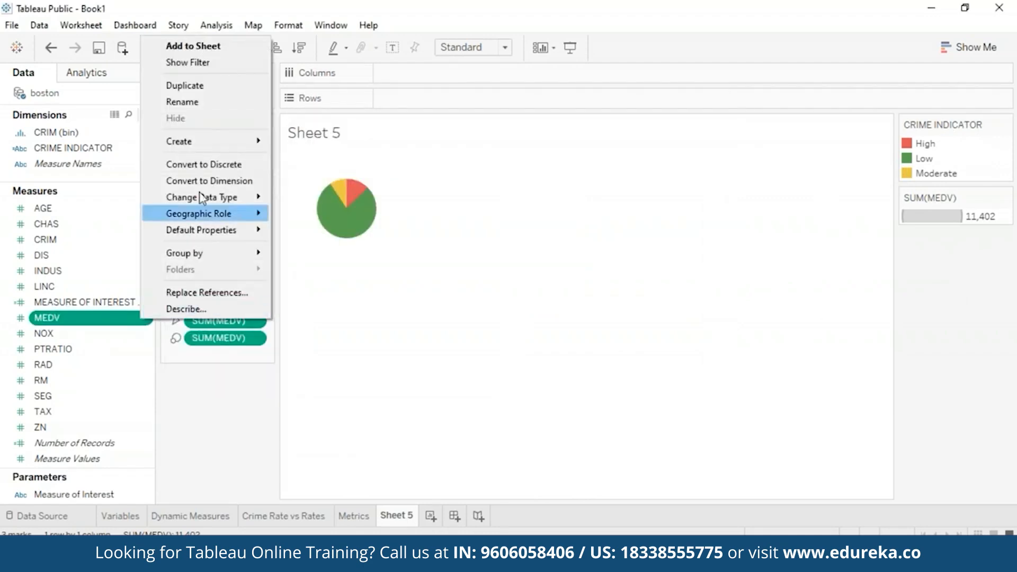
click(228, 62)
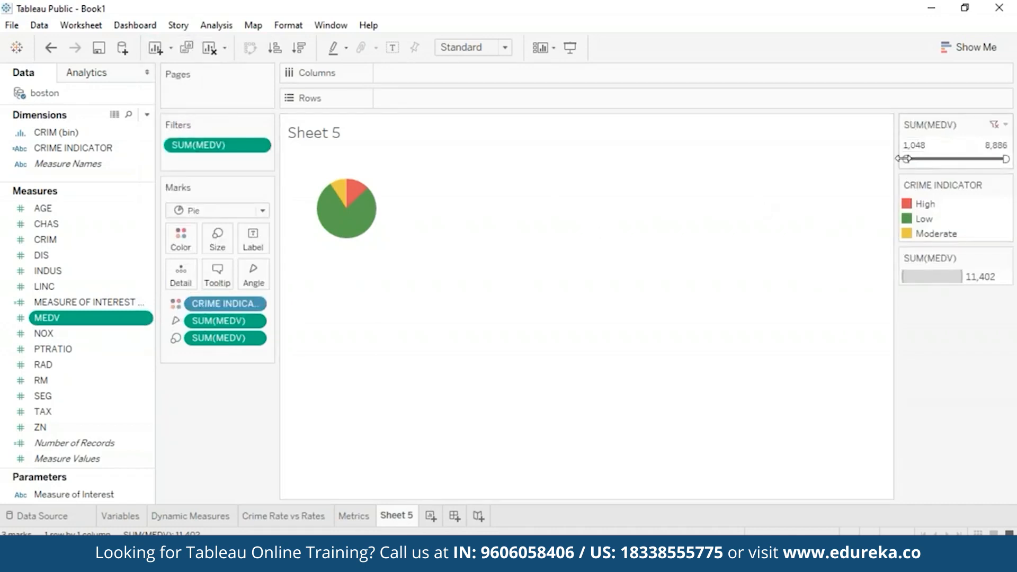
click(259, 145)
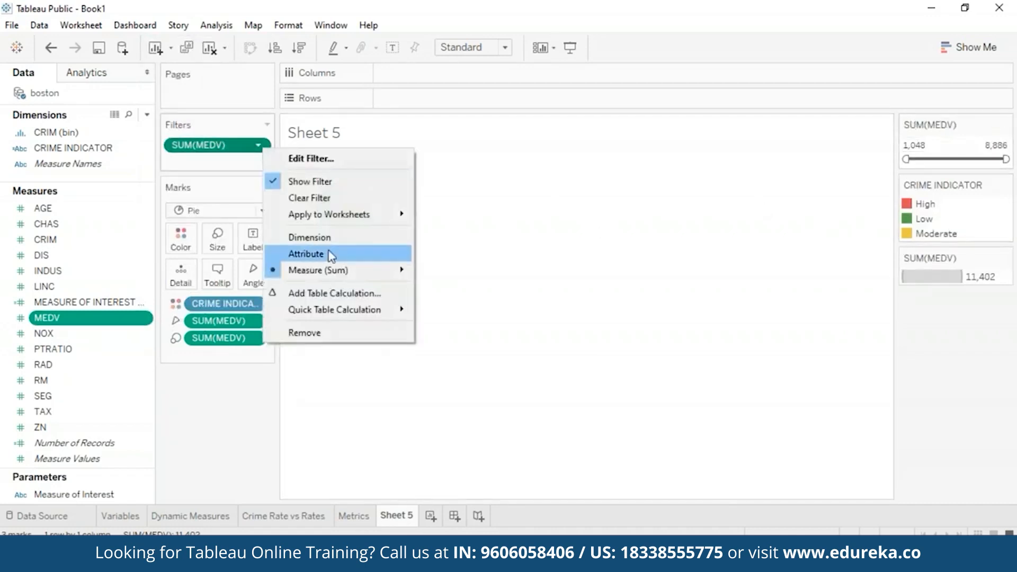
click(286, 157)
click(599, 388)
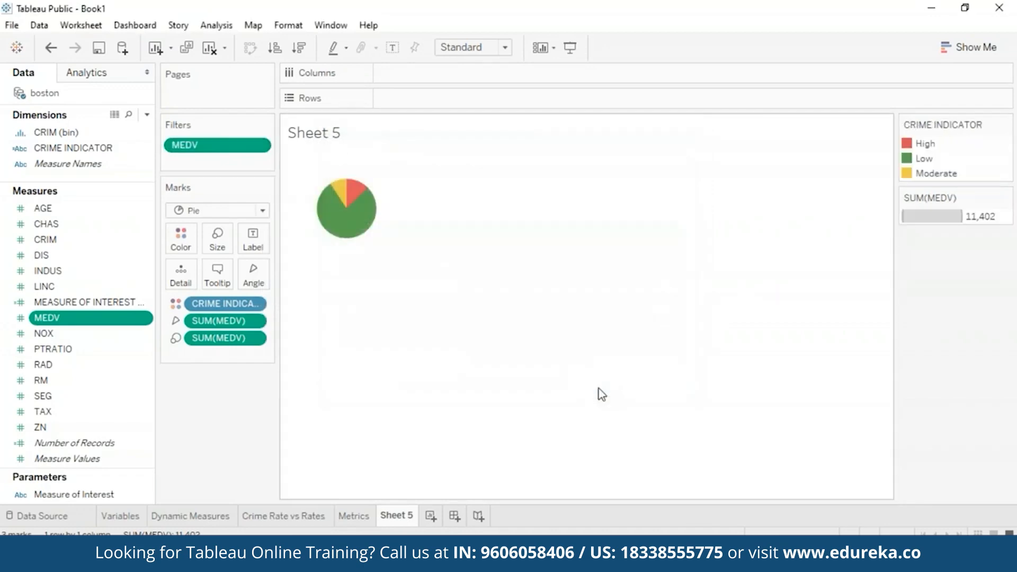
click(259, 146)
click(329, 274)
click(259, 145)
click(296, 182)
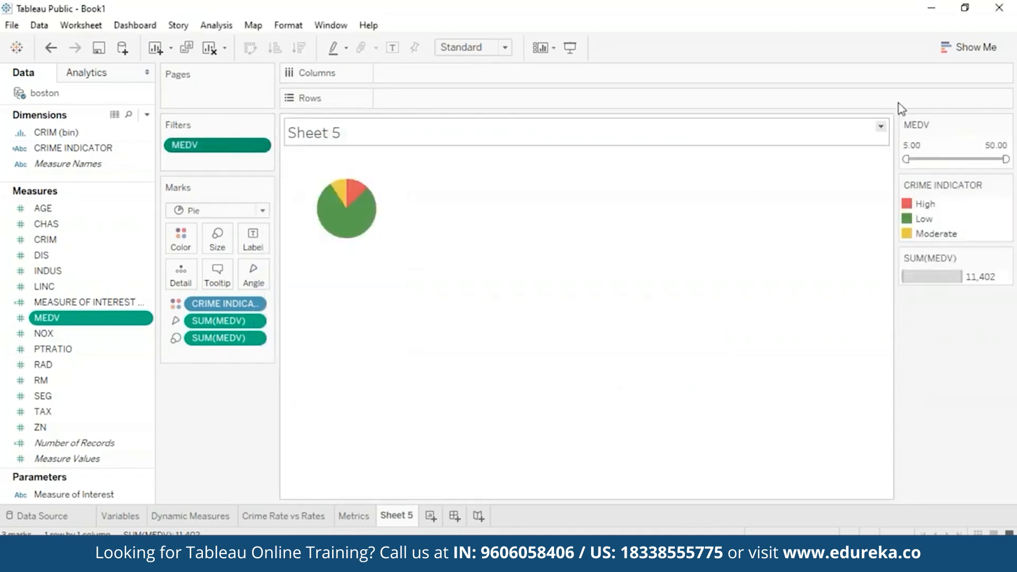
Try narrowing the MEDV filter by raising the minimum to 15.00 and lowering the maximum
drag(910, 160, 928, 158)
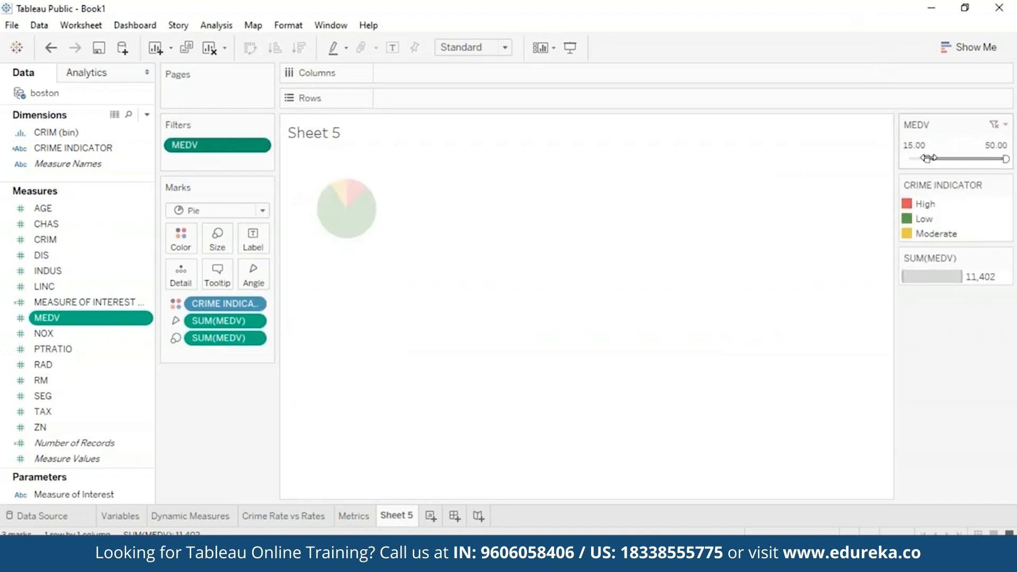
drag(1006, 159, 953, 159)
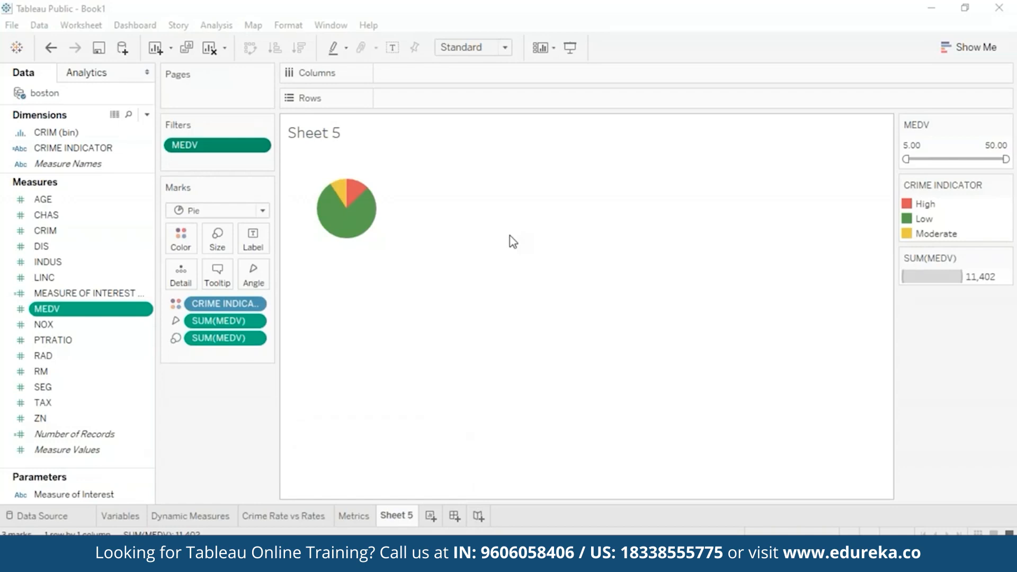
Rename the pie chart worksheet as Crime indicators
click(410, 522)
right_click(410, 522)
click(495, 348)
key(BackSpace)
text(CR)
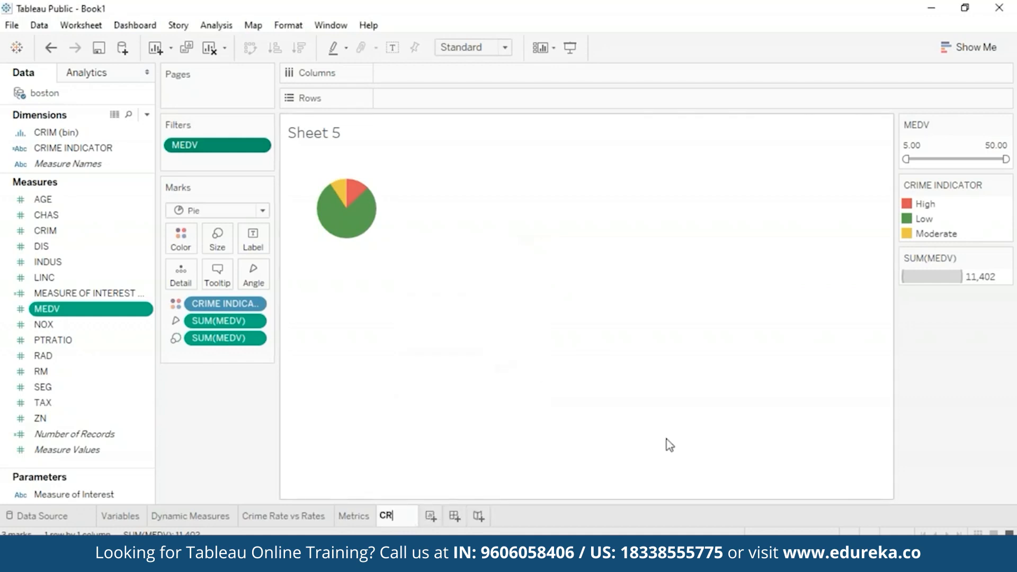
key(BackSpace)
text(rime indic)
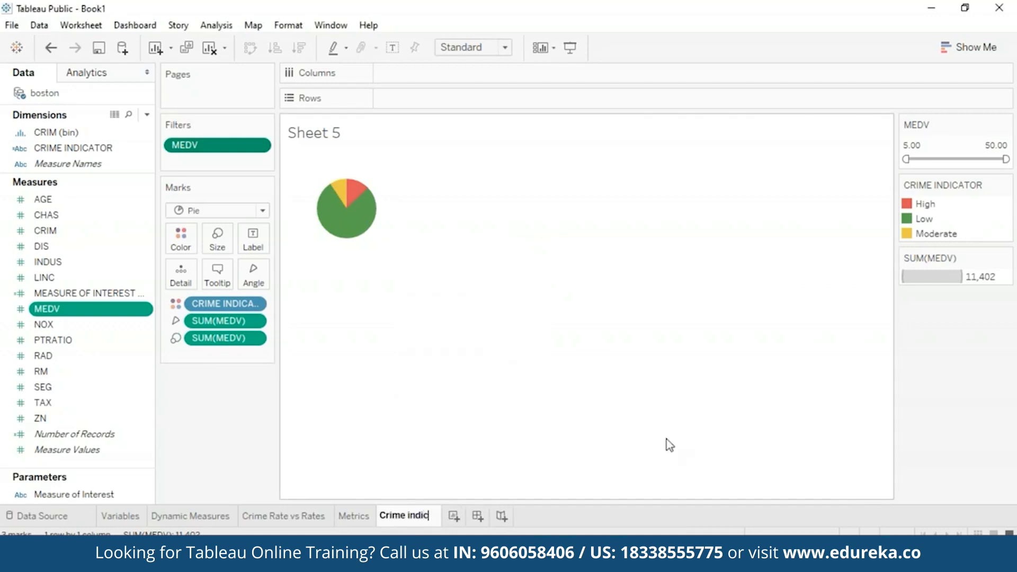
text(ators)
key(Return)
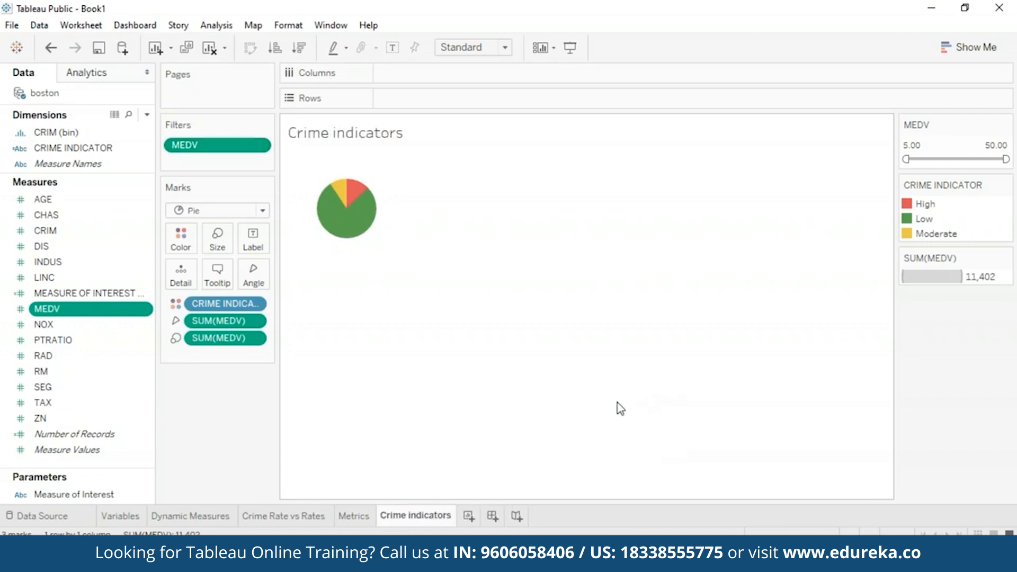
Add a new worksheet and name it Equation
click(472, 515)
right_click(473, 515)
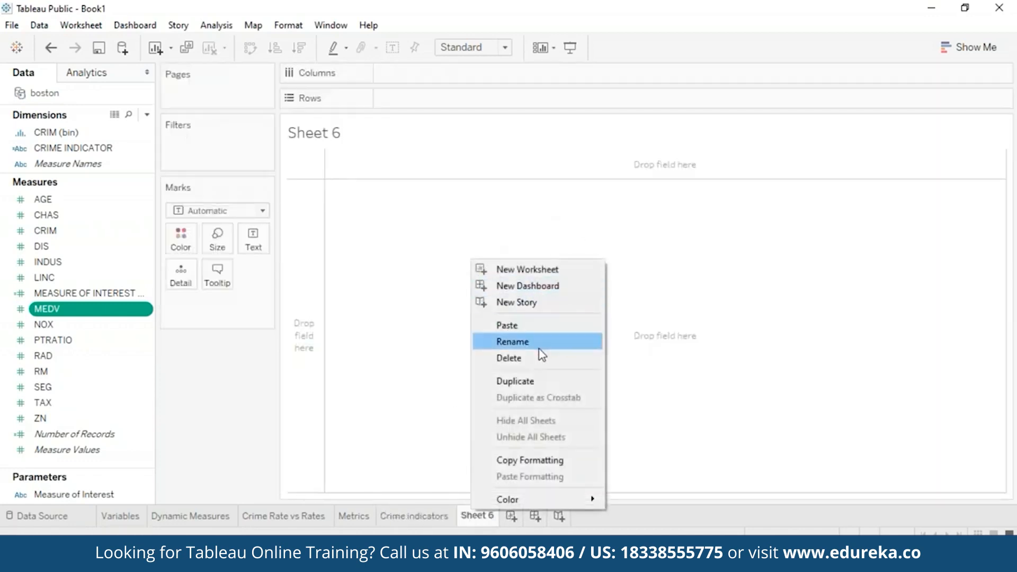
click(512, 342)
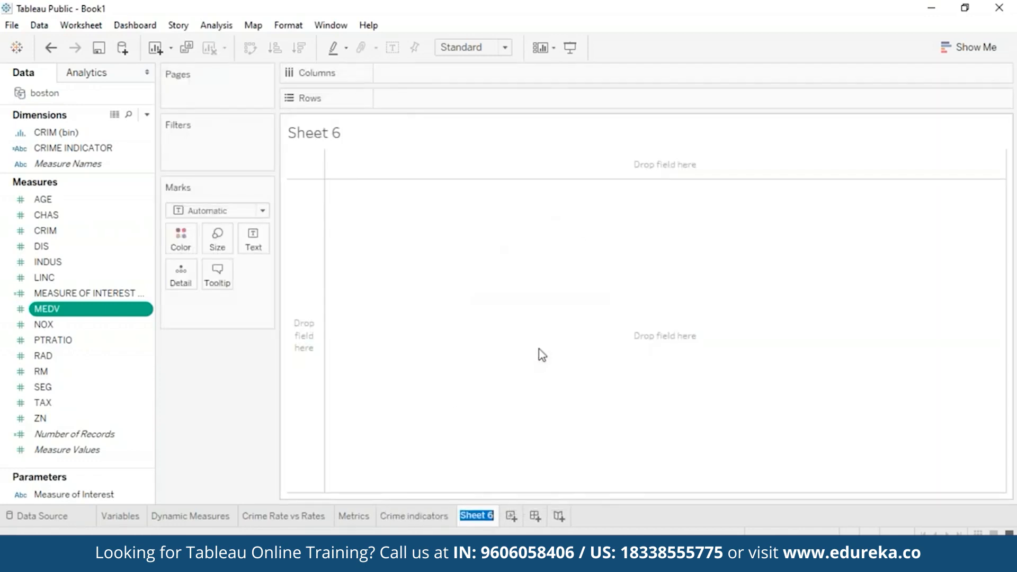
text(Equation)
key(Return)
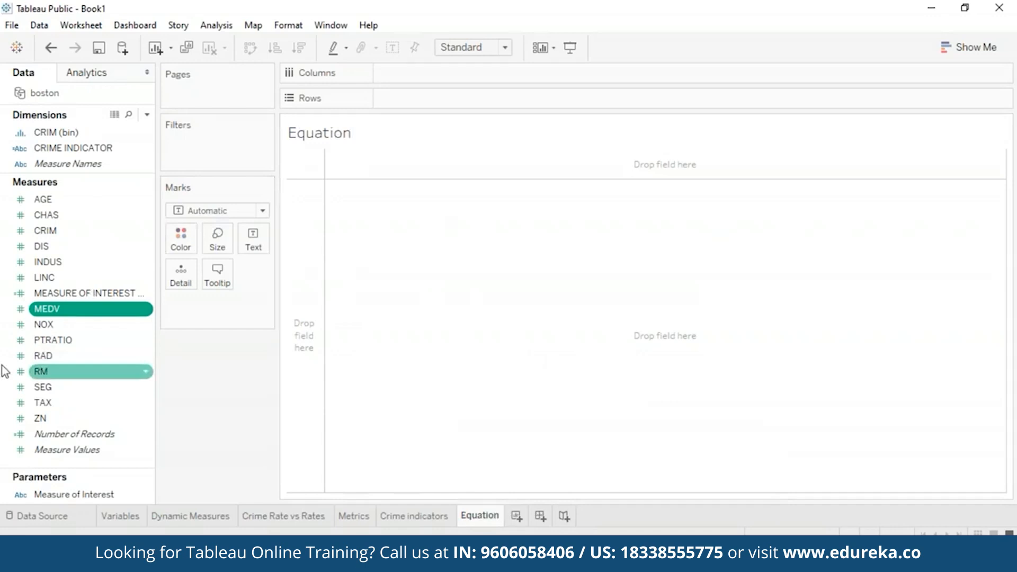
Build a scatter plot of unaggregated MEDV in columns against CRIM in rows, and add a logarithmic trend line
drag(61, 312, 436, 75)
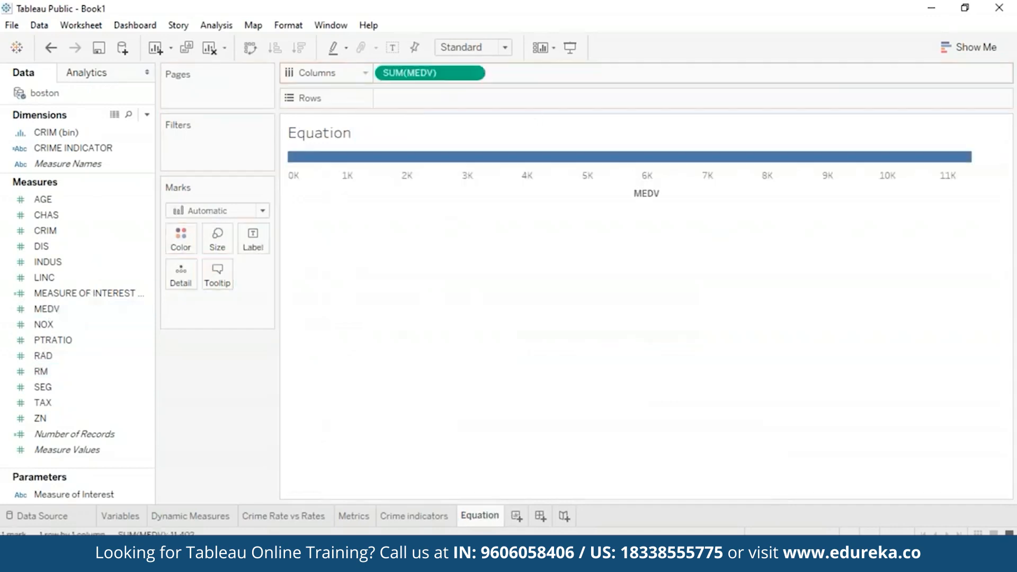
drag(50, 231, 429, 98)
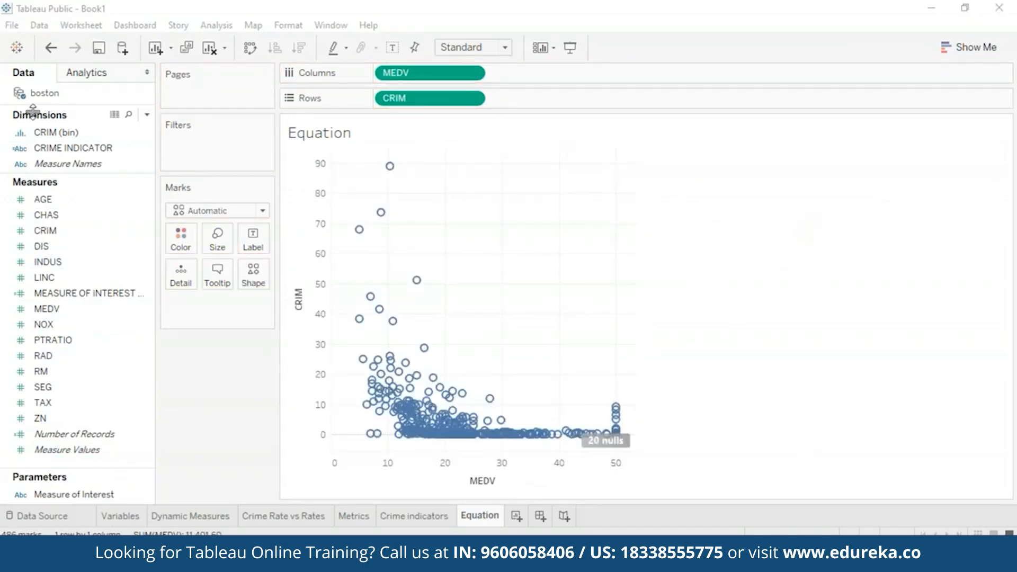
click(95, 76)
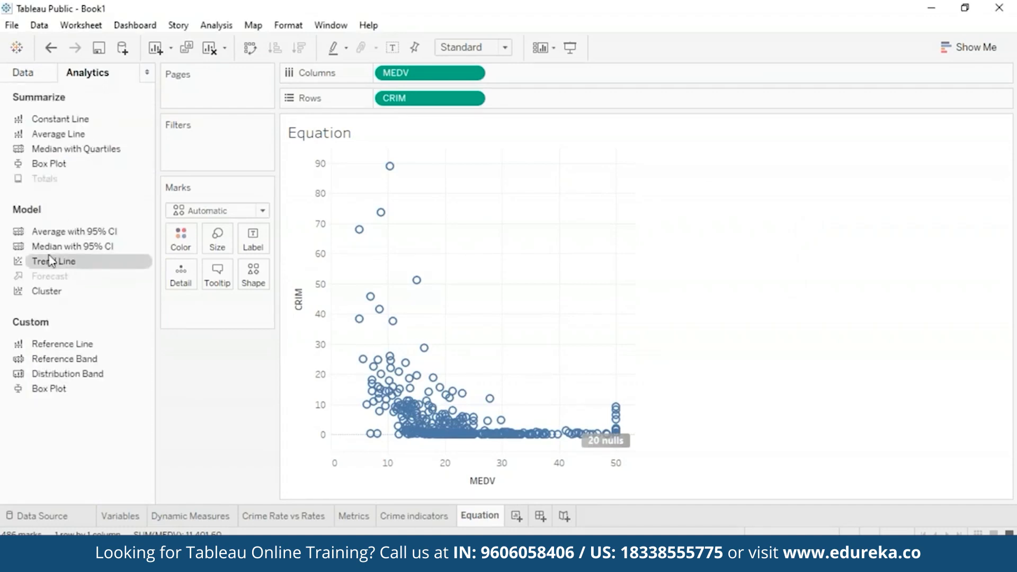
drag(55, 262, 504, 170)
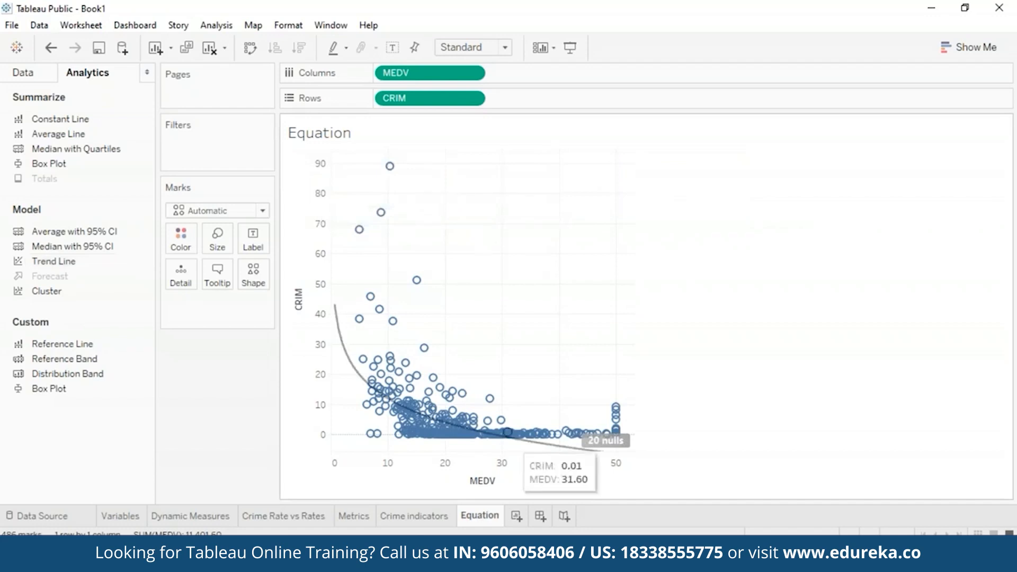
mouse_move(591, 457)
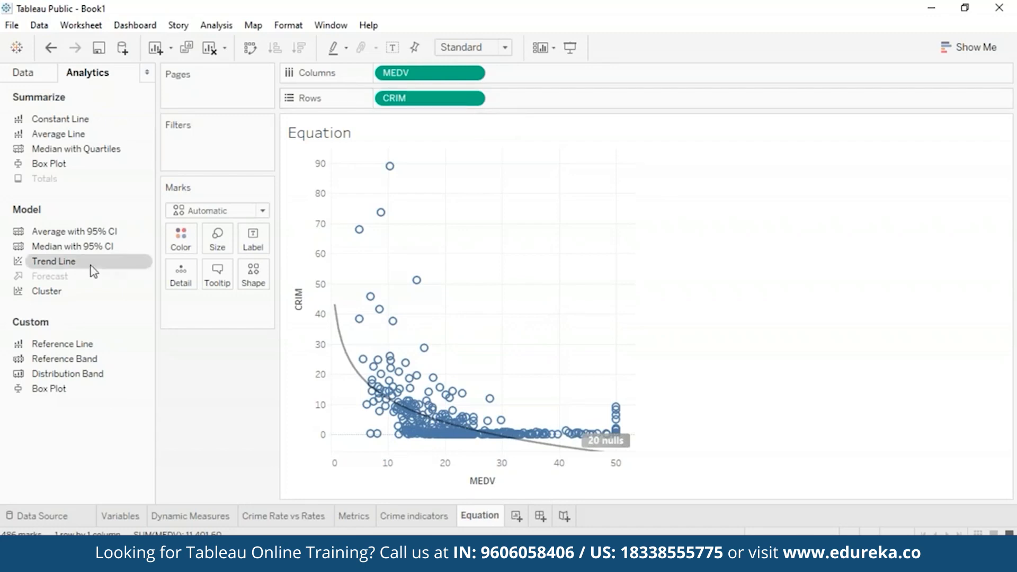
Replace CRIM with NOX in the scatter plot, and swap the axes so NOX is in columns and MEDV in rows
click(19, 74)
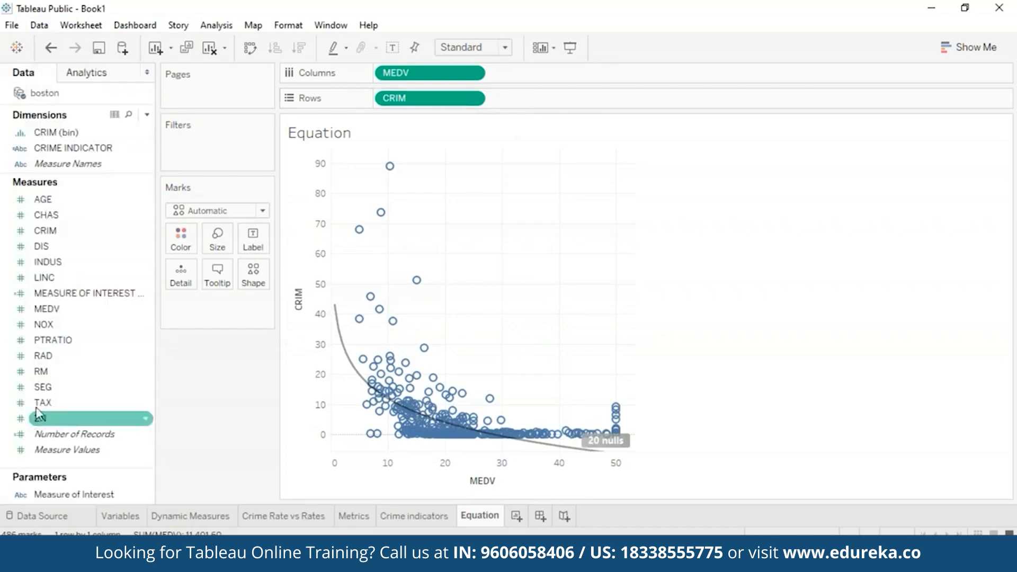
drag(58, 331, 526, 108)
click(478, 99)
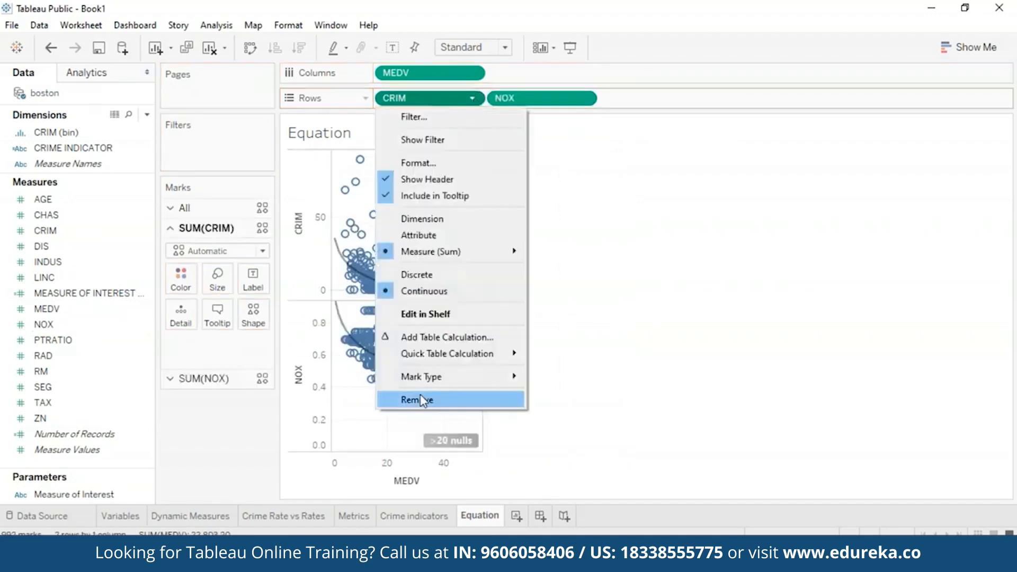
click(424, 401)
mouse_move(353, 201)
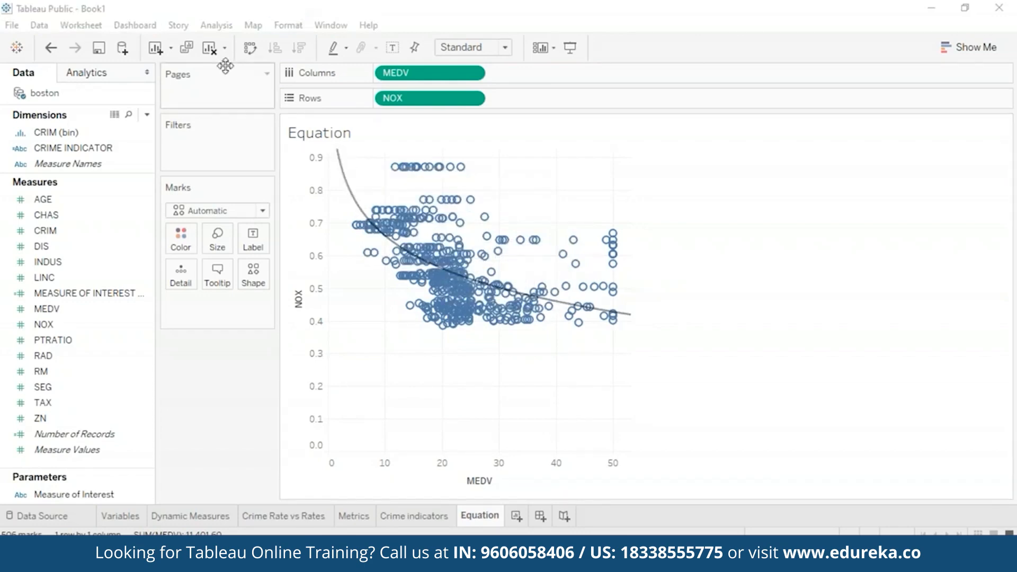
click(249, 47)
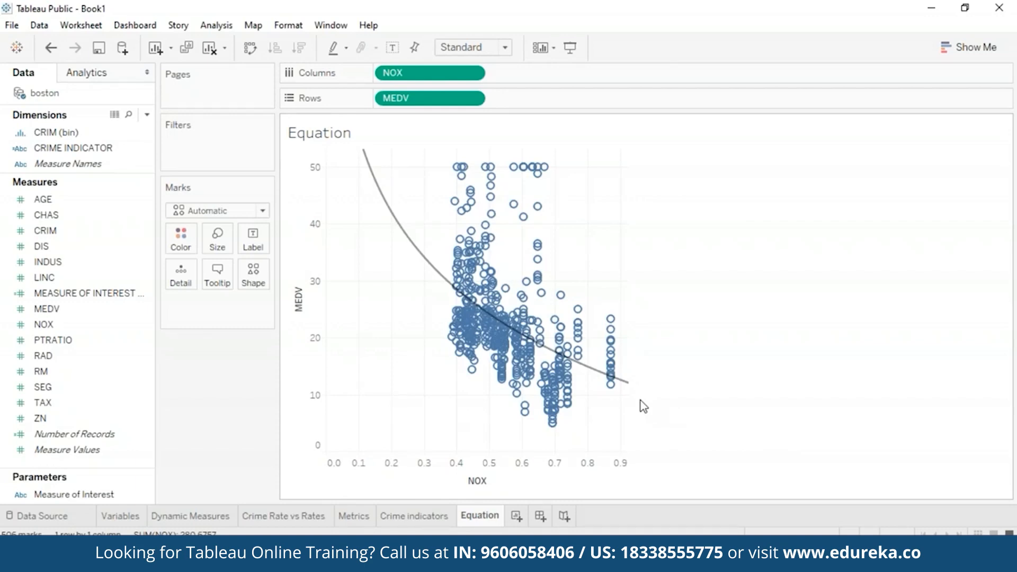
Change the trend line's model type to Linear and inspect the equation of the fitted line
mouse_move(384, 200)
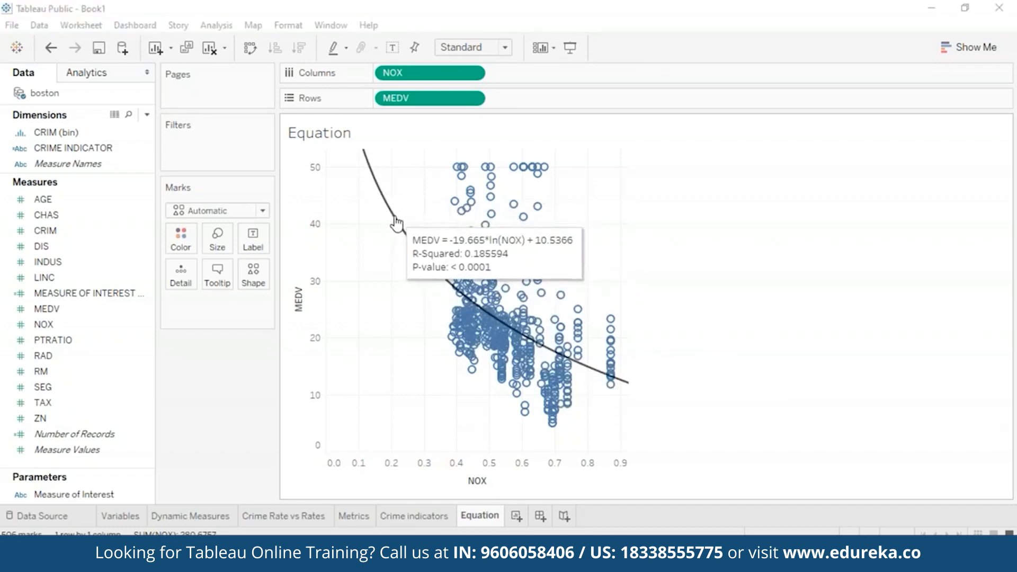
right_click(396, 223)
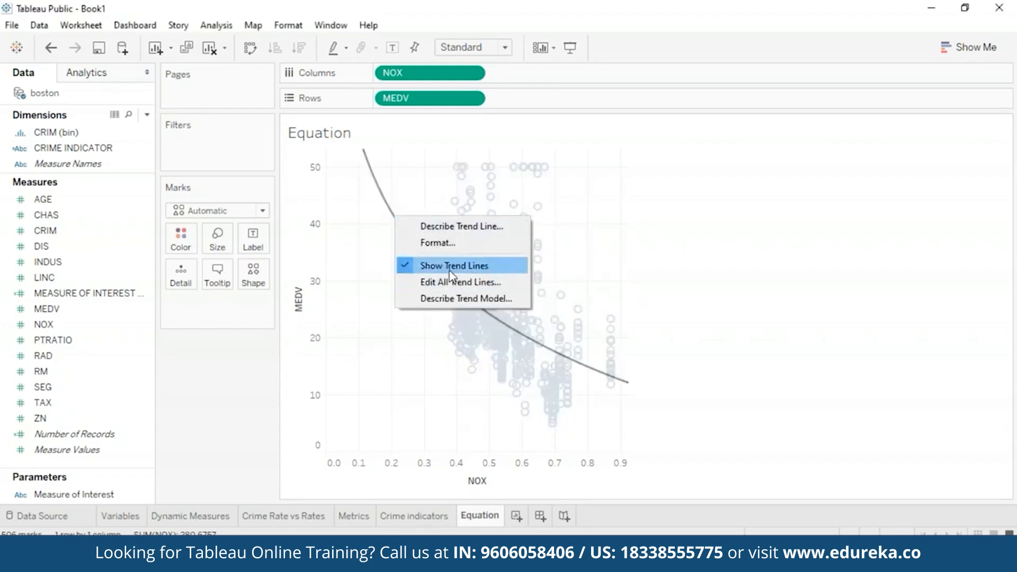
click(455, 283)
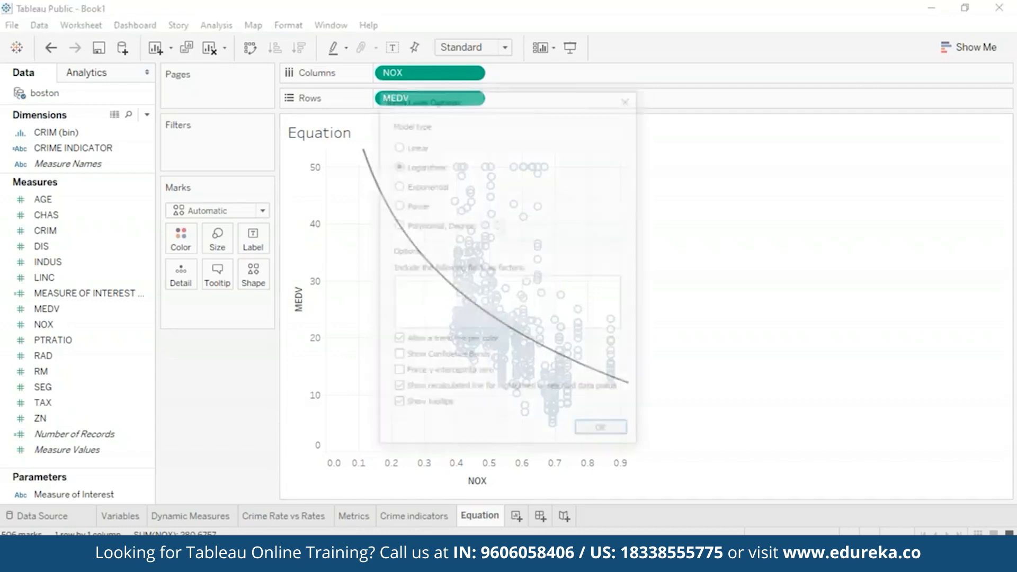
click(397, 143)
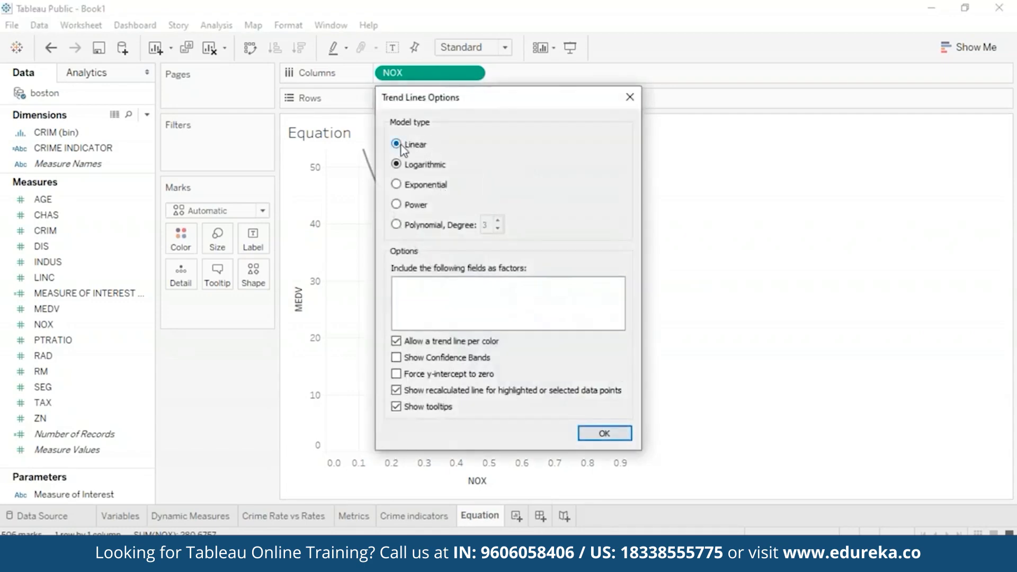
click(600, 433)
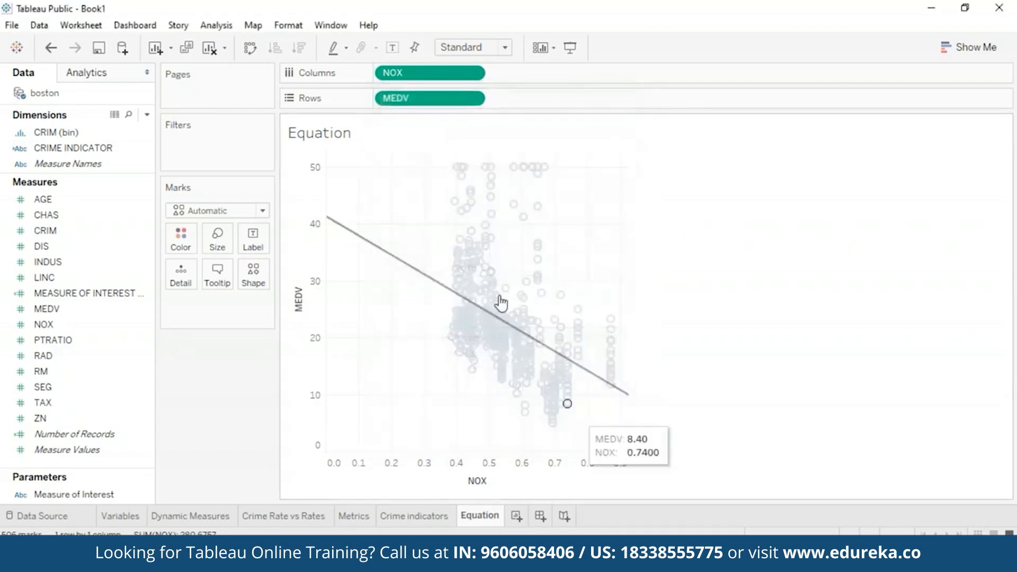
mouse_move(429, 275)
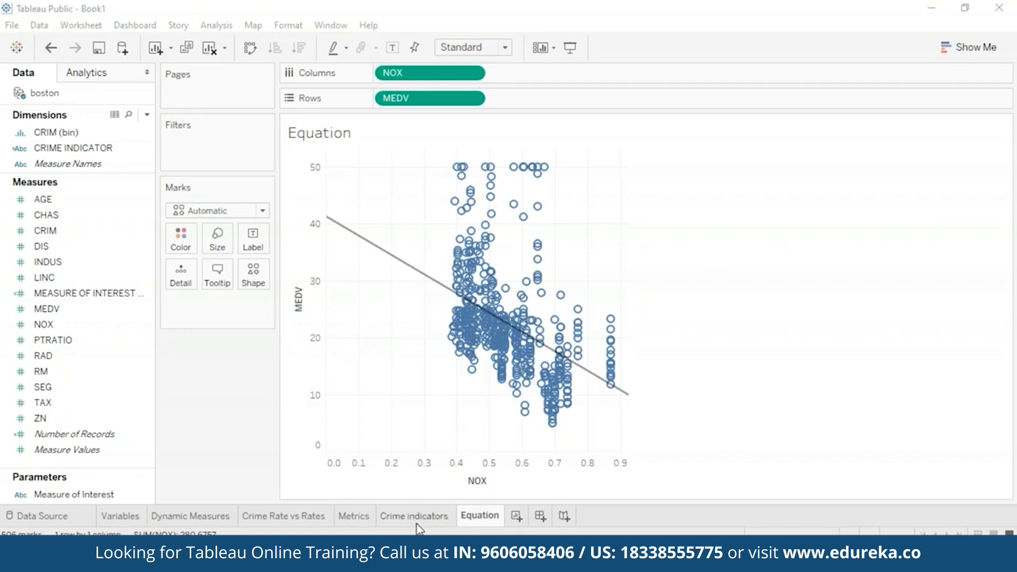
mouse_move(588, 379)
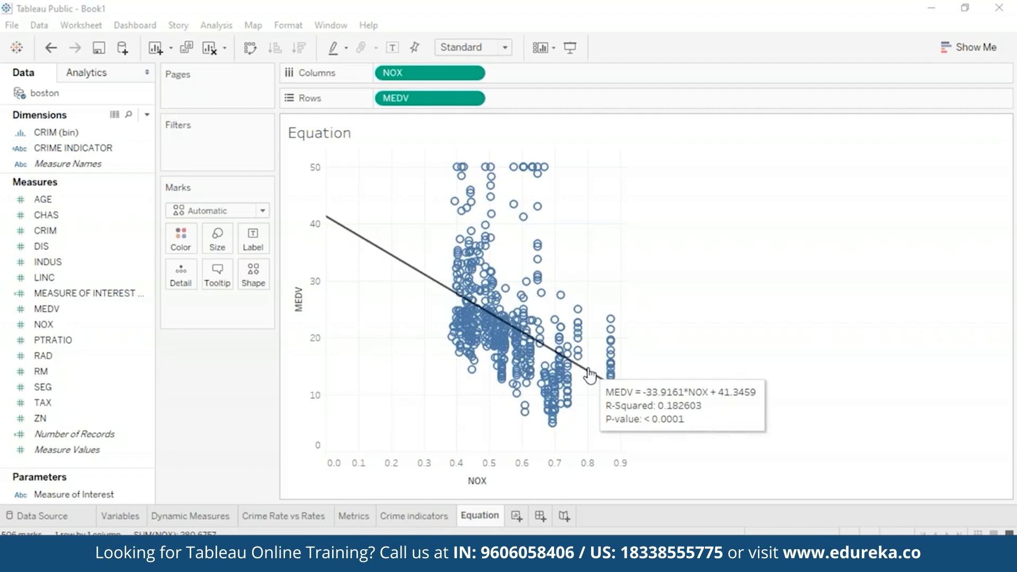
Review the finished worksheets in turn, from Crime indicators back through Metrics, Crime Rate vs Rates and Dynamic Measures to Variables
click(413, 517)
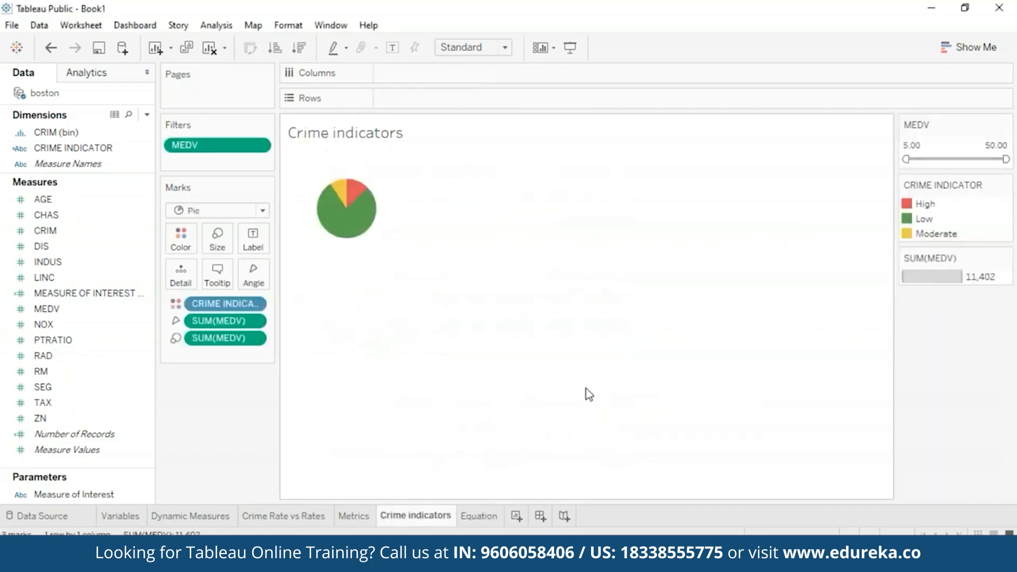
click(354, 516)
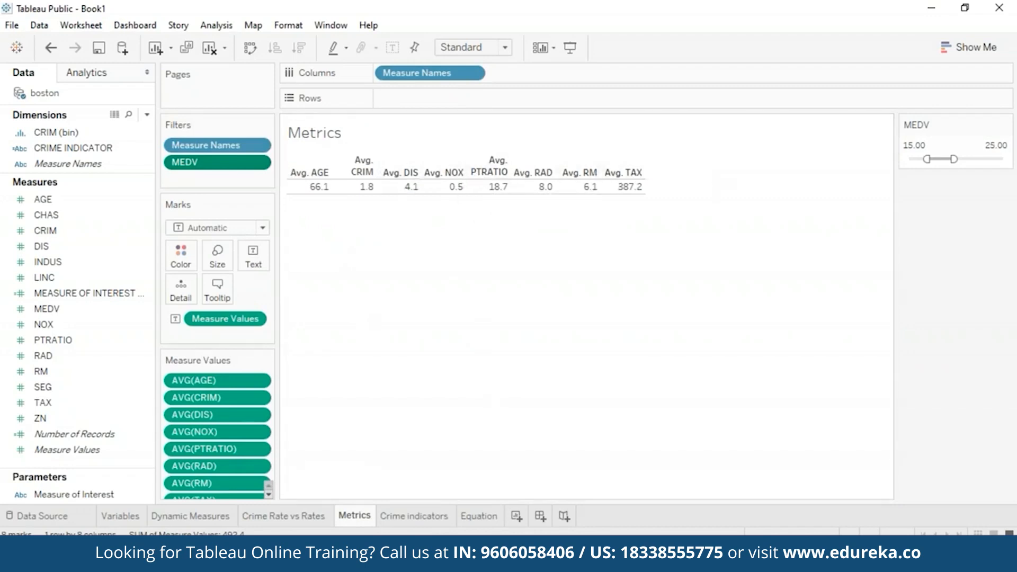
click(286, 516)
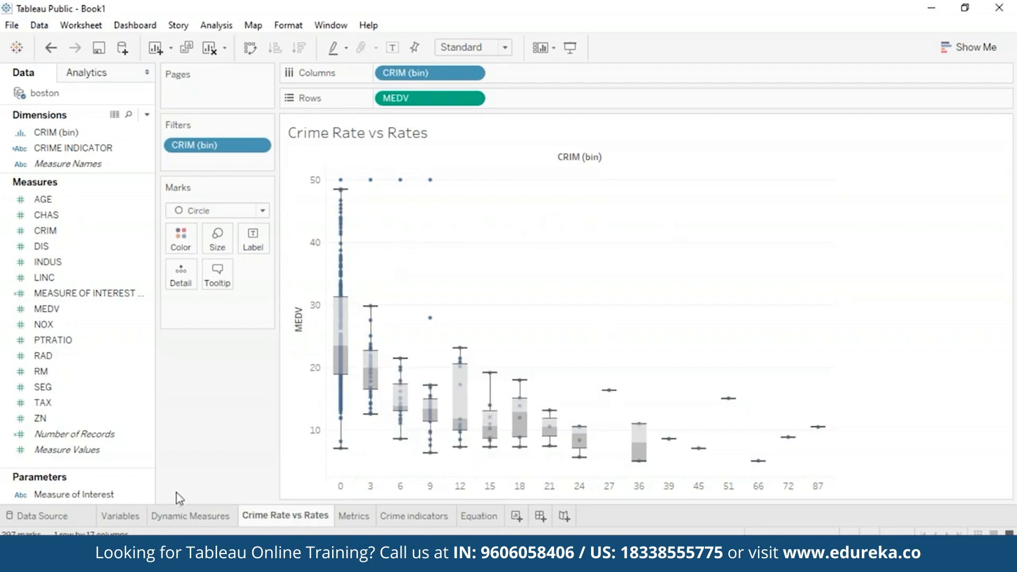
click(176, 518)
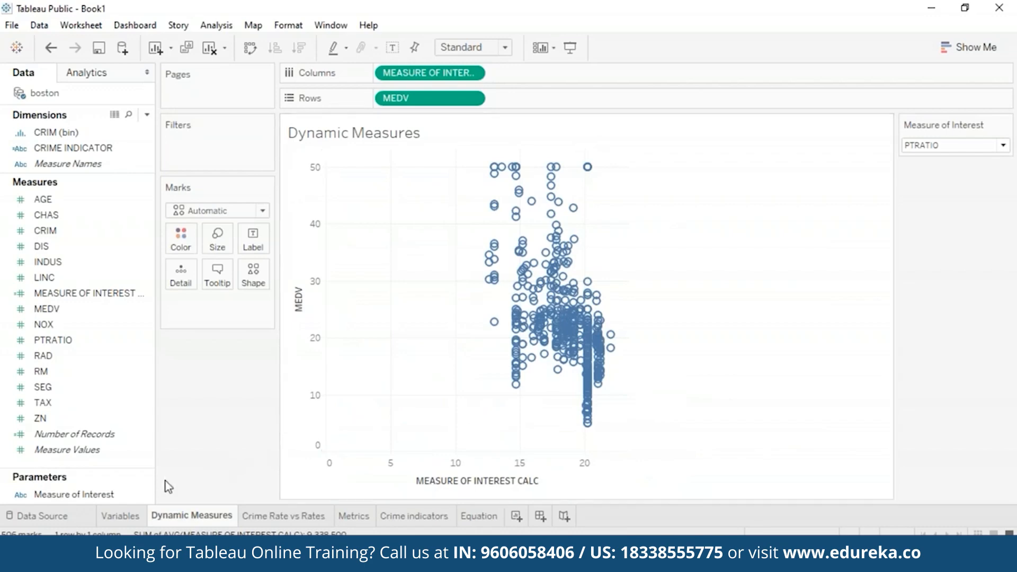
click(114, 521)
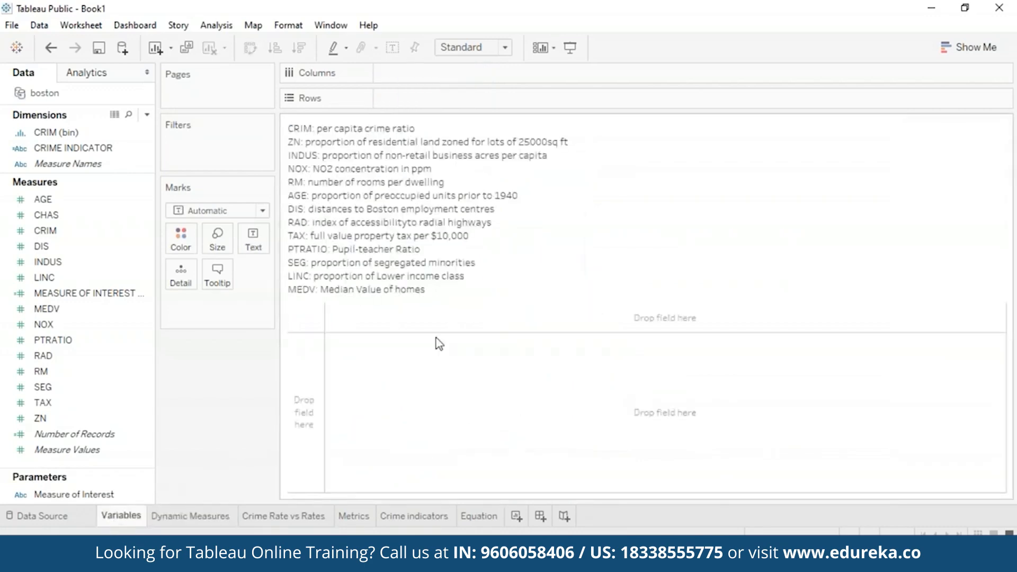
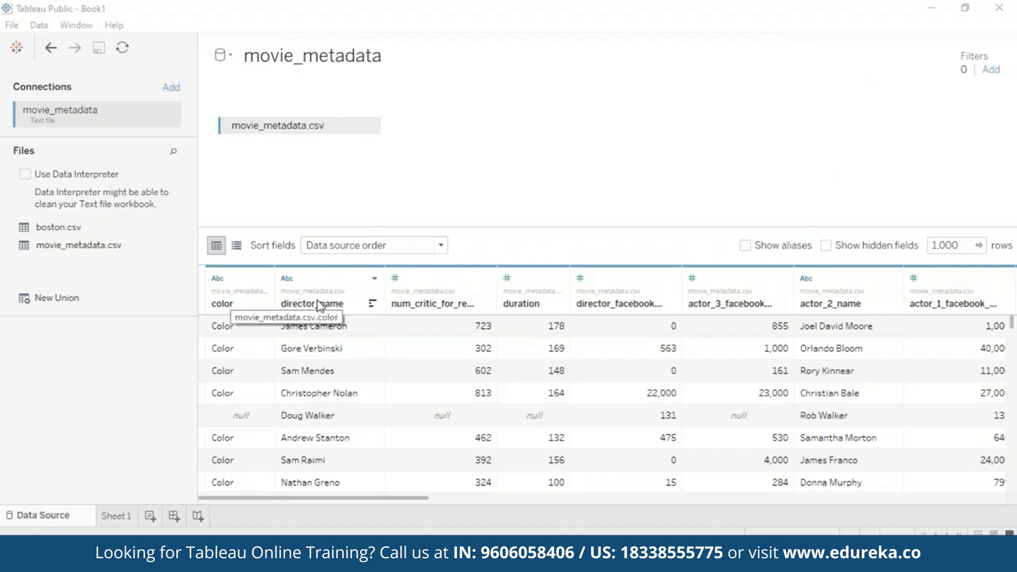
Split the genres column of the movie_metadata source into separate genre fields using the automatic Split
click(435, 308)
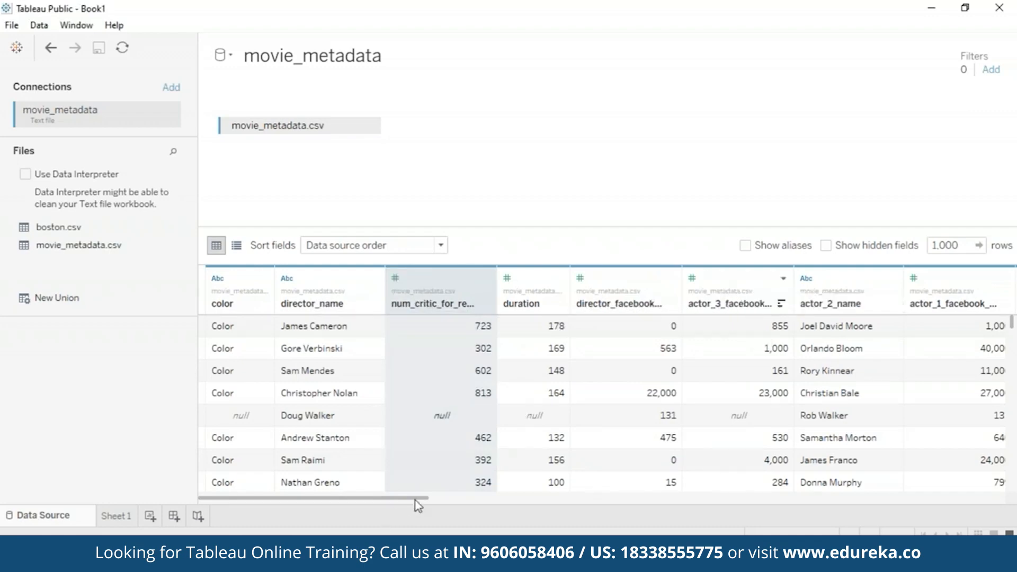
drag(417, 499, 589, 502)
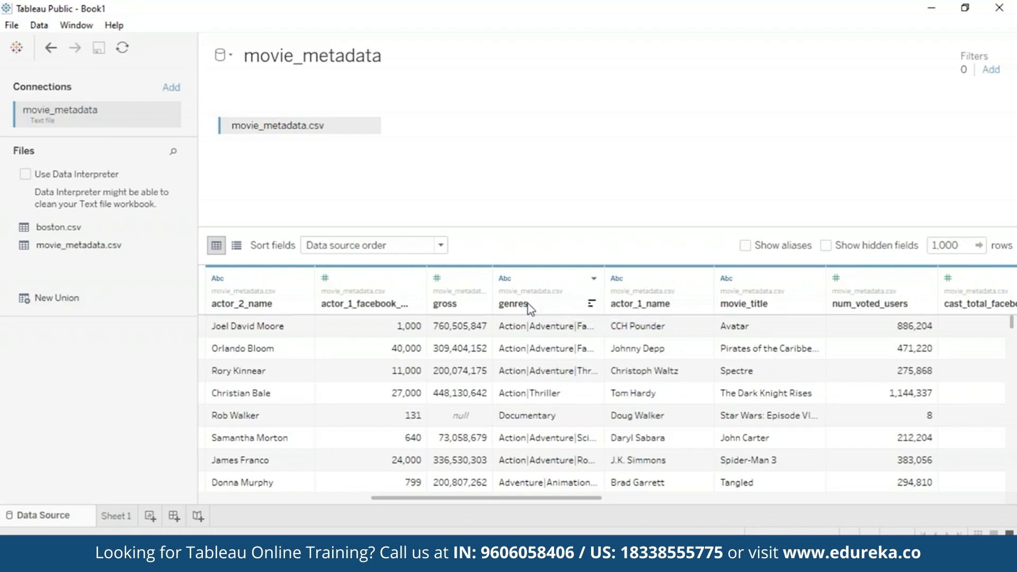
right_click(530, 307)
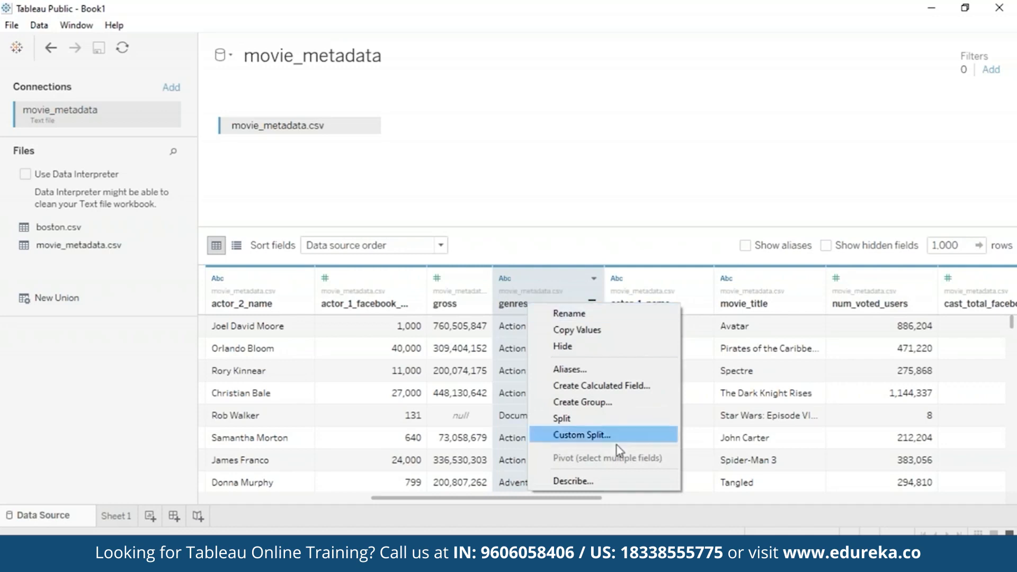
click(602, 412)
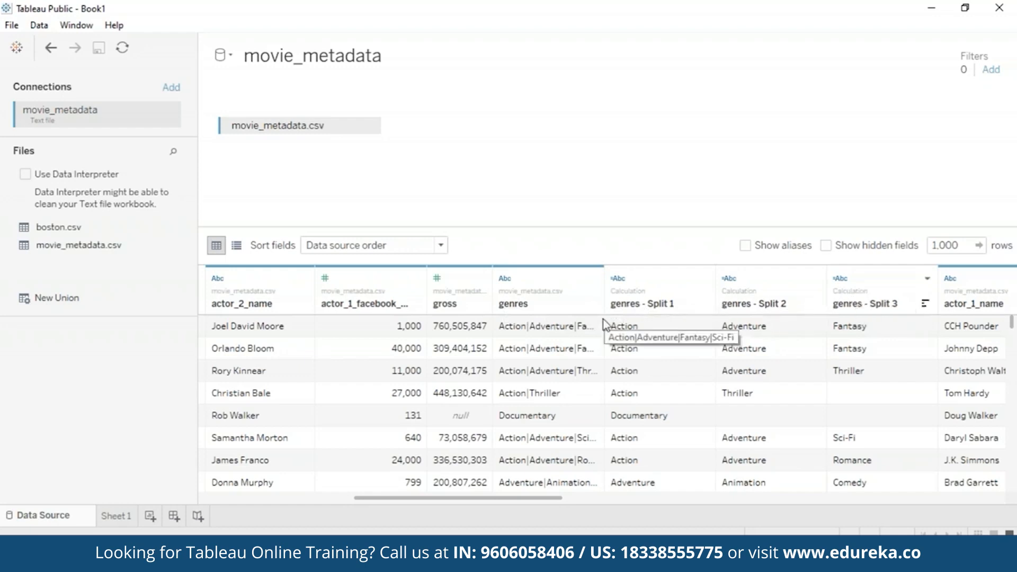
Hide the original combined genres column in the movie_metadata source, keeping only its split fields
right_click(656, 309)
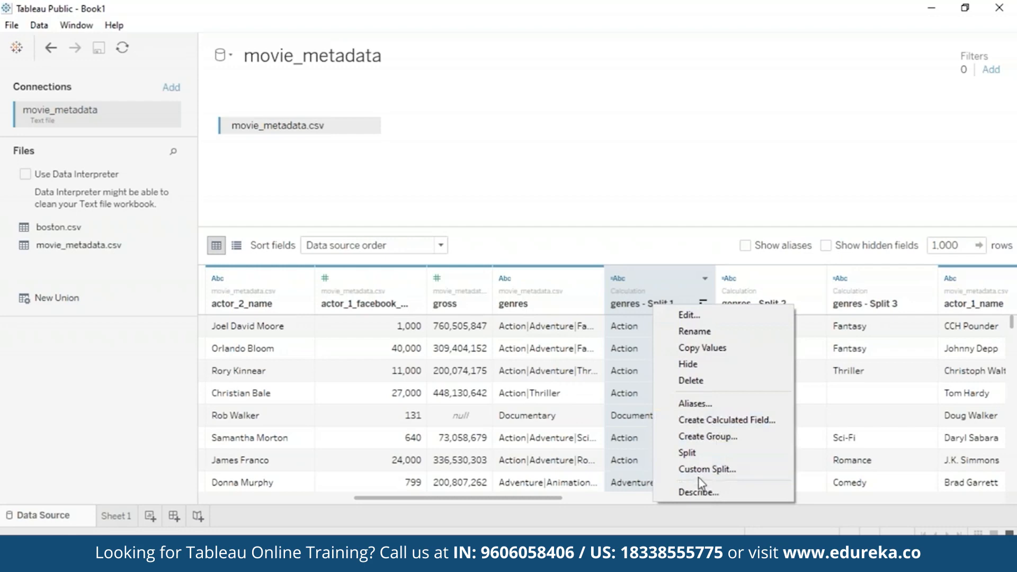
click(600, 280)
click(594, 279)
click(593, 330)
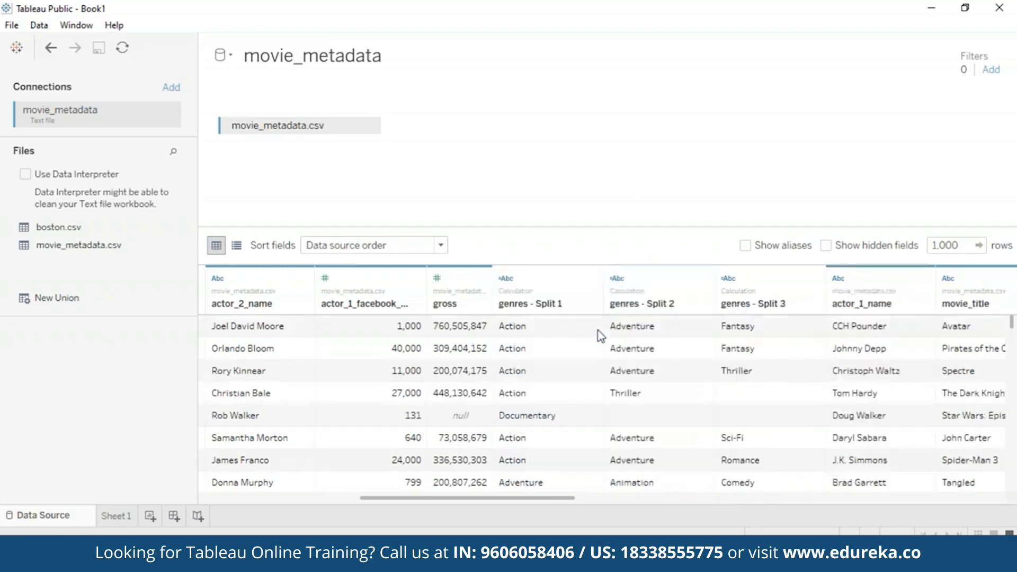
Open Sheet 1 of the movie_metadata workbook and rename it Budget vs Revenue
drag(489, 497, 254, 361)
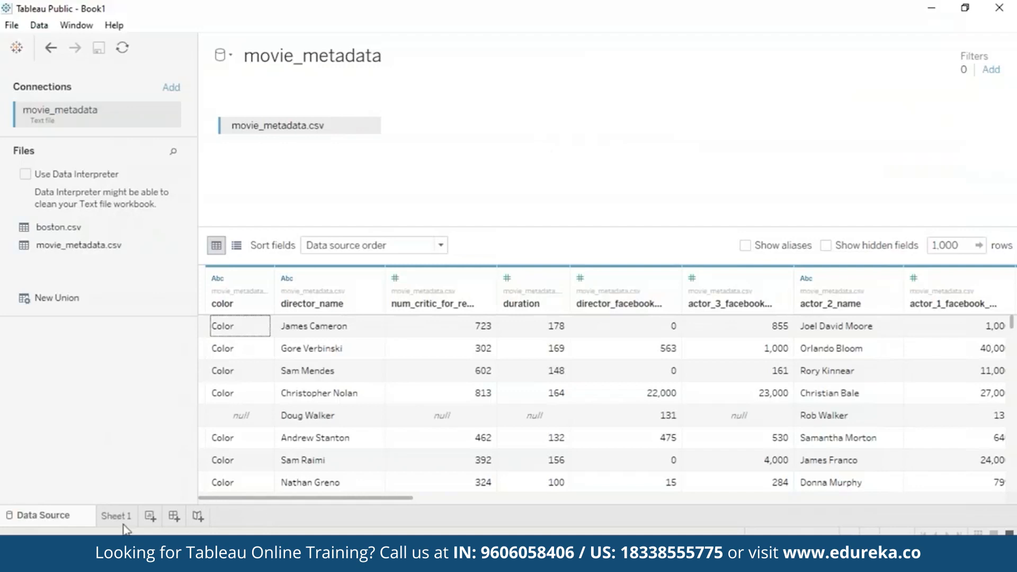
click(117, 517)
right_click(125, 517)
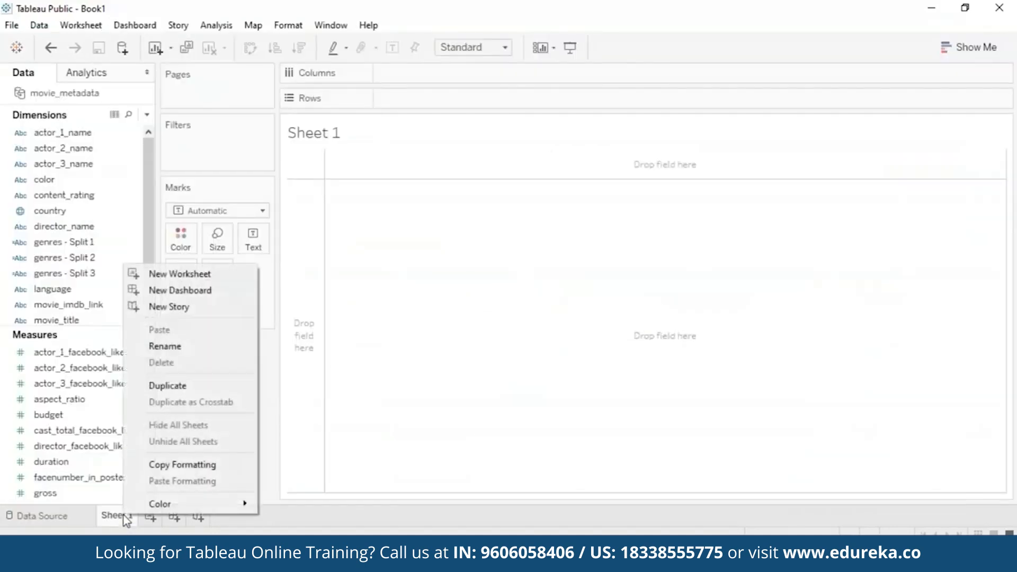
click(241, 347)
text(Budget vs Revenue)
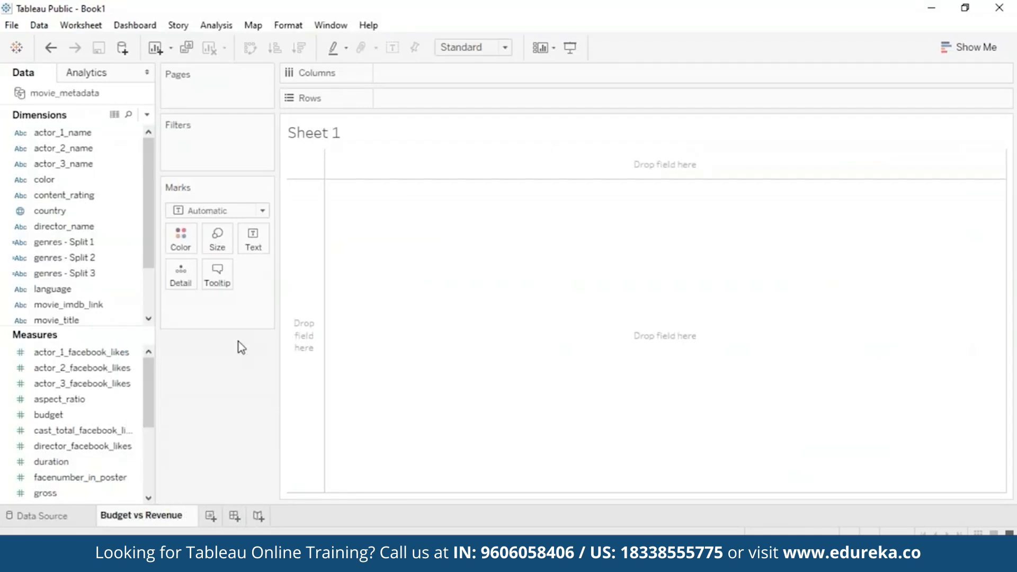
click(473, 302)
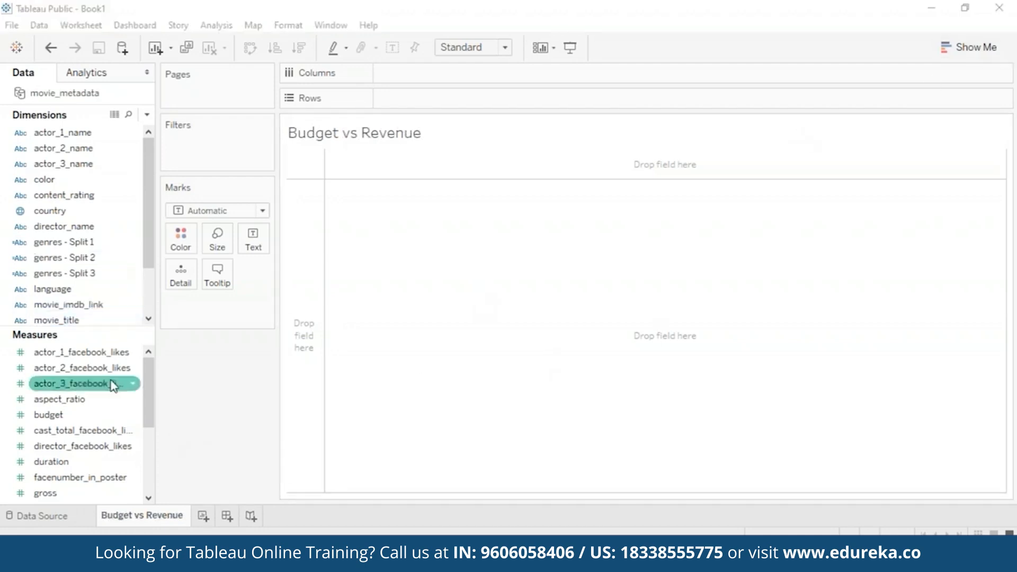
Build a scatter plot with gross in columns and budget in rows, and turn off measure aggregation
drag(45, 493, 419, 72)
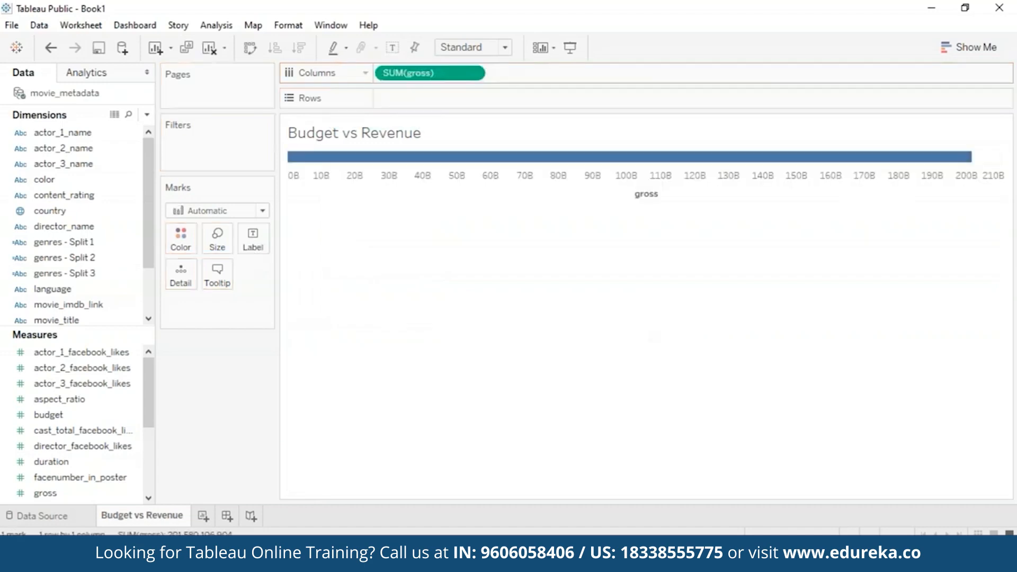
mouse_move(146, 391)
mouse_down()
mouse_move(148, 457)
mouse_move(150, 386)
mouse_up()
drag(48, 415, 414, 102)
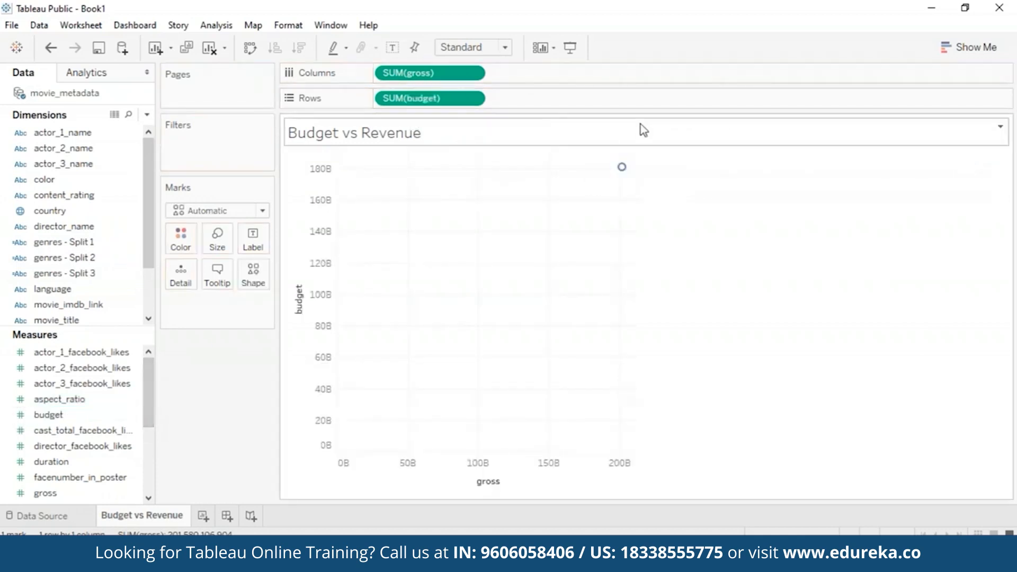
click(216, 25)
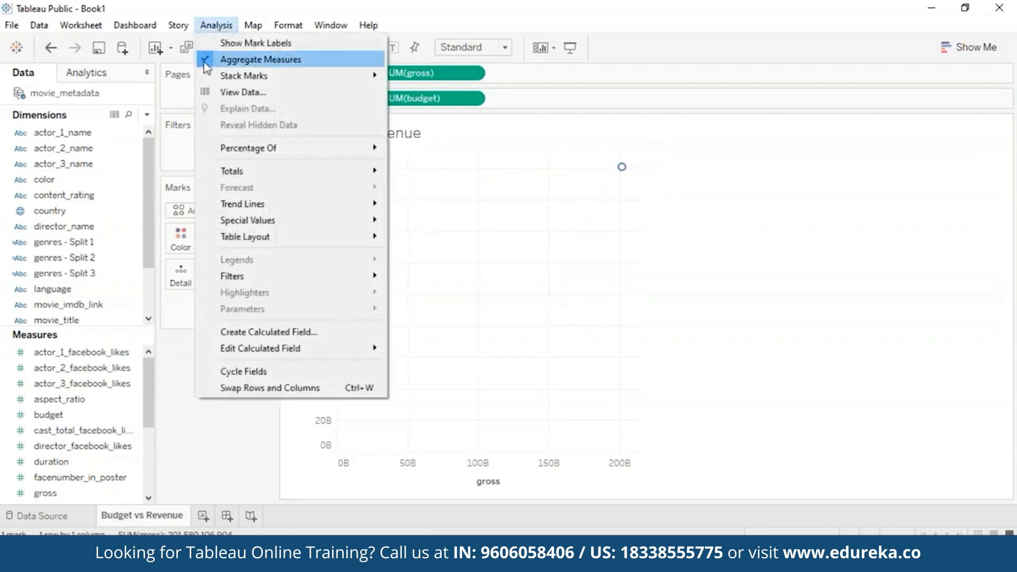
click(202, 61)
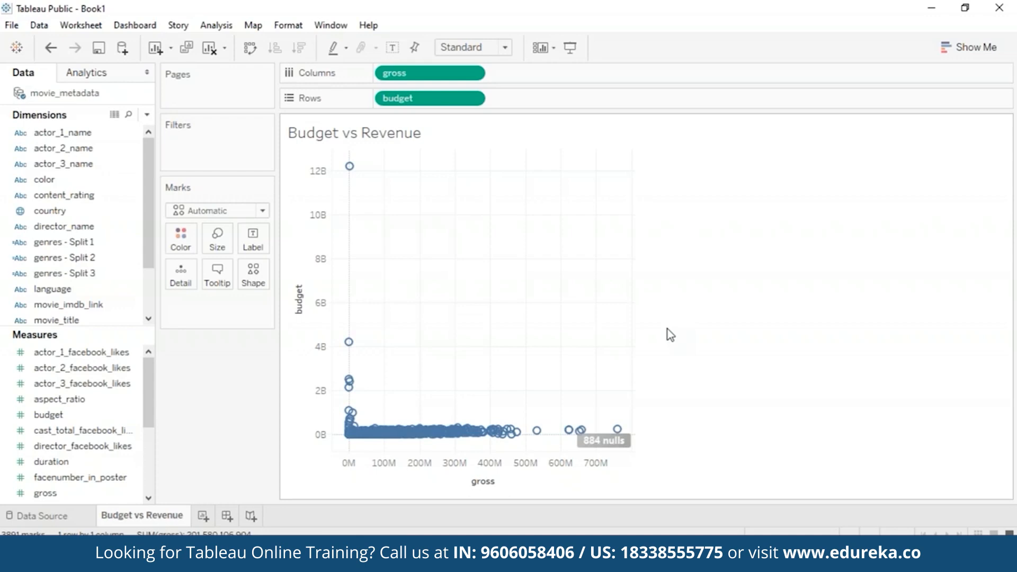
Inspect the full data record behind the highest-budget point in the scatter plot, including its movie title, gross and IMDb score
mouse_move(354, 431)
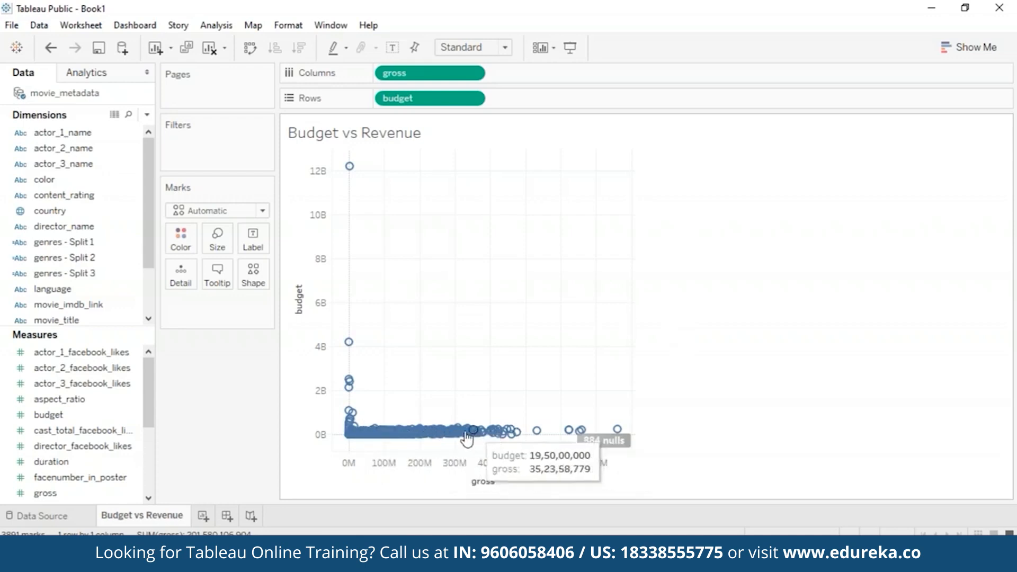
mouse_move(350, 169)
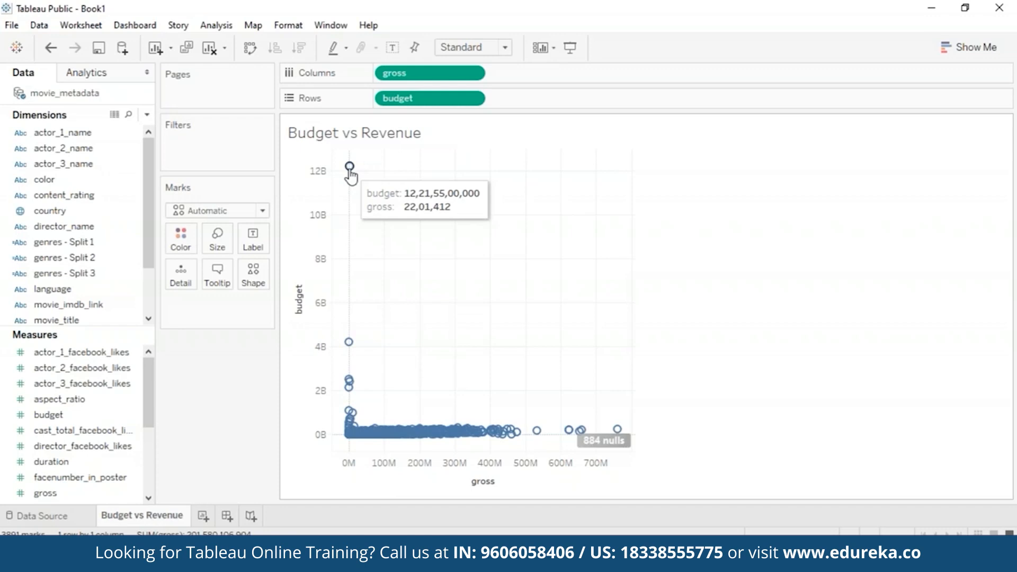
click(349, 167)
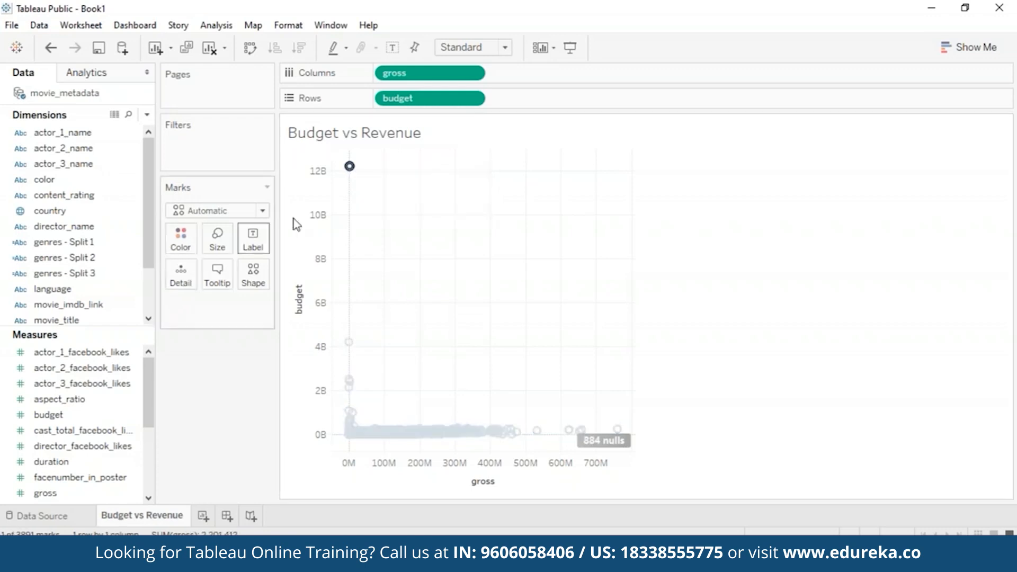
click(351, 167)
click(350, 166)
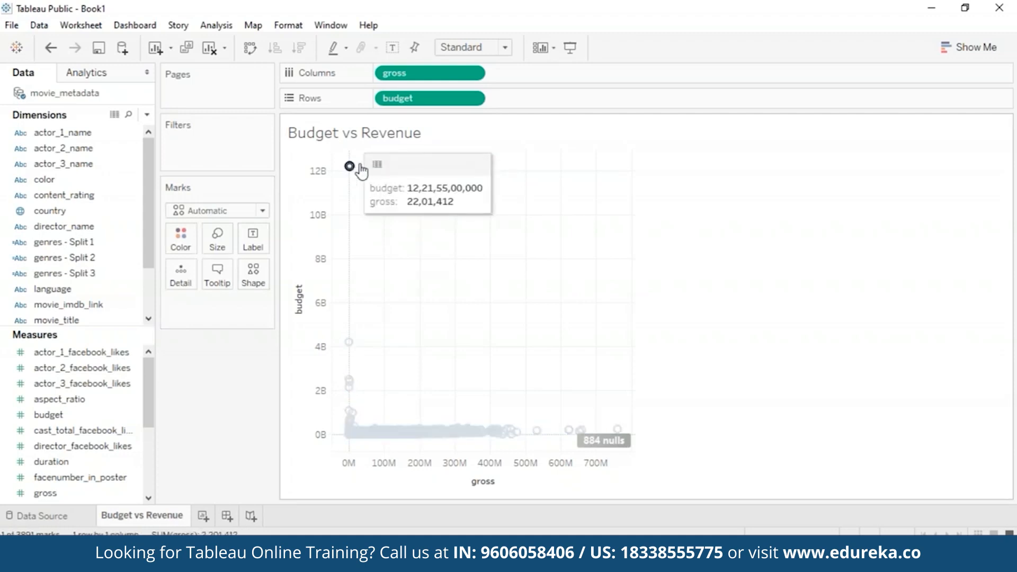
click(377, 164)
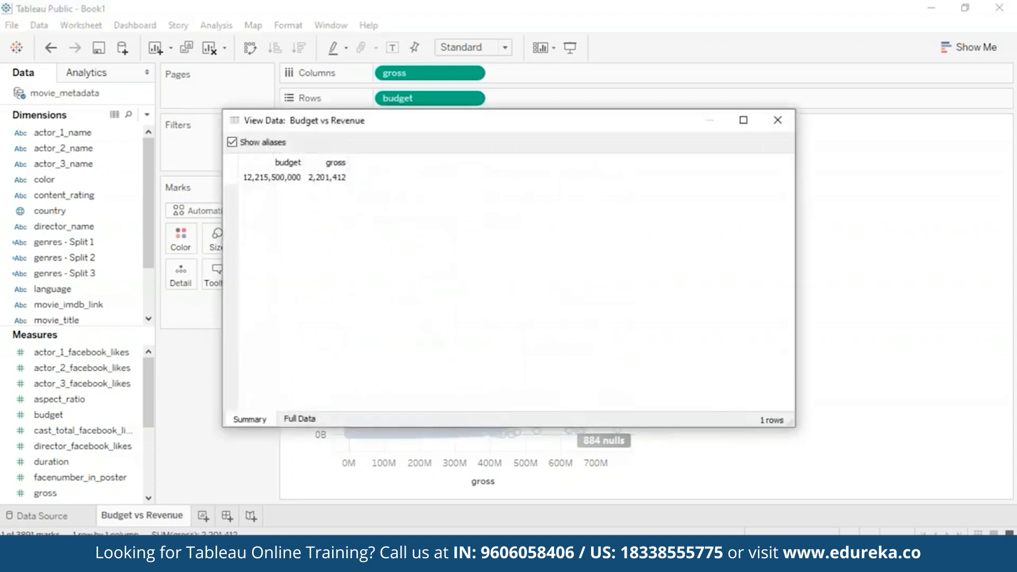
click(299, 419)
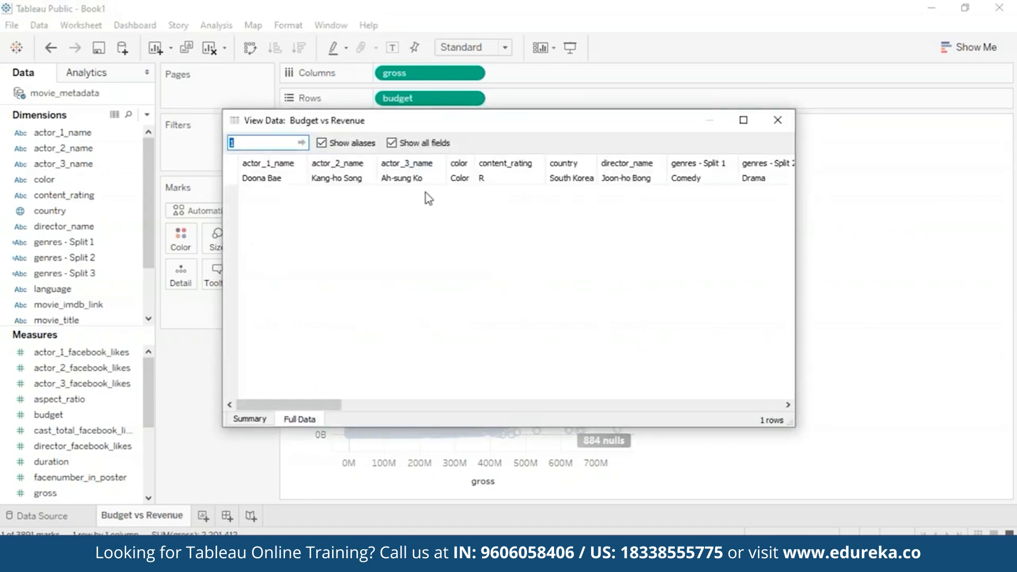
drag(332, 405, 525, 382)
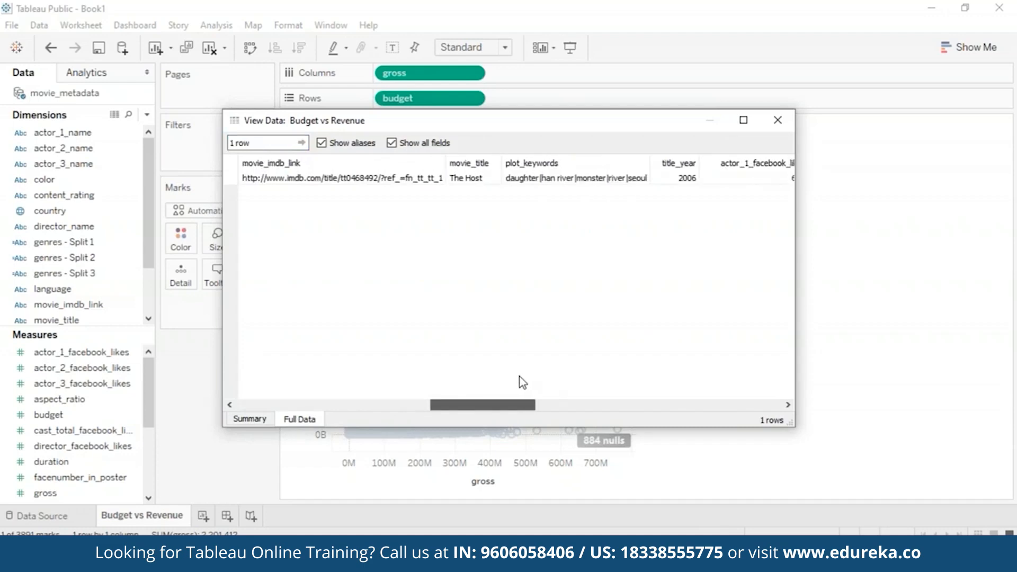
drag(522, 376, 740, 332)
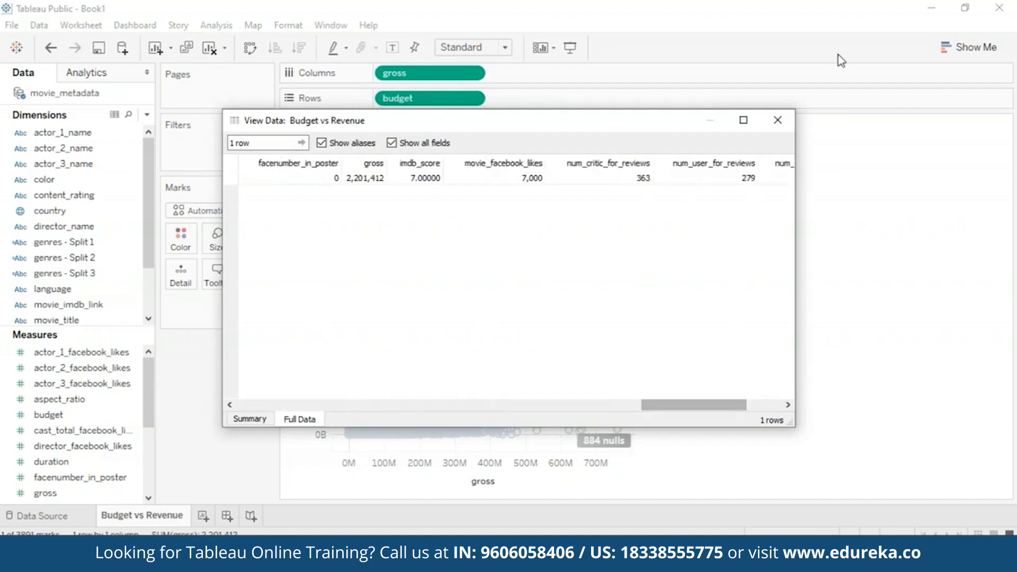
click(778, 120)
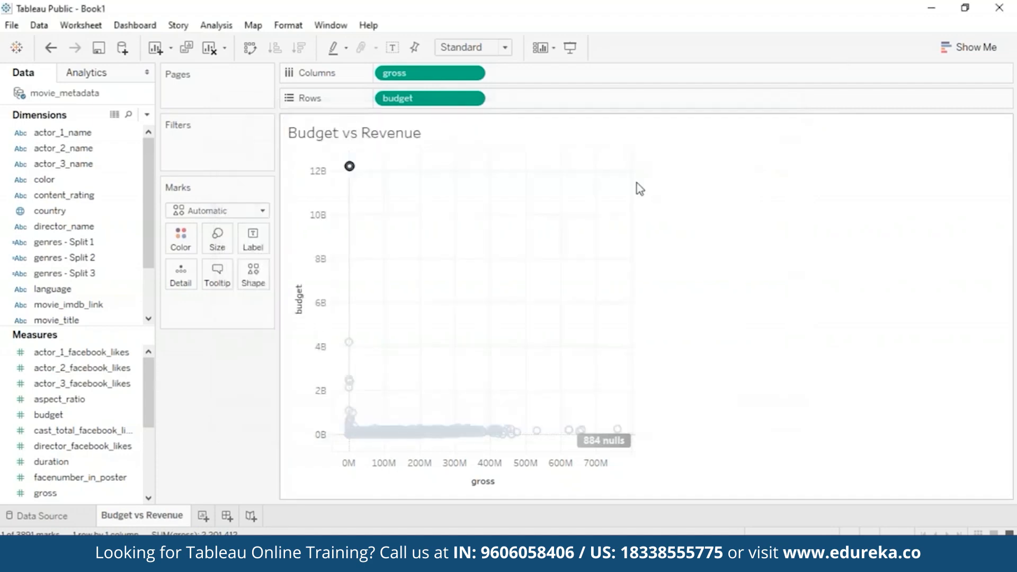
click(821, 240)
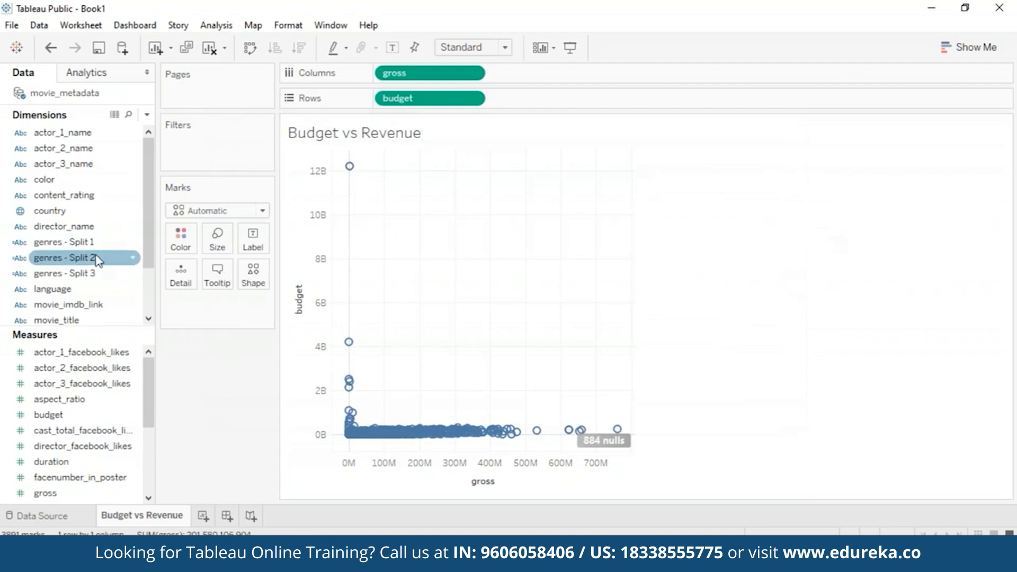
Show a budget filter and lower its maximum to about 969 million and further still to exclude the high-budget outliers
click(86, 415)
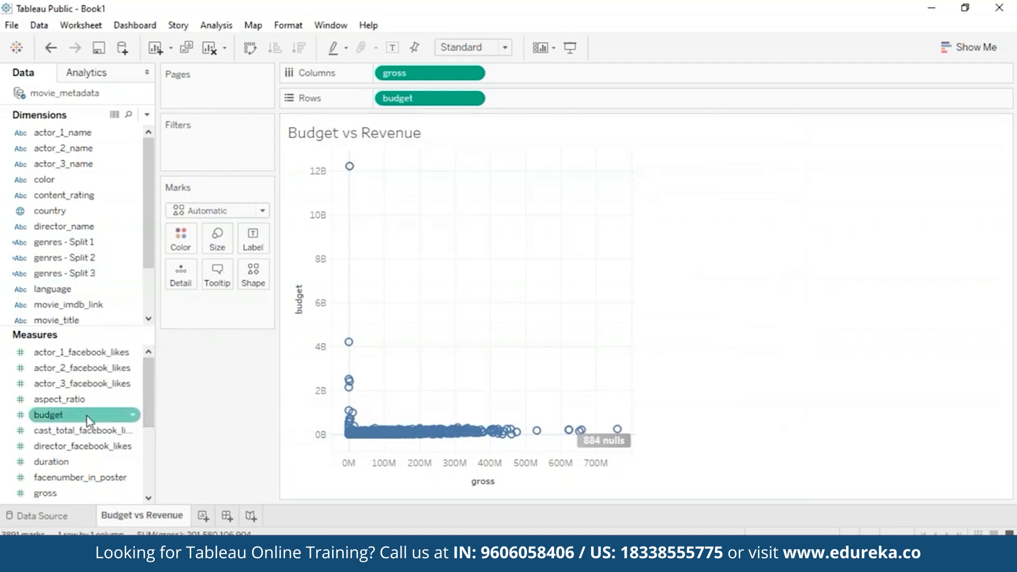
right_click(88, 418)
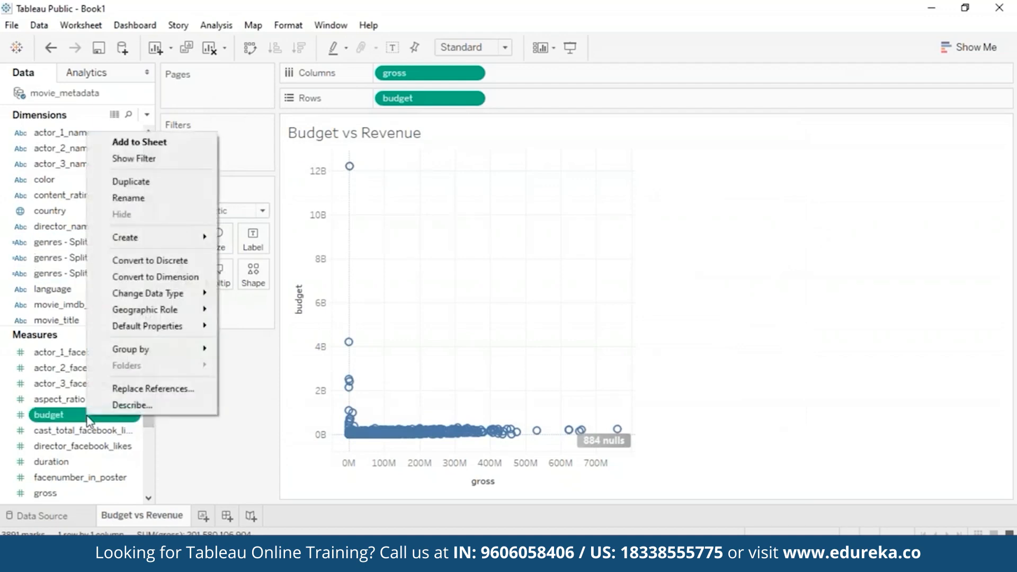
click(123, 159)
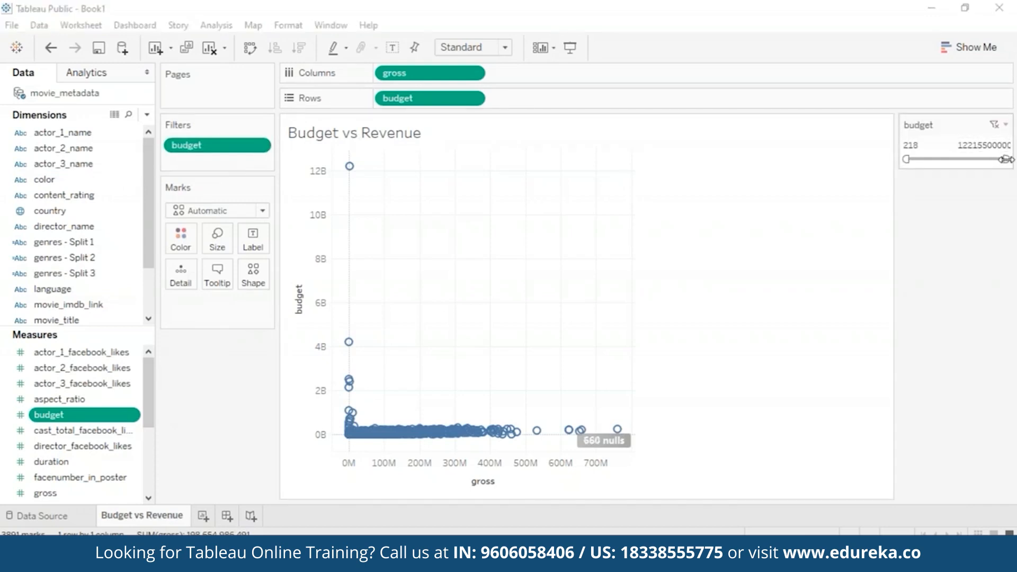
drag(1004, 159, 921, 159)
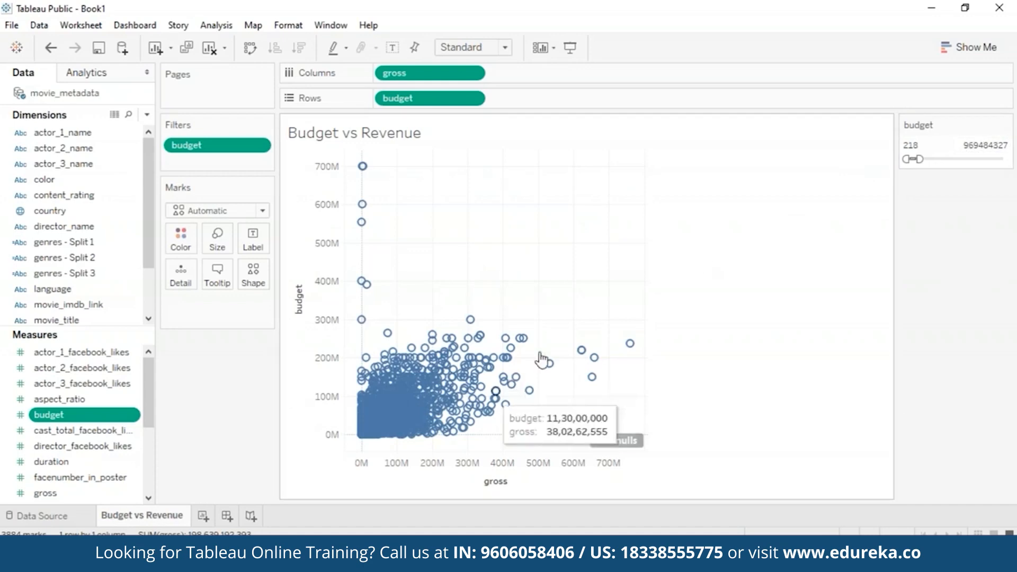
drag(915, 159, 911, 159)
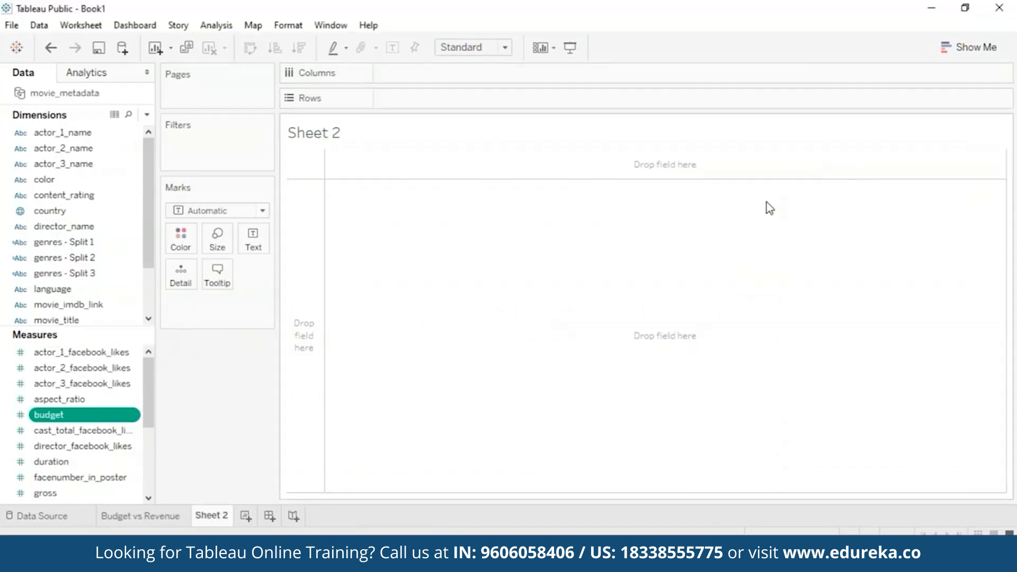
Build a box plot with genres - Split 1 in columns and duration in rows, treating duration as a dimension
click(965, 49)
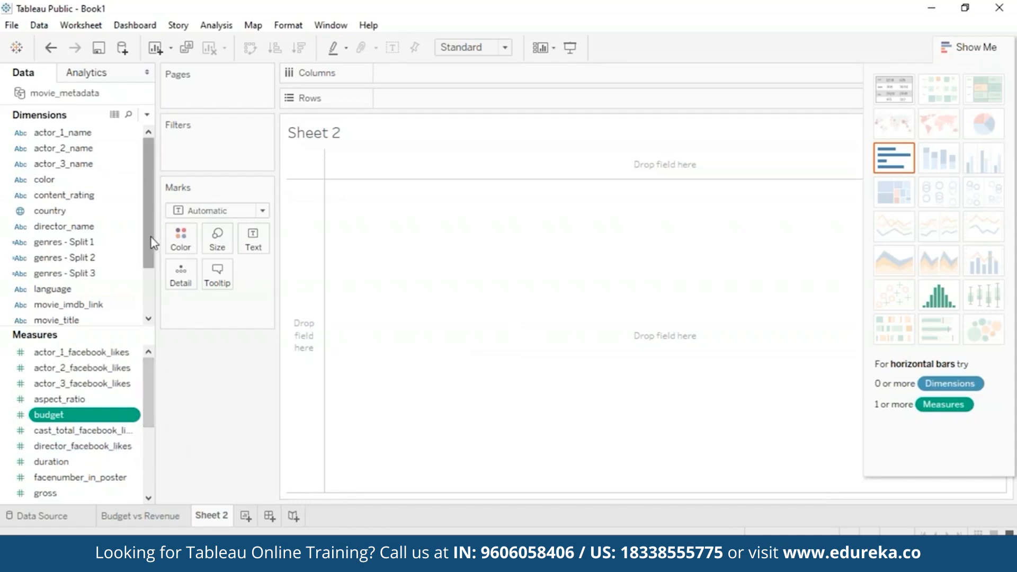
mouse_move(449, 110)
mouse_down()
mouse_move(427, 92)
mouse_move(445, 101)
mouse_up()
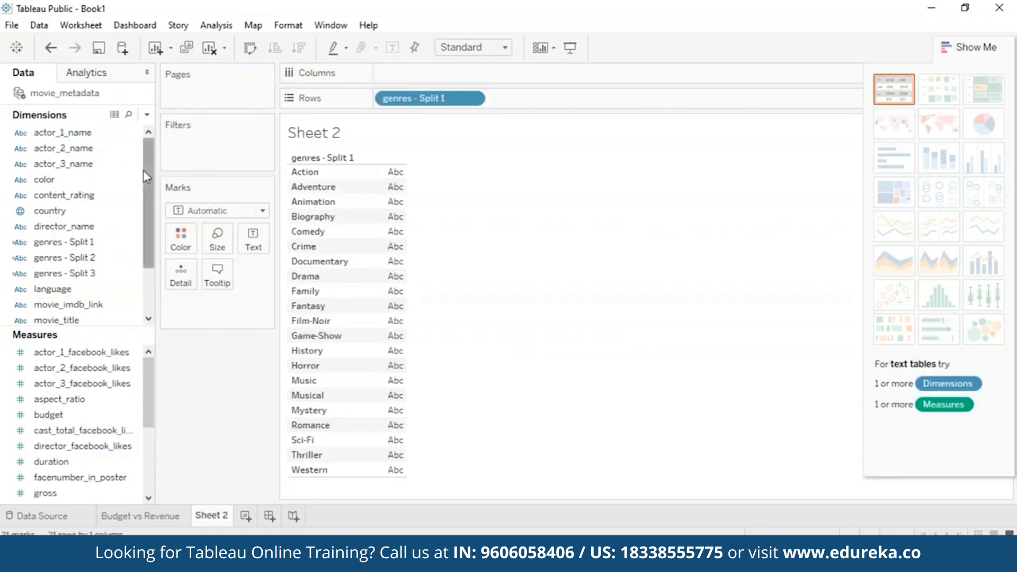
drag(90, 462, 440, 79)
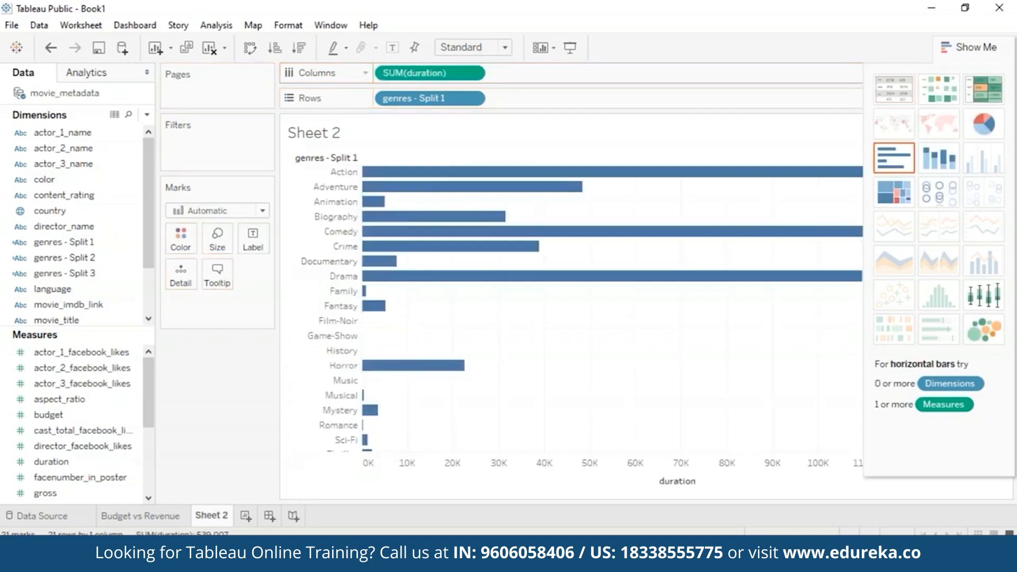
click(997, 296)
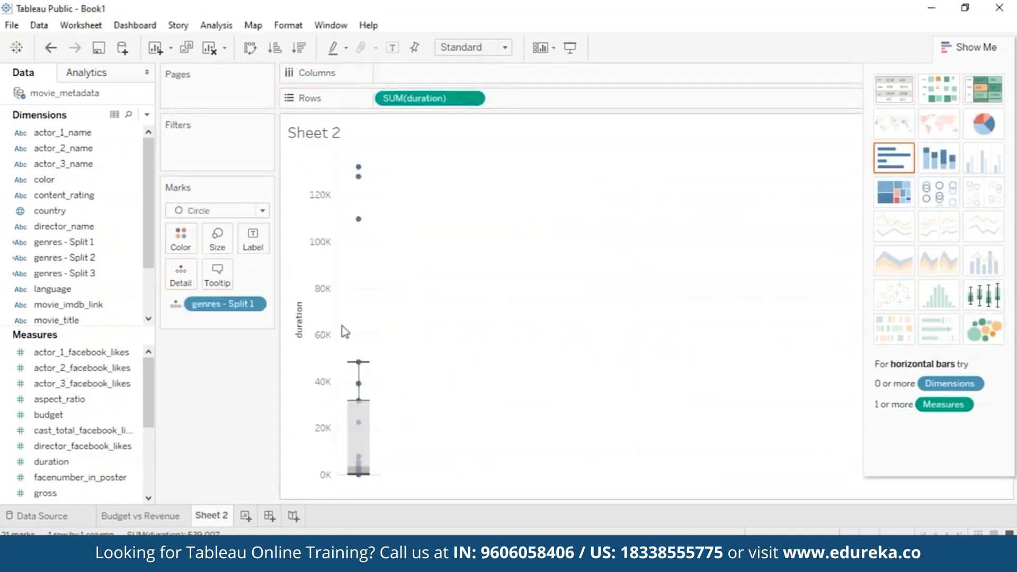
drag(223, 313, 418, 73)
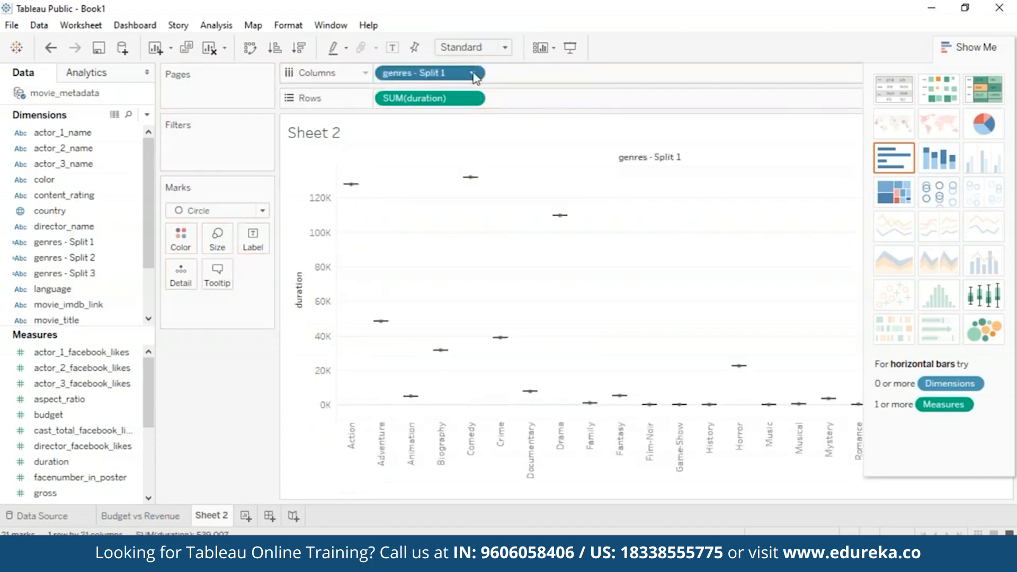
click(475, 102)
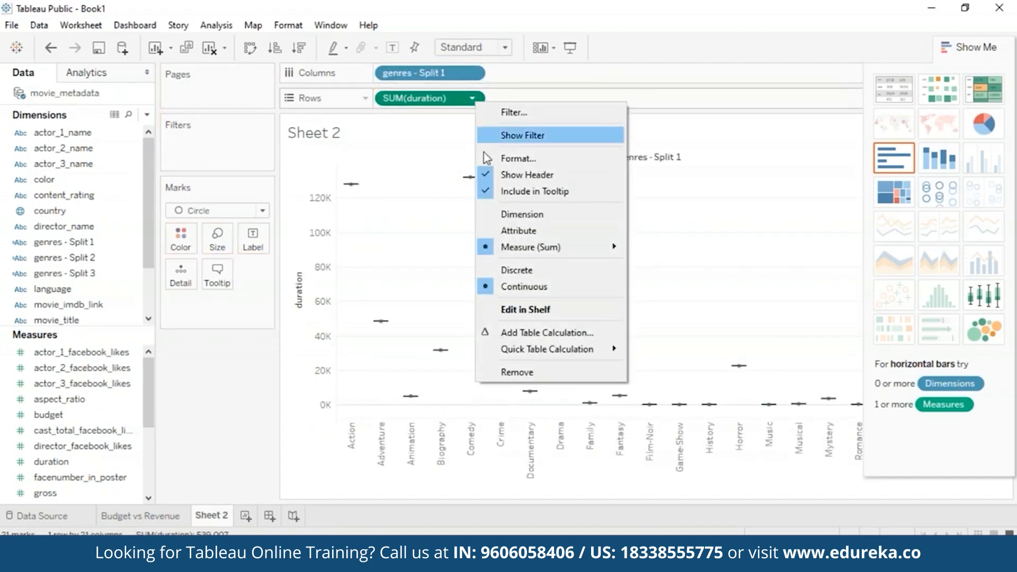
click(510, 215)
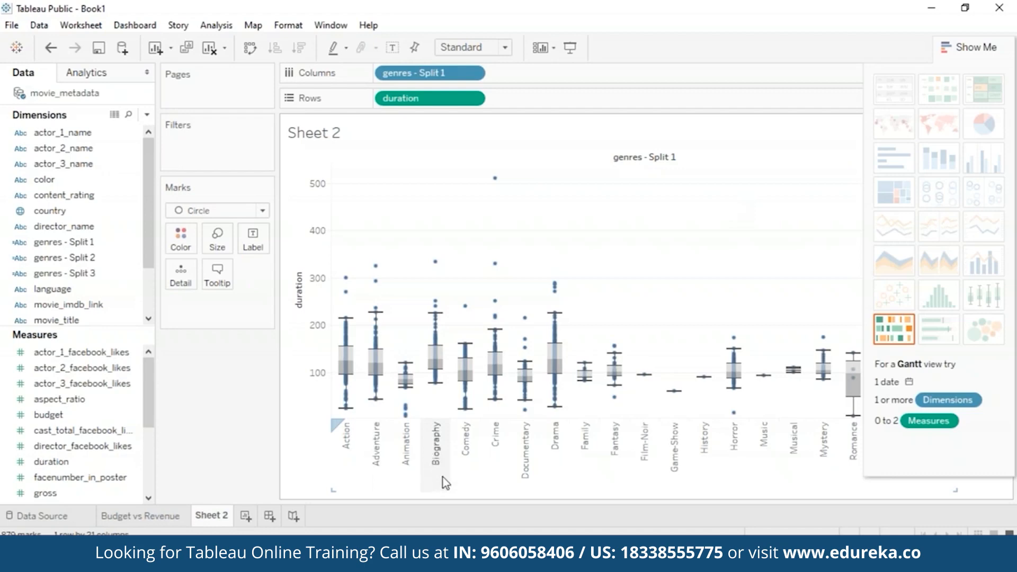
Inspect the full data record behind the longest-duration Crime outlier, including its language and movie title
mouse_move(547, 284)
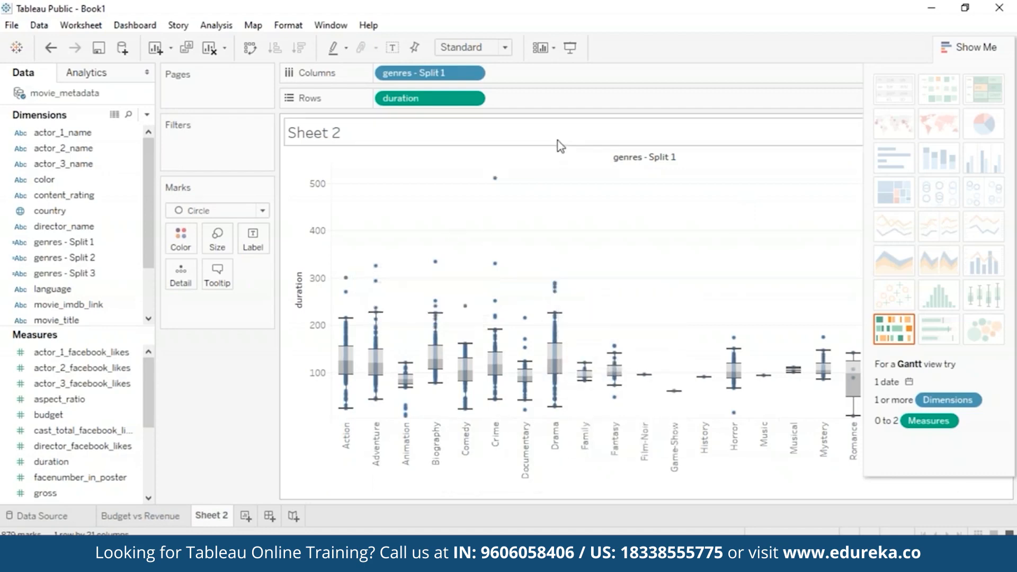
right_click(496, 178)
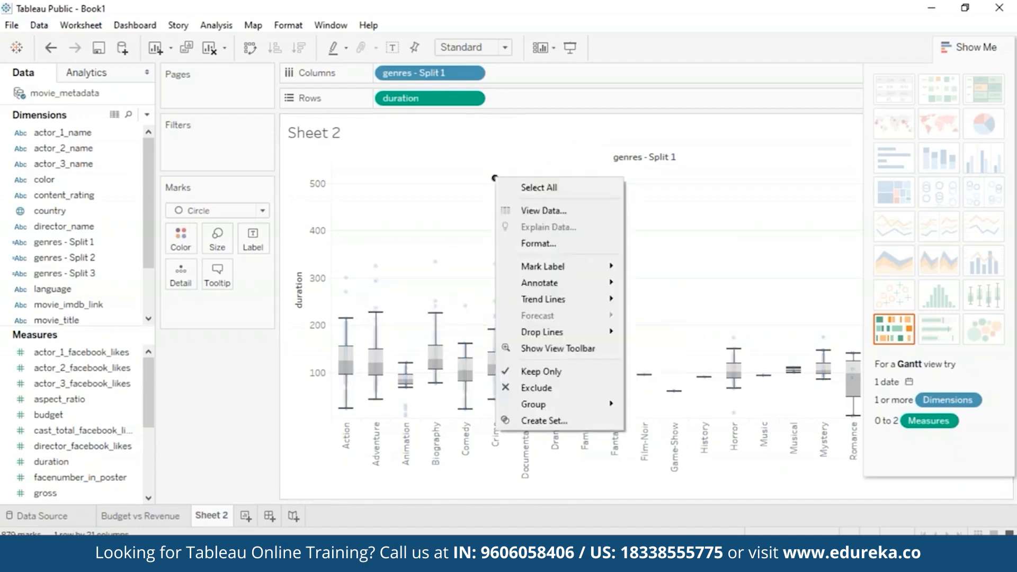
click(518, 210)
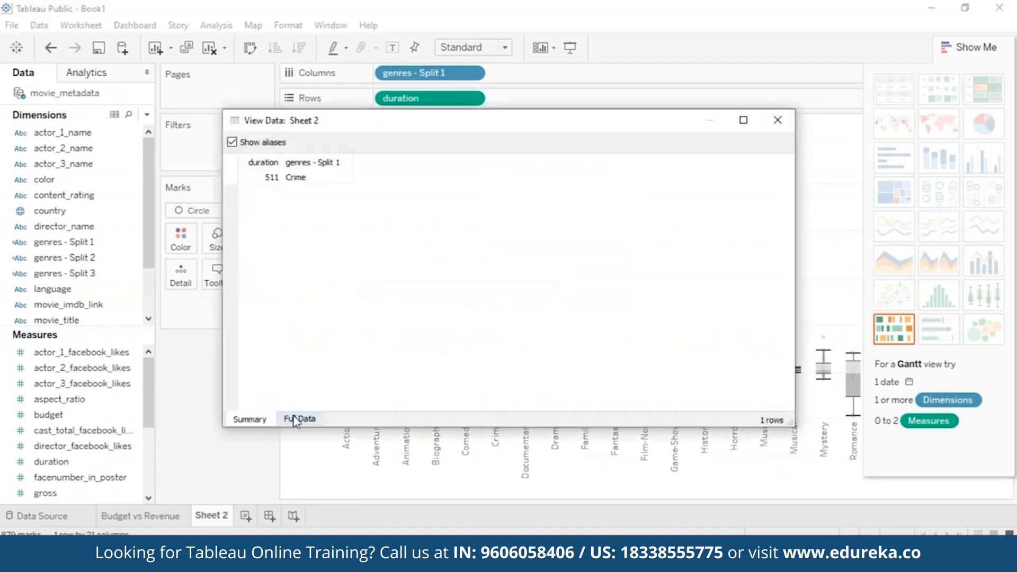
click(293, 418)
drag(313, 406, 457, 362)
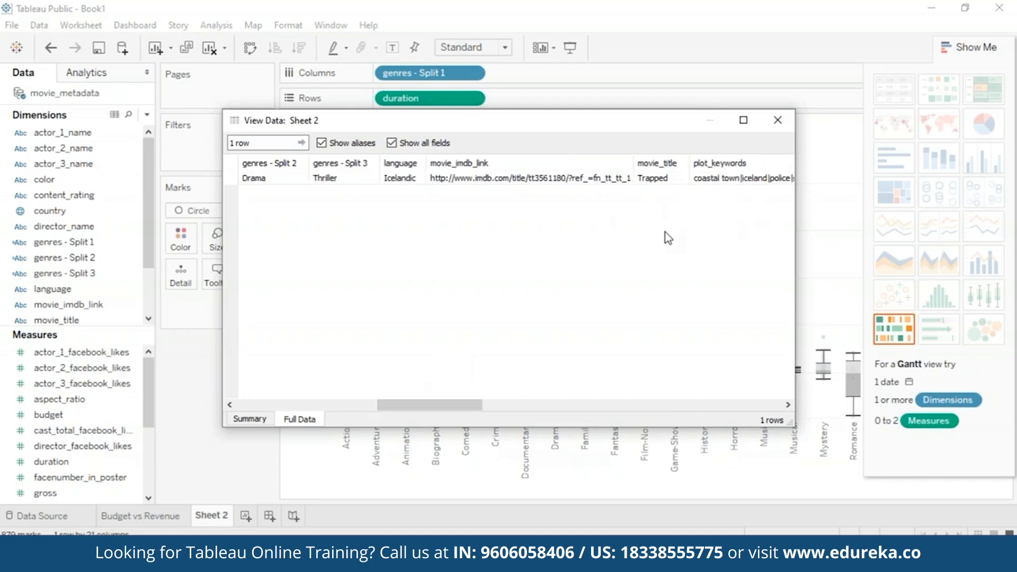
click(777, 120)
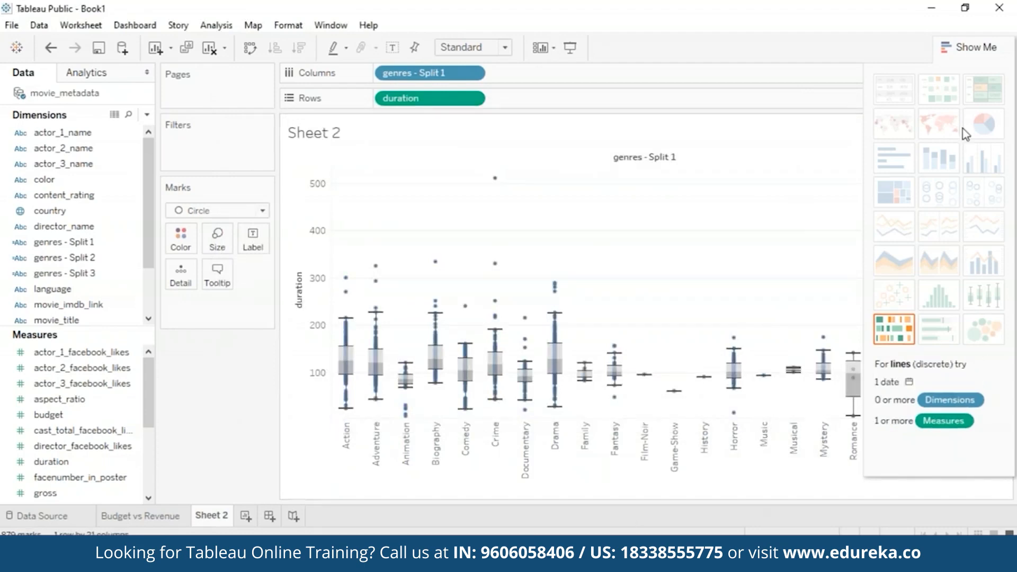
Hide the chart suggestions and rename Sheet 2 as Duration Outliers
click(946, 42)
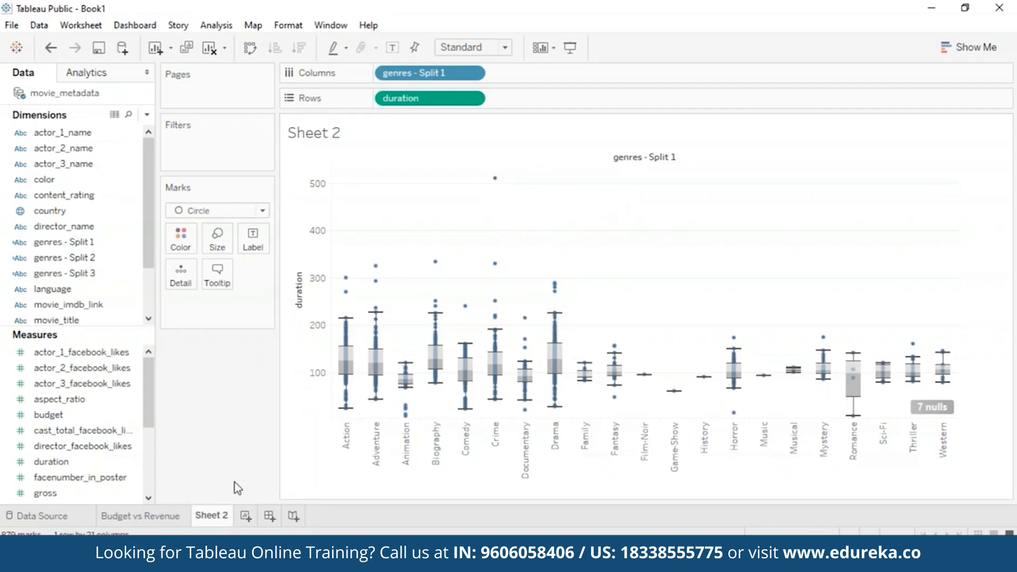
right_click(228, 520)
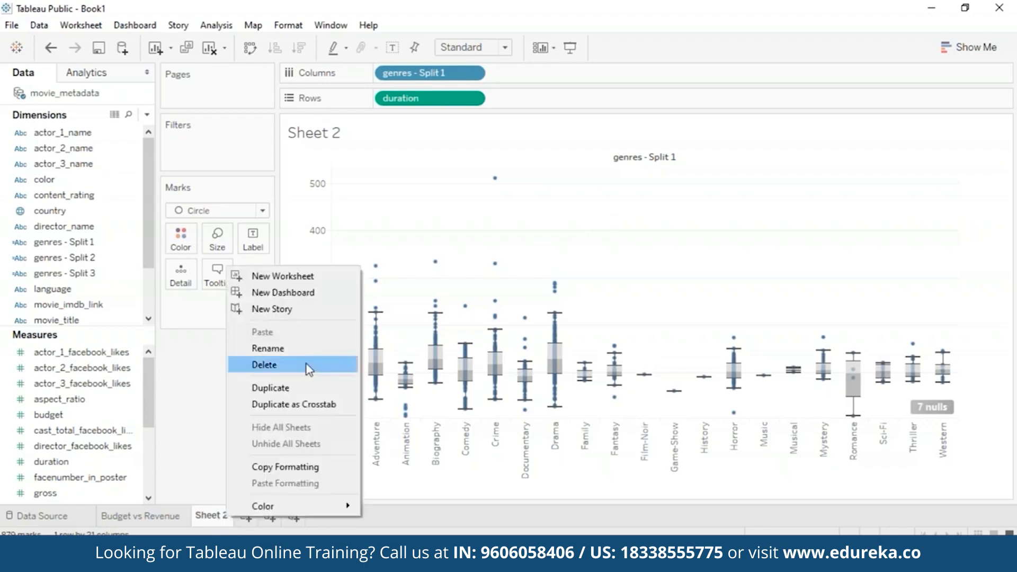
click(306, 354)
text(Duration Outliers)
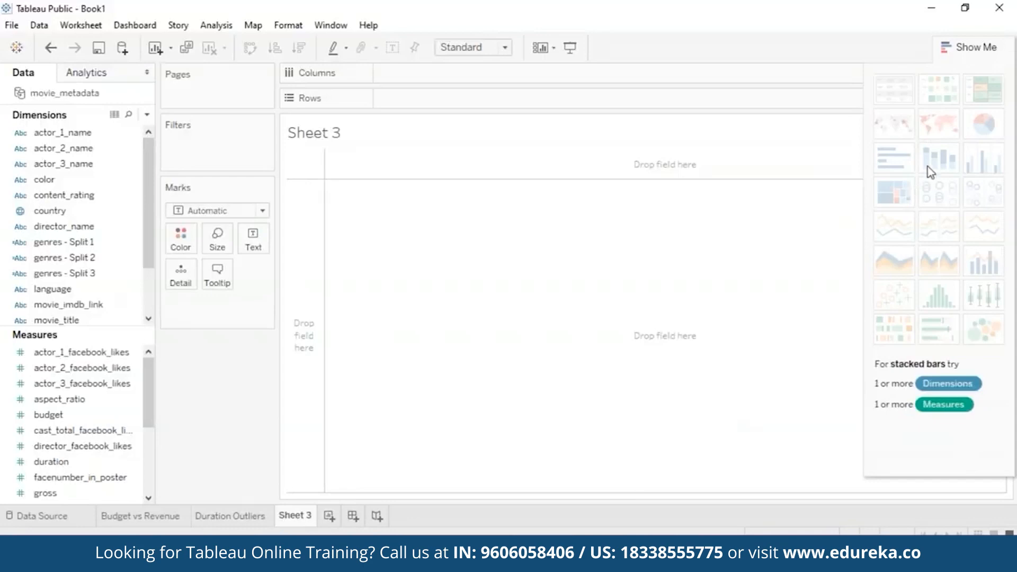
Build a histogram of the duration measure on Sheet 3 and rename the sheet Duration Bin
click(975, 47)
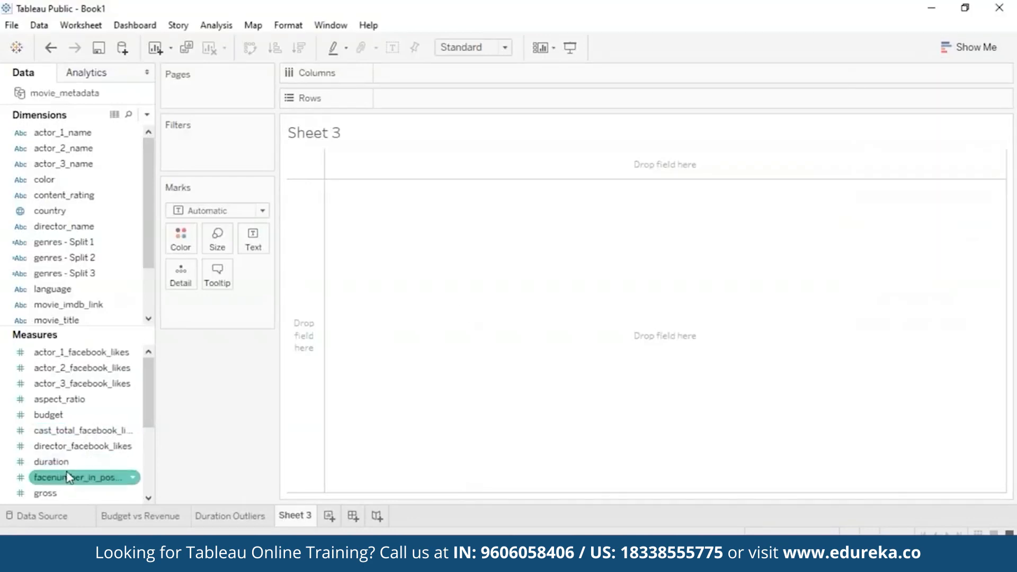
drag(65, 464, 443, 326)
drag(221, 303, 554, 287)
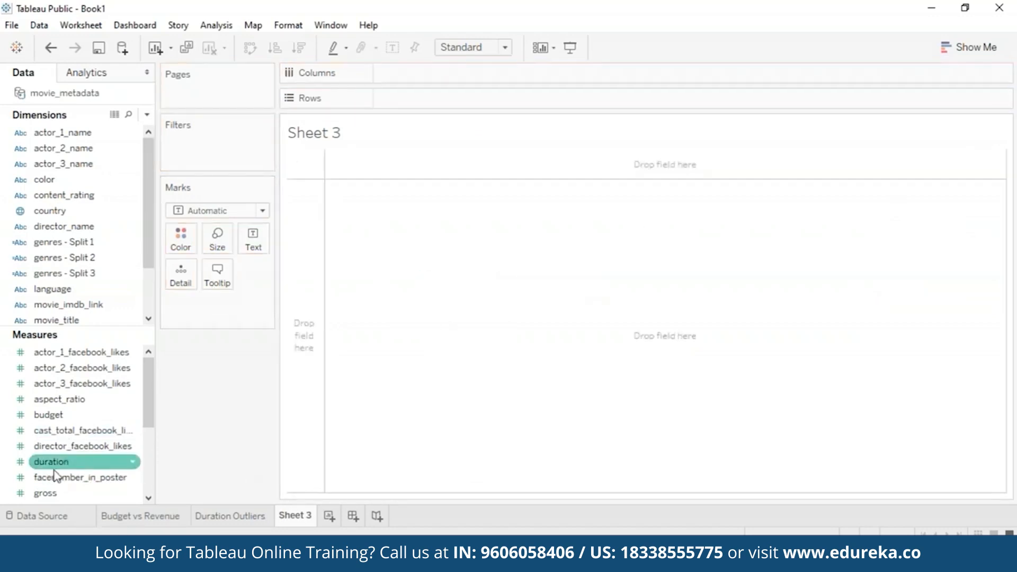
drag(58, 463, 605, 297)
click(969, 47)
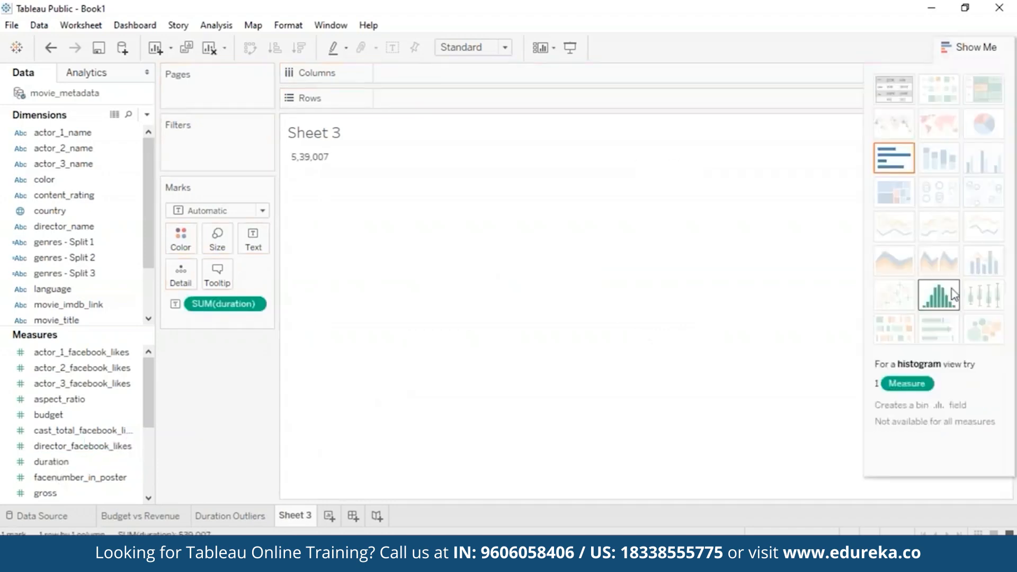
click(950, 297)
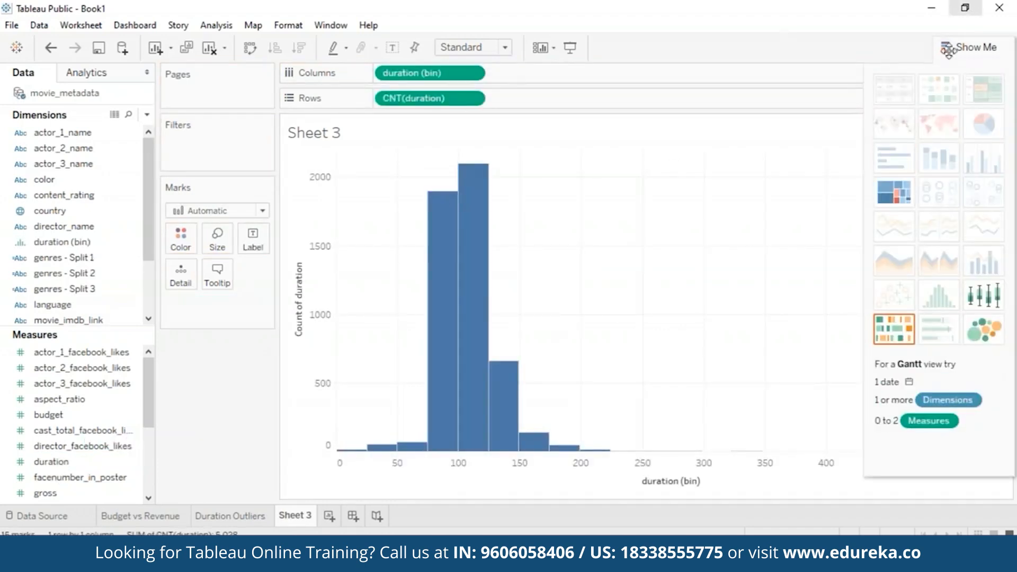
click(958, 49)
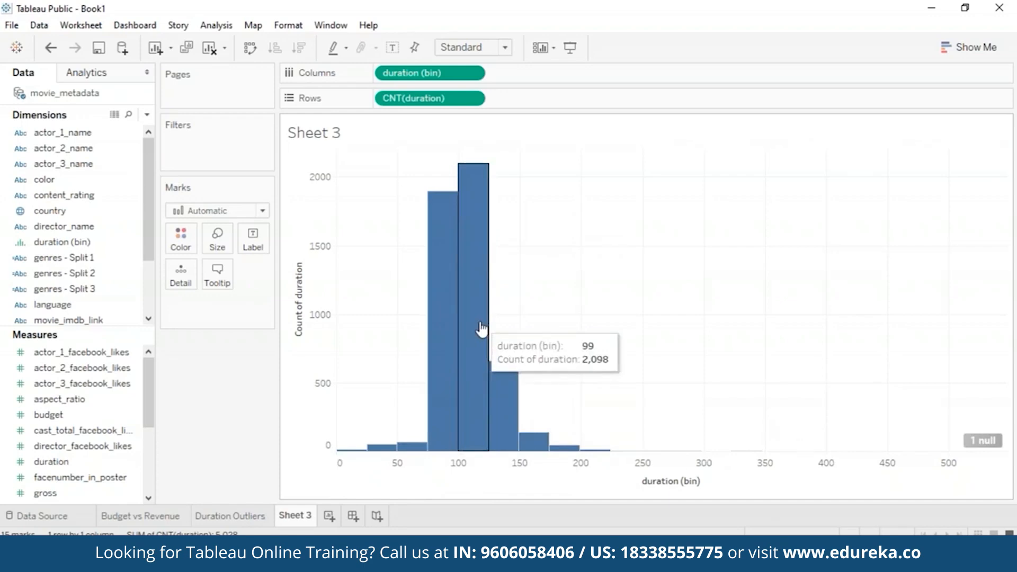
right_click(307, 515)
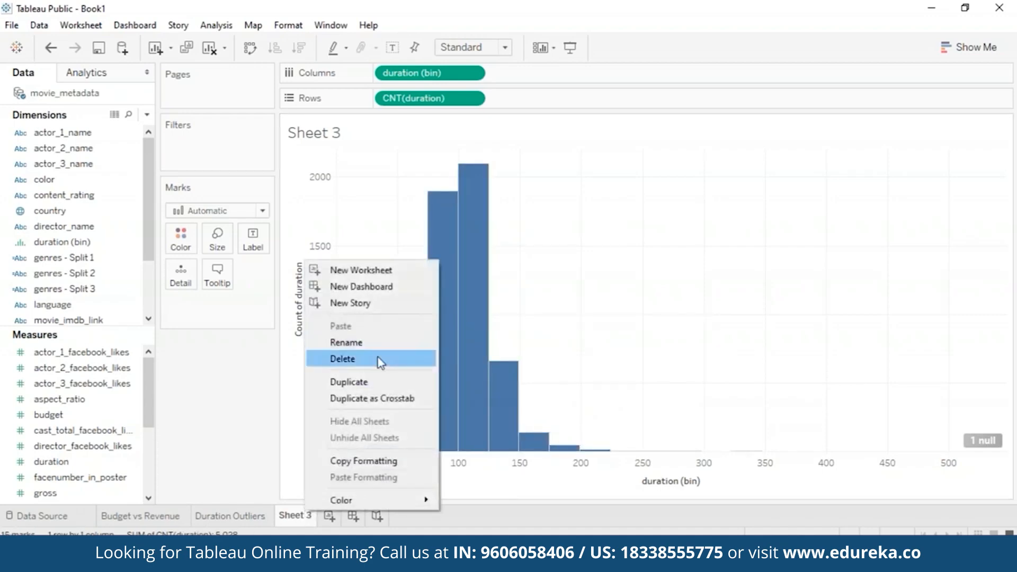
key(Escape)
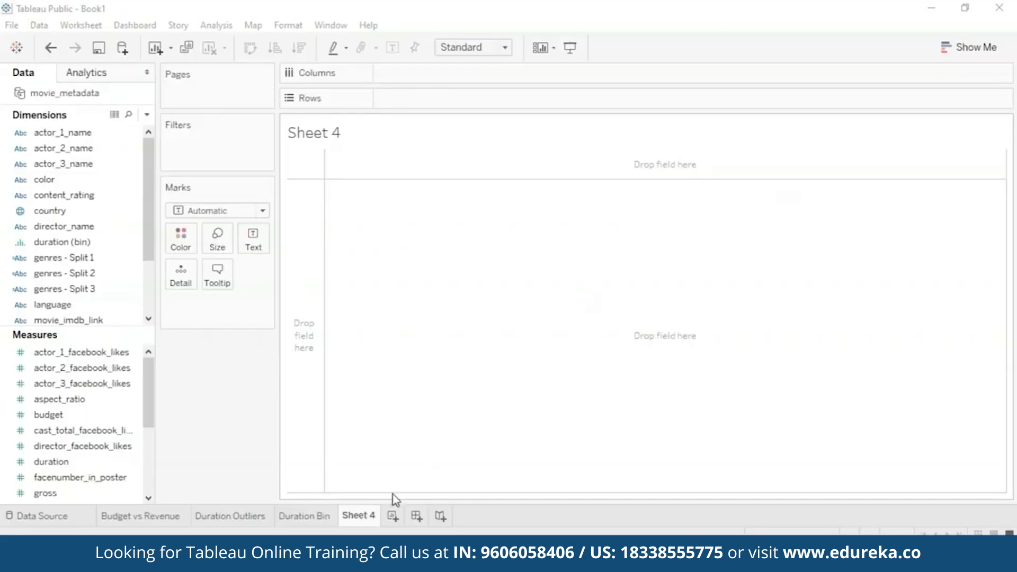
Rename Sheet 4 as FB vs Revenue
right_click(367, 520)
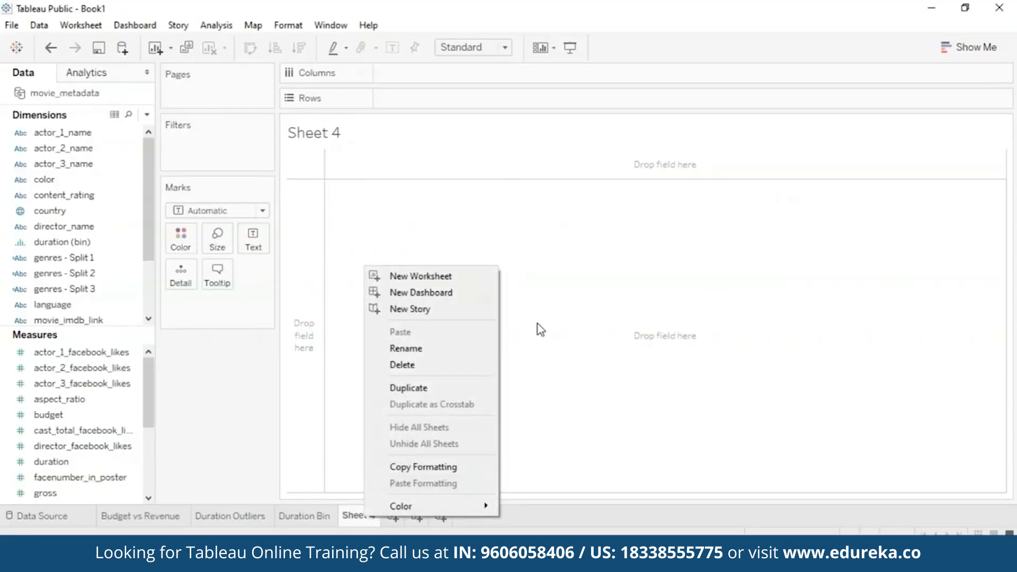
click(453, 351)
text(FB vs Ree)
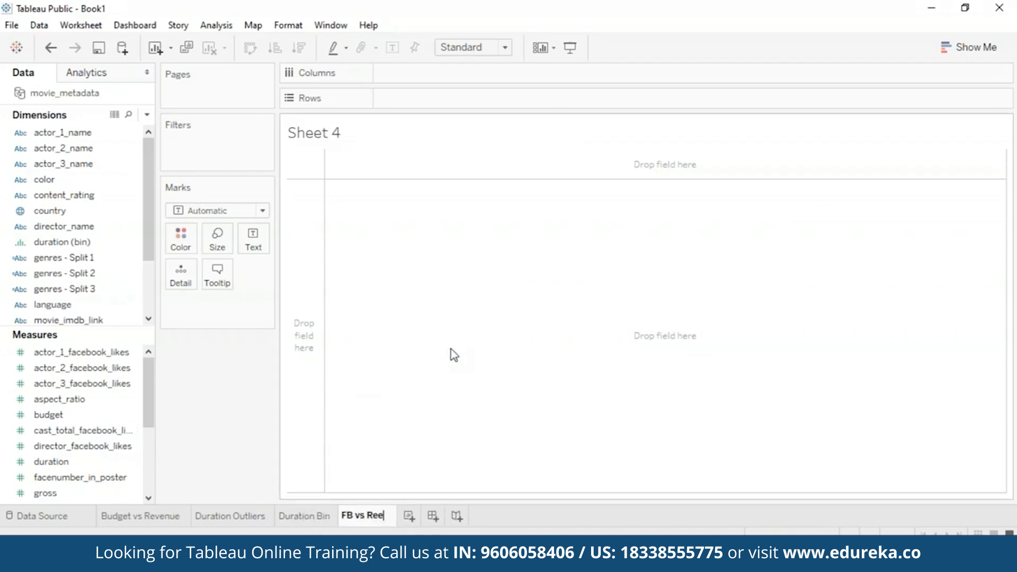
key(Return)
text(evenue)
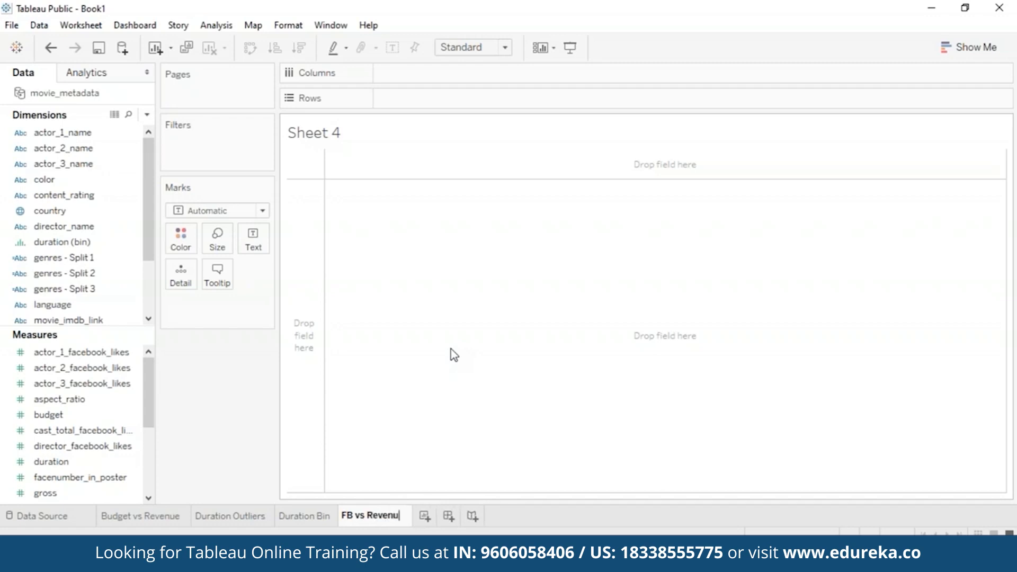
key(Return)
Build a scatter plot with movie_facebook_likes in columns and gross in rows, and turn off measure aggregation
drag(153, 424, 151, 449)
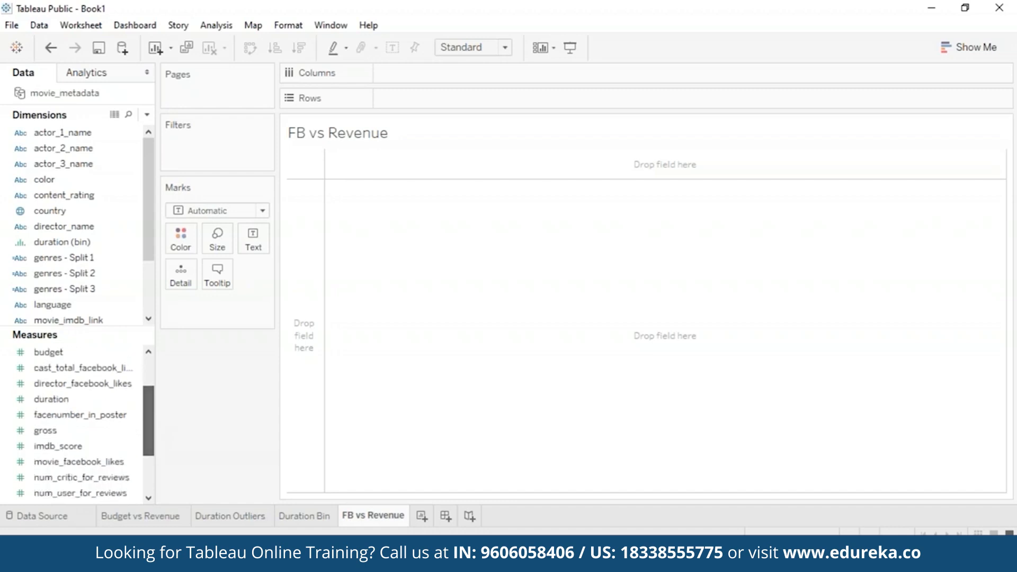
click(101, 462)
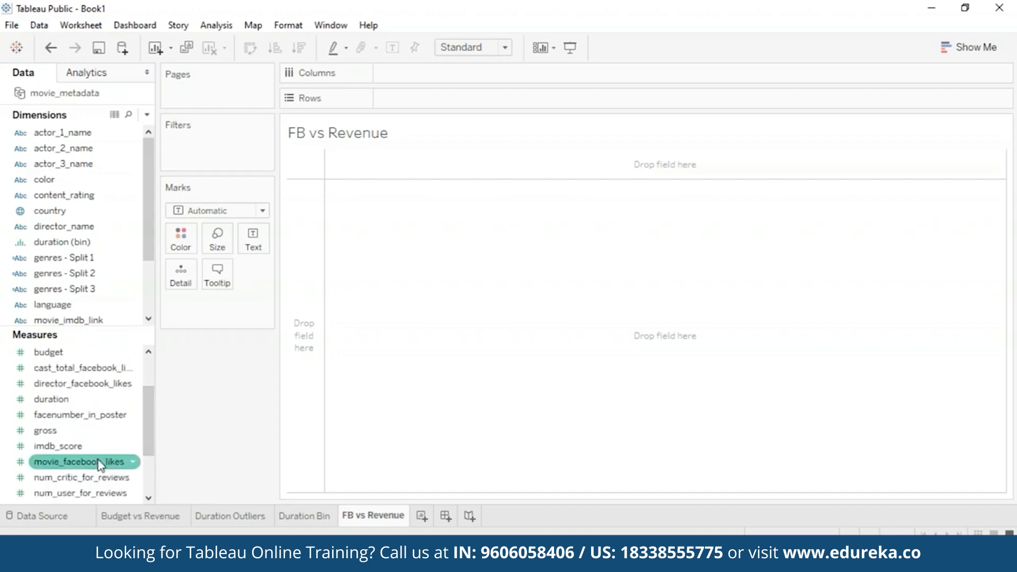
drag(101, 465, 491, 74)
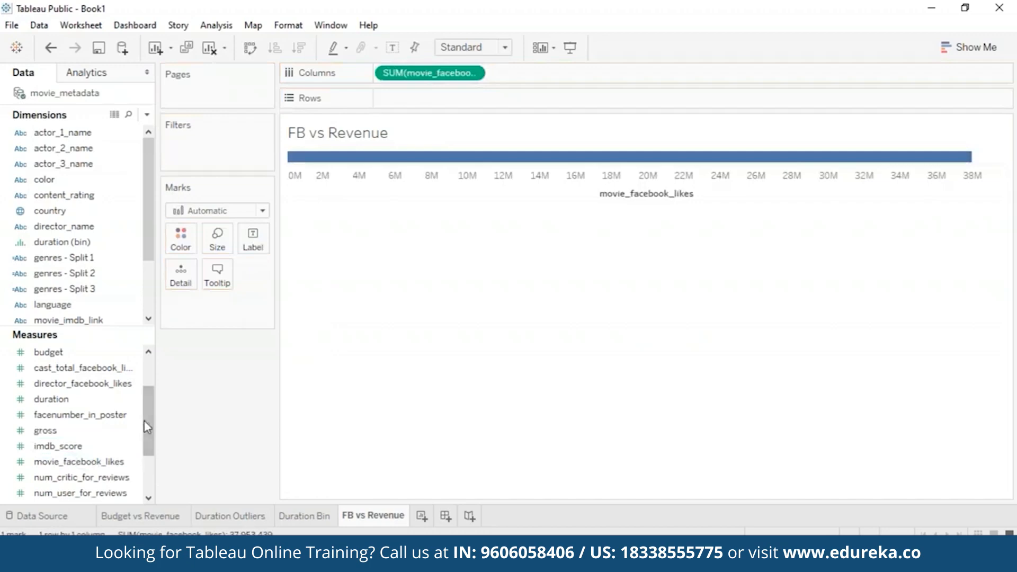
drag(45, 431, 431, 159)
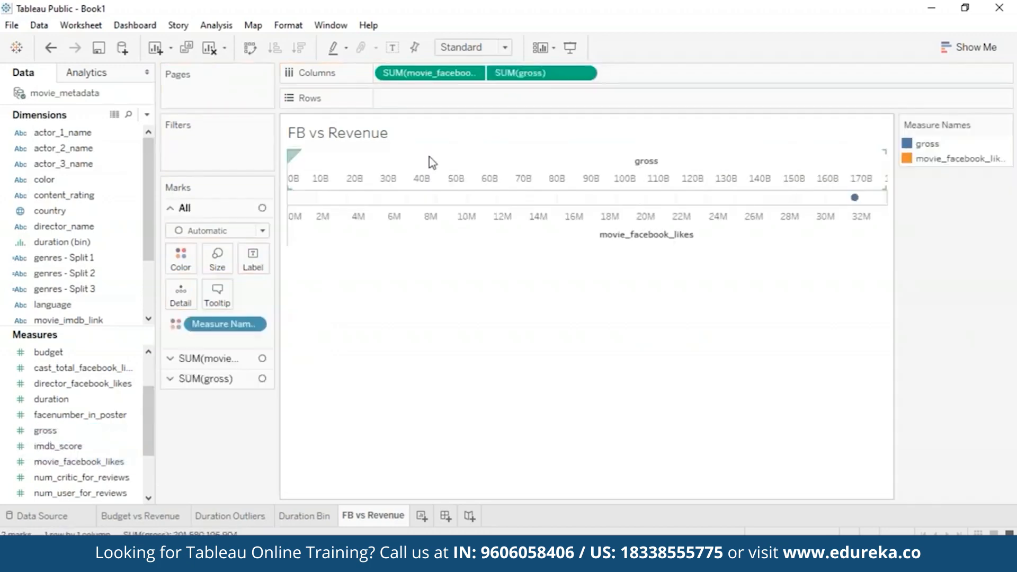
drag(542, 72, 523, 104)
mouse_move(624, 167)
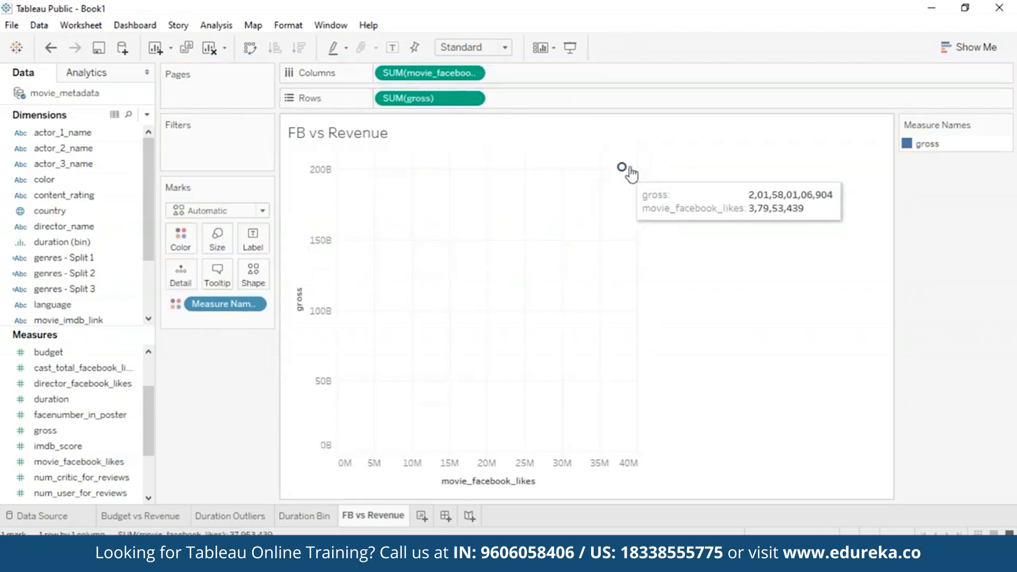
click(217, 27)
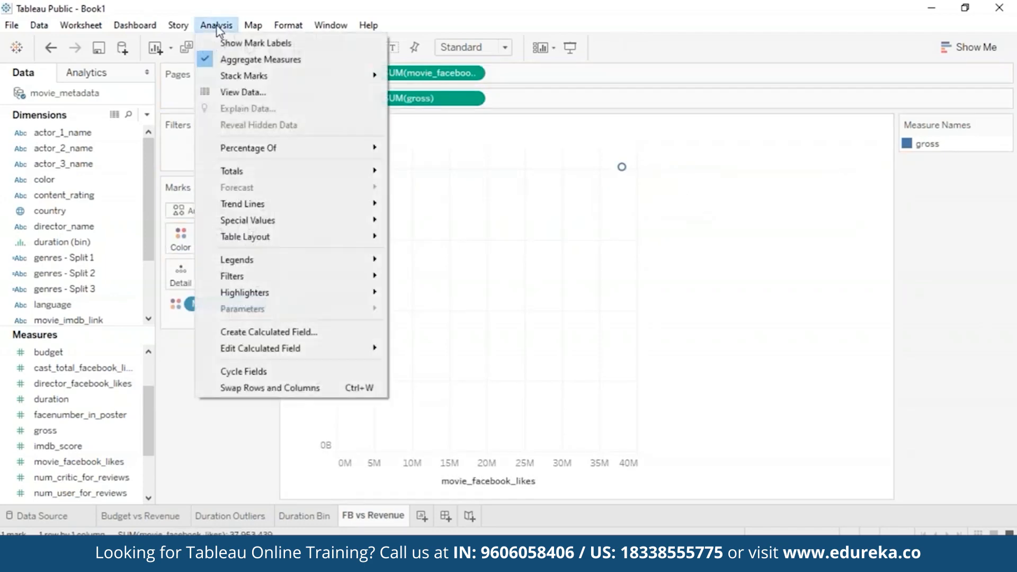
click(207, 60)
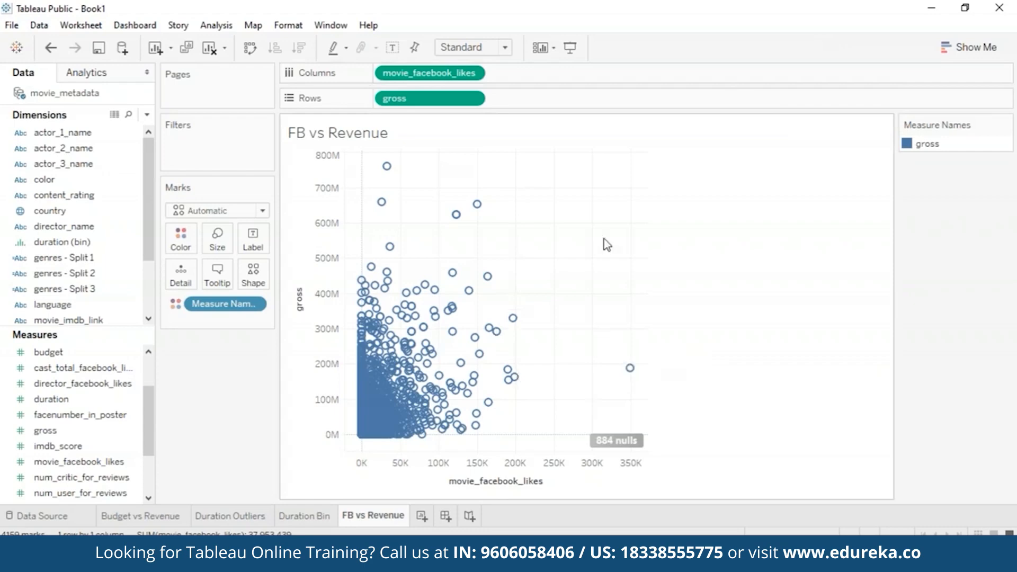
Add a new worksheet and rename it FB vs IMDb
click(422, 516)
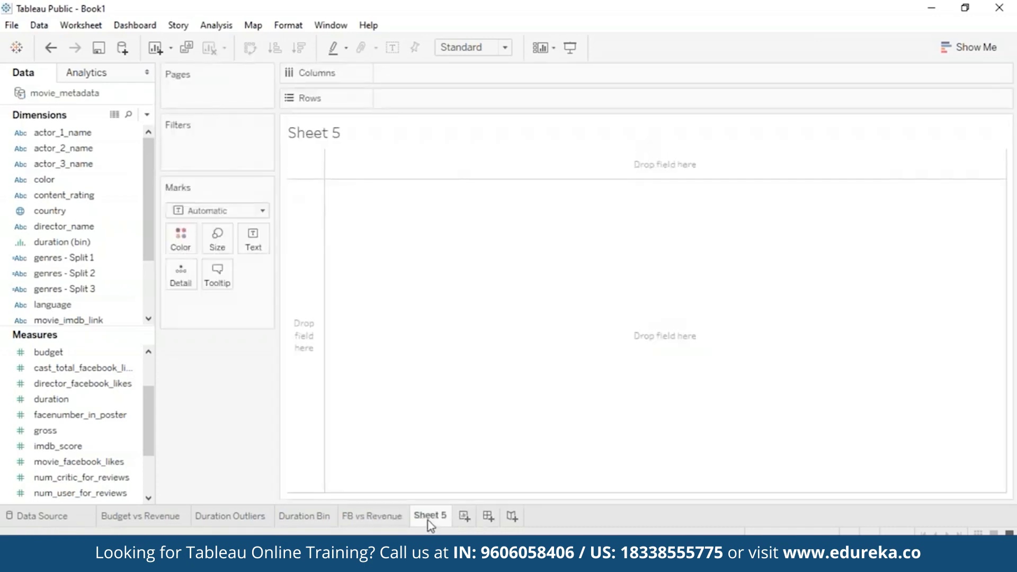
right_click(428, 520)
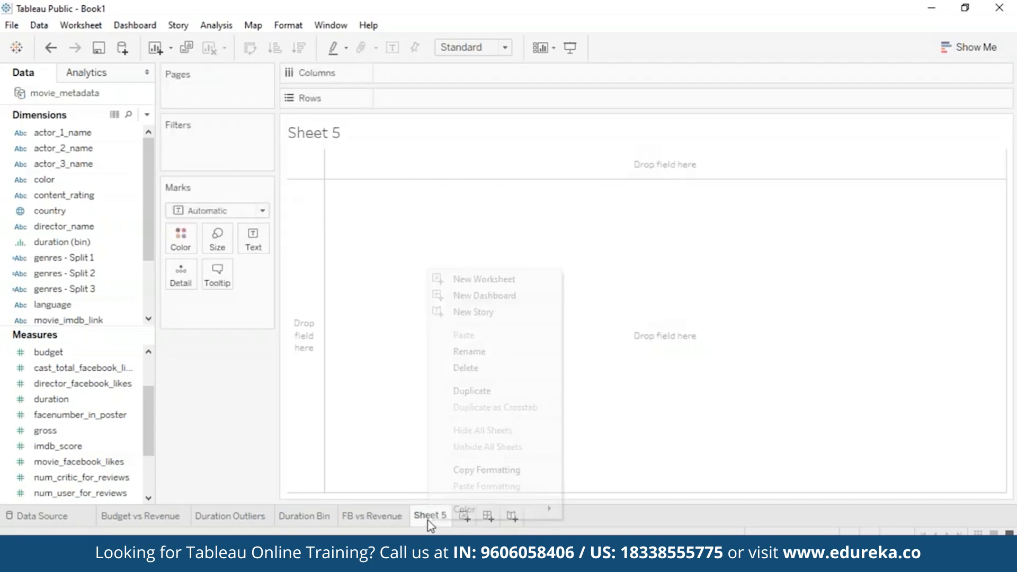
click(500, 353)
text(FB vs IMDb)
key(Return)
Build a scatter plot with imdb_score in columns and movie_facebook_likes in rows, and turn off measure aggregation
drag(101, 446, 464, 78)
drag(460, 66, 460, 69)
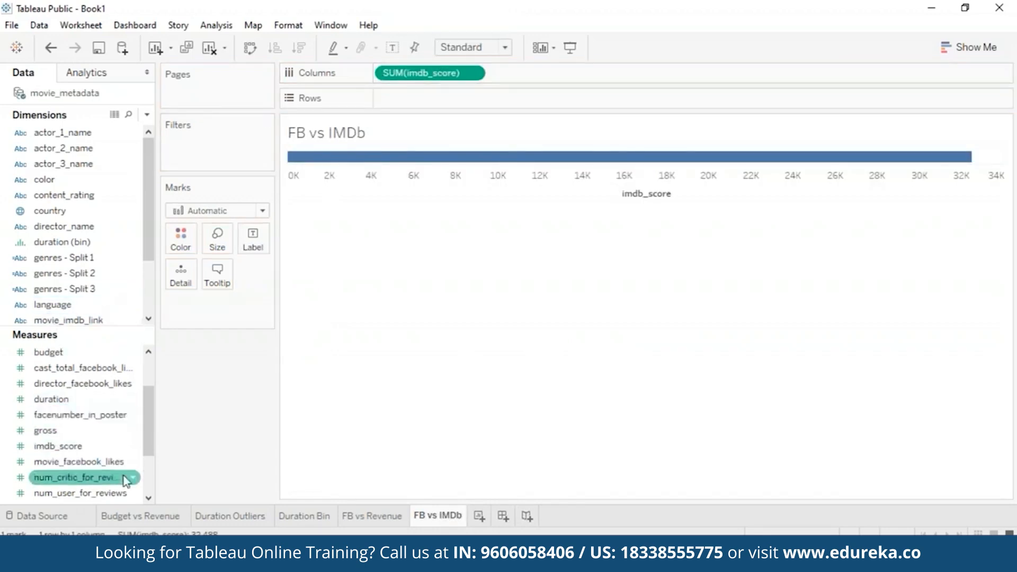
scroll(153, 445, down, 1)
drag(110, 450, 460, 102)
click(216, 25)
click(211, 57)
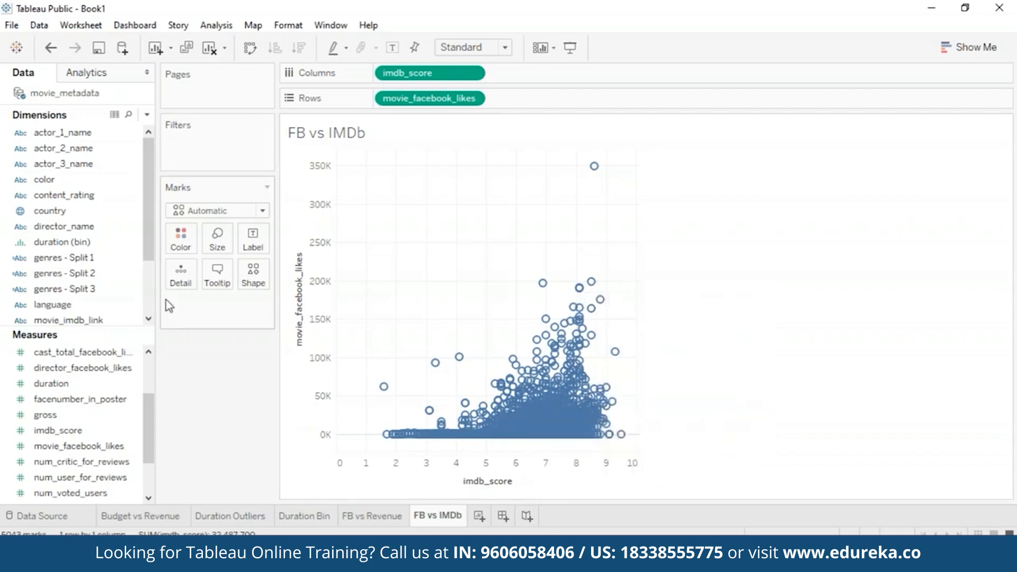
Add a polynomial trend line to the FB vs IMDb scatter plot, trying a logarithmic one for comparison
click(105, 76)
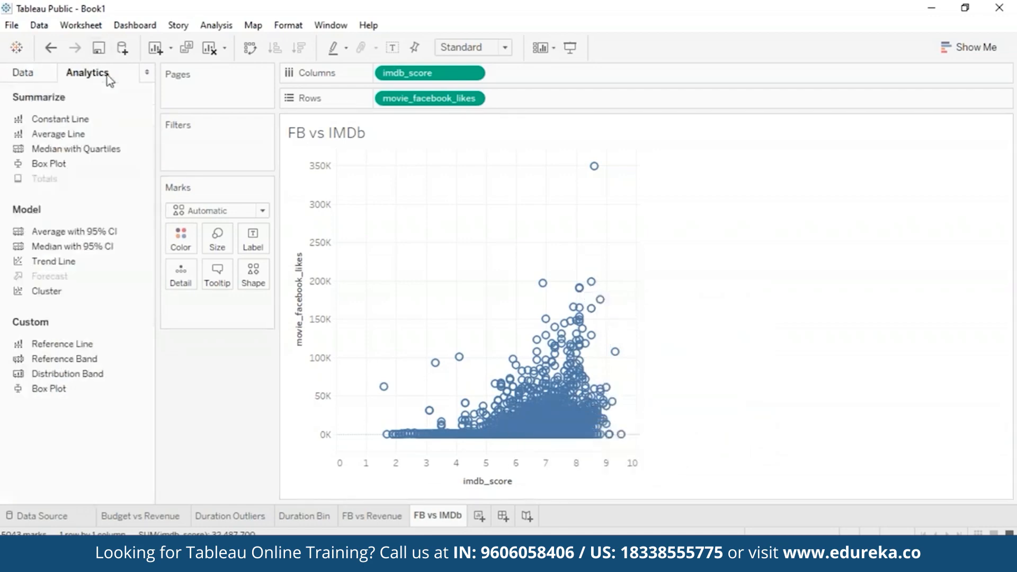
drag(63, 265, 641, 180)
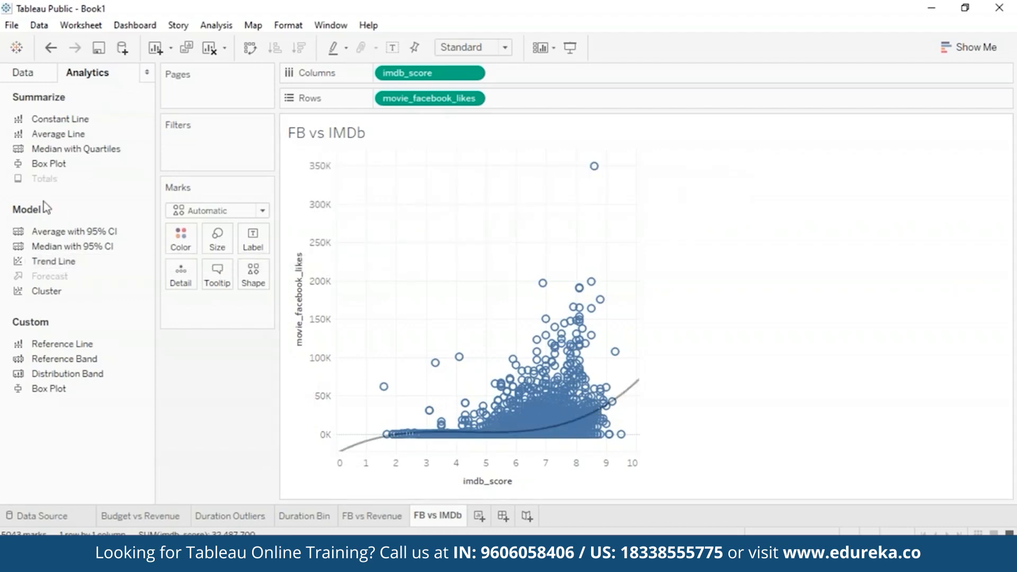
drag(56, 265, 513, 189)
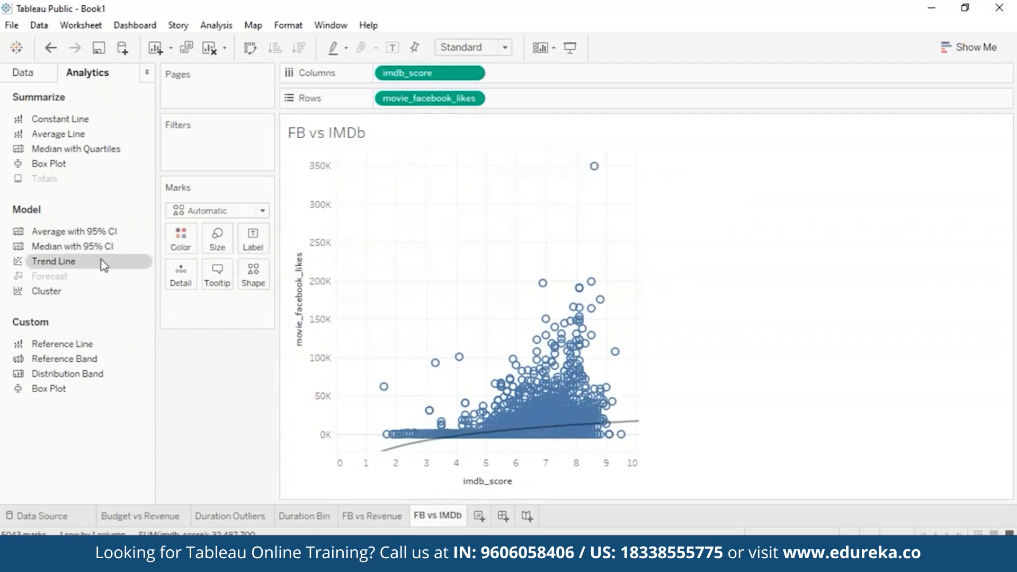
drag(101, 259, 662, 173)
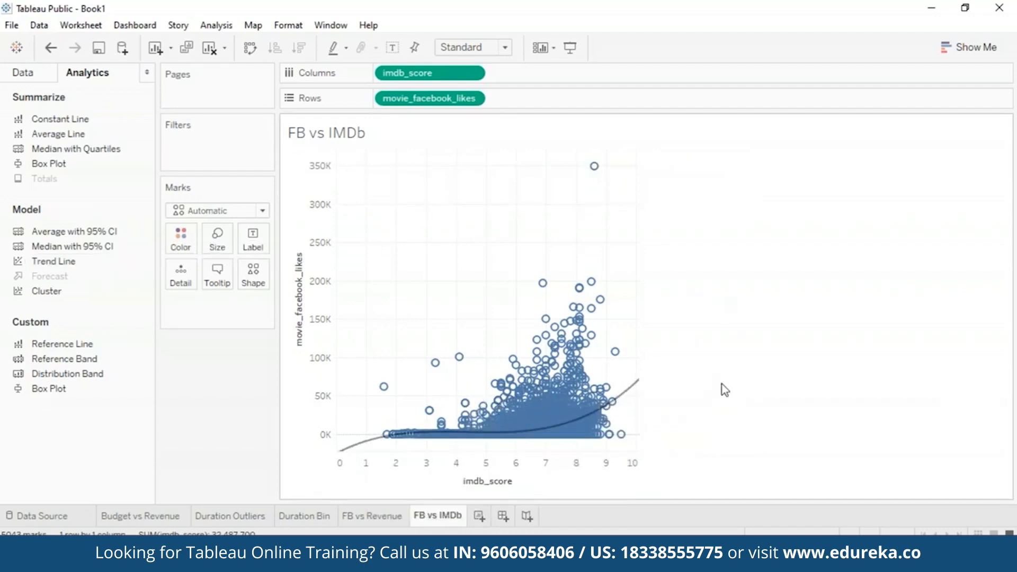
mouse_move(601, 412)
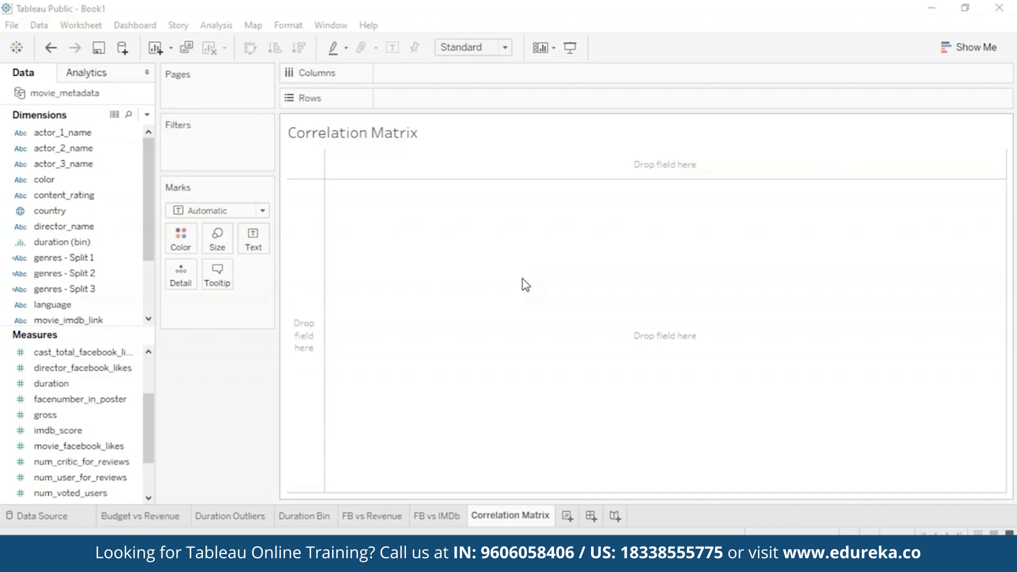
On the Correlation Matrix sheet, plot budget in columns against duration in rows and turn off measure aggregation
click(46, 368)
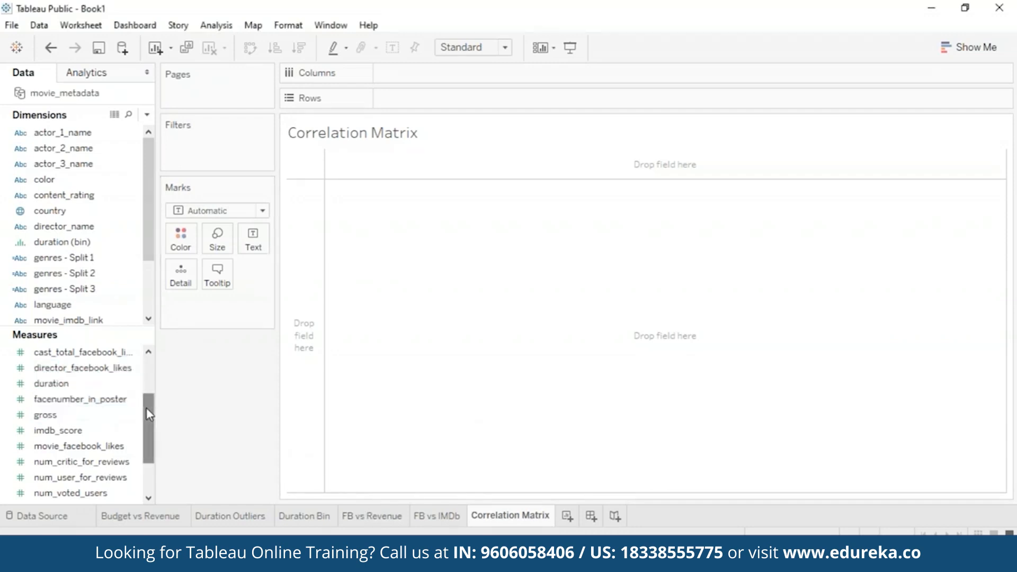
scroll(146, 408, up, 1)
drag(47, 383, 419, 73)
drag(51, 431, 424, 99)
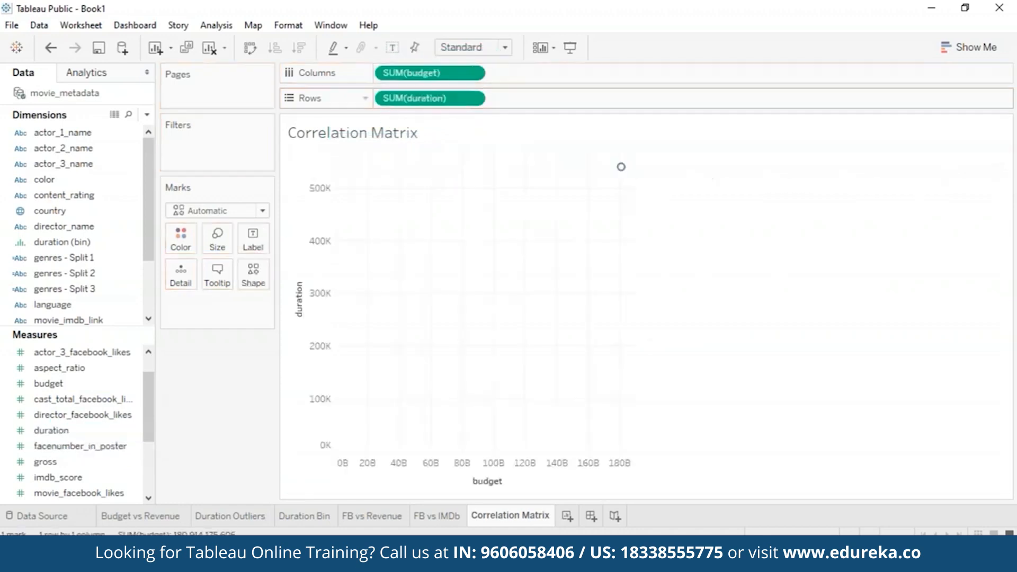
click(216, 25)
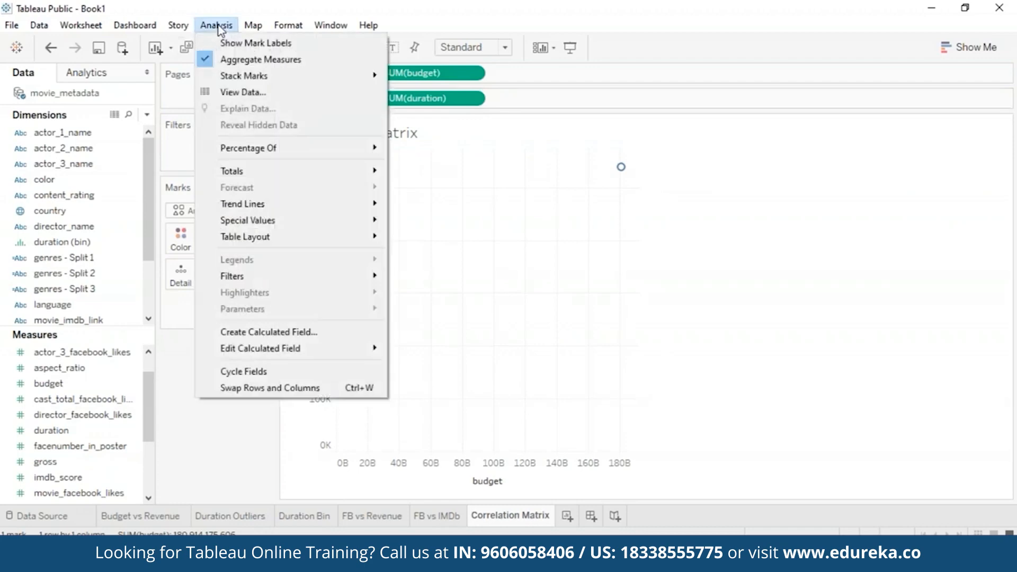
click(207, 62)
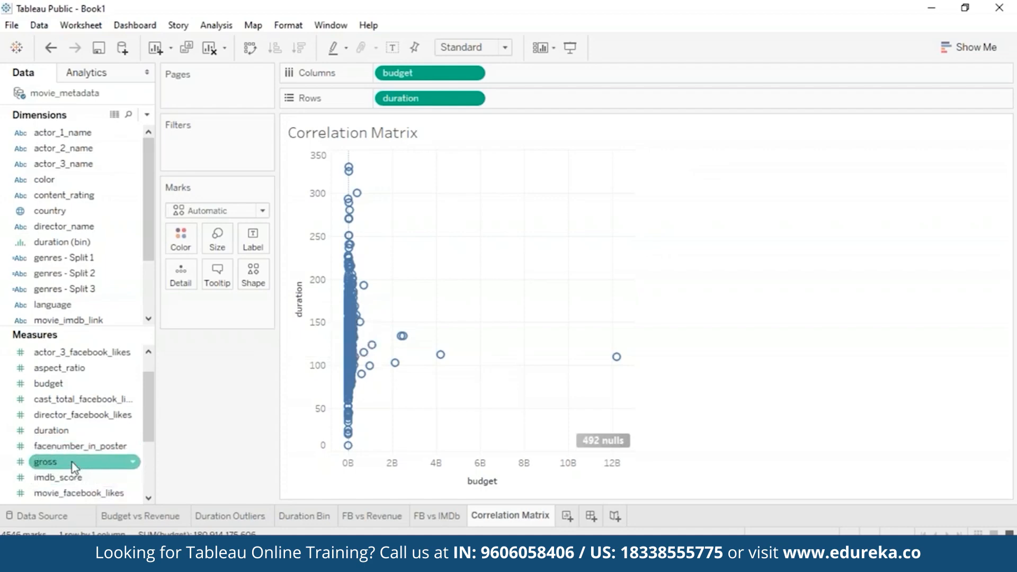
Add gross, imdb_score and movie_facebook_likes to both columns and rows of the matrix, and fit it to Entire View
drag(72, 466, 546, 73)
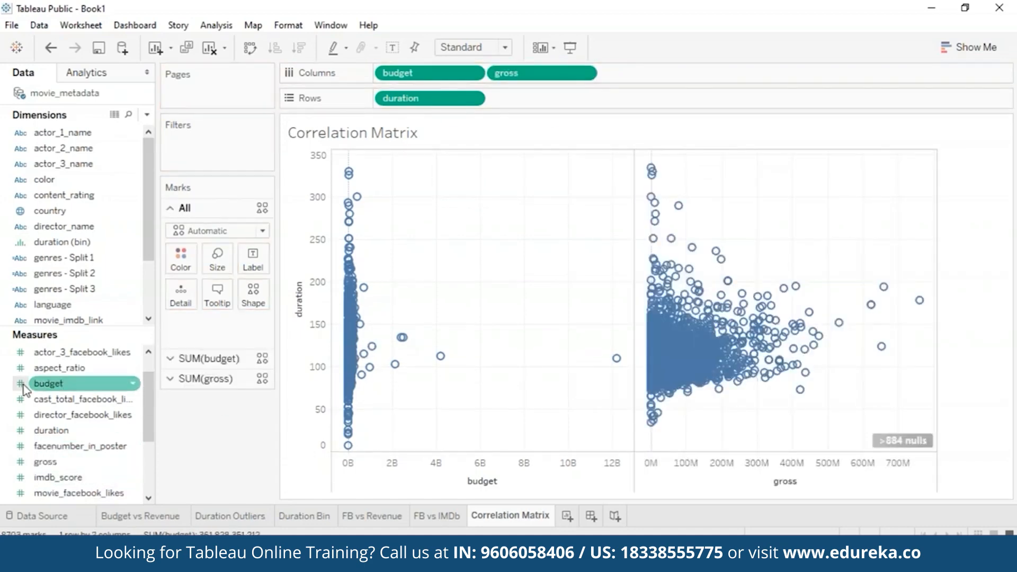
drag(57, 469, 519, 98)
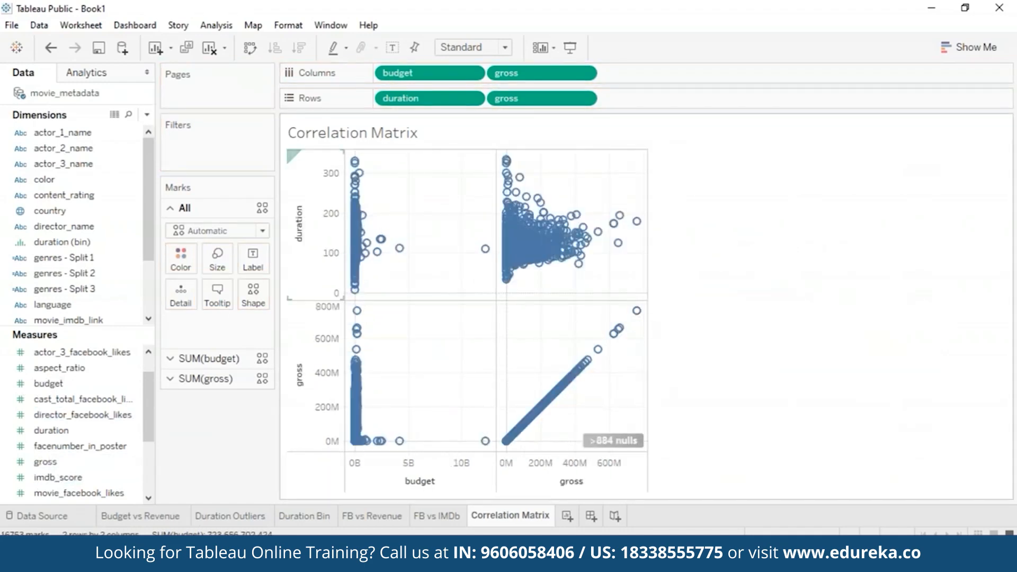
drag(98, 480, 671, 74)
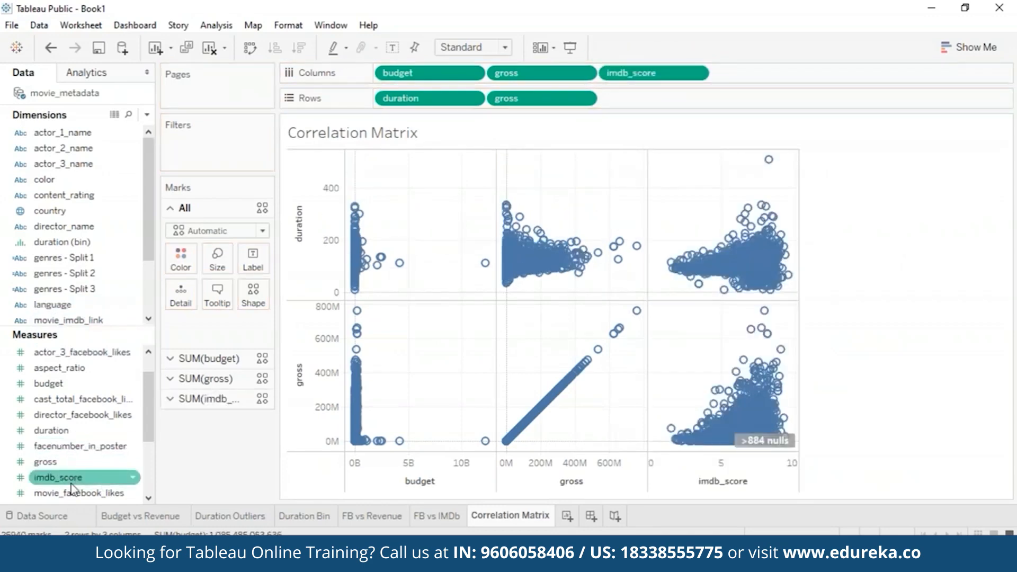
drag(73, 479, 654, 96)
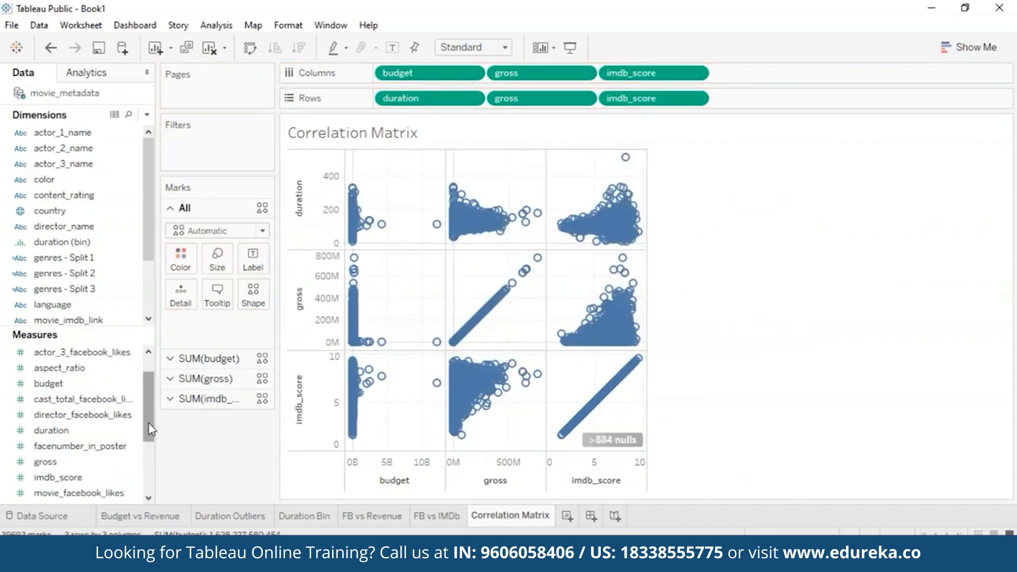
drag(74, 492, 780, 75)
drag(110, 490, 794, 100)
click(506, 48)
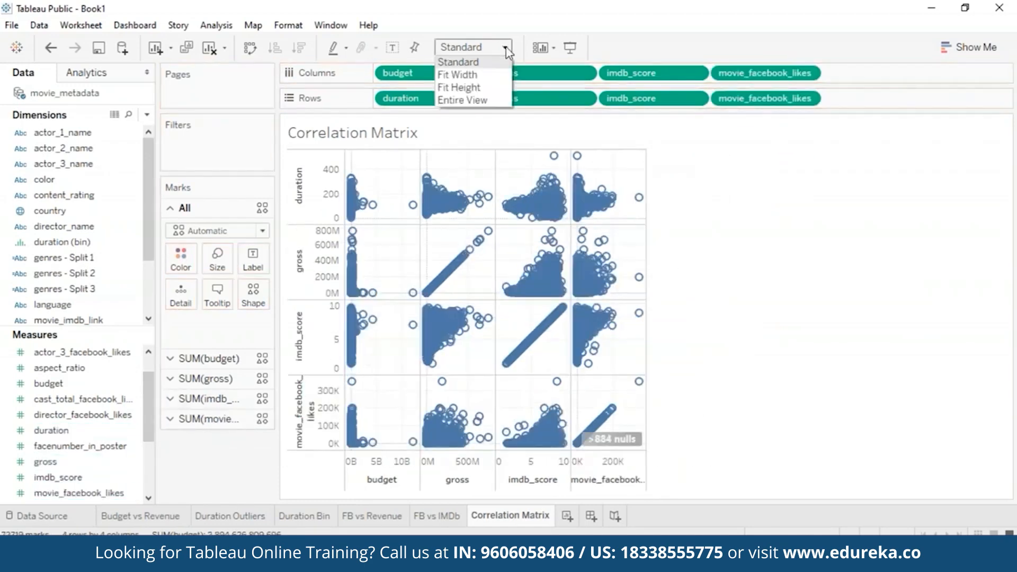
click(477, 104)
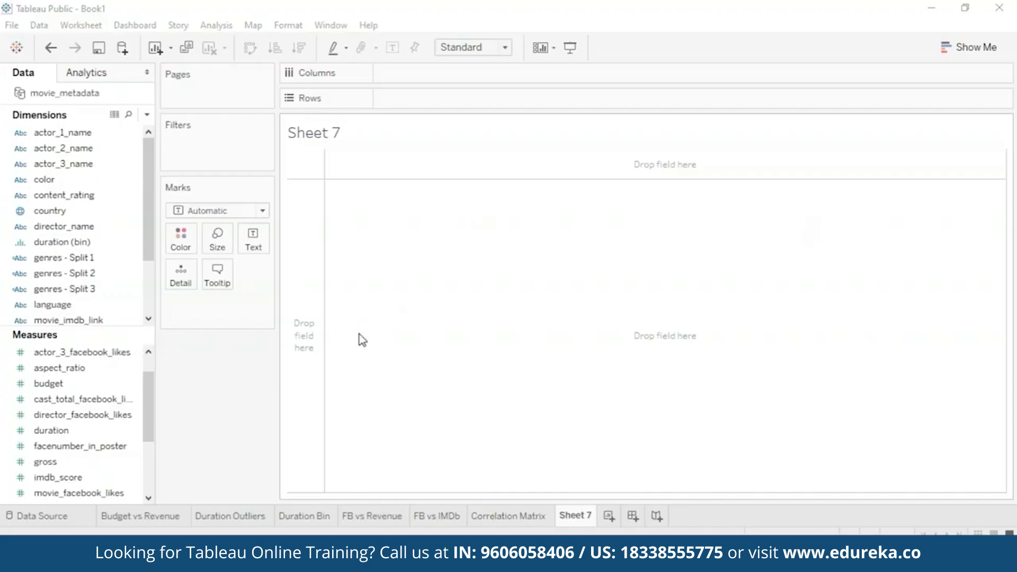
Change the data type of the title_year dimension to Date
drag(144, 244, 143, 310)
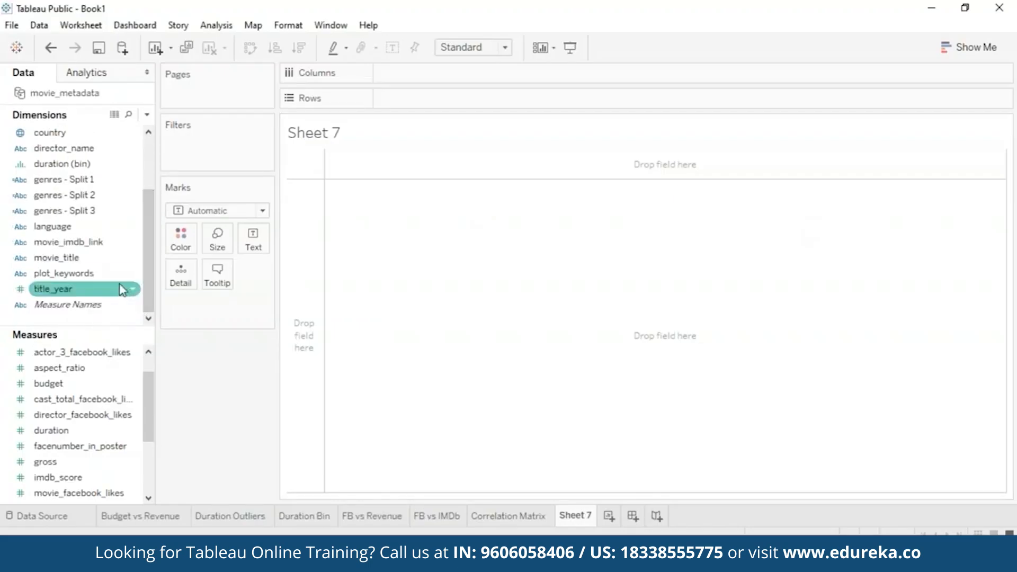
right_click(122, 289)
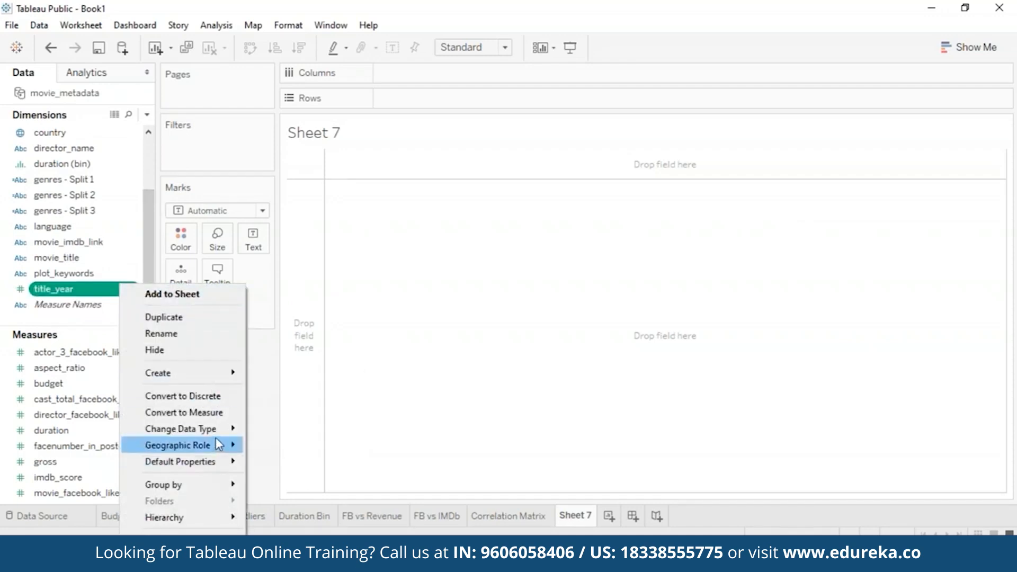
mouse_move(218, 429)
click(302, 480)
Plot budget in rows against title_year in columns on Sheet 7, aggregating budget as Average
mouse_move(62, 290)
mouse_down()
mouse_move(96, 288)
mouse_move(425, 113)
mouse_move(427, 74)
mouse_up()
drag(80, 384, 461, 102)
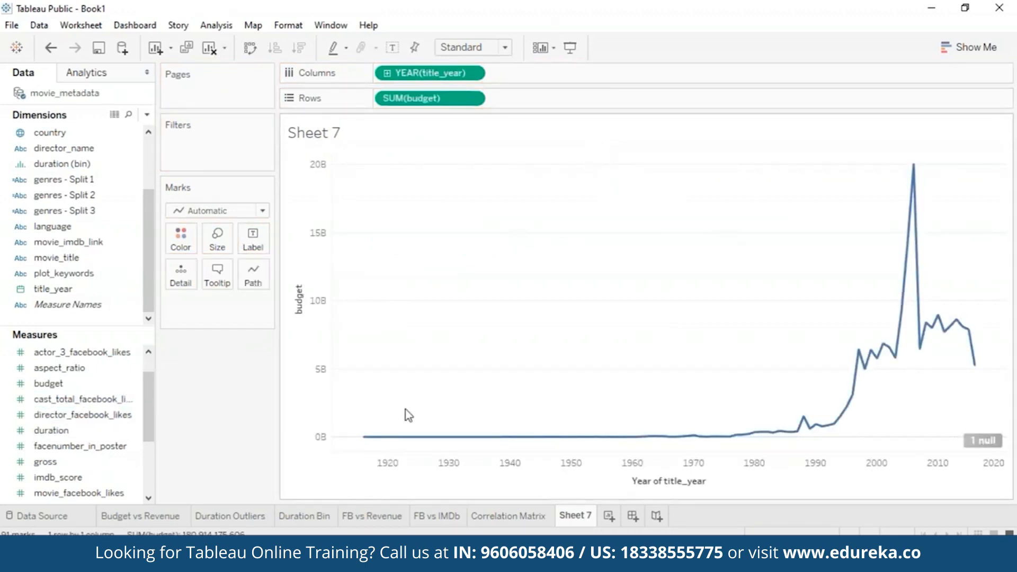
mouse_move(433, 439)
click(472, 98)
mouse_move(498, 252)
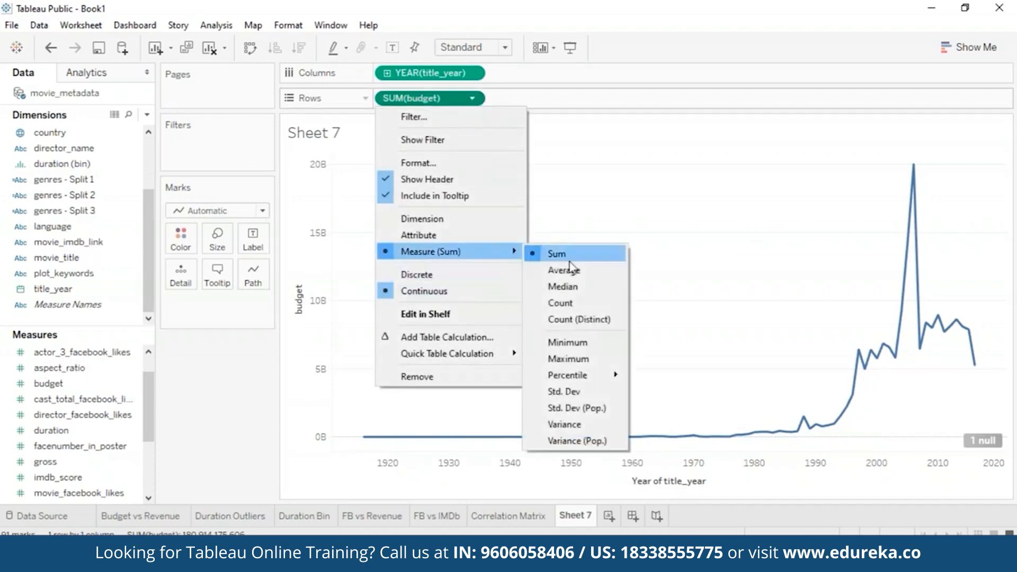
click(583, 269)
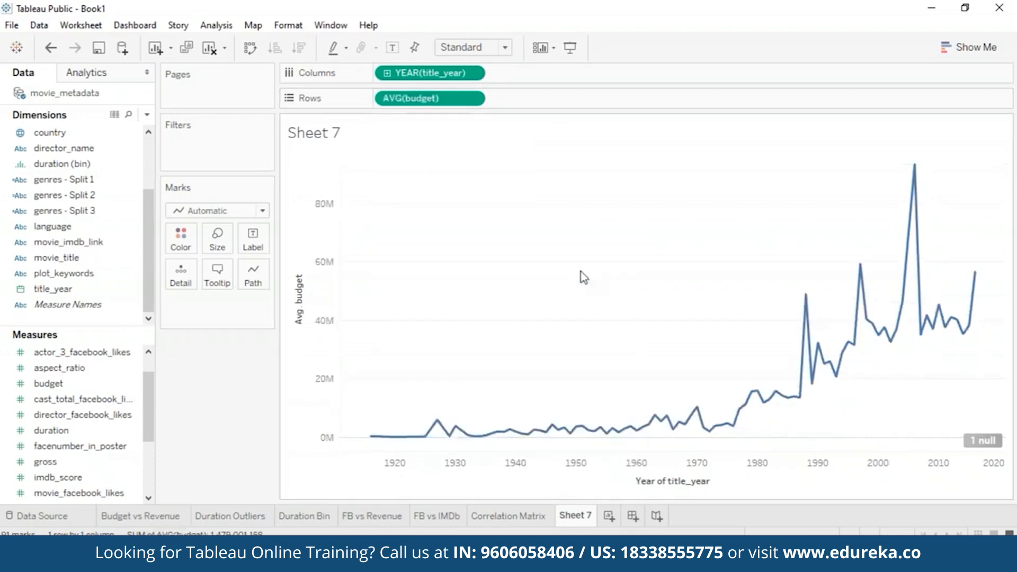
Show a filter for genres - Split 1 on the average budget chart and deselect all of its genres
click(111, 417)
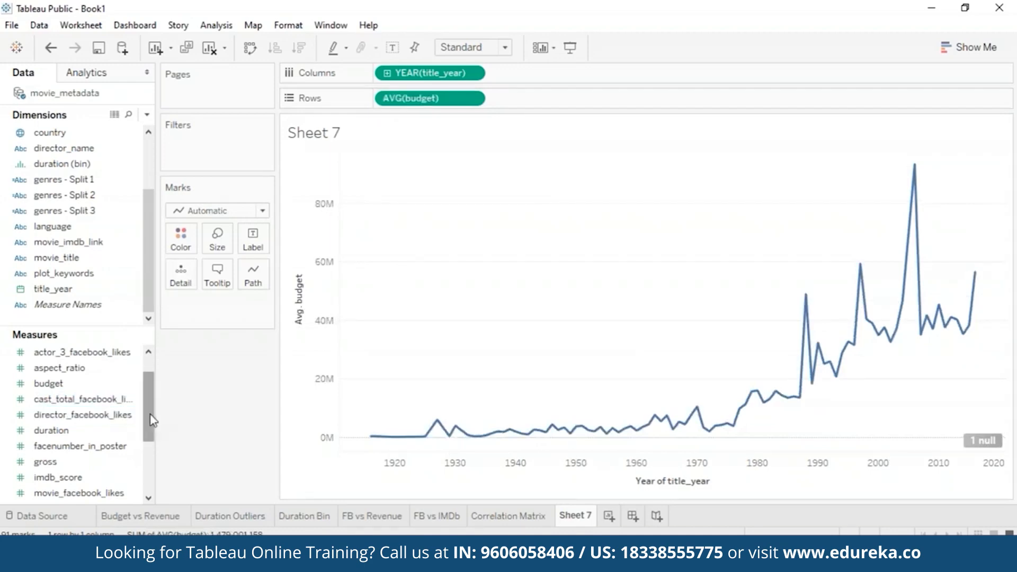
drag(153, 420, 153, 471)
drag(155, 367, 154, 418)
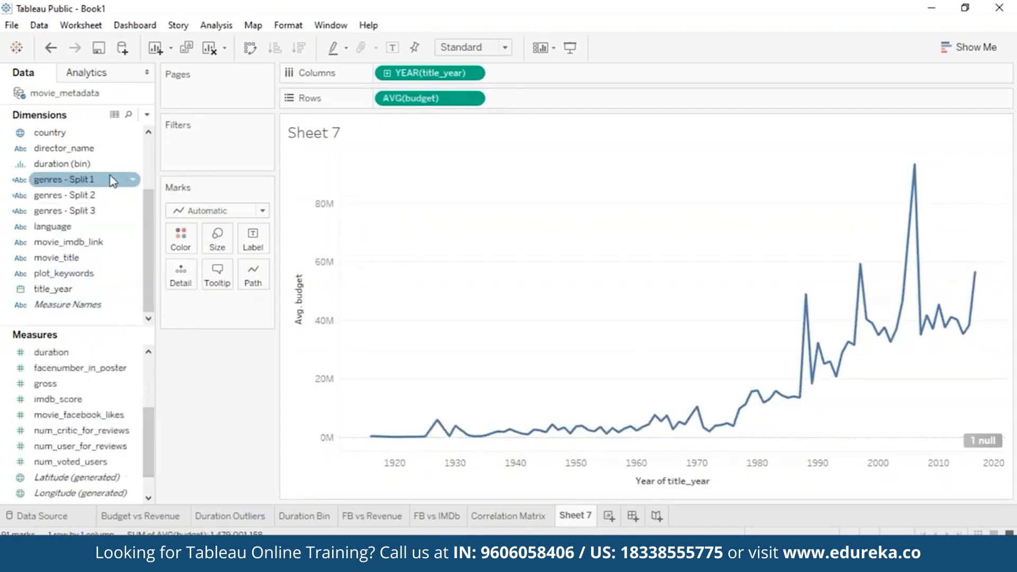
mouse_move(115, 180)
mouse_down()
mouse_move(207, 153)
mouse_move(96, 175)
mouse_move(111, 183)
mouse_up()
click(131, 184)
click(205, 206)
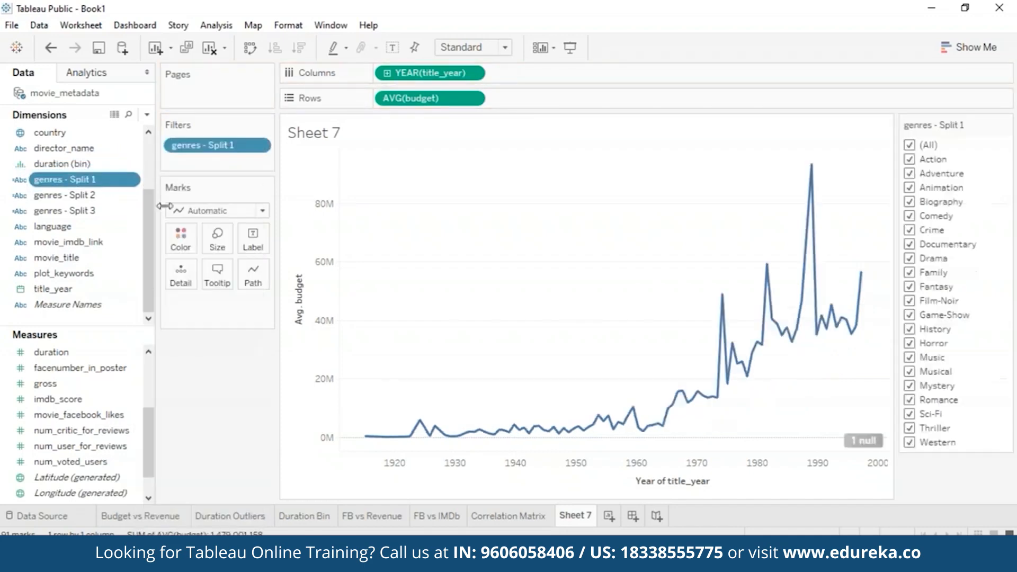
click(910, 145)
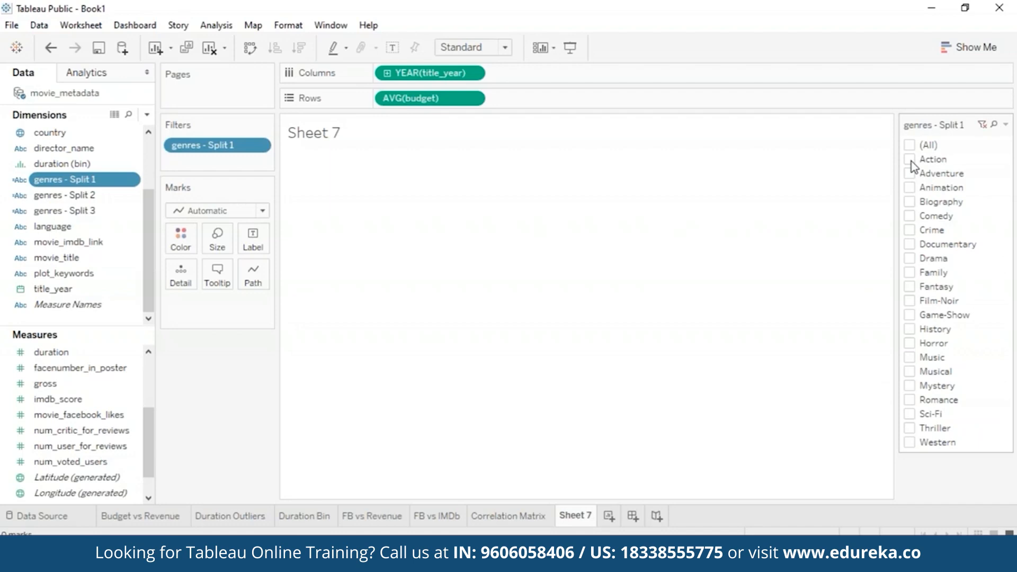
Examine the average budget trend for individual genres, including Action, Animation, Comedy, Crime, Documentary, Film-Noir and Family
click(910, 160)
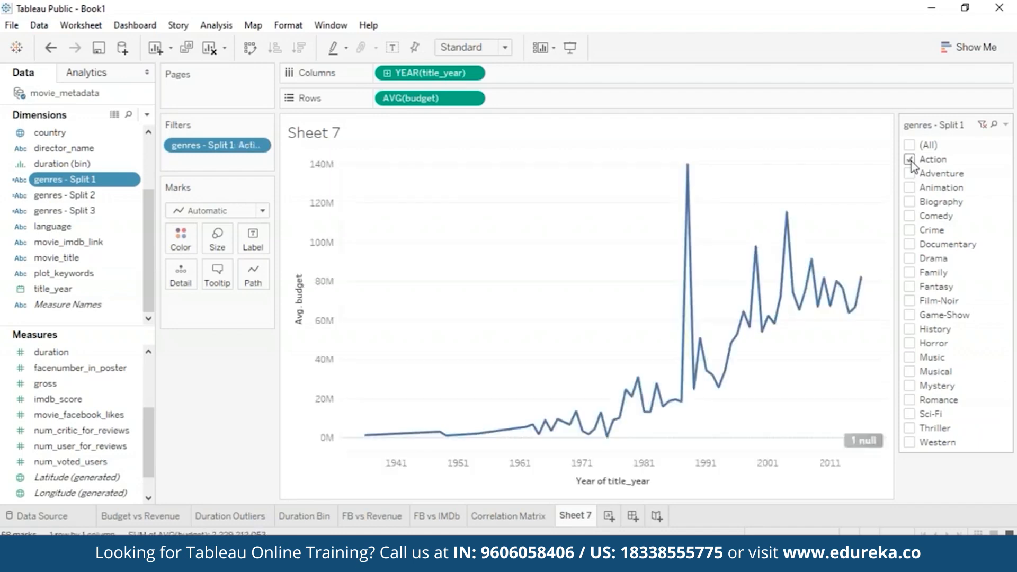
click(911, 160)
click(910, 188)
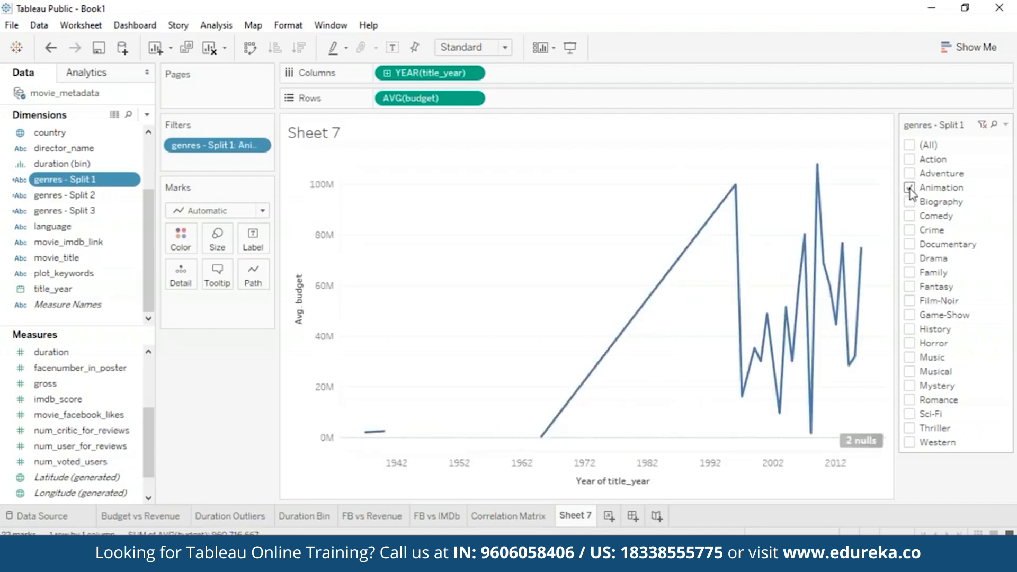
click(909, 189)
click(910, 216)
click(910, 216)
click(909, 230)
click(910, 230)
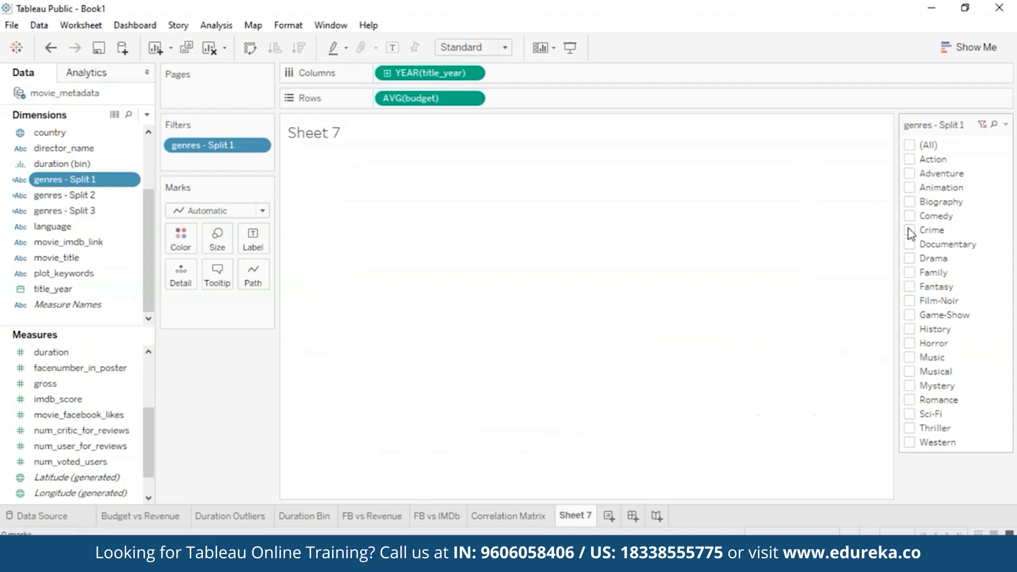
click(909, 245)
click(909, 245)
click(909, 300)
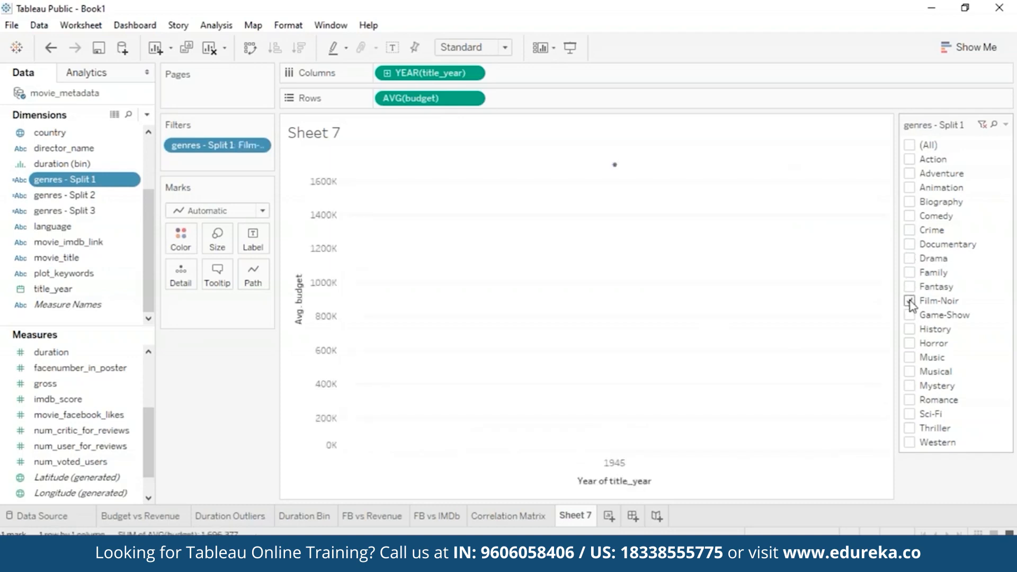
click(910, 272)
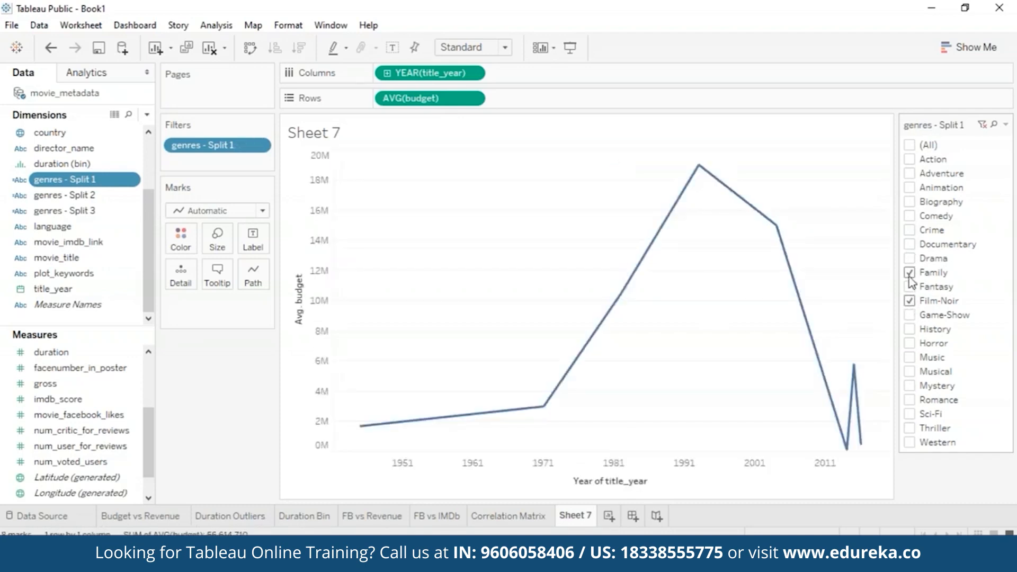
click(909, 300)
click(910, 273)
Filter the average budget chart to the Sci-Fi genre only and rename Sheet 7 as Genre Budget
click(909, 414)
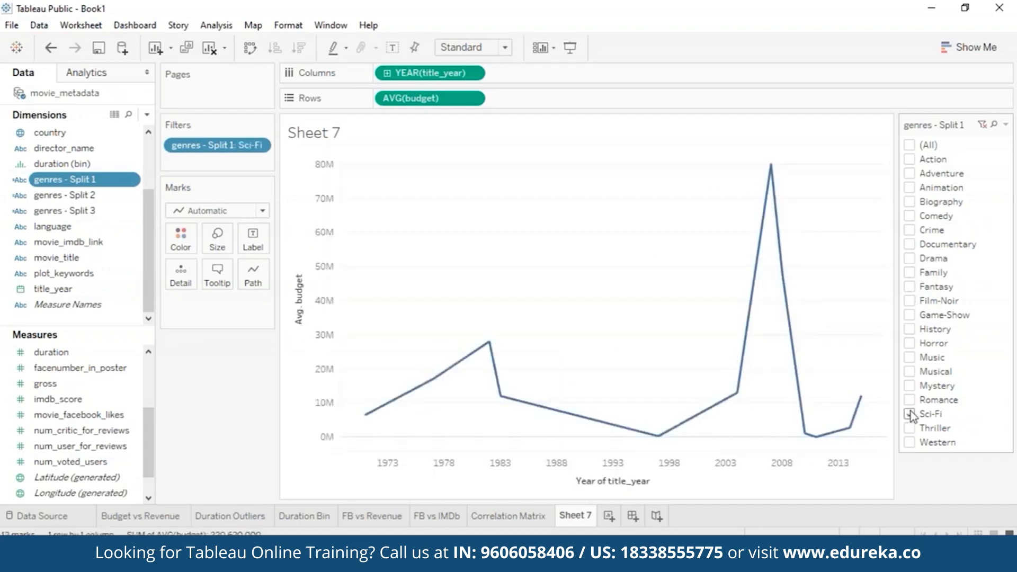
mouse_move(797, 192)
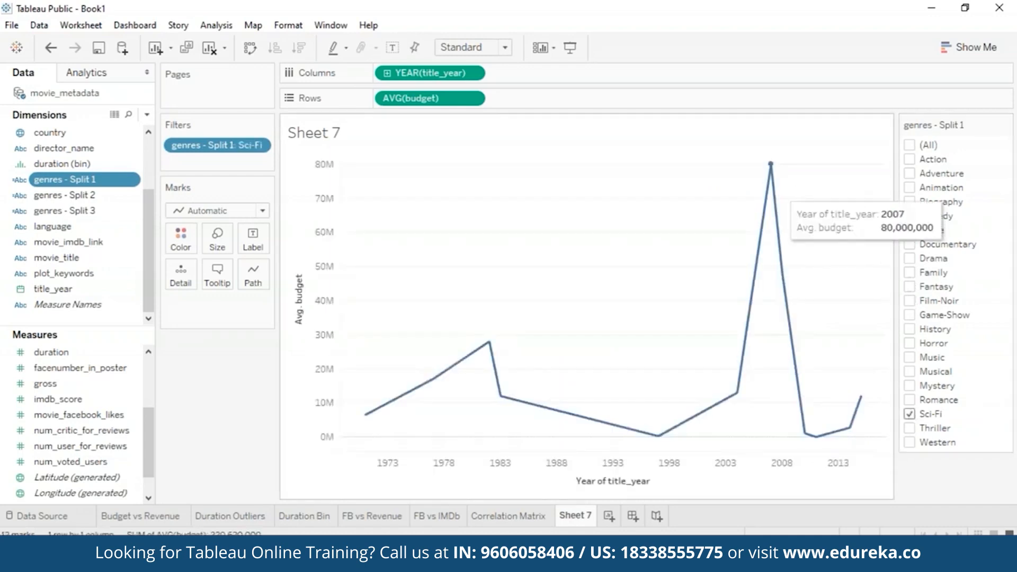
right_click(577, 514)
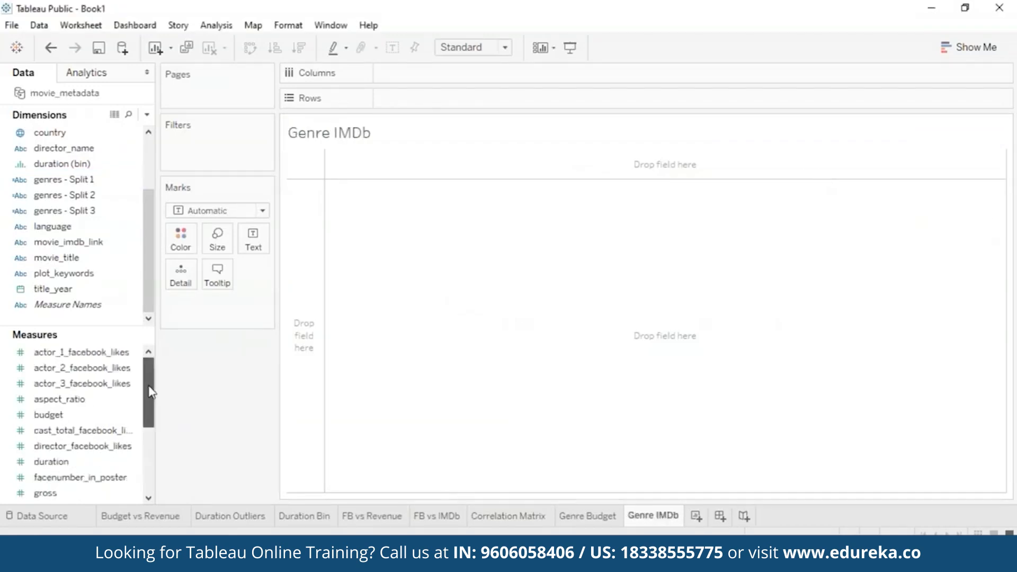
Create bins of size 1 from the imdb_score measure
drag(150, 385, 149, 413)
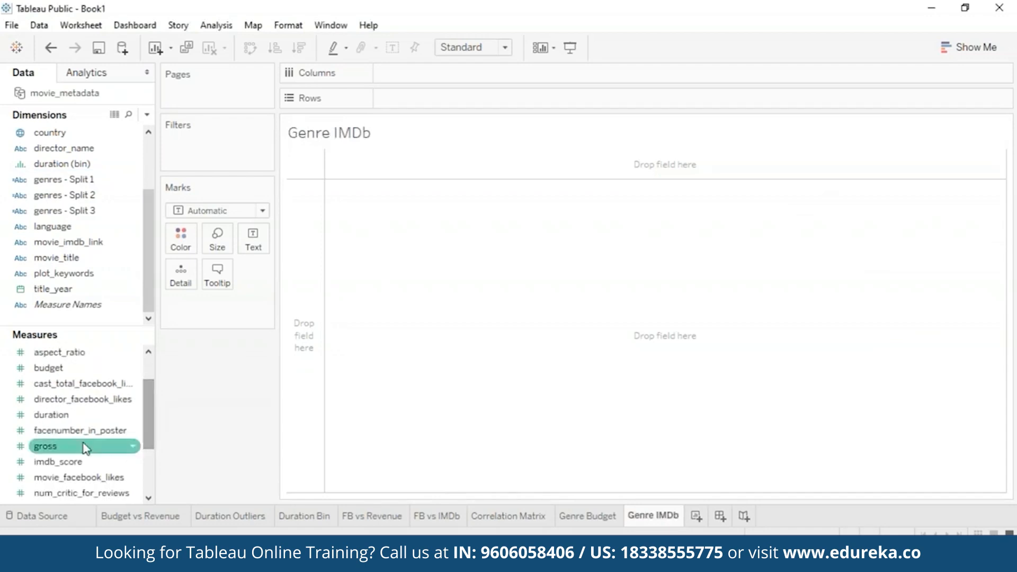
right_click(86, 465)
mouse_move(168, 289)
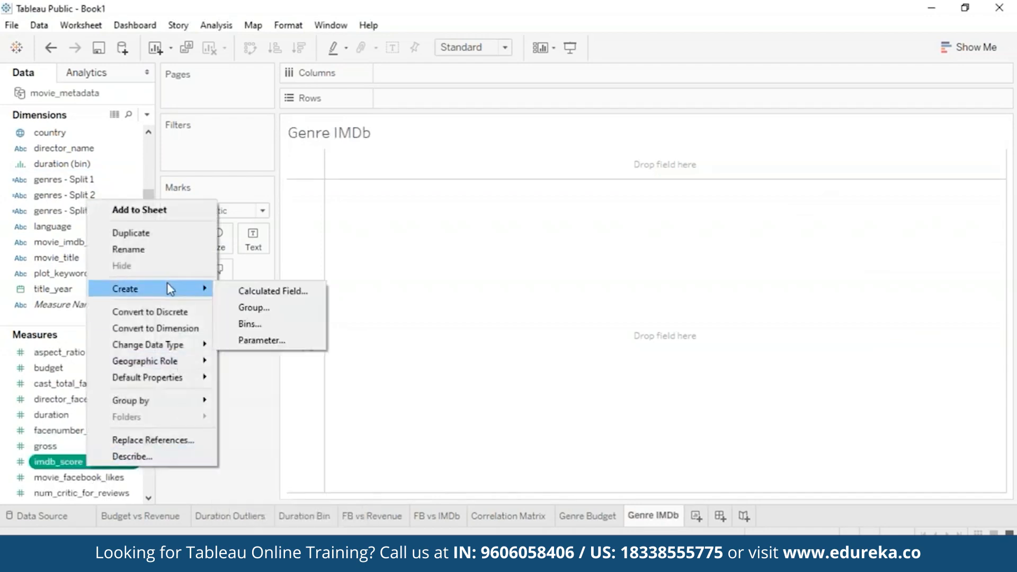
click(267, 325)
double_click(498, 244)
text(1)
click(556, 332)
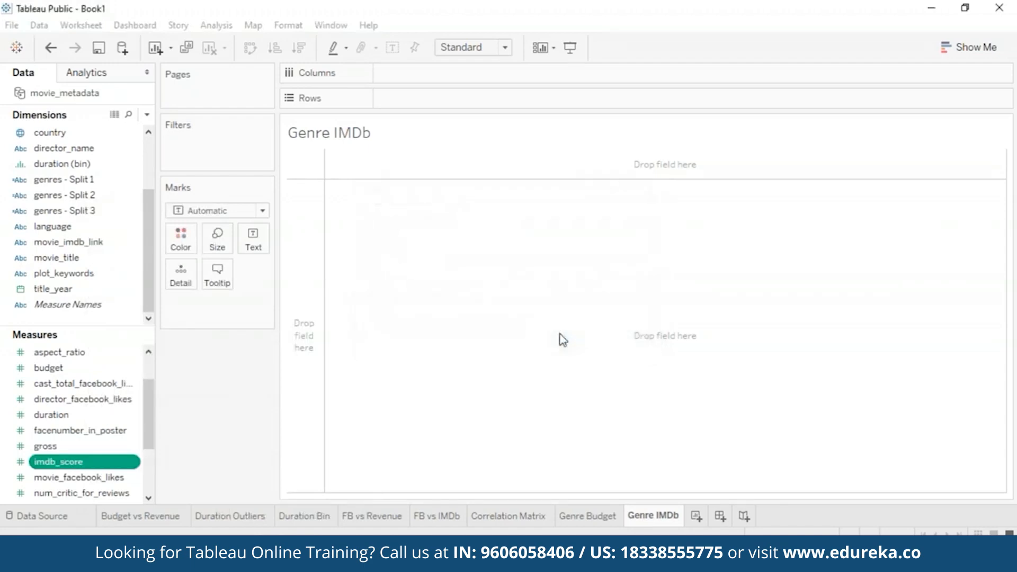
Plot imdb_score in rows against imdb_score (bin) in columns and add genres - Split 1 as a detail
drag(99, 229, 403, 73)
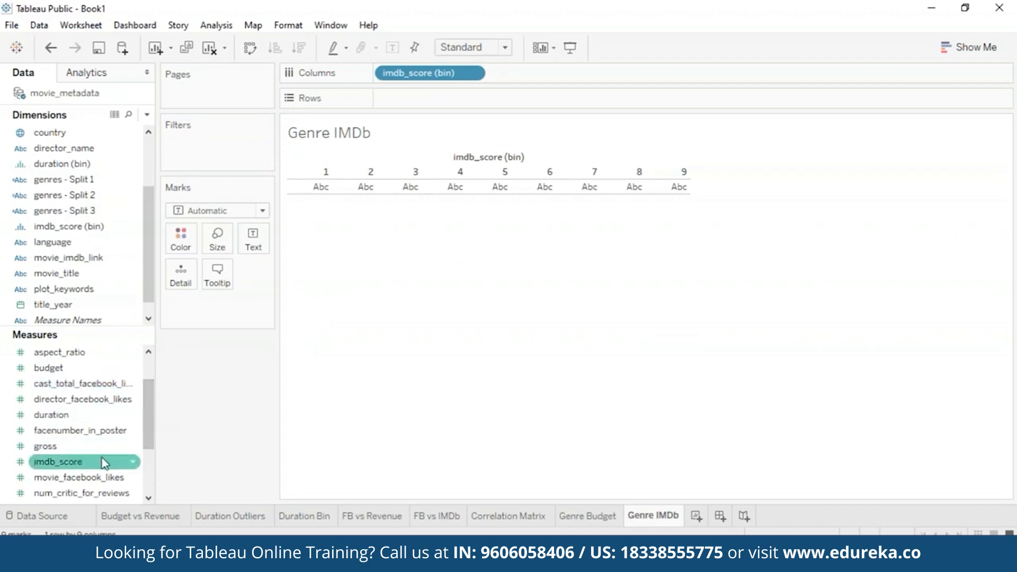
mouse_move(104, 461)
mouse_down()
mouse_move(415, 185)
mouse_move(452, 95)
mouse_up()
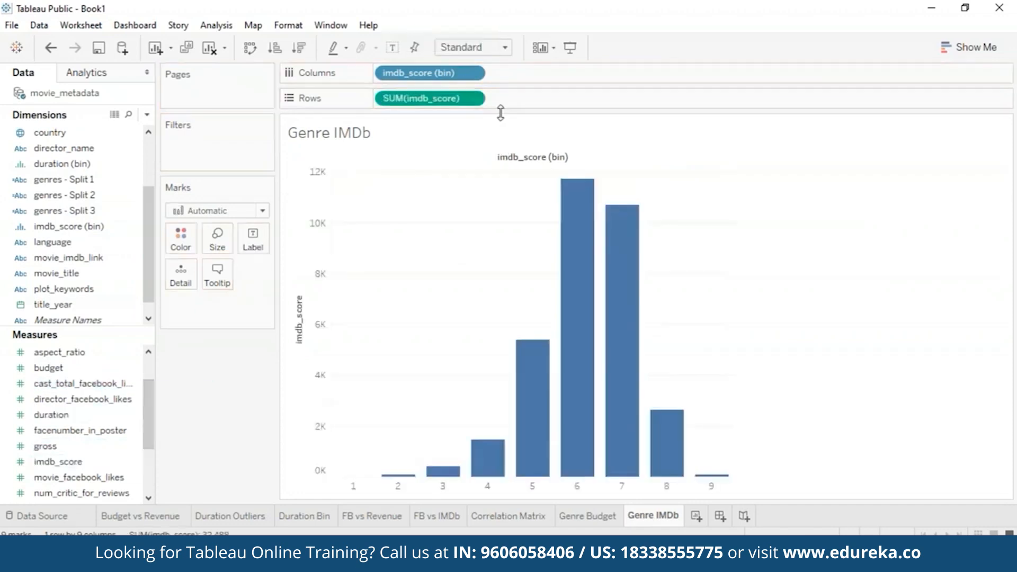
drag(134, 183, 259, 310)
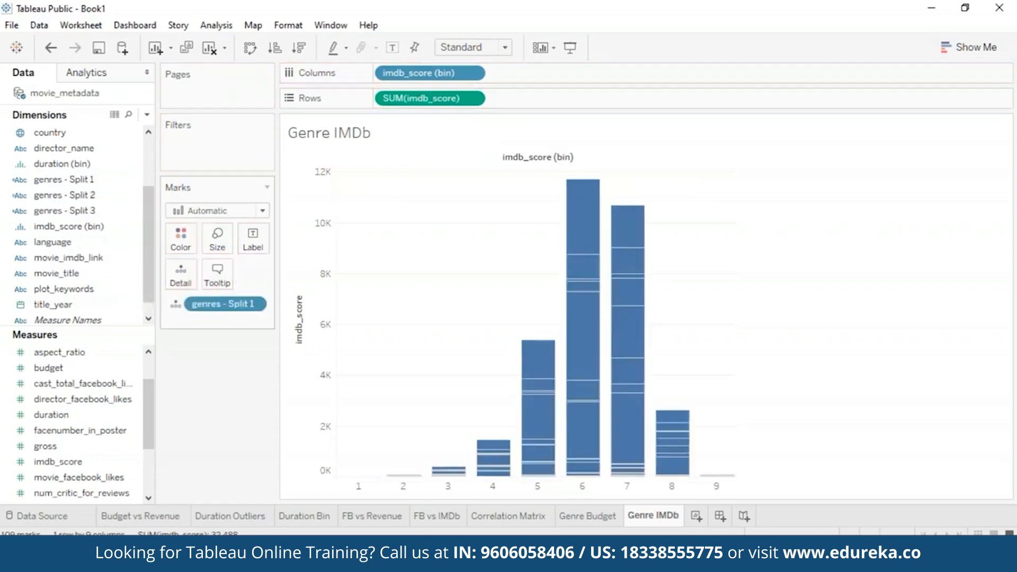
Colour the IMDb score bars by genres - Split 1
click(259, 304)
click(259, 304)
click(179, 241)
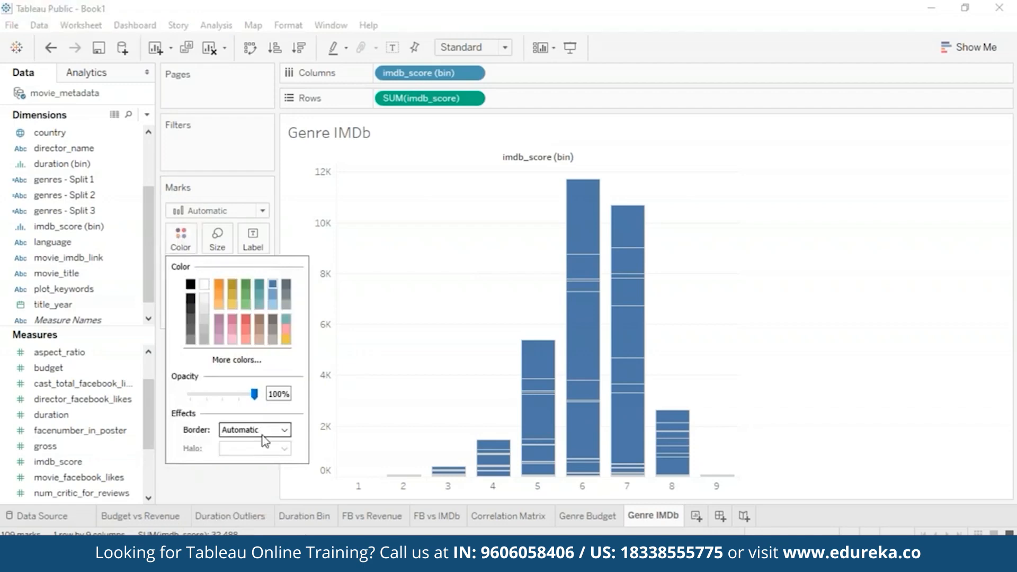
click(282, 430)
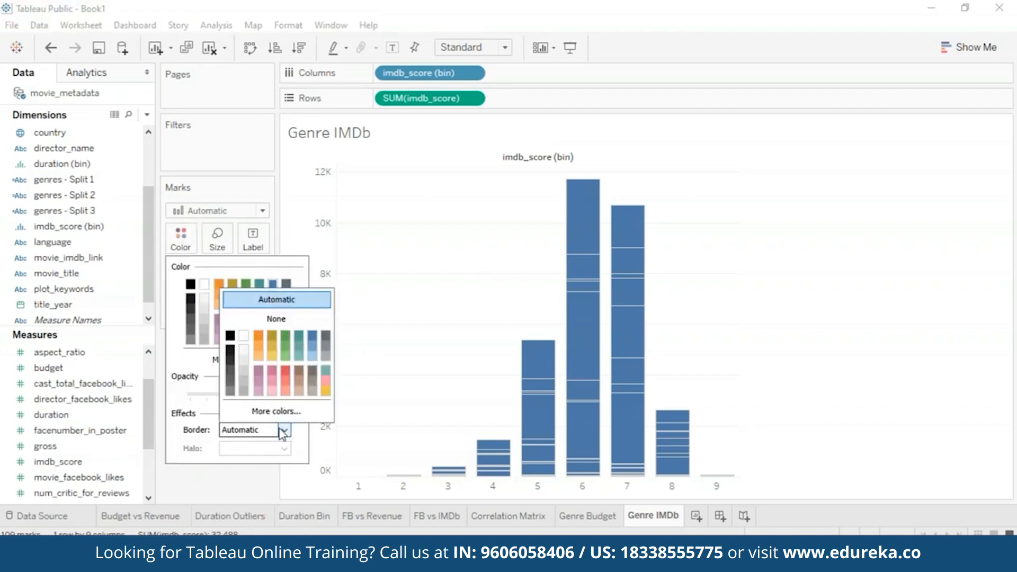
click(383, 345)
drag(93, 188, 180, 239)
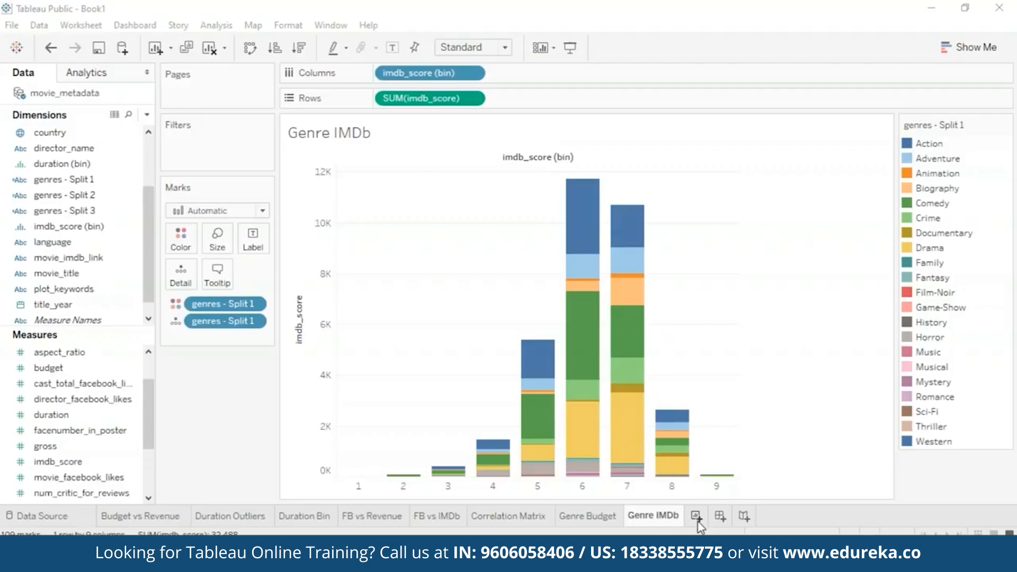
Add a new worksheet and rename it Content Rating Revenue
click(697, 519)
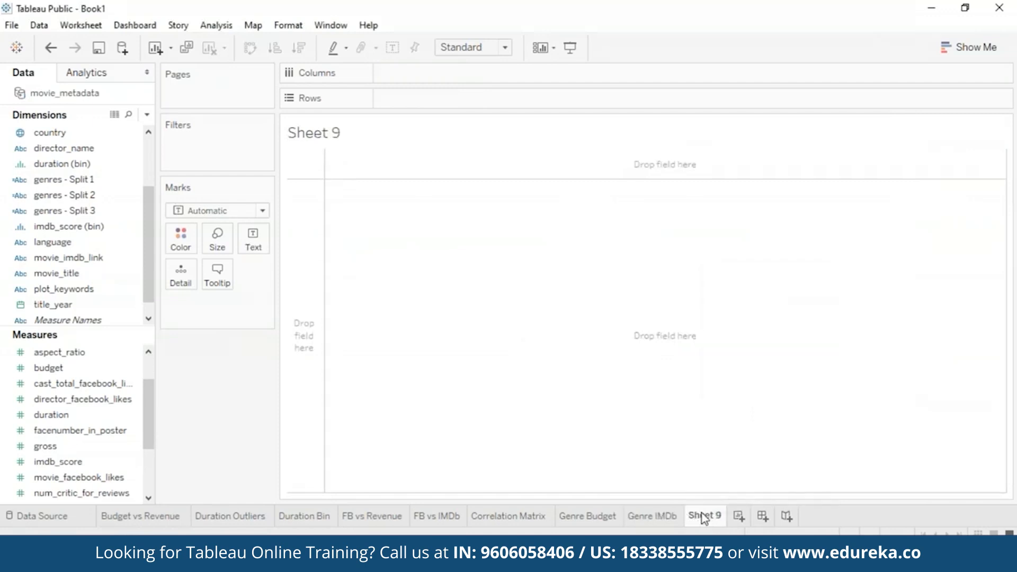
right_click(705, 518)
click(761, 344)
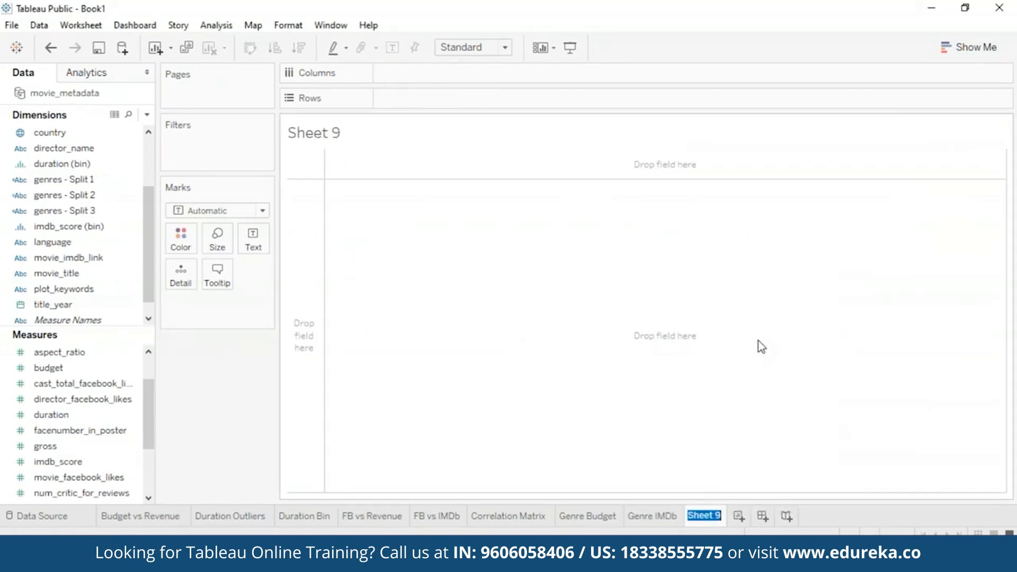
text(Content Rating)
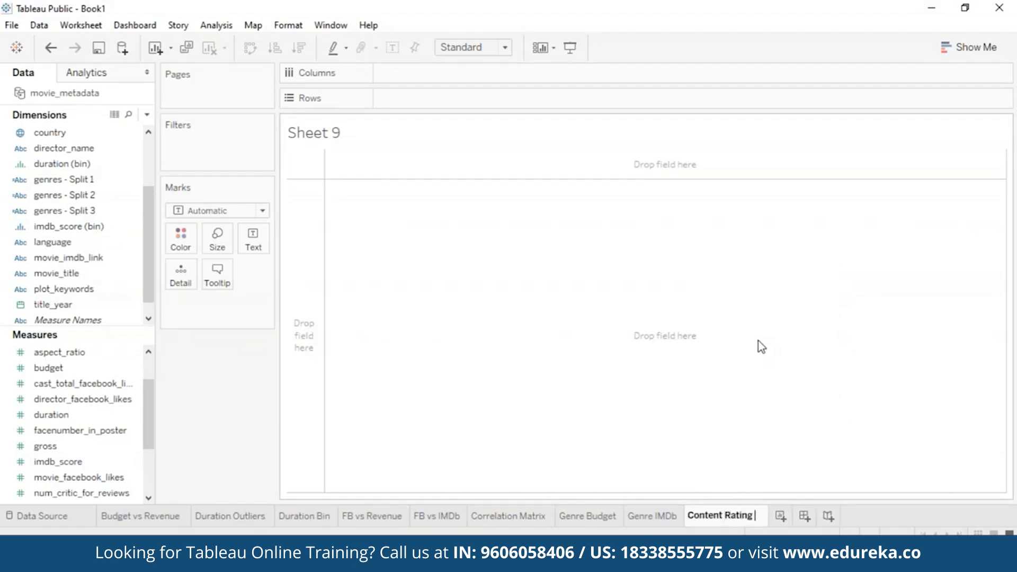
text( Revenue)
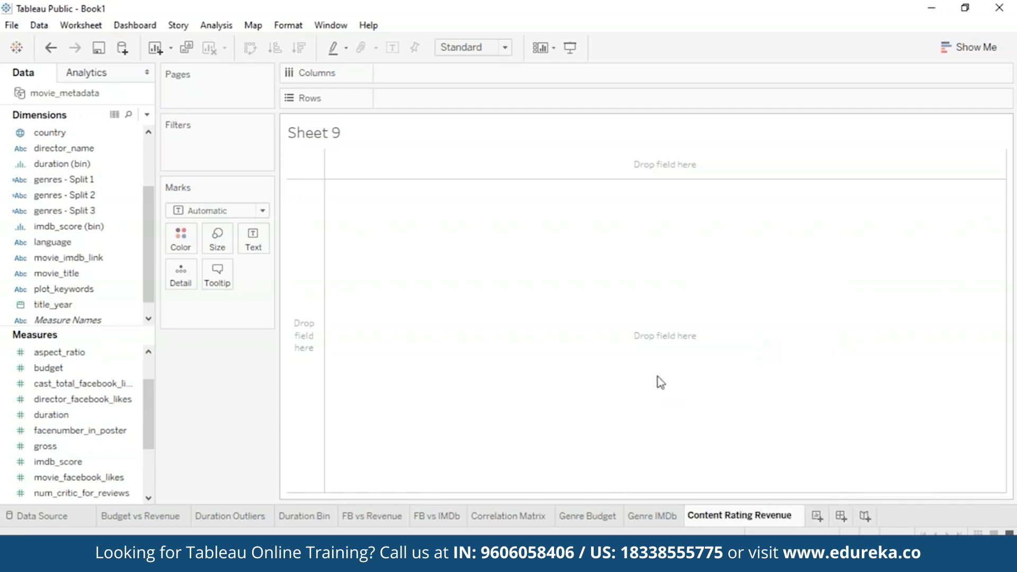
key(Return)
Plot gross in rows against content_rating in columns
scroll(152, 205, up, 3)
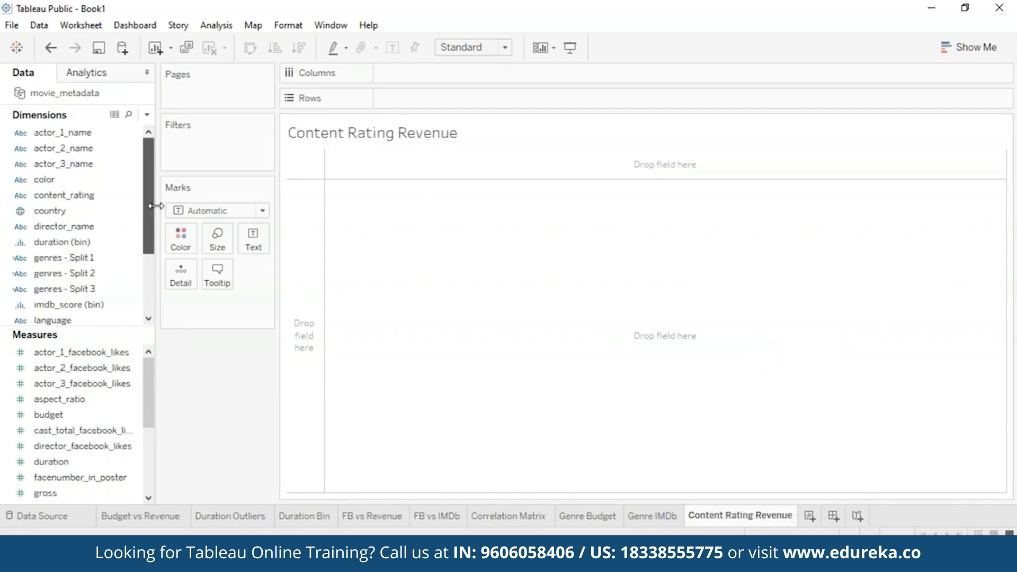
drag(132, 195, 447, 71)
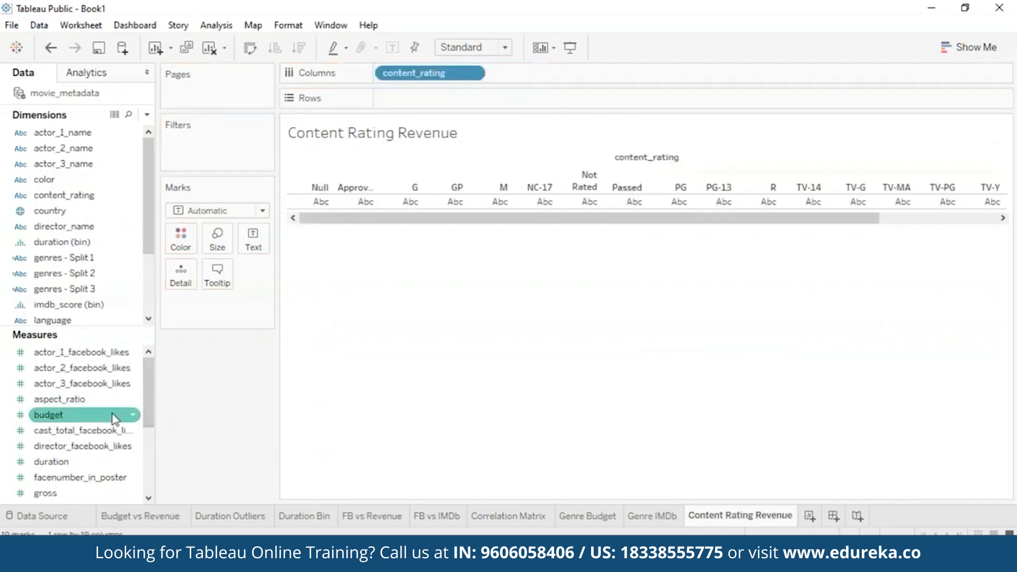
drag(48, 493, 441, 94)
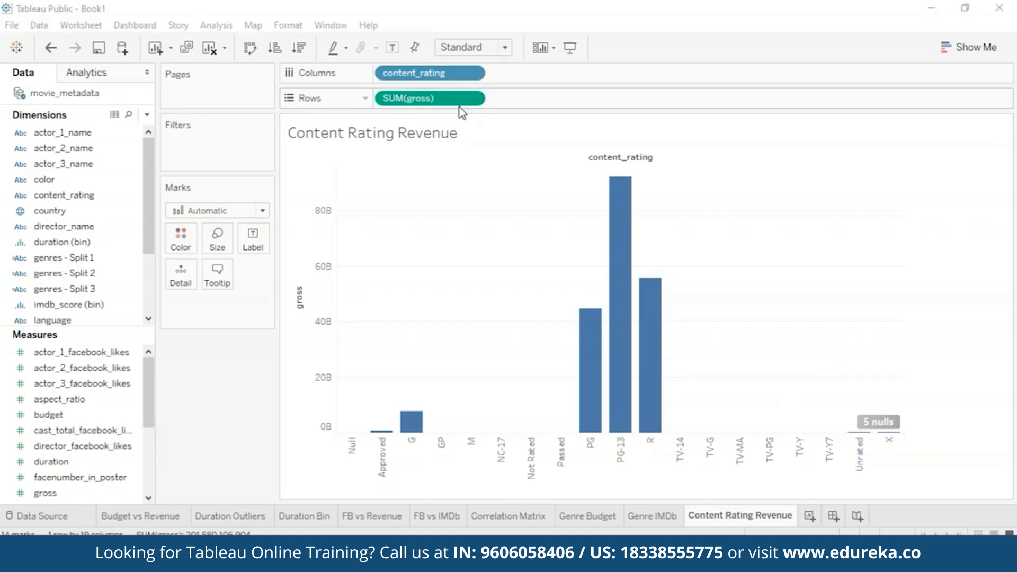
Remove gross from rows and content_rating from columns
click(472, 99)
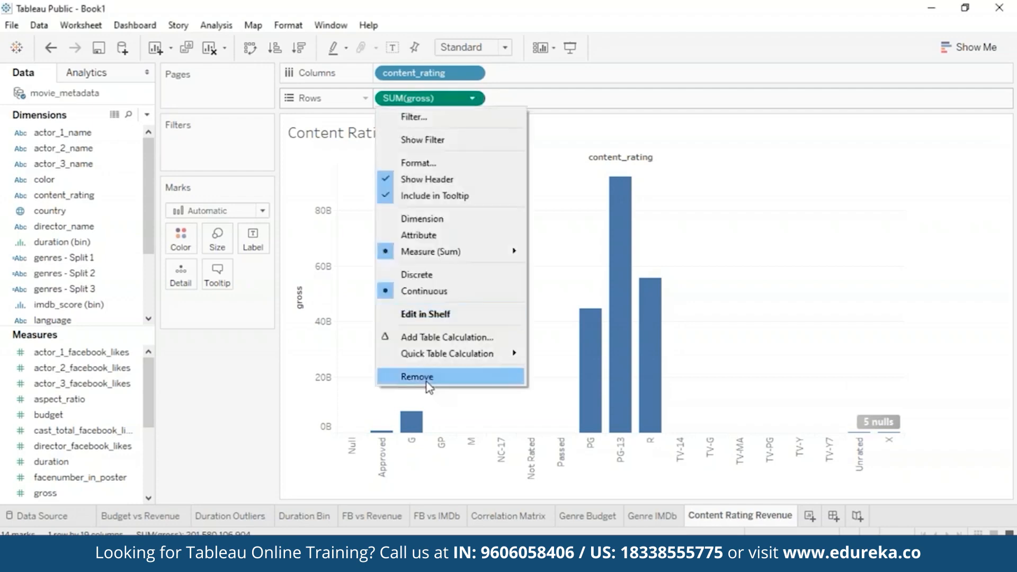
click(428, 386)
click(472, 73)
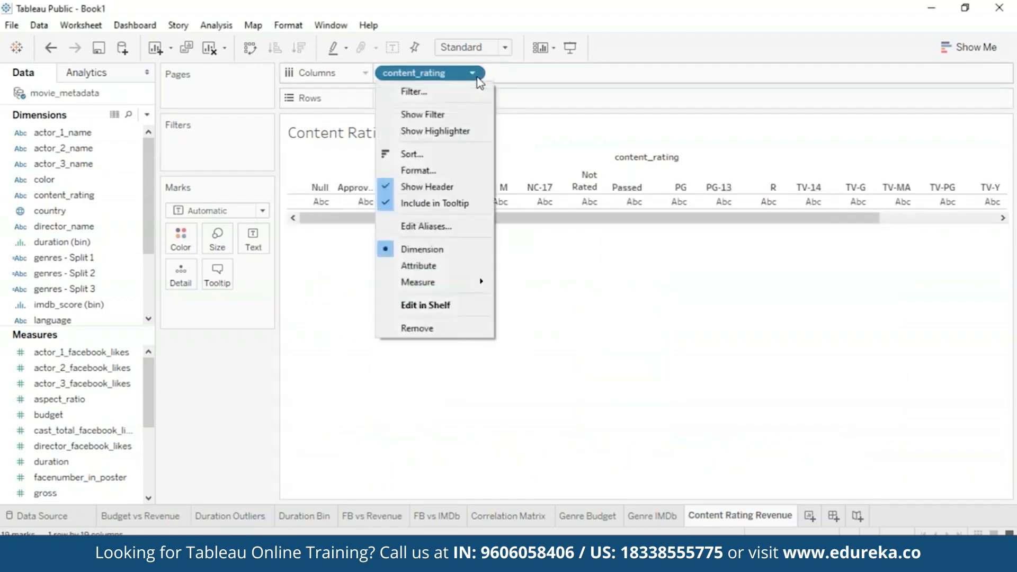
click(432, 332)
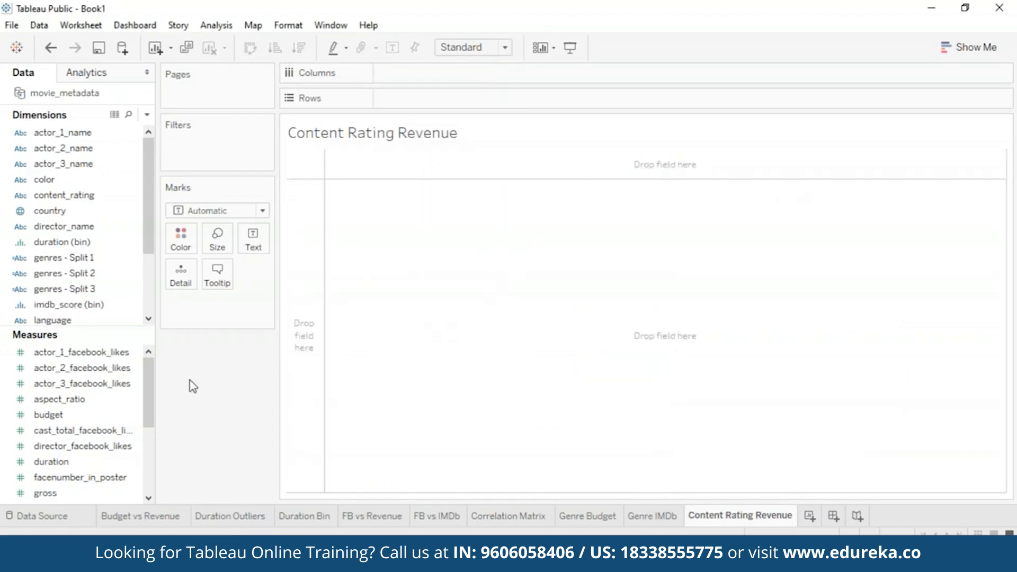
Plot gross in rows against title_year in columns and colour the lines by content_rating
scroll(159, 395, down, 1)
drag(67, 461, 341, 195)
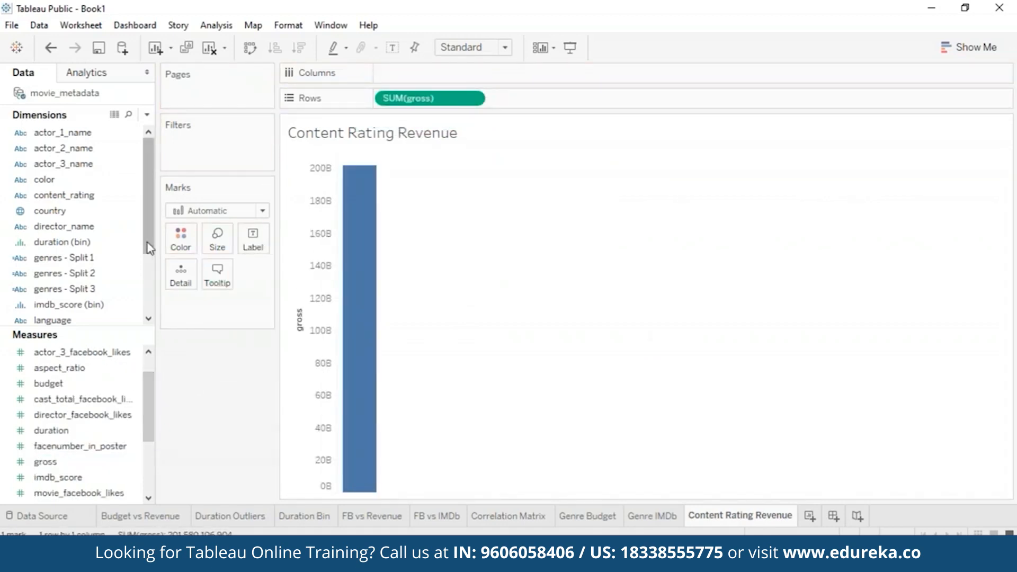
drag(147, 243, 152, 306)
drag(53, 288, 427, 77)
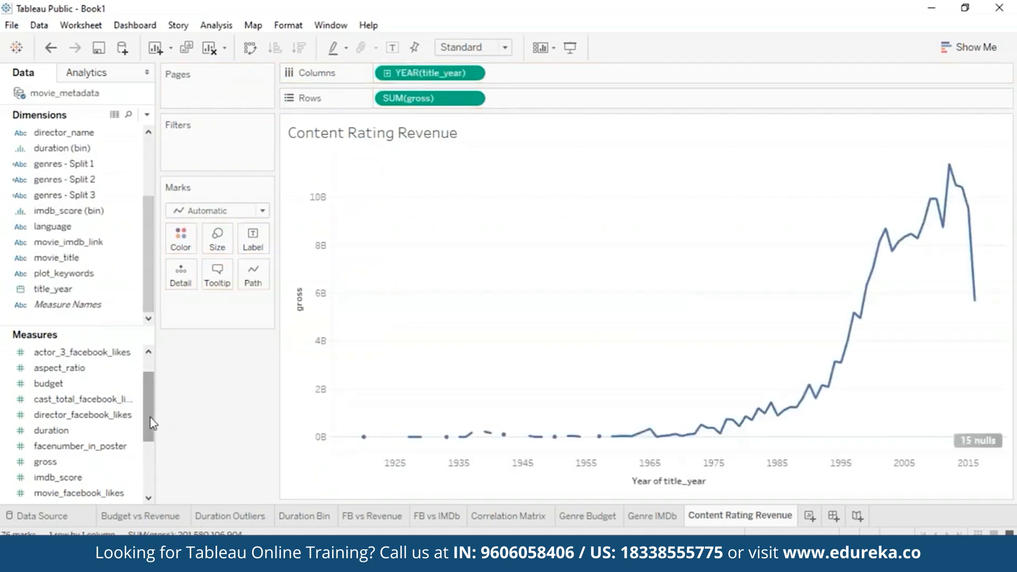
drag(155, 402, 150, 227)
drag(64, 195, 180, 239)
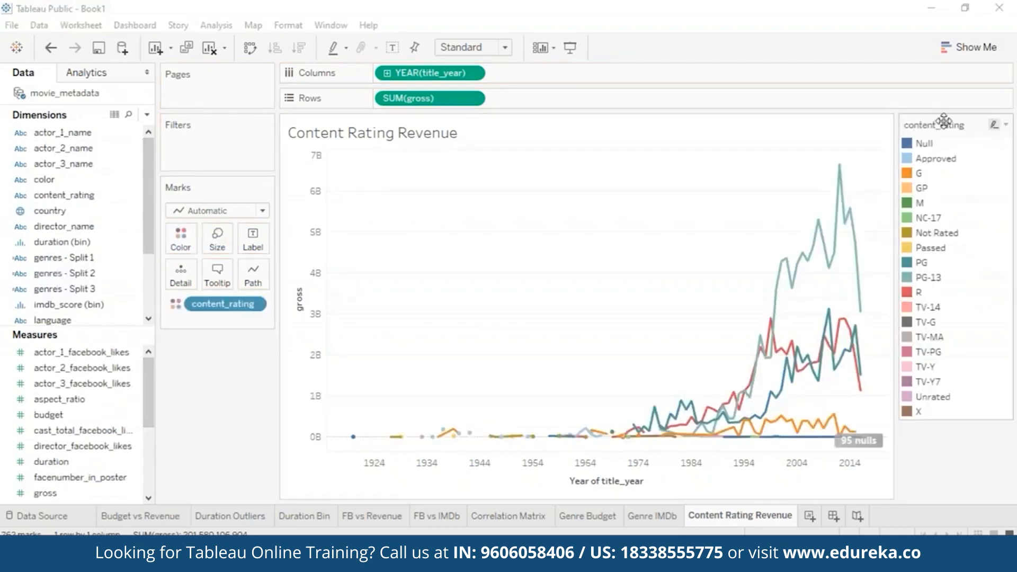
Convert the yearly gross chart to stacked bars and swap its rows and columns
click(970, 47)
click(939, 158)
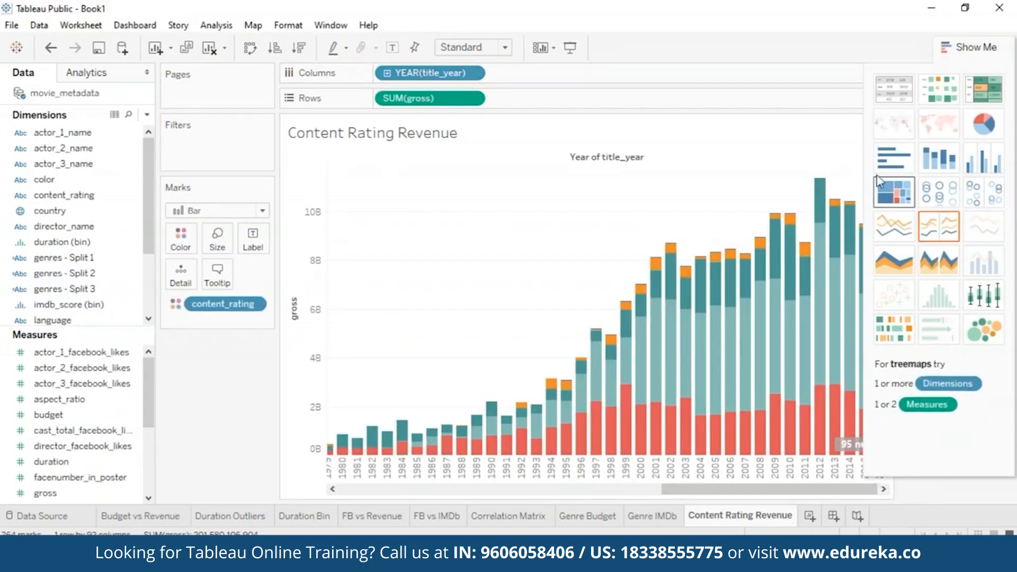
click(250, 48)
click(969, 46)
drag(884, 220, 923, 406)
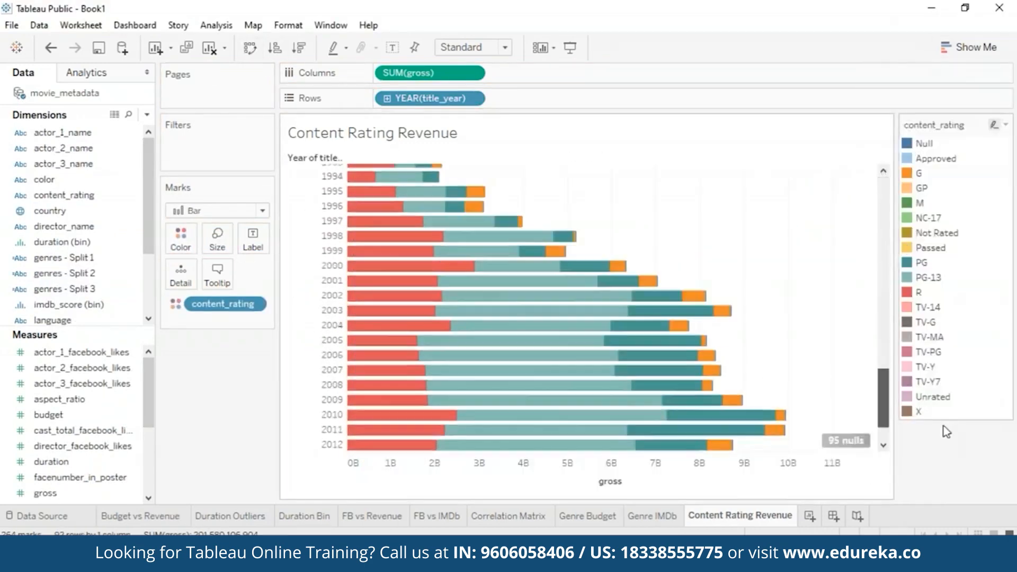
Fit the stacked bar chart to Entire View and examine the revenue of PG-13 movies by highlighting that rating
click(473, 47)
click(464, 96)
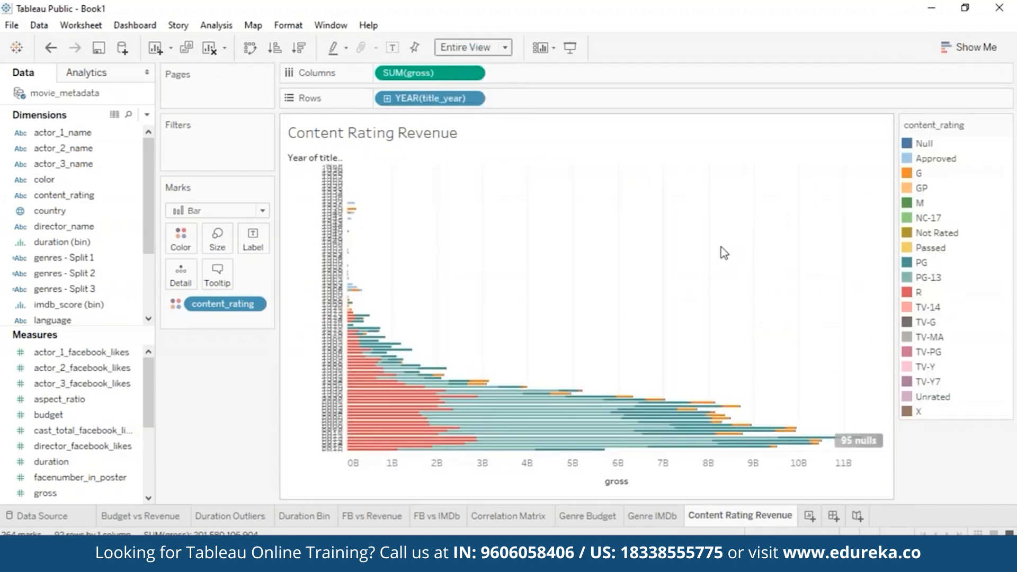
click(928, 277)
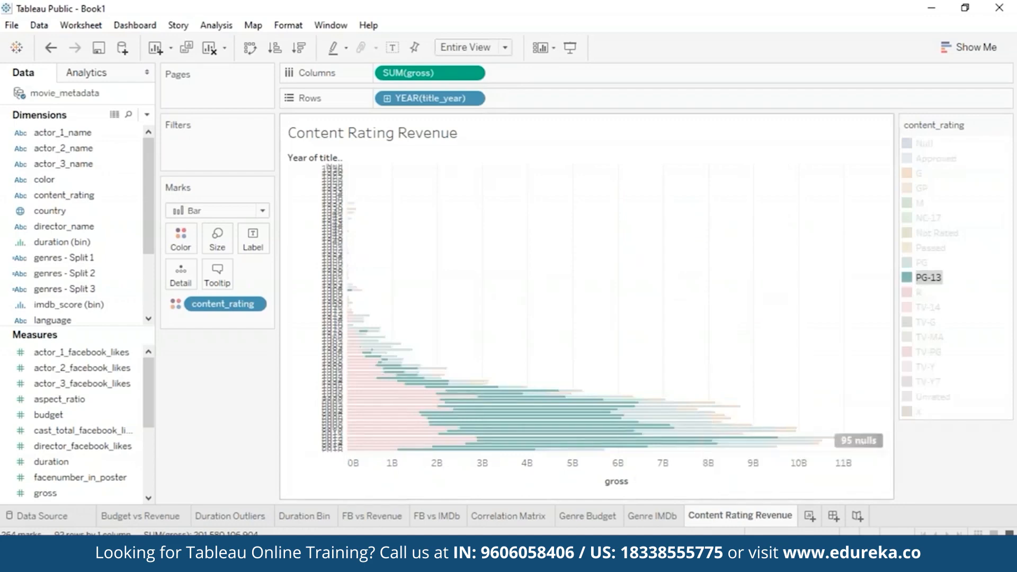
click(805, 276)
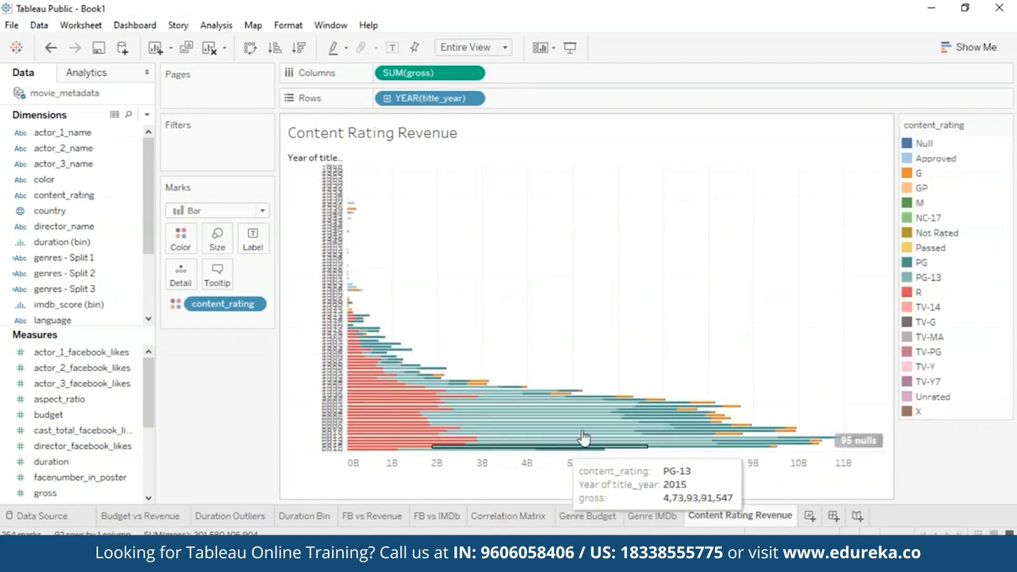
click(909, 178)
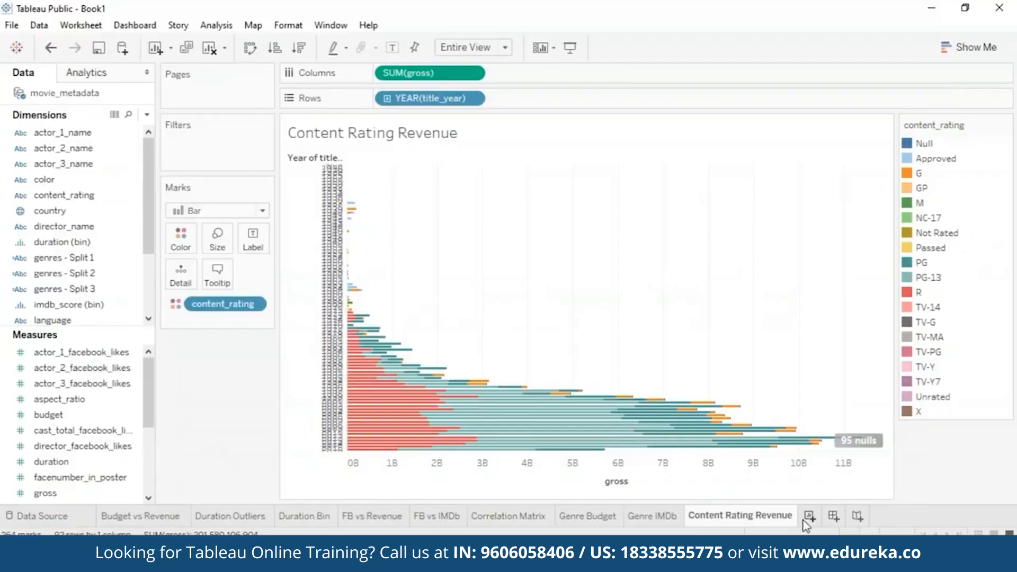
Add a new worksheet and rename it FB vs IMDb
click(808, 520)
right_click(803, 269)
key(Escape)
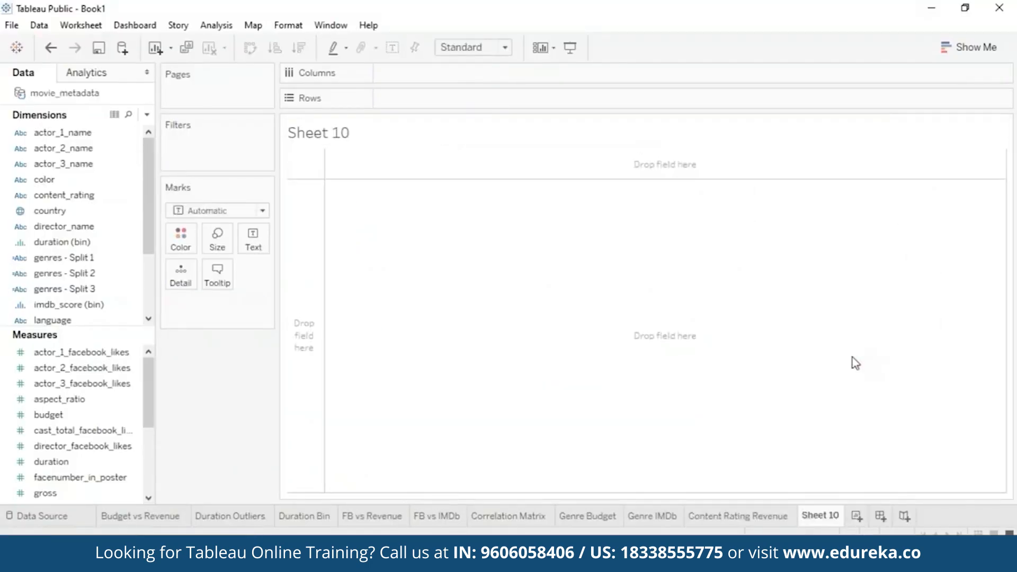
text(facebook ra)
text(ting vs IMDb)
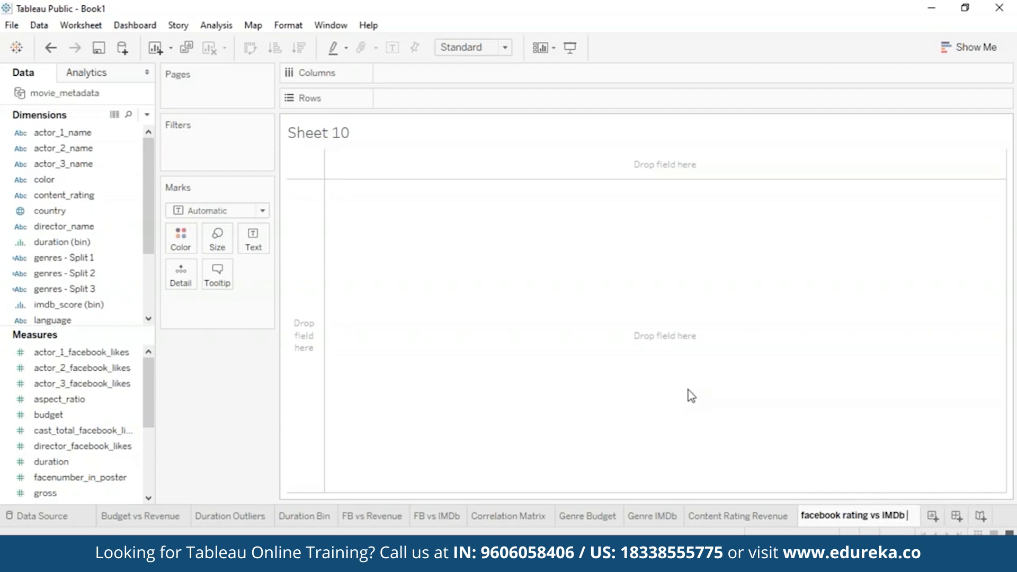
drag(870, 516, 801, 516)
text(FB)
key(Return)
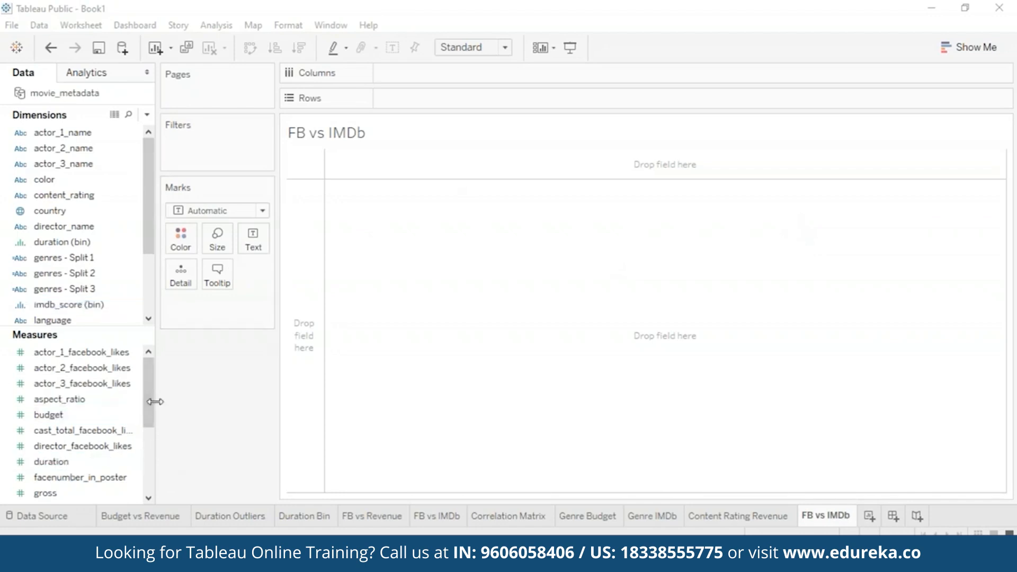
Plot movie_facebook_likes in rows against imdb_score in columns, with measure aggregation turned off
scroll(79, 309, down, 2)
scroll(62, 462, down, 1)
drag(61, 463, 420, 75)
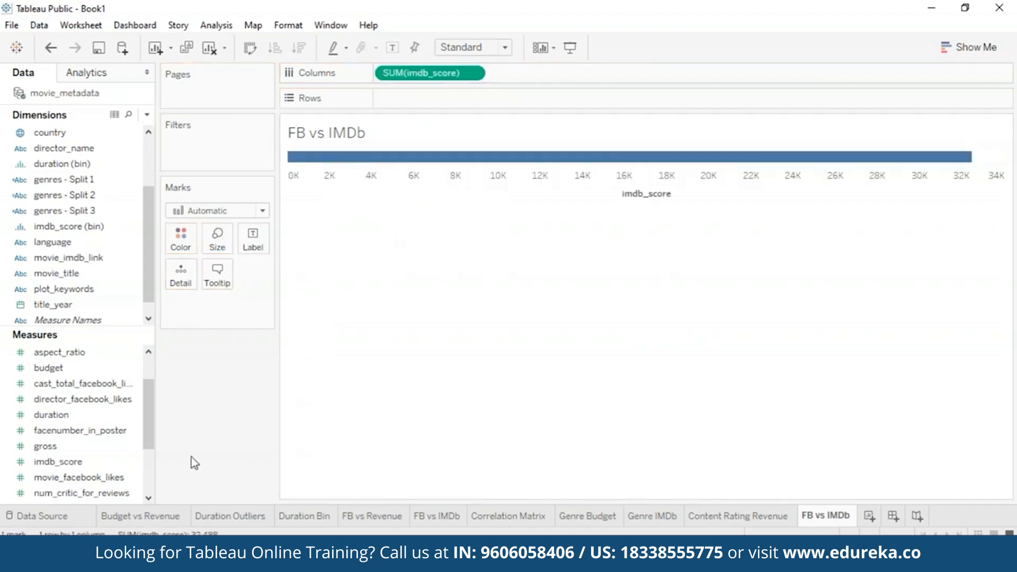
click(113, 478)
drag(113, 478, 466, 101)
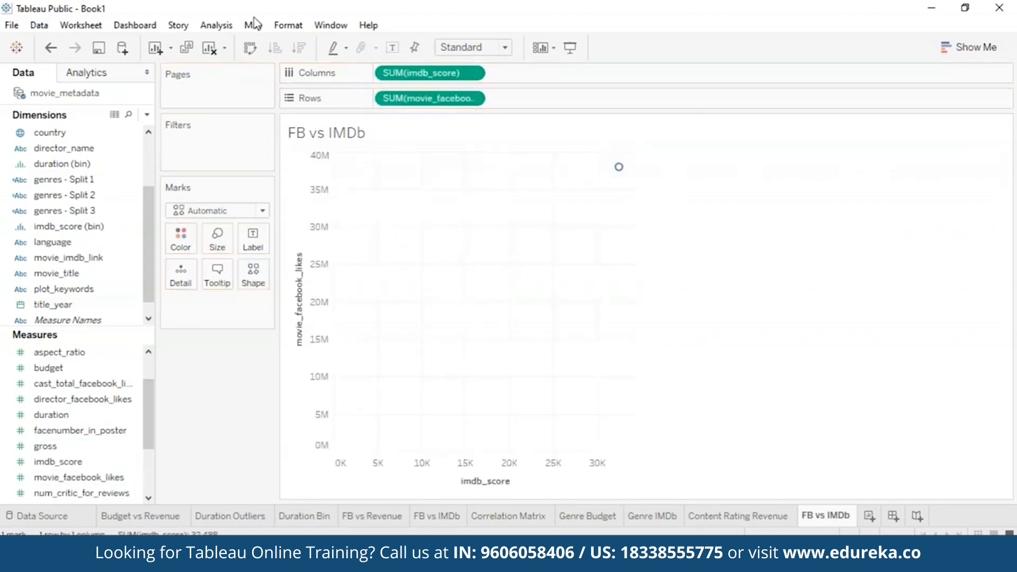
click(217, 26)
click(204, 64)
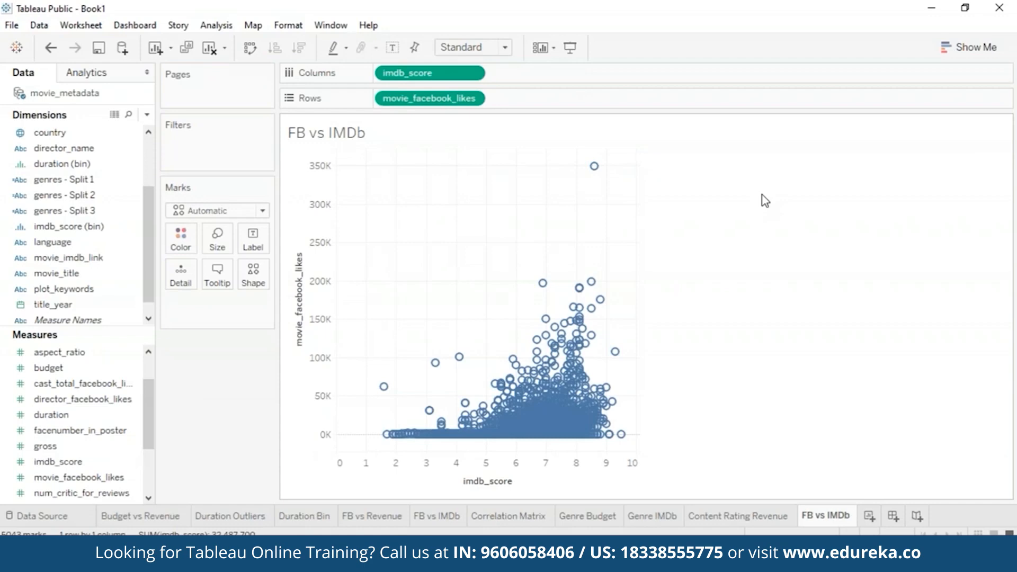
Add a linear trend line to the FB vs IMDb scatter plot and examine its equation and fit statistics
click(116, 71)
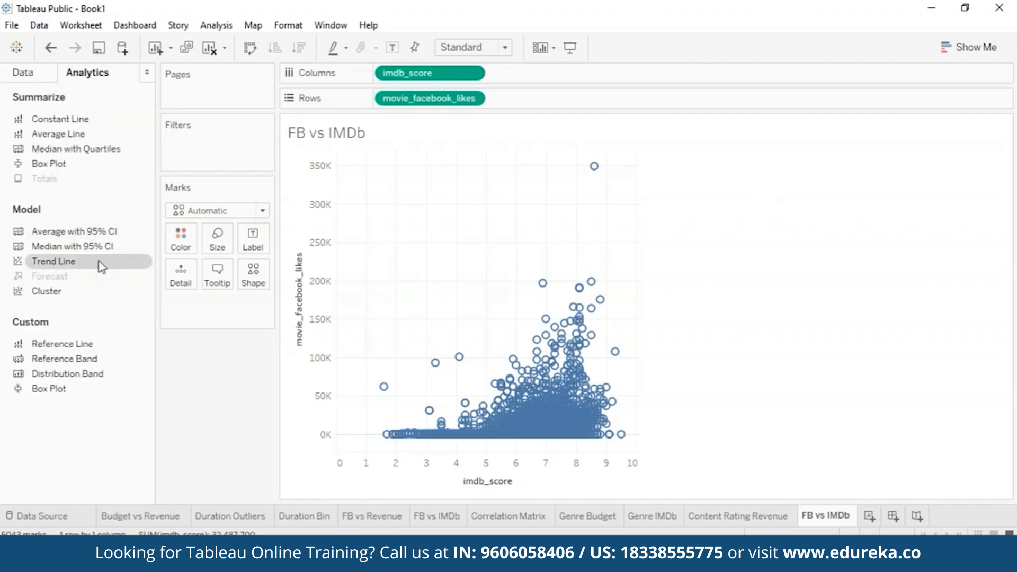
drag(82, 265, 412, 199)
mouse_move(639, 422)
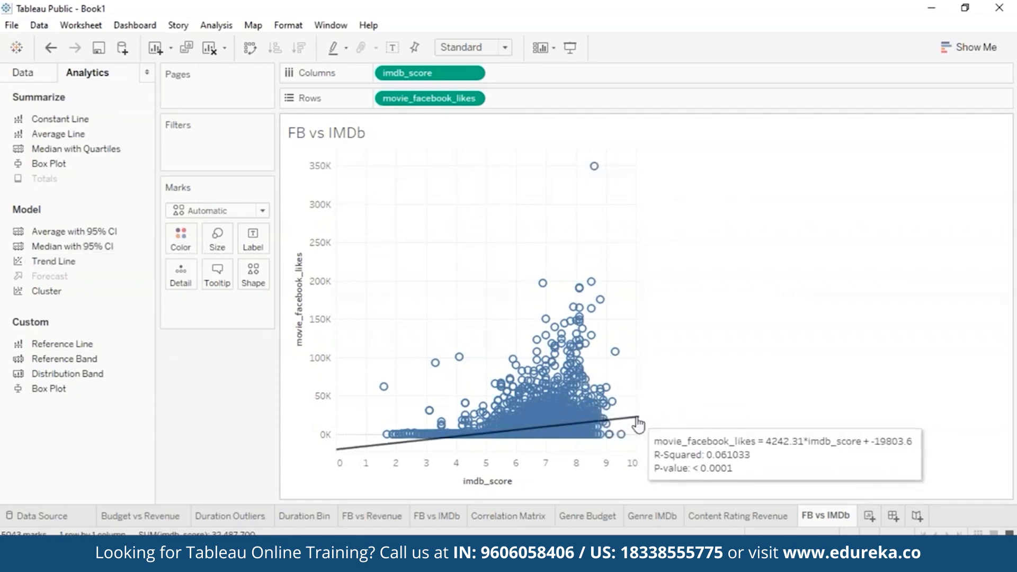
Duplicate the FB vs IMDb worksheet and swap the copy's rows and columns
right_click(830, 512)
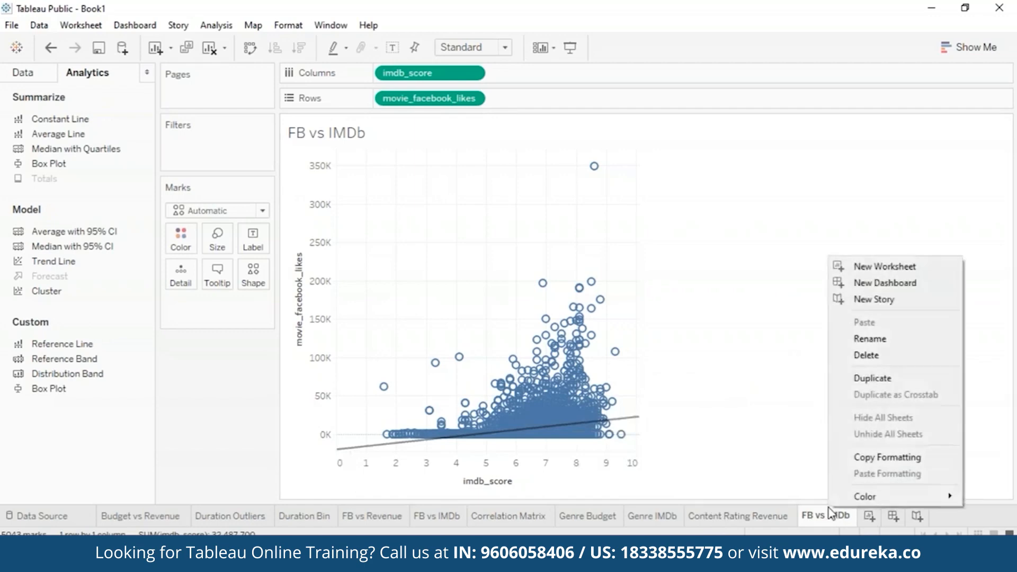
click(885, 378)
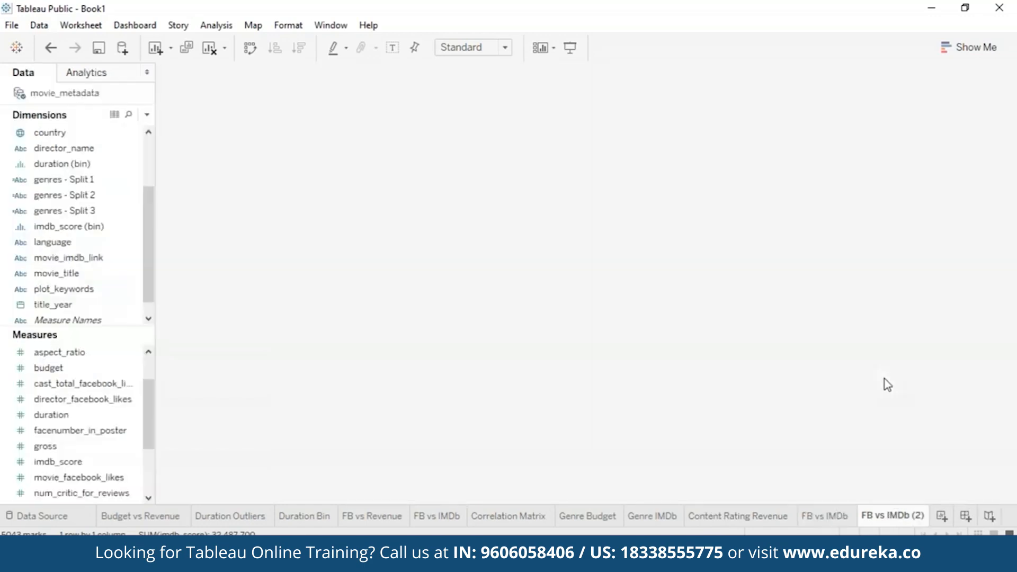
click(256, 49)
mouse_move(521, 171)
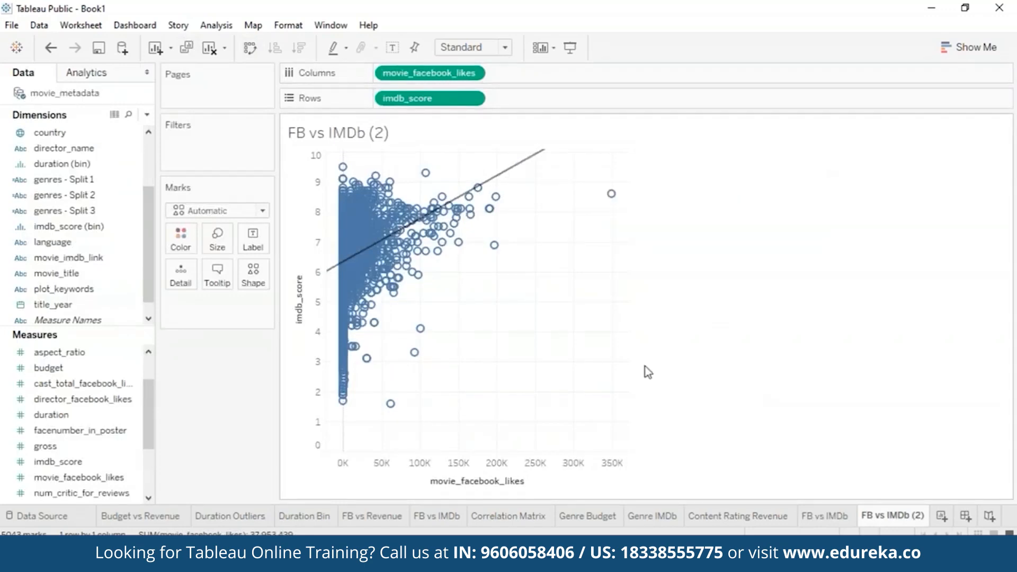
Review the finished worksheets in order, from Budget vs Revenue through Correlation Matrix and Genre IMDb to FB vs IMDb (2)
mouse_move(146, 519)
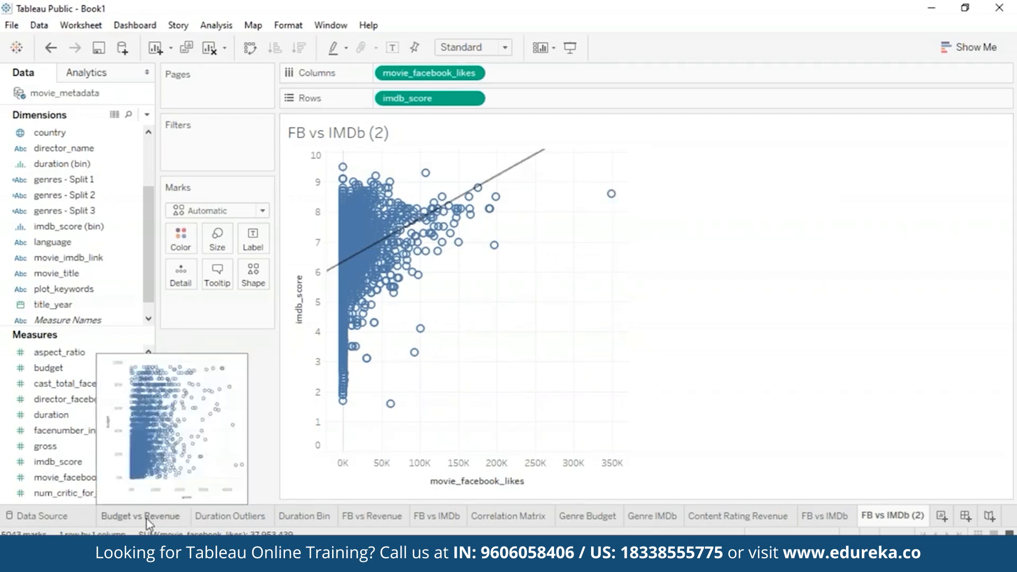
click(147, 519)
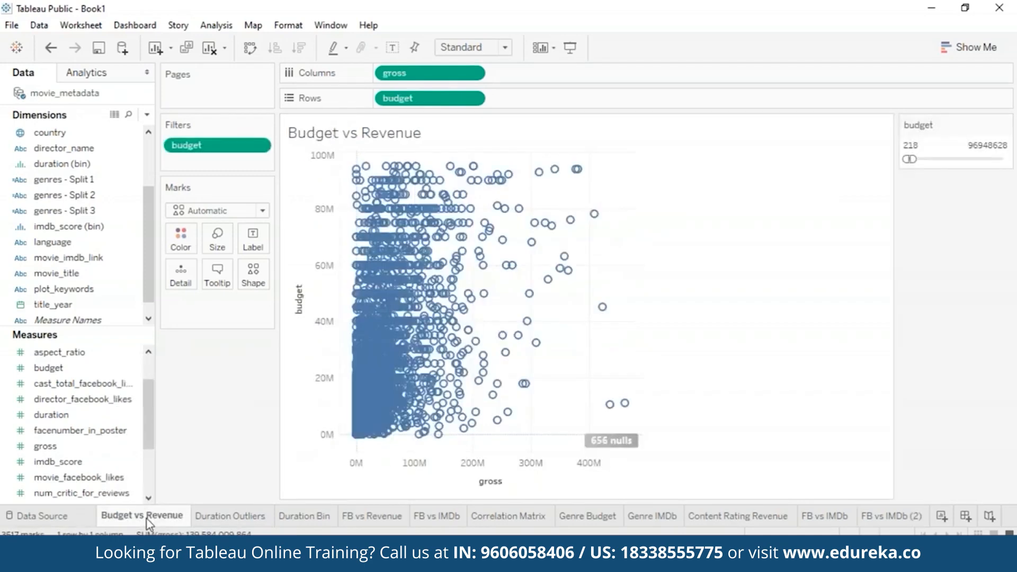
click(234, 518)
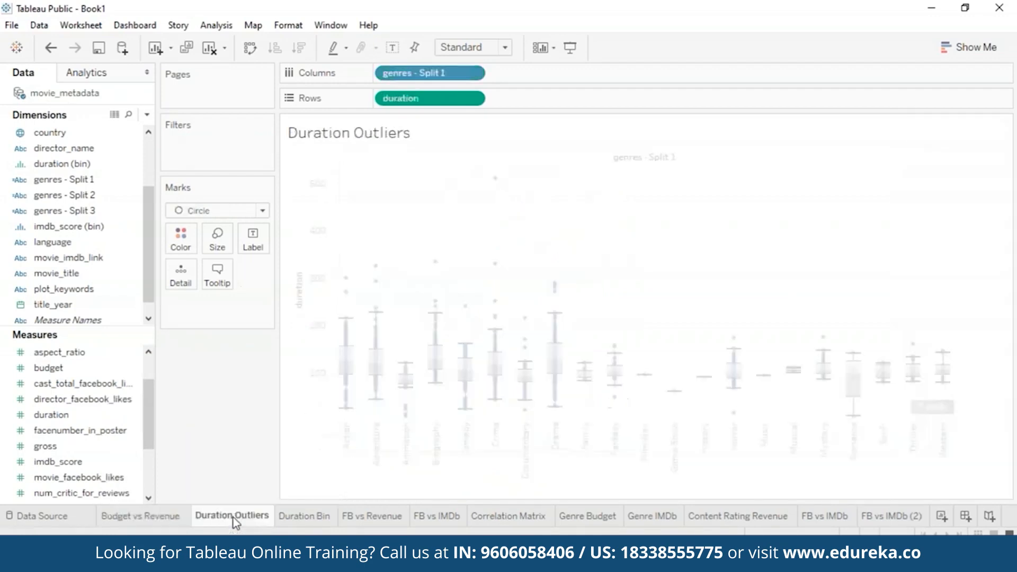
click(291, 516)
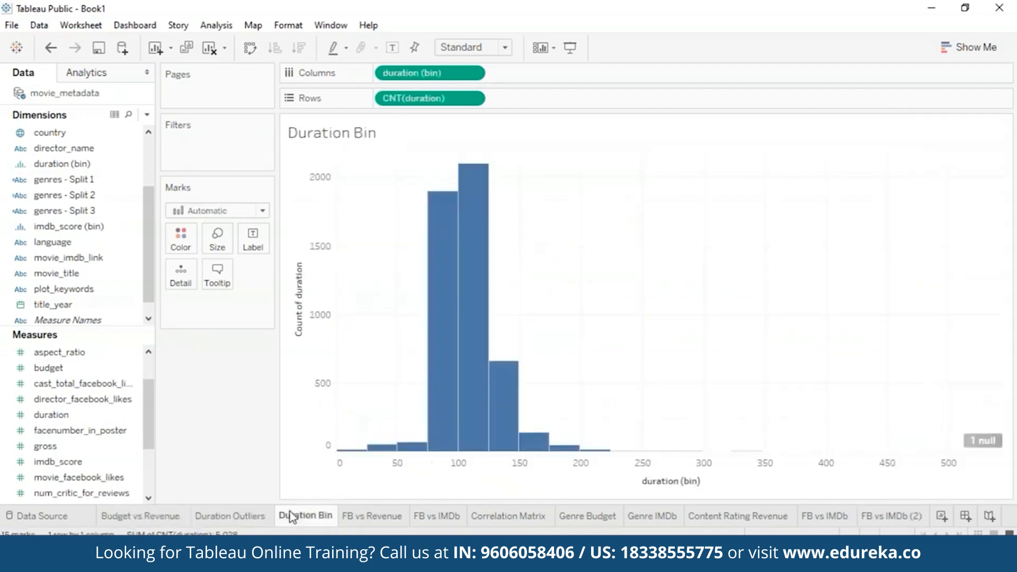
click(363, 518)
click(438, 517)
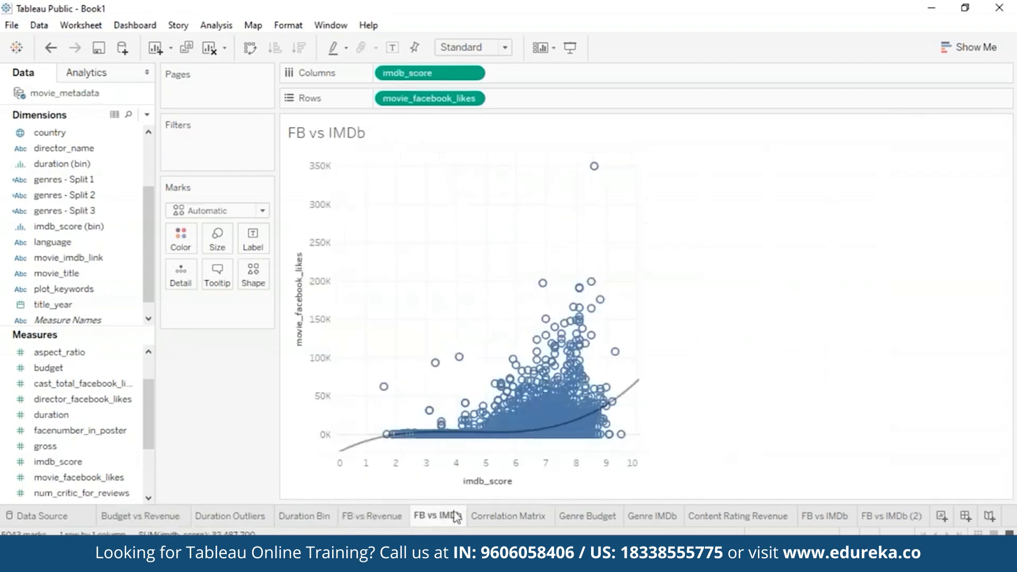
click(510, 515)
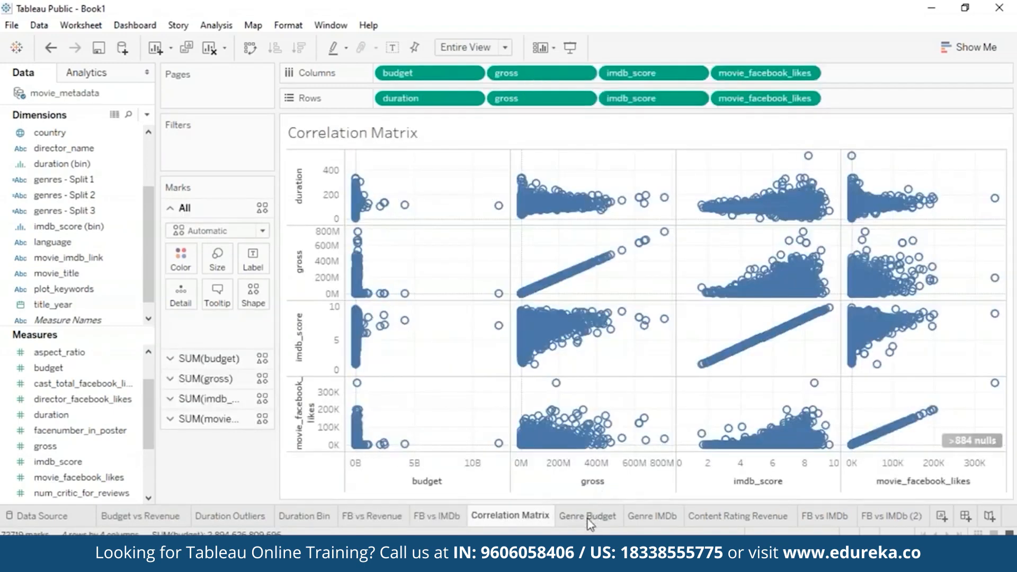
click(587, 517)
click(653, 516)
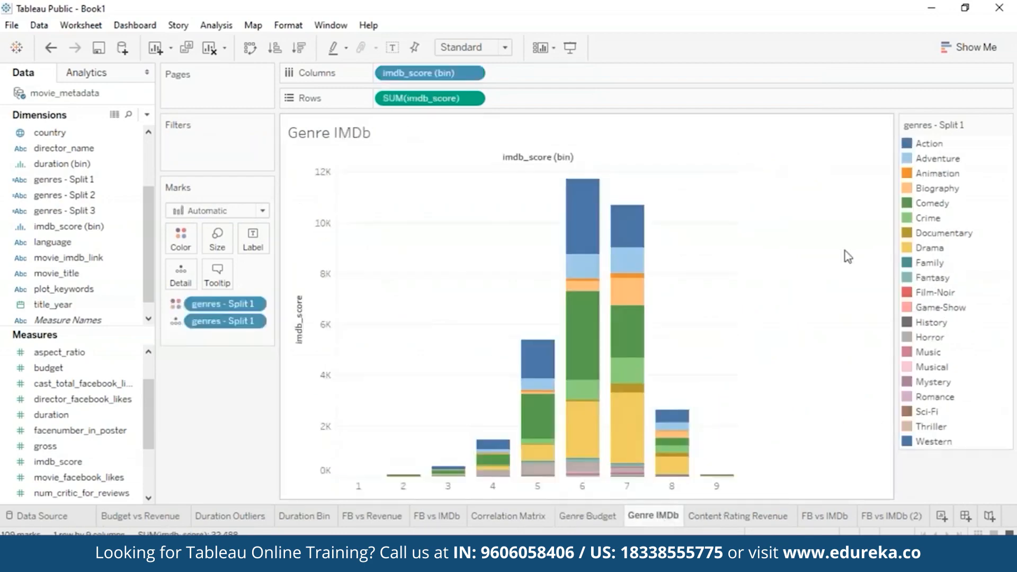
click(826, 517)
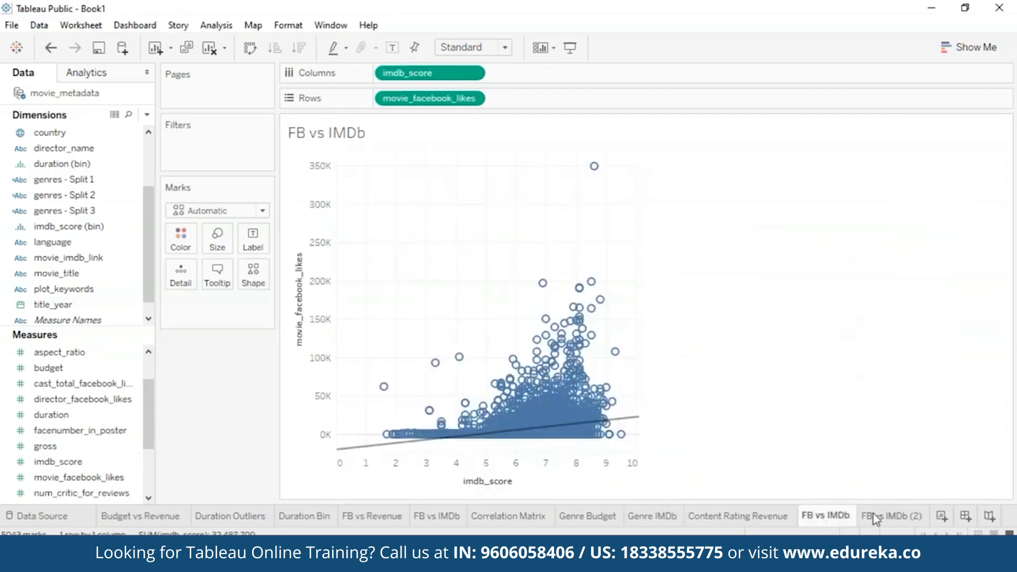
click(889, 517)
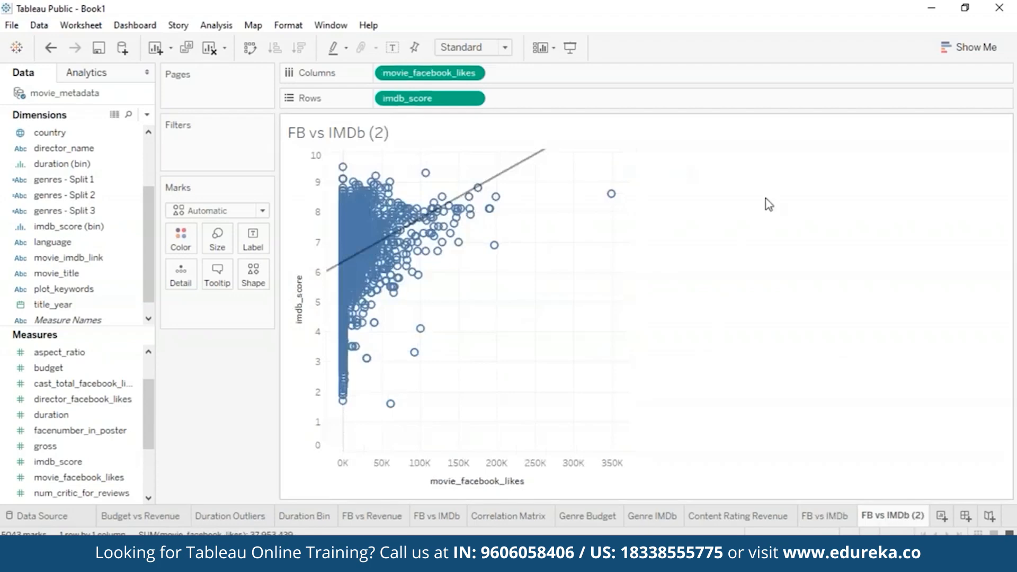